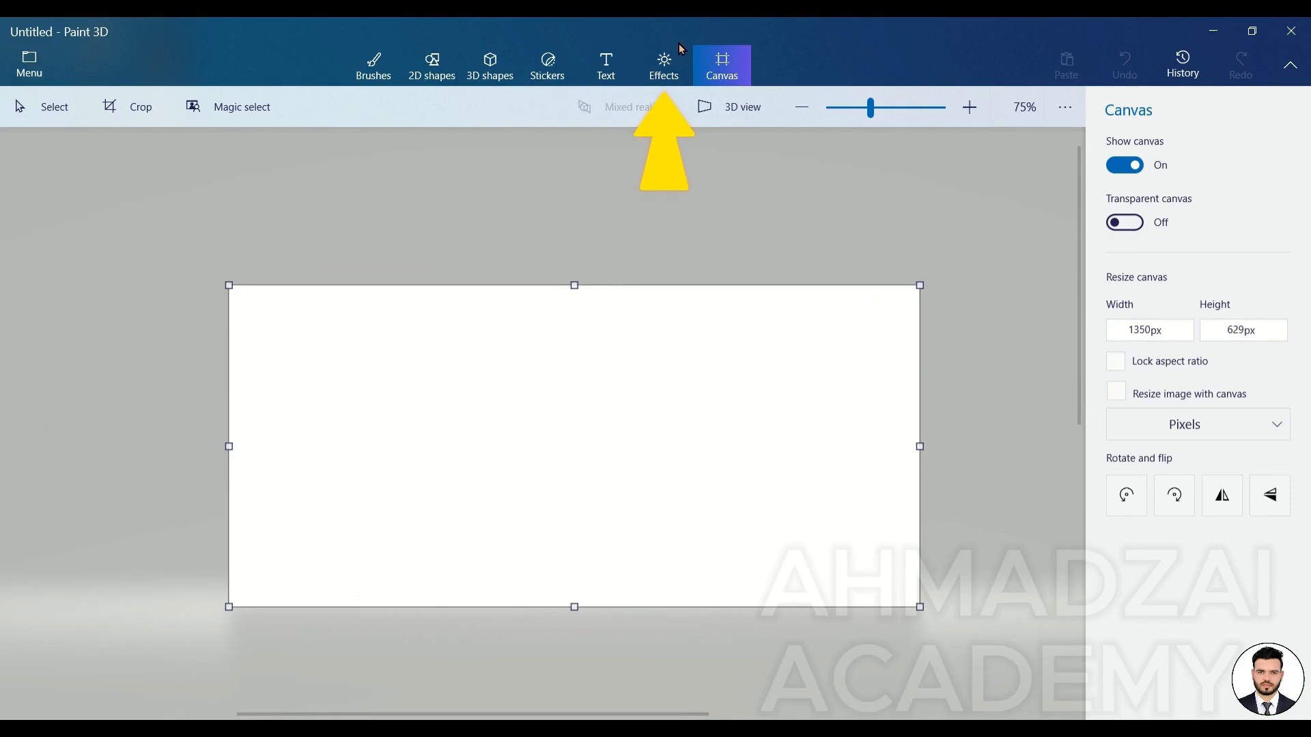
Place a small indigo polished-metal dog 3D model in front of the canvas near its lower-right corner.
{"action": "left_click", "coordinate": [659, 62]}
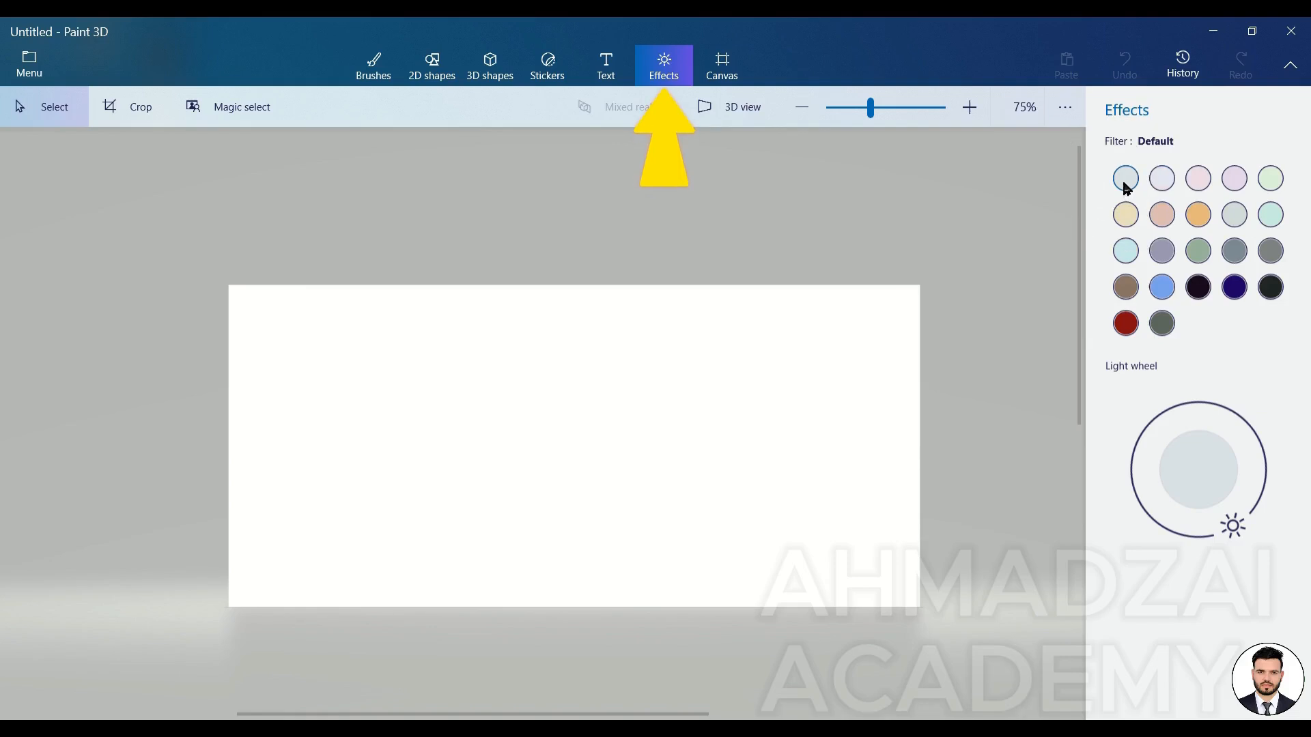
{"action": "scroll", "coordinate": [1028, 301], "scroll_direction": "down", "scroll_amount": 1}
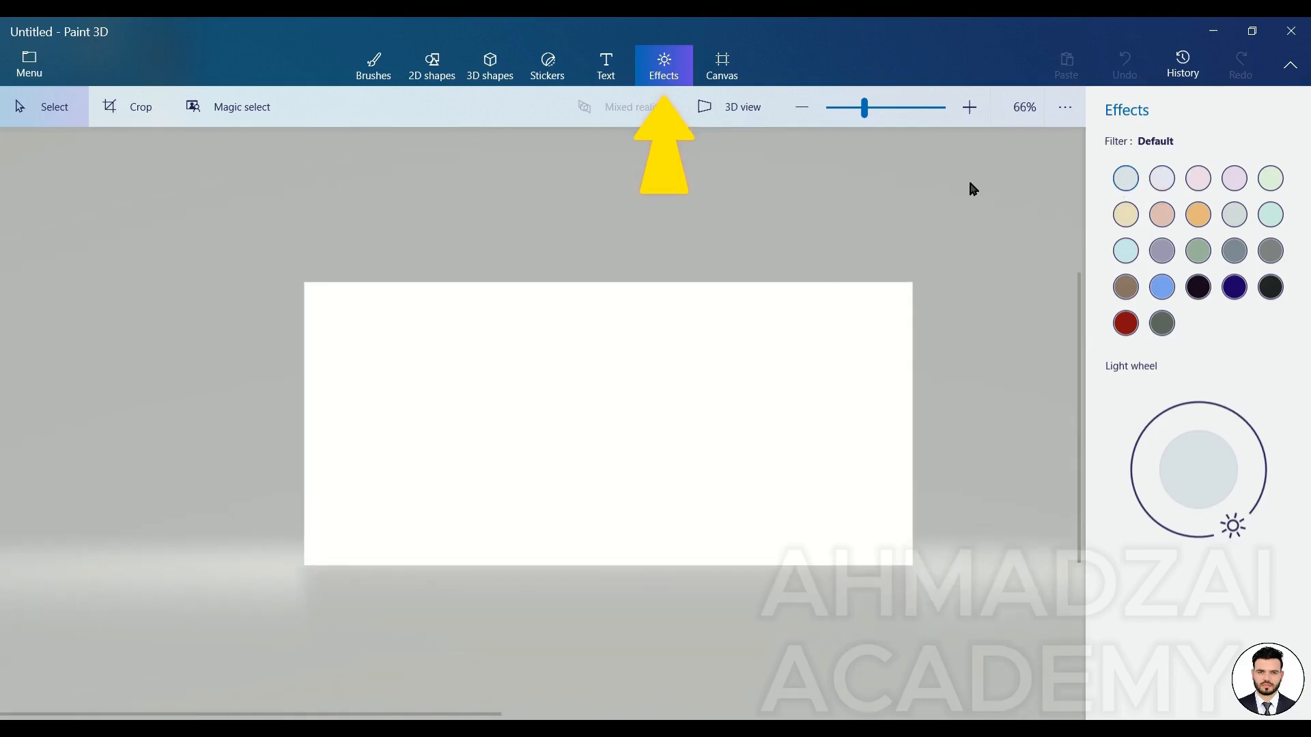
{"action": "scroll", "coordinate": [650, 627], "scroll_direction": "down", "scroll_amount": 1}
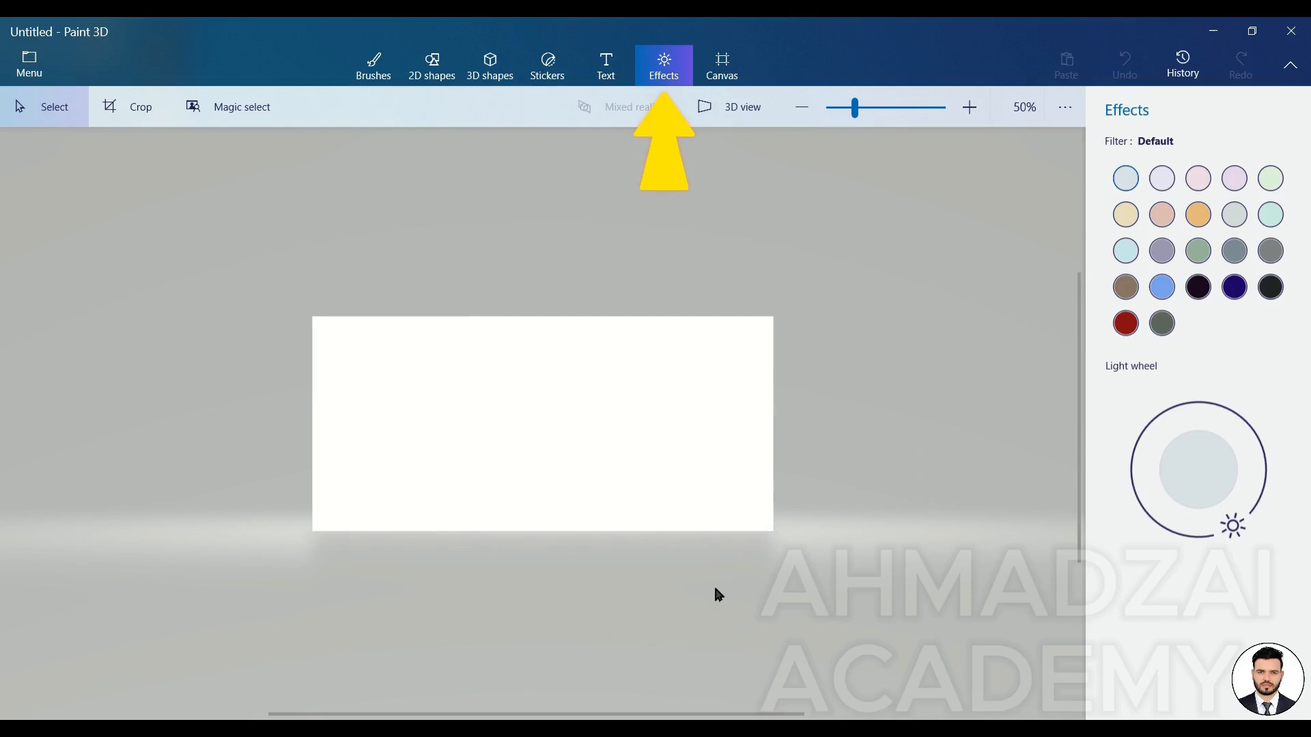
{"action": "left_click", "coordinate": [464, 87]}
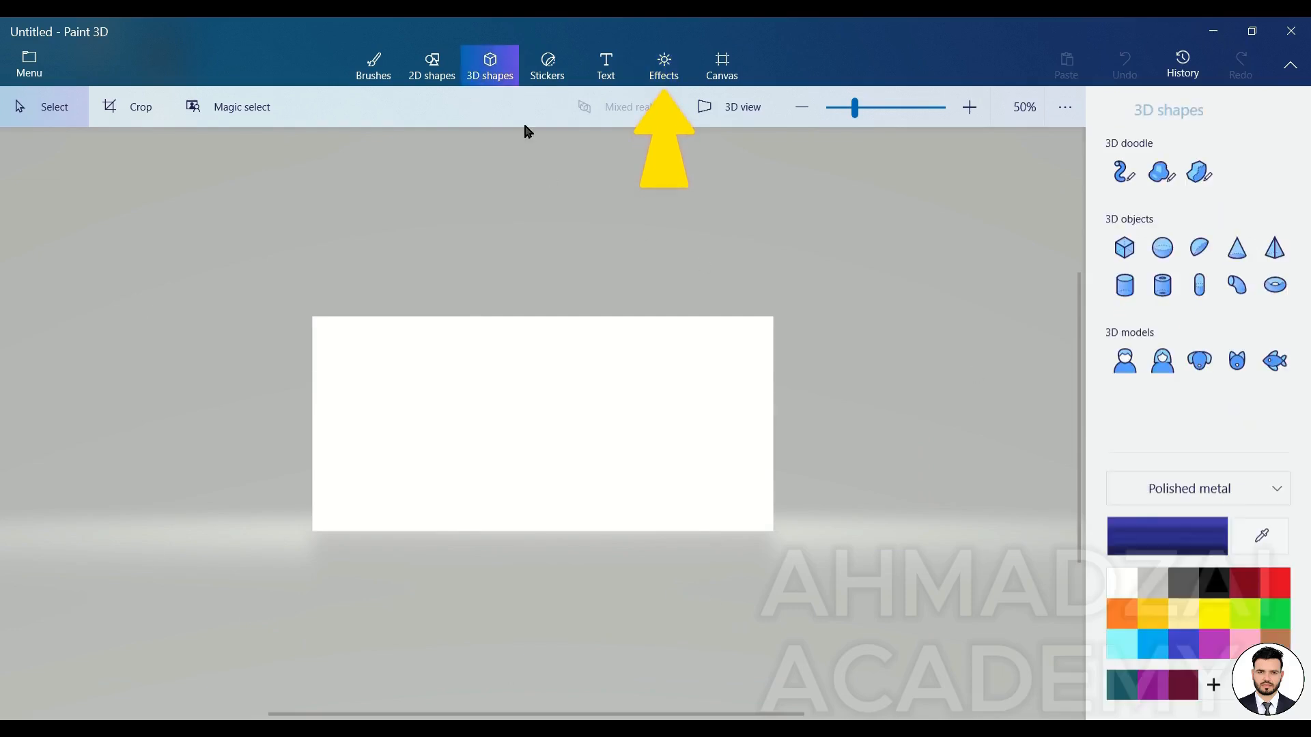
{"action": "left_click", "coordinate": [1199, 360]}
{"action": "left_click_drag", "start_coordinate": [845, 472], "coordinate": [946, 555]}
{"action": "left_click_drag", "start_coordinate": [899, 510], "coordinate": [596, 516]}
{"action": "left_click", "coordinate": [868, 500]}
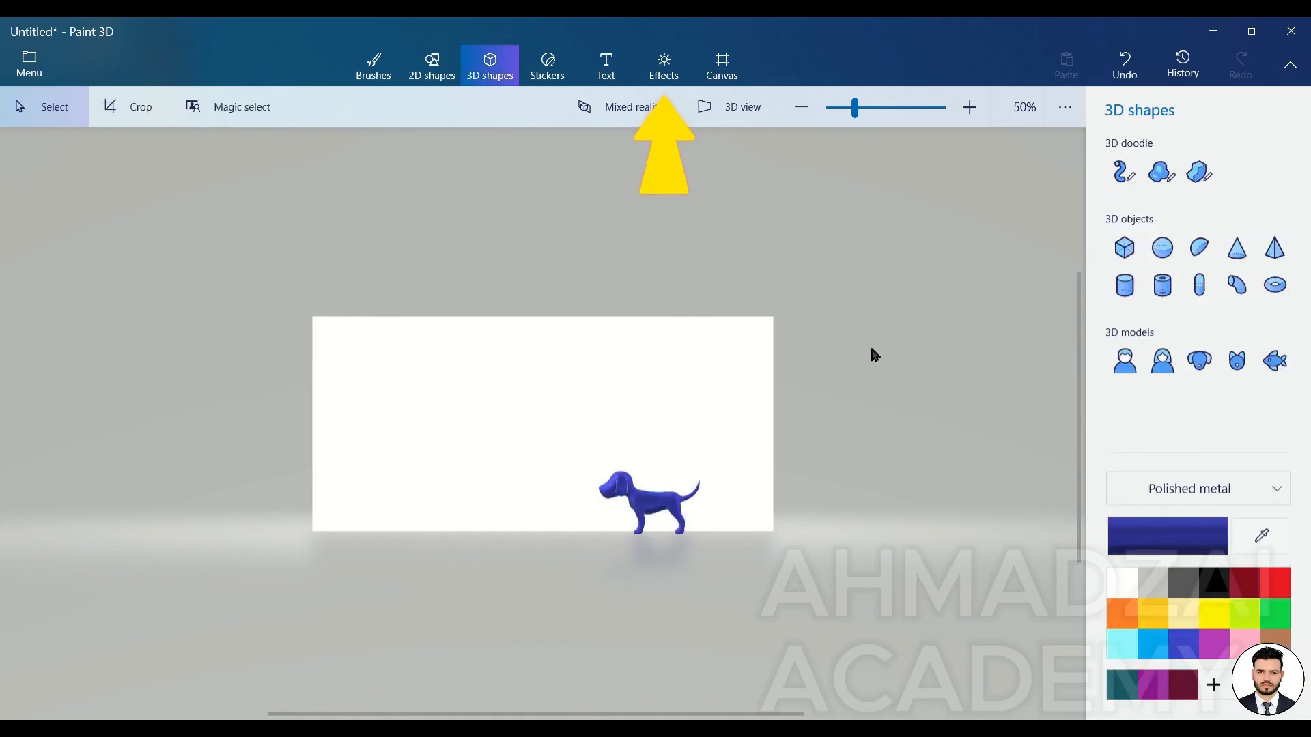
Hide the canvas so only the dog model shows, and turn the canvas display back on.
{"action": "left_click", "coordinate": [737, 77]}
{"action": "left_click", "coordinate": [1111, 165]}
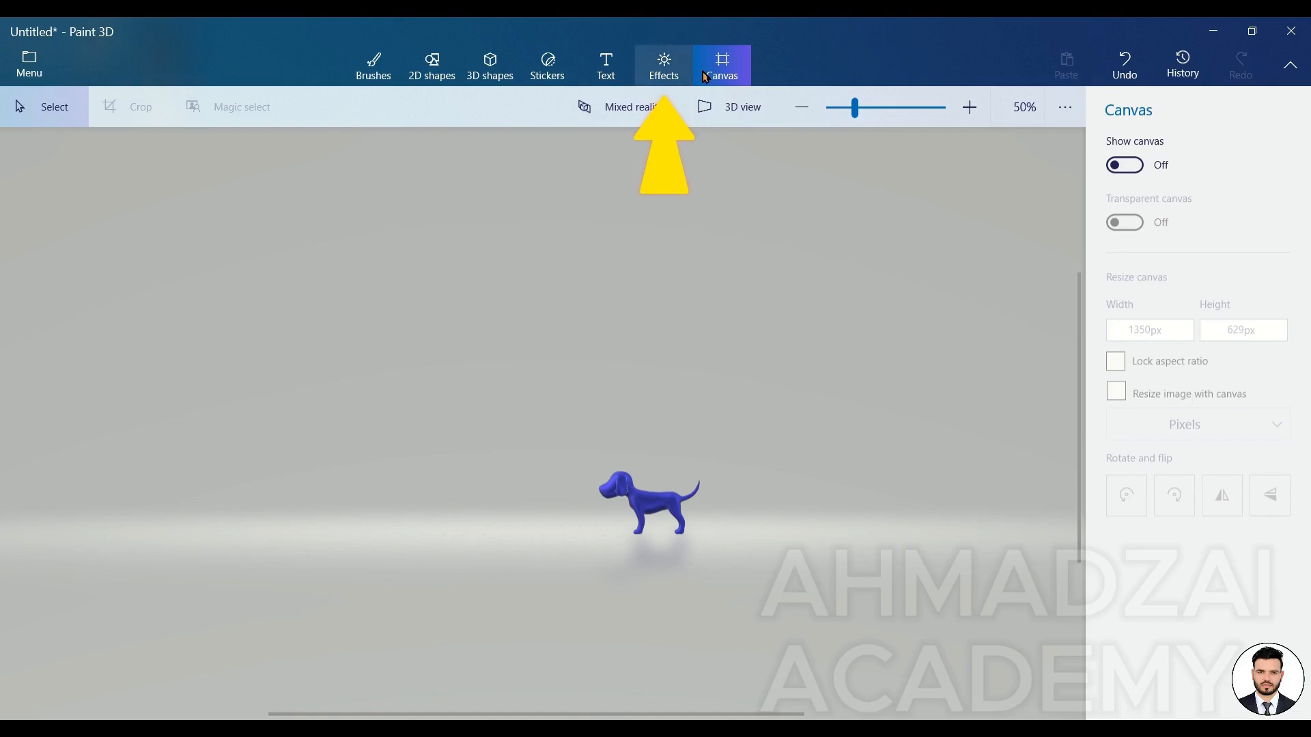
{"action": "left_click", "coordinate": [1124, 164]}
Try a series of scene filters on the dog and canvas, from Candy through to Night (Minecraft).
{"action": "left_click", "coordinate": [654, 69]}
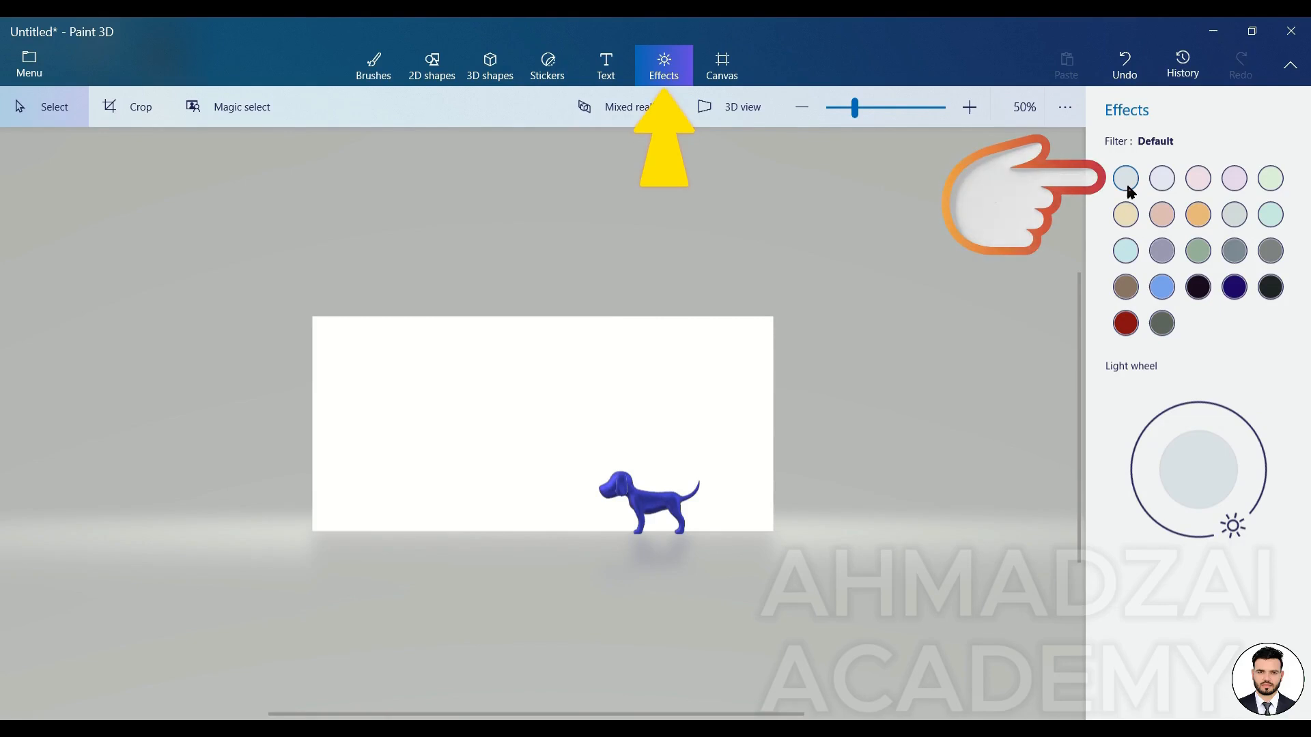
{"action": "left_click", "coordinate": [1153, 182]}
{"action": "left_click", "coordinate": [1198, 181]}
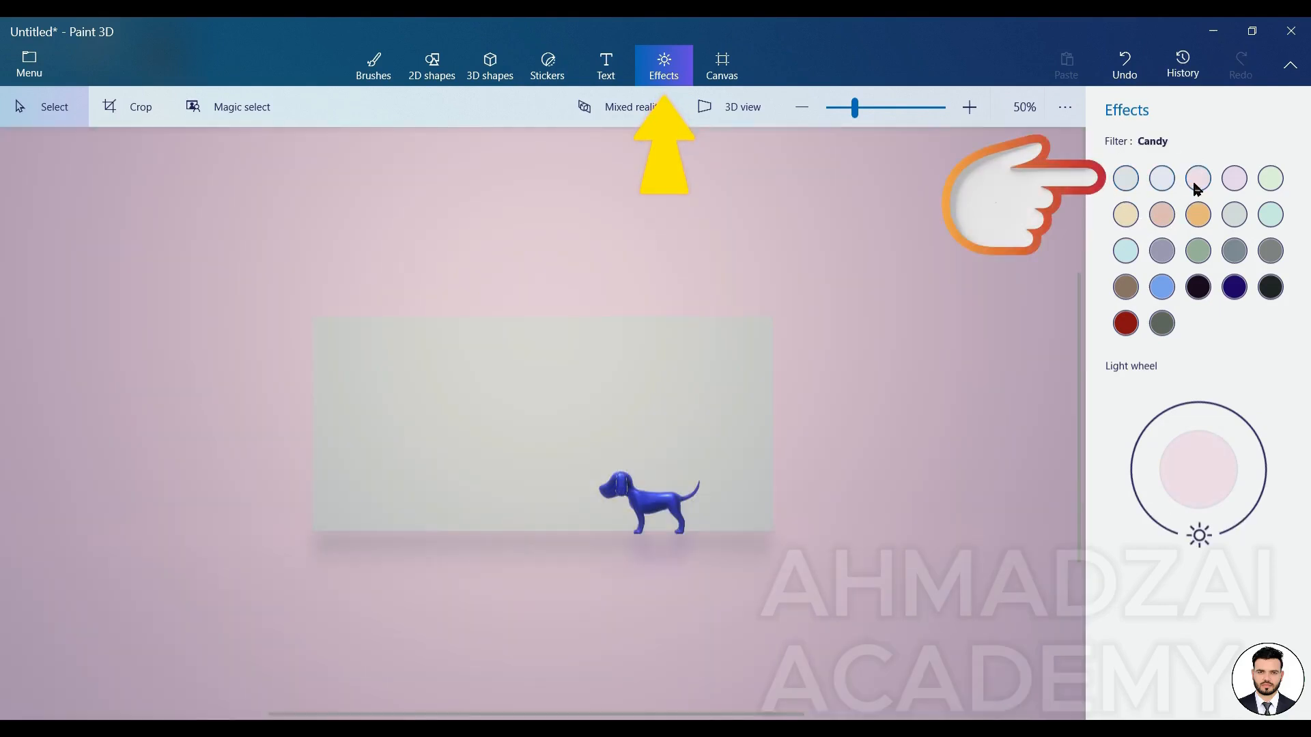
{"action": "left_click", "coordinate": [1233, 180]}
{"action": "left_click", "coordinate": [1271, 179]}
{"action": "left_click", "coordinate": [1271, 214]}
{"action": "left_click", "coordinate": [1270, 251]}
{"action": "left_click", "coordinate": [1236, 288]}
{"action": "left_click", "coordinate": [1234, 287]}
{"action": "left_click", "coordinate": [1198, 287]}
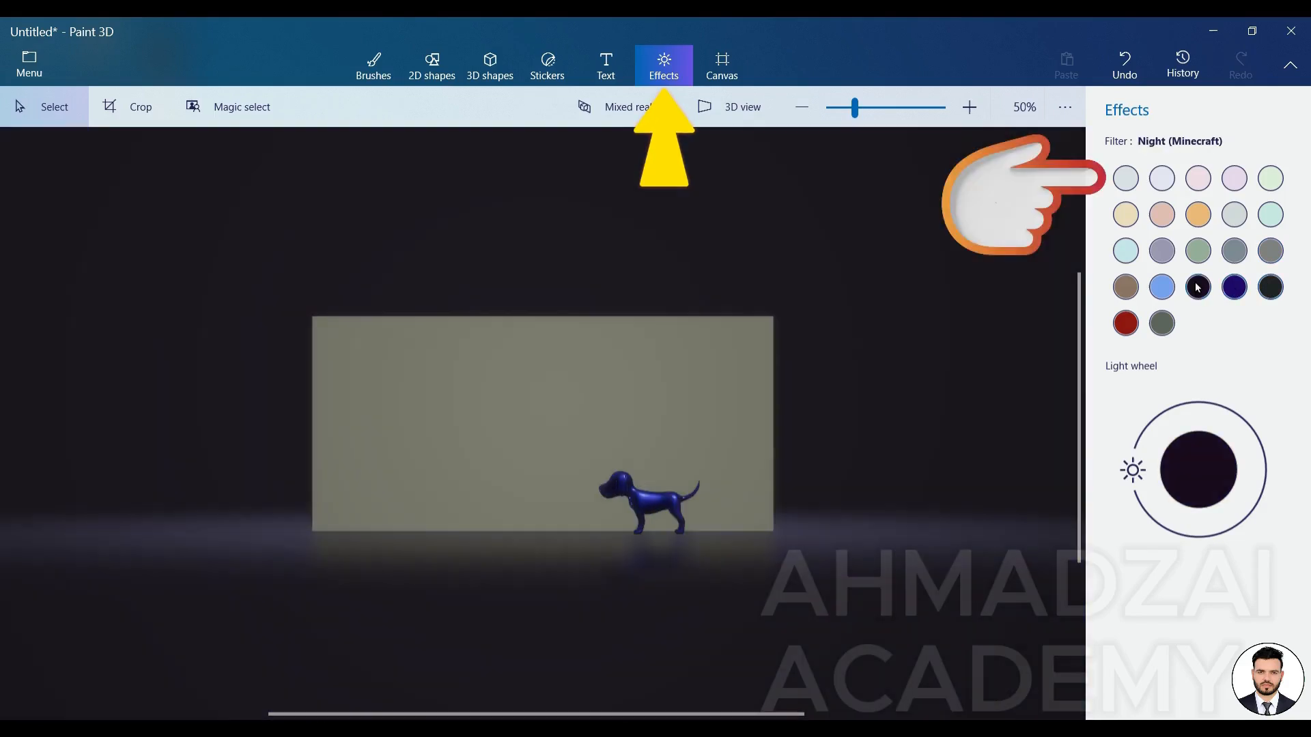
Try further scene filters, including Nether (Minecraft), Clay and Day (Minecraft), and return to the Default filter.
{"action": "left_click", "coordinate": [1162, 287]}
{"action": "left_click", "coordinate": [1162, 324]}
{"action": "left_click", "coordinate": [1126, 323]}
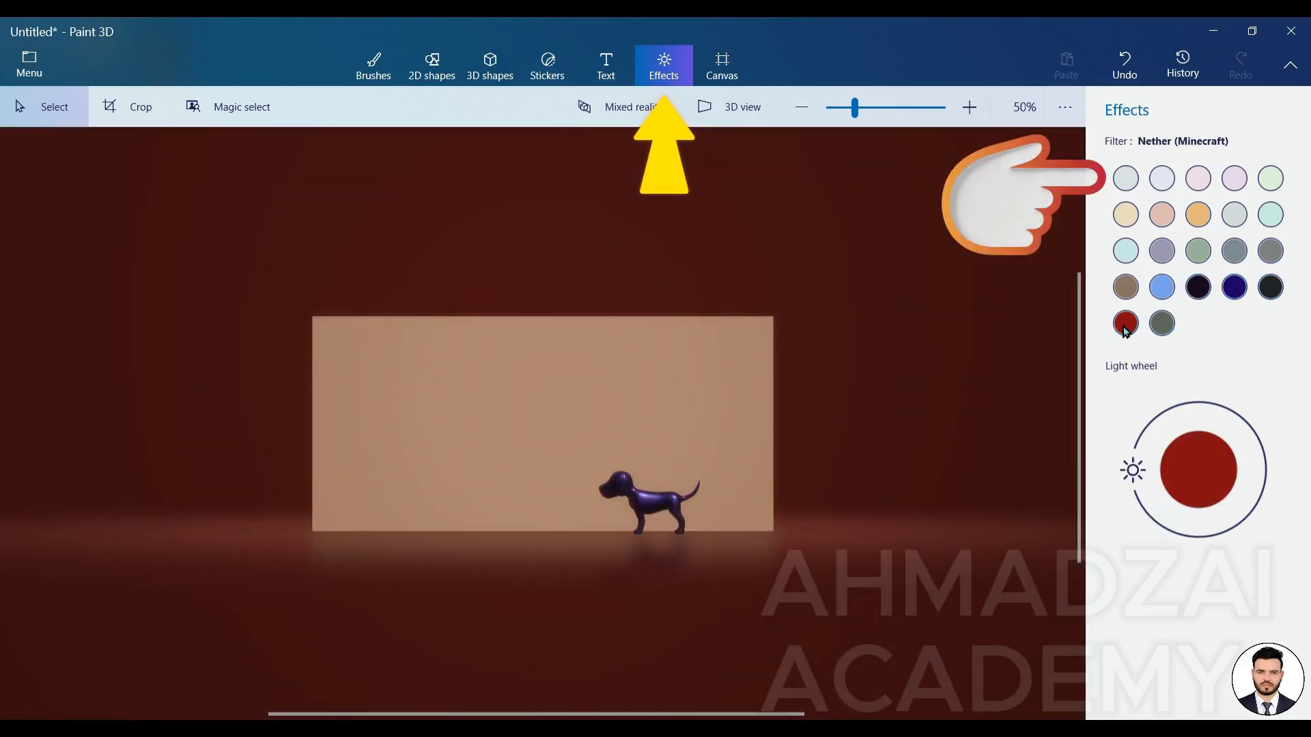
{"action": "left_click", "coordinate": [1126, 287]}
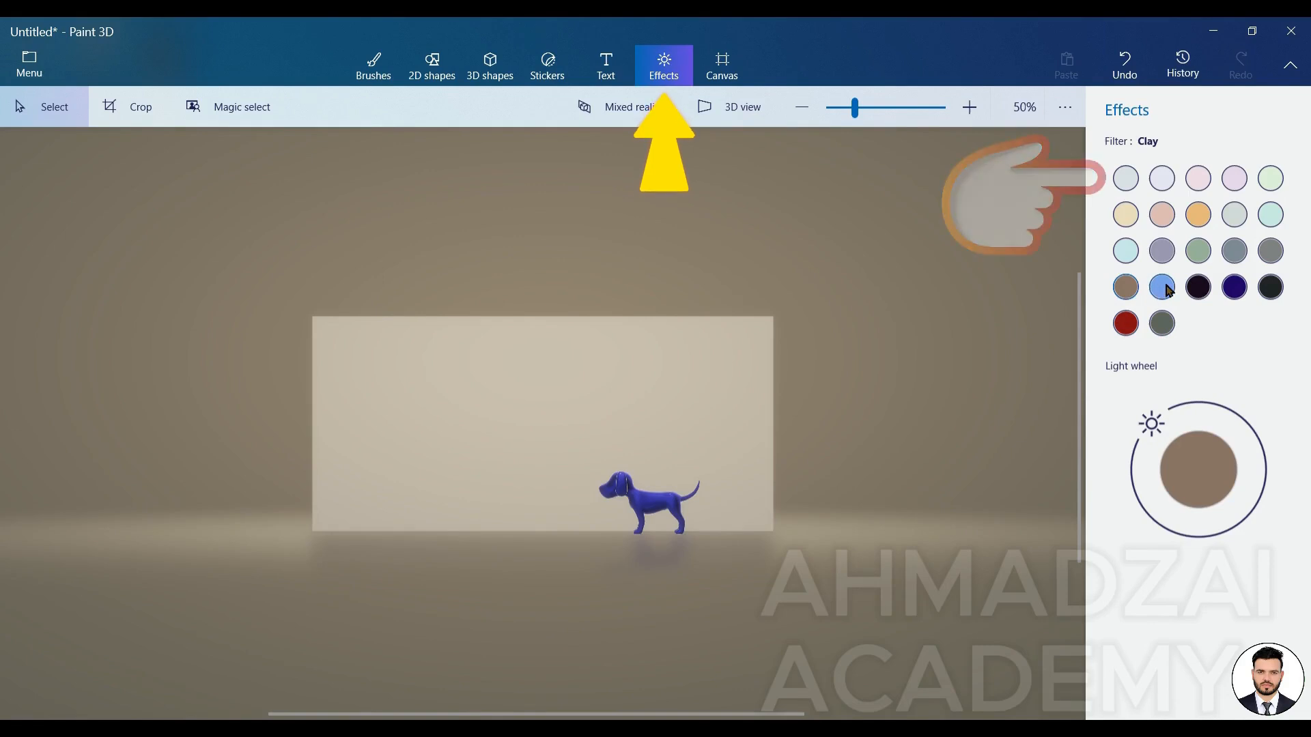
{"action": "left_click", "coordinate": [1162, 288]}
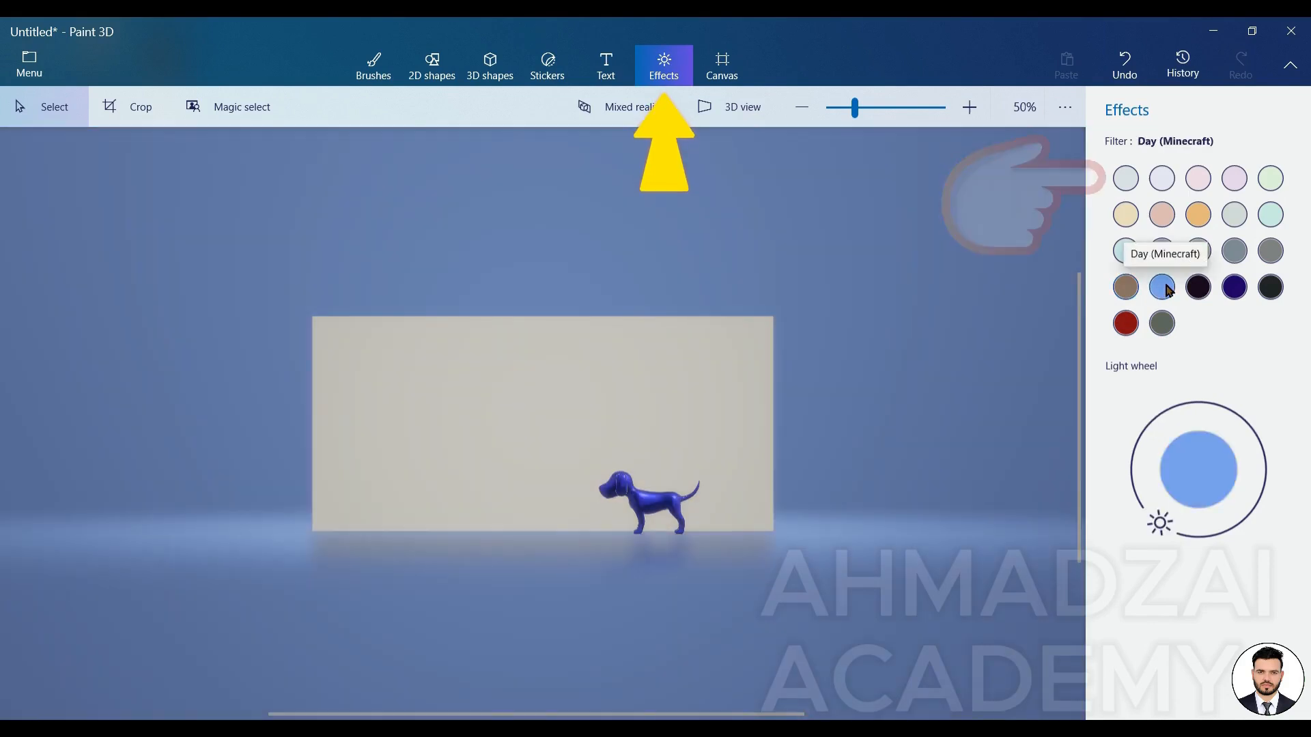
{"action": "left_click", "coordinate": [1125, 251]}
{"action": "left_click", "coordinate": [1126, 179]}
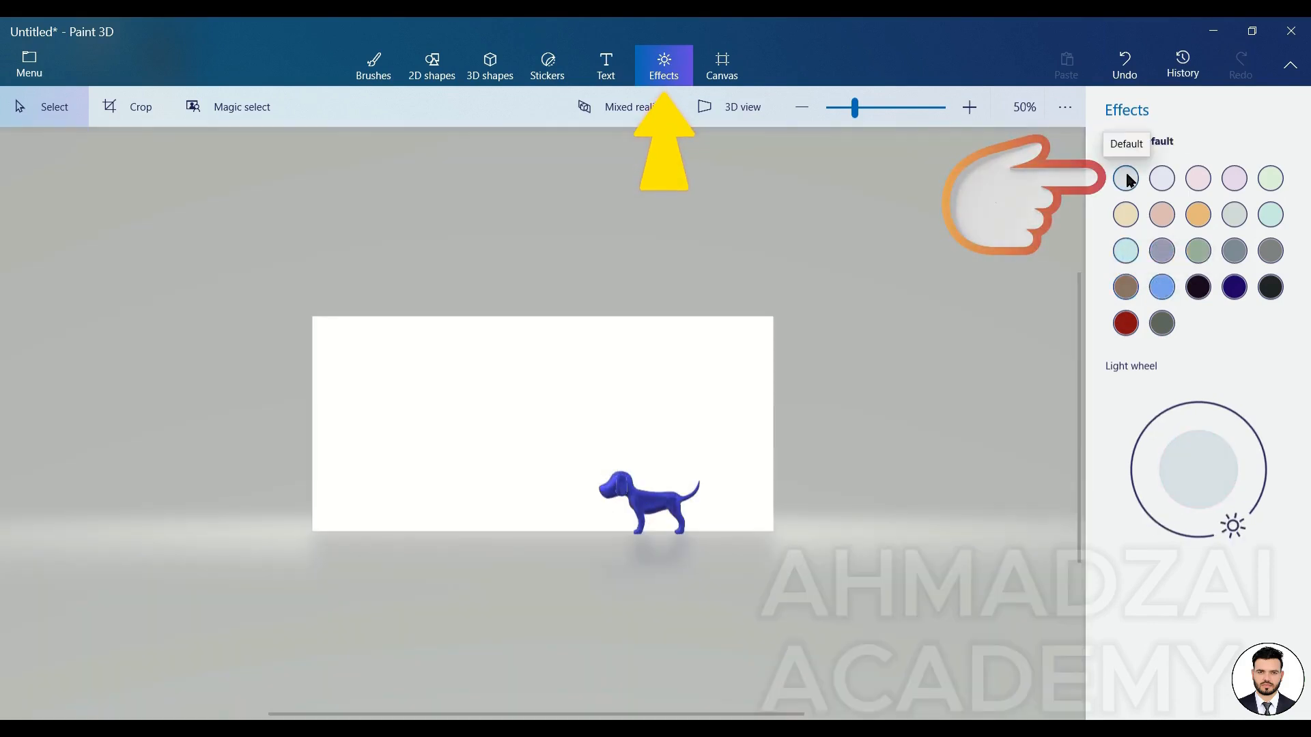
Try the dark scene filters Night (Minecraft) and Cave (Minecraft), ending on Nether (Minecraft).
{"action": "left_click", "coordinate": [1198, 287]}
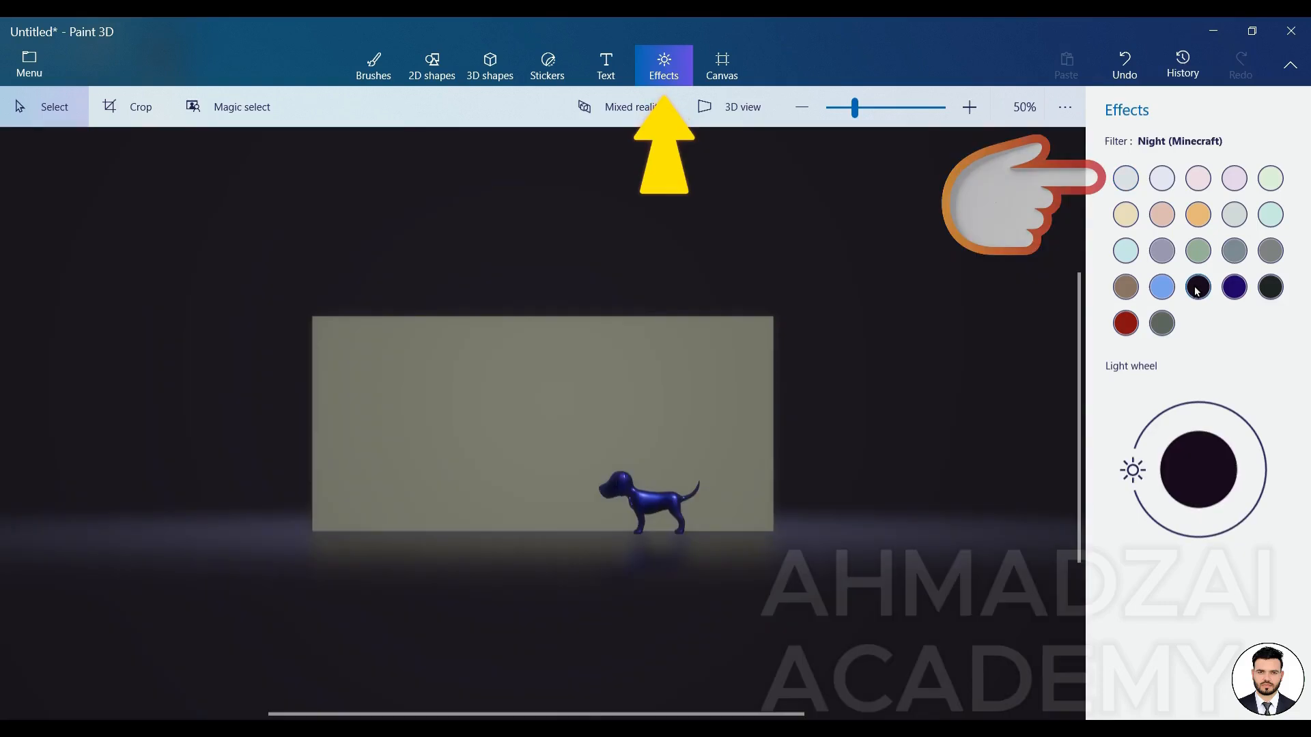
{"action": "left_click", "coordinate": [1236, 288]}
{"action": "left_click", "coordinate": [1270, 287]}
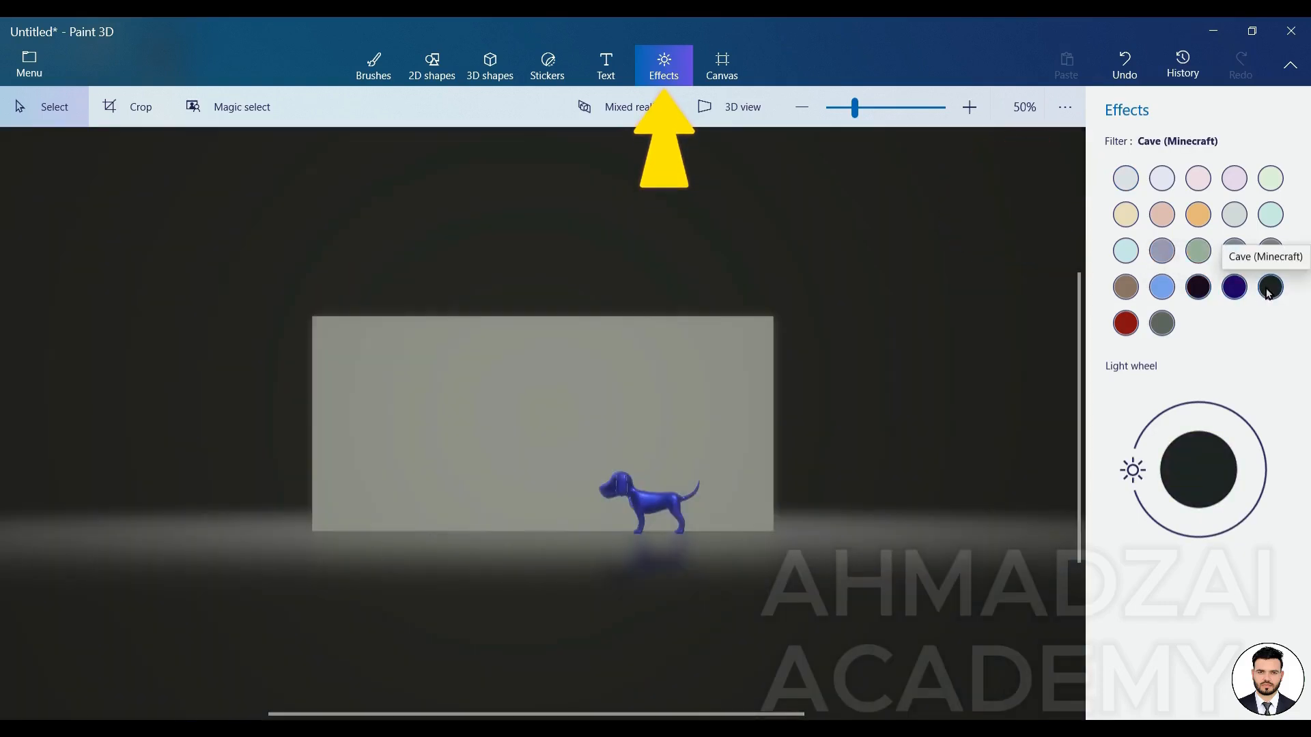
{"action": "left_click", "coordinate": [1126, 323]}
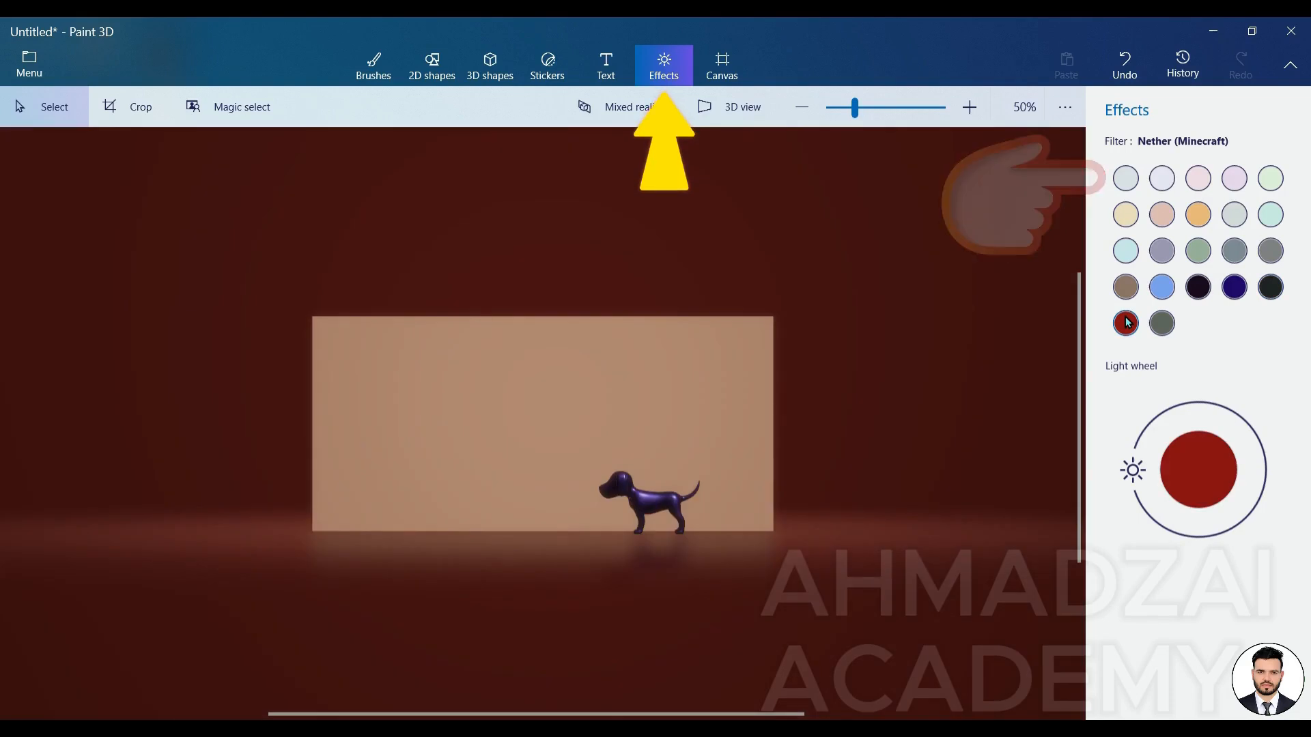
Shift the Nether (Minecraft) filter's light slightly clockwise around the light wheel, and restore the Default filter.
{"action": "left_click", "coordinate": [213, 313]}
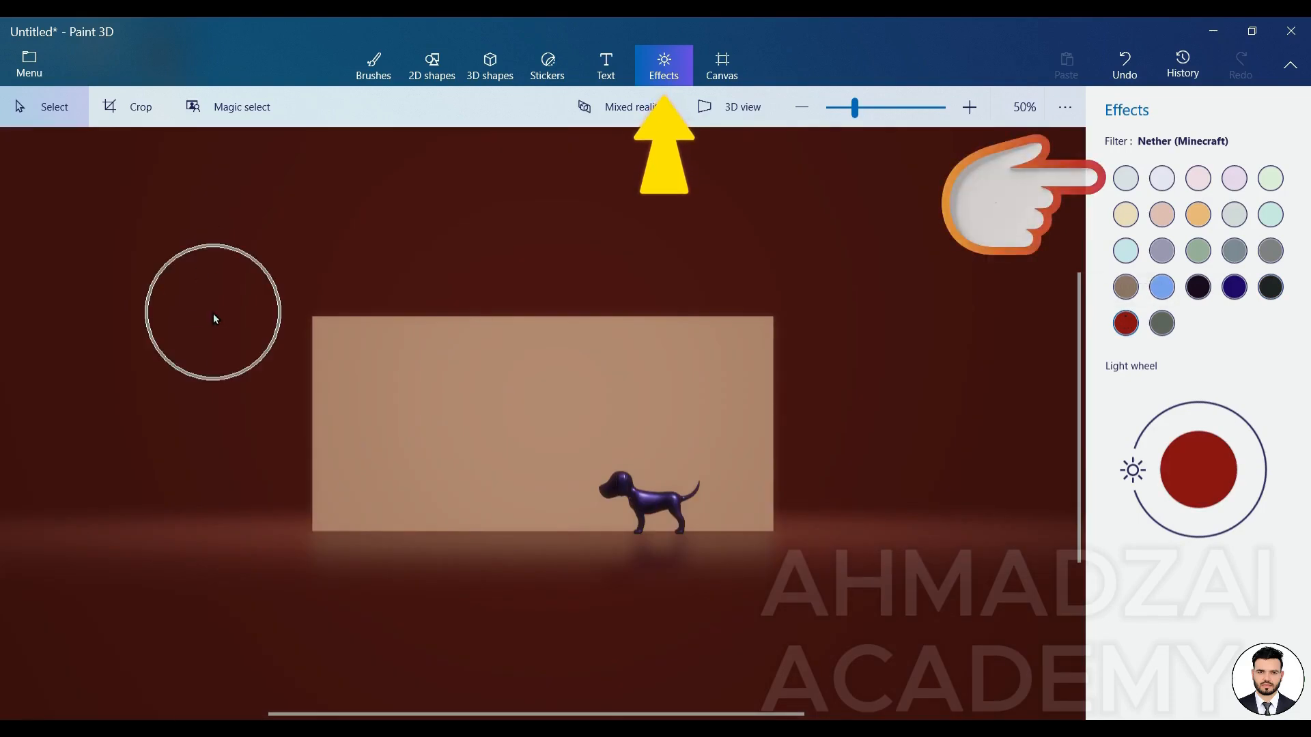
{"action": "scroll", "coordinate": [775, 543], "scroll_direction": "up", "scroll_amount": 2}
{"action": "left_click", "coordinate": [774, 546]}
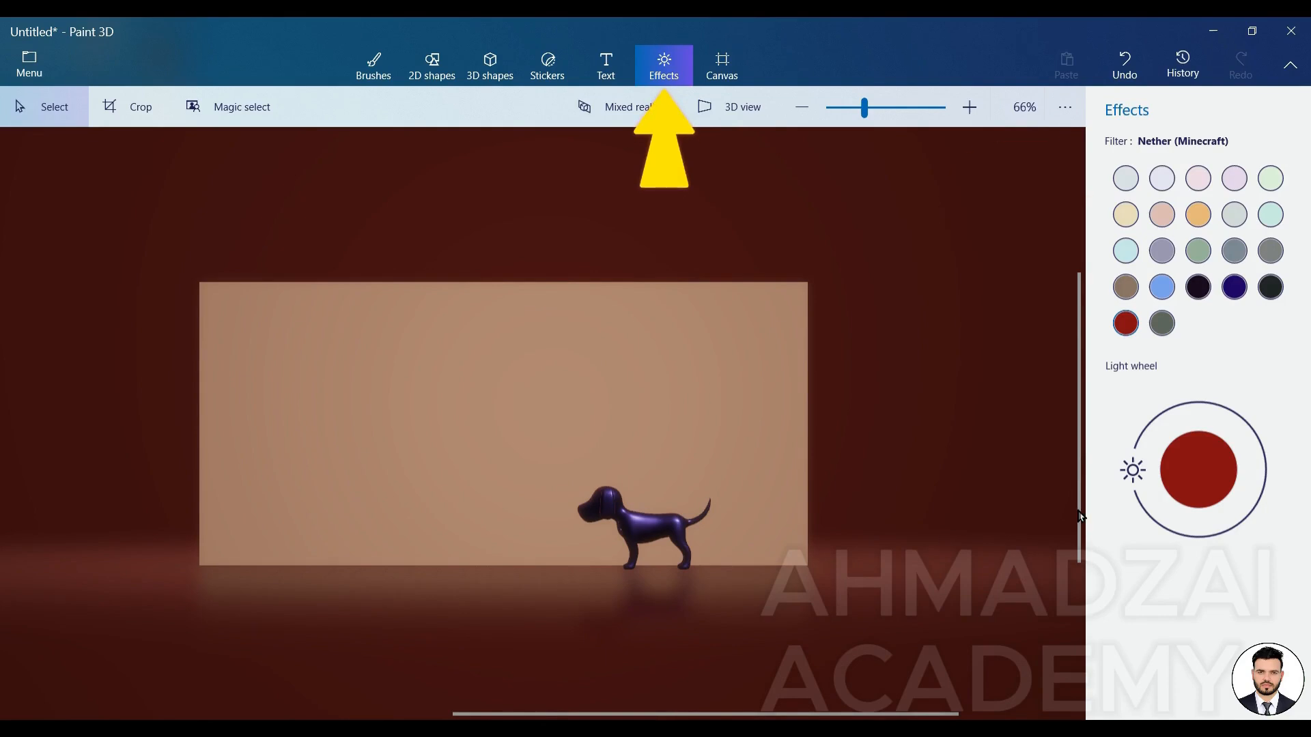
{"action": "left_click_drag", "start_coordinate": [1134, 471], "coordinate": [1114, 420]}
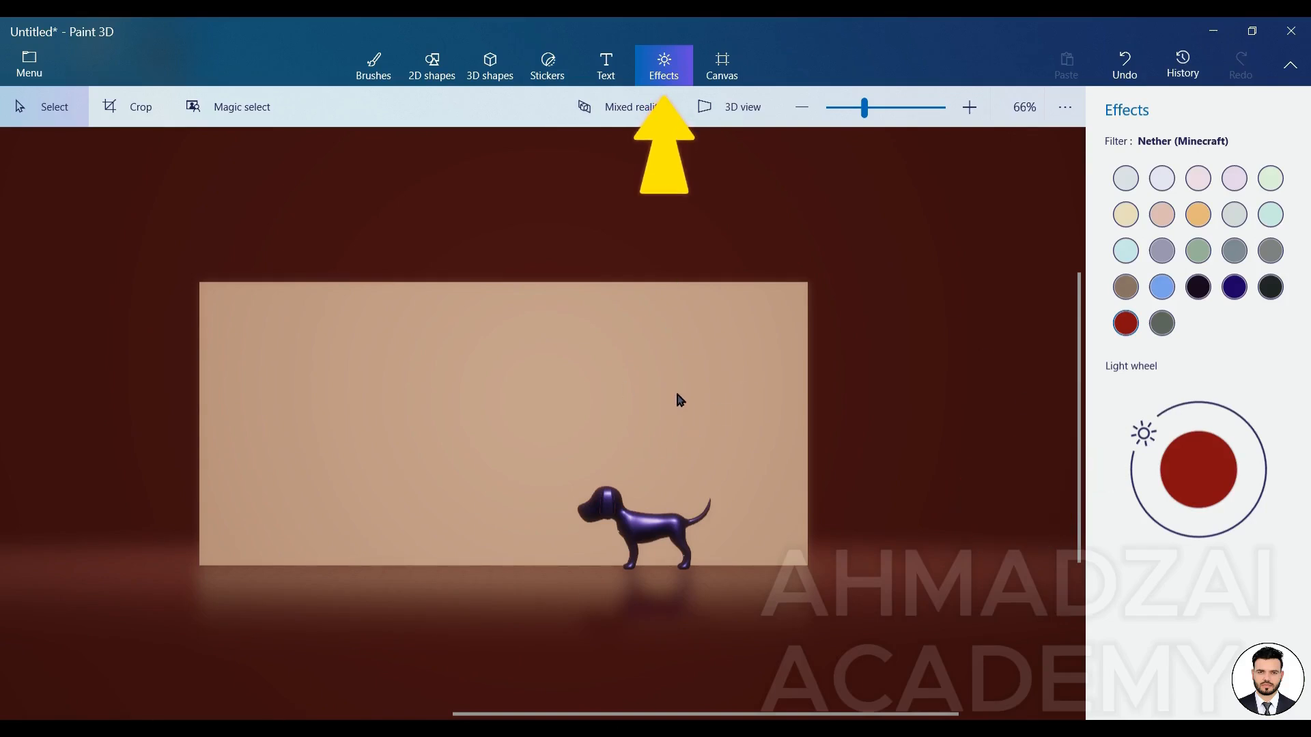
{"action": "left_click", "coordinate": [1124, 179]}
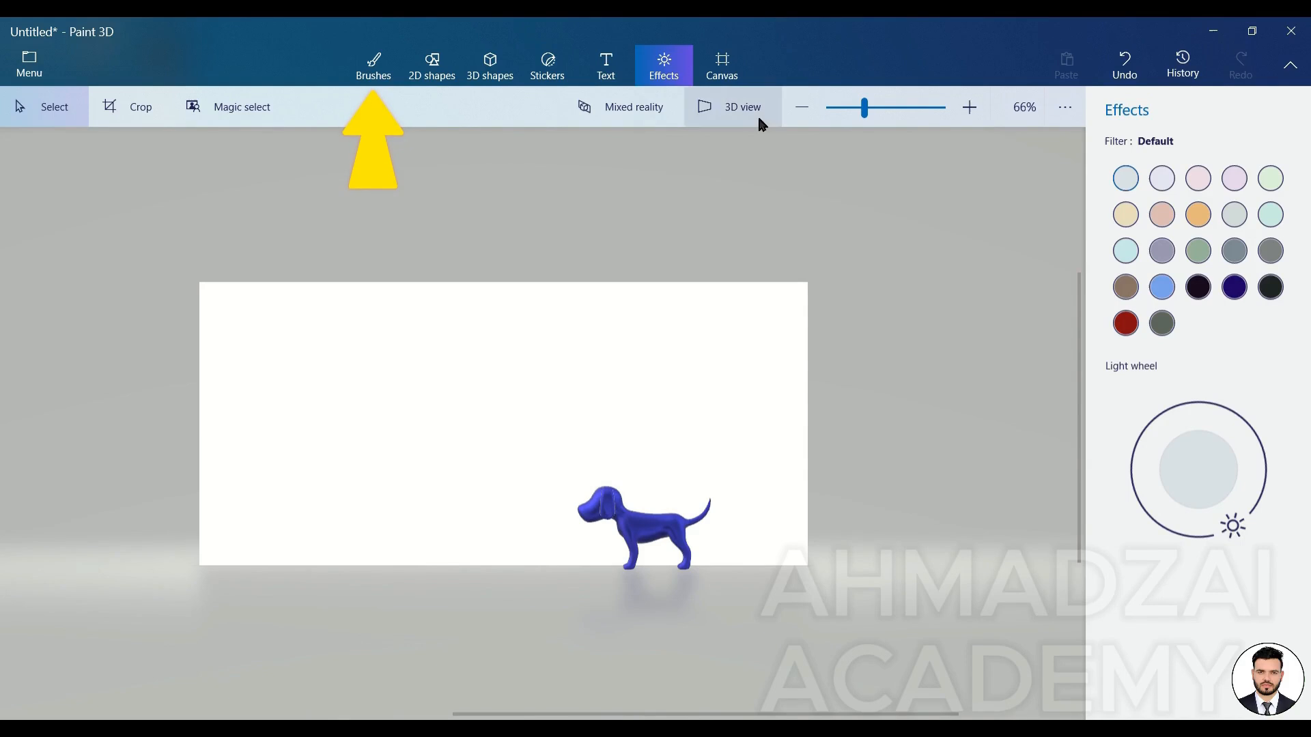
Delete the dog model from the scene.
{"action": "left_click", "coordinate": [395, 78]}
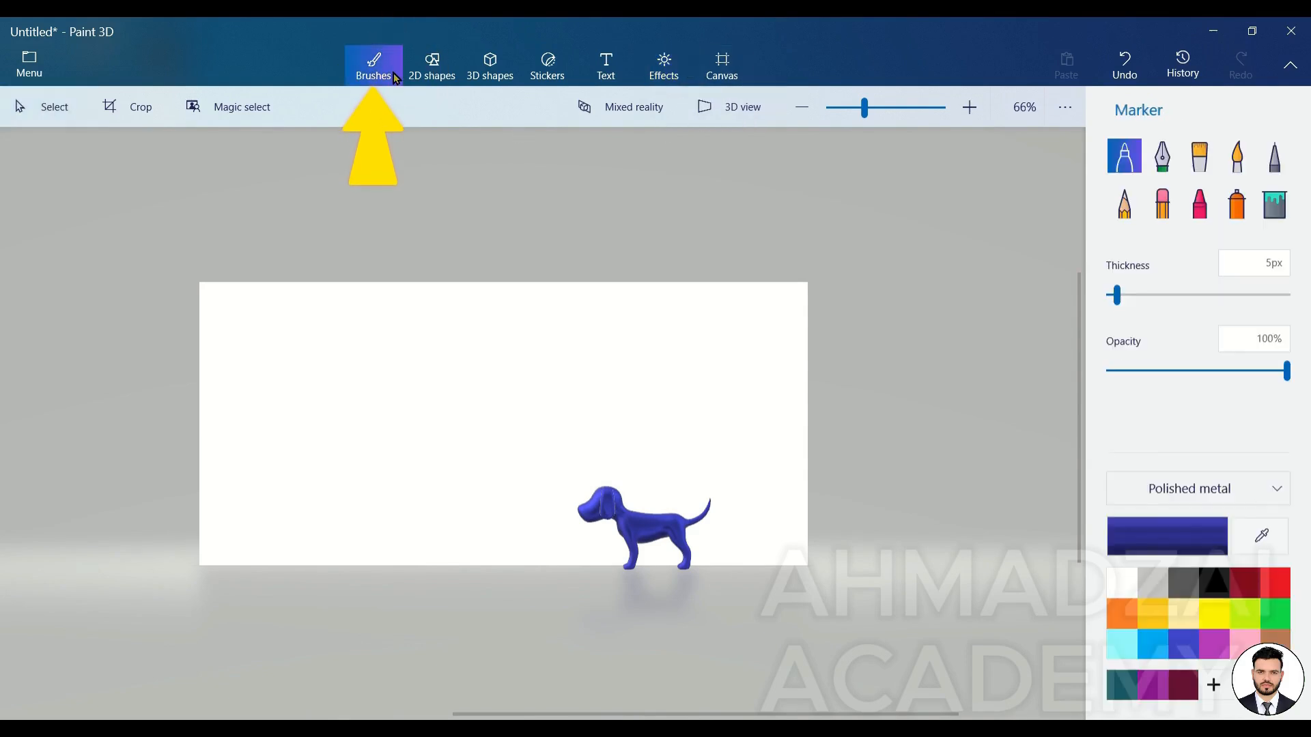
{"action": "mouse_move", "coordinate": [676, 522]}
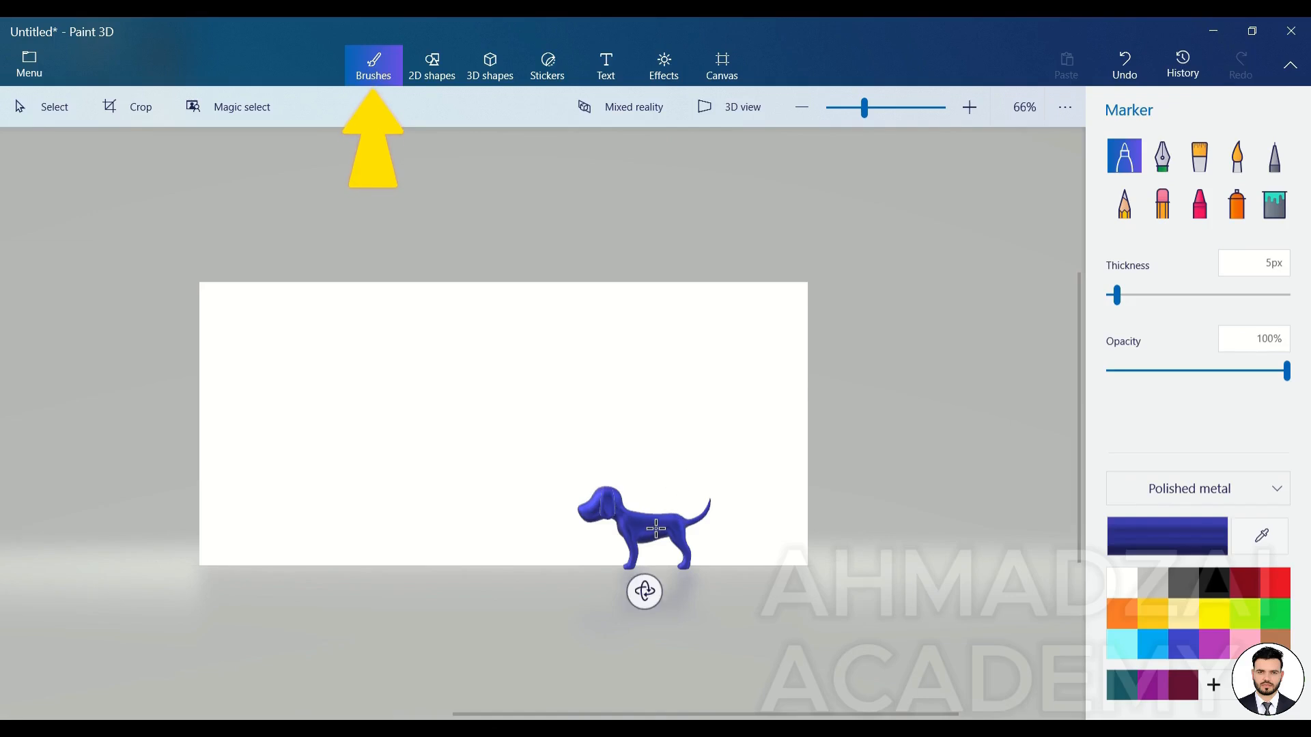
{"action": "left_click", "coordinate": [27, 109]}
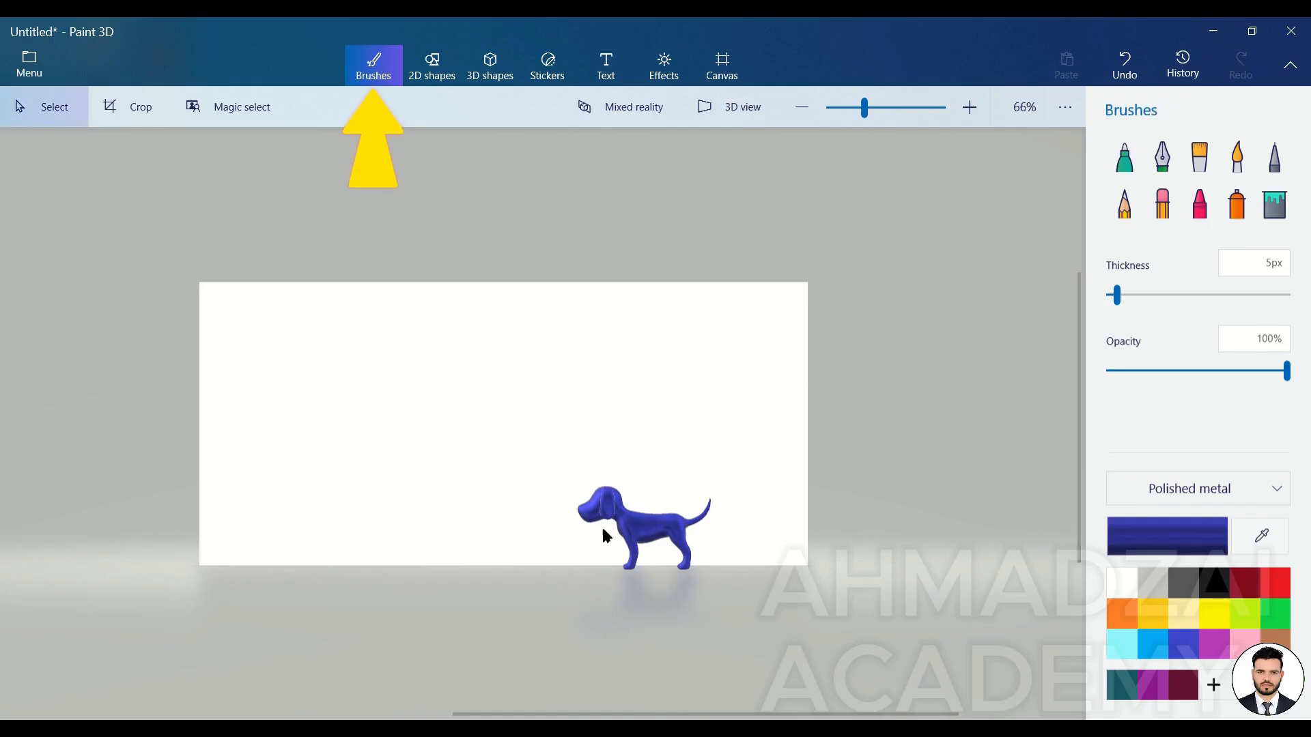
{"action": "left_click", "coordinate": [640, 529]}
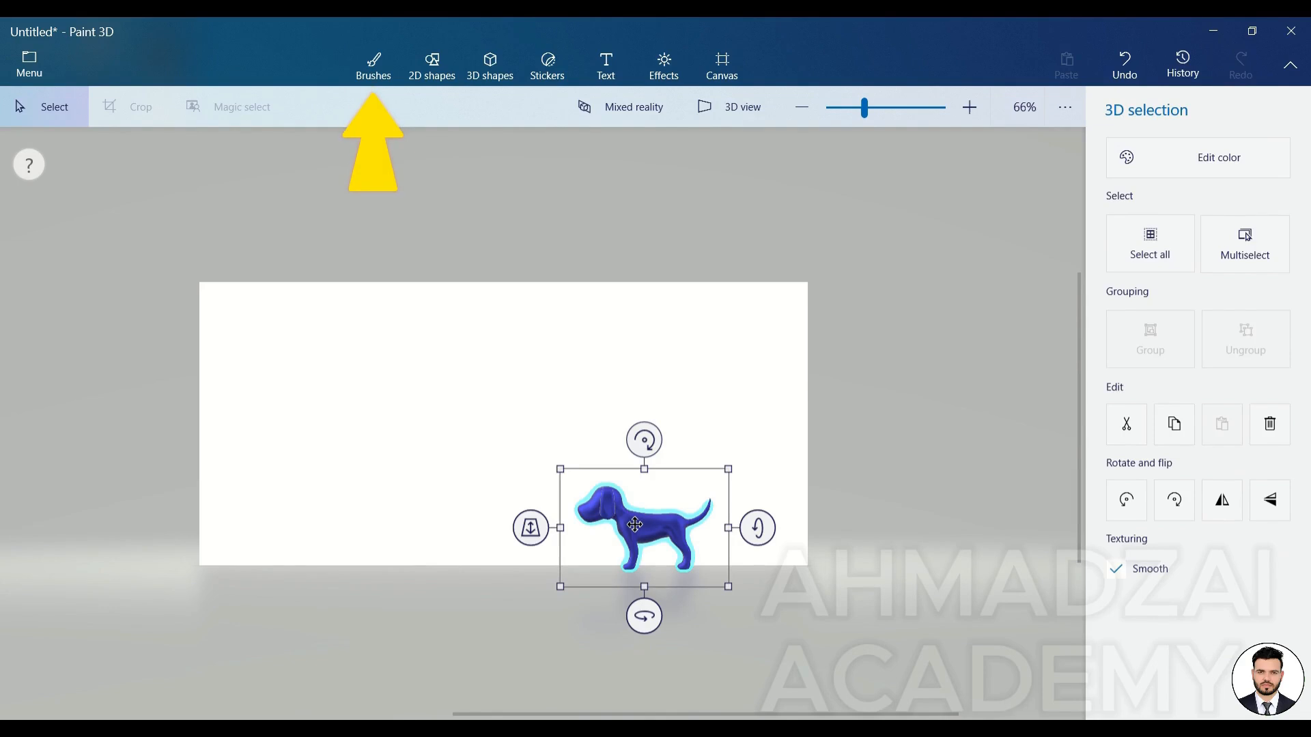
{"action": "key", "text": "Delete"}
Draw a wavy indigo Marker stroke, 5 px thick at 100% opacity, down the right part of the canvas.
{"action": "scroll", "coordinate": [317, 423], "scroll_direction": "up", "scroll_amount": 4}
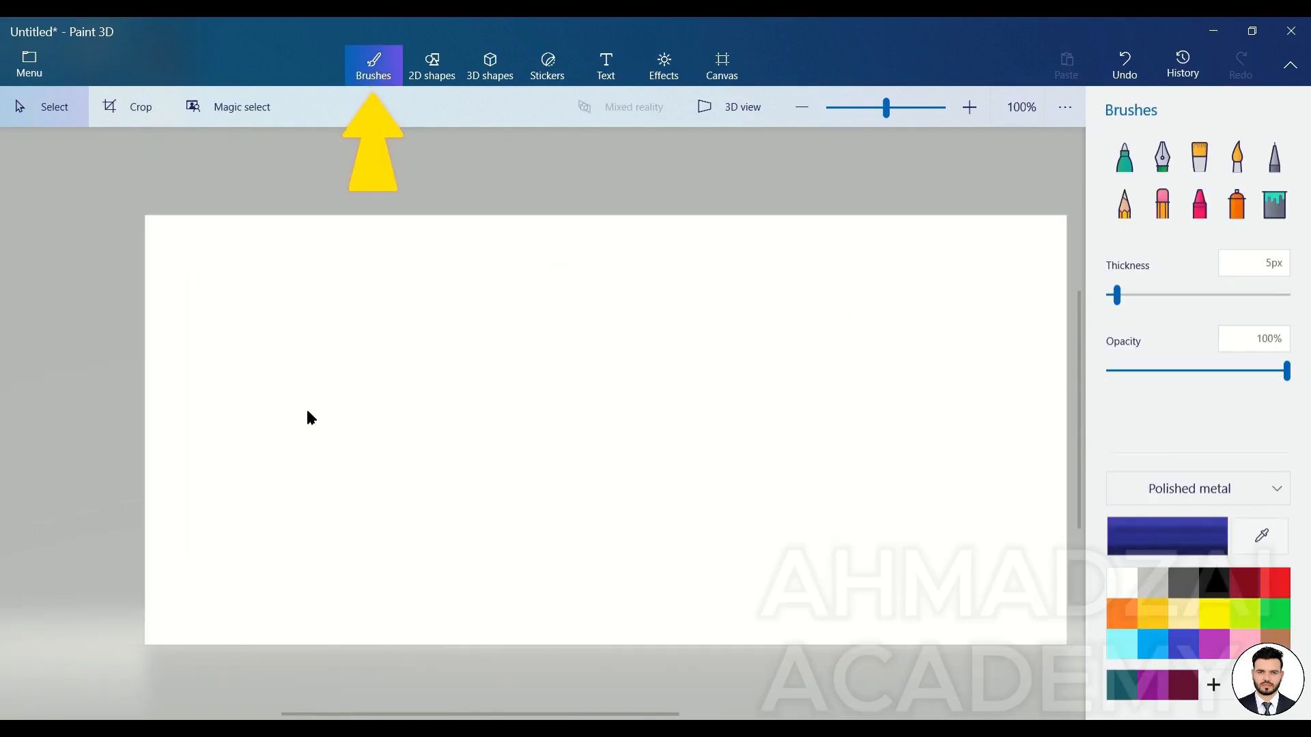
{"action": "scroll", "coordinate": [306, 412], "scroll_direction": "down", "scroll_amount": 3}
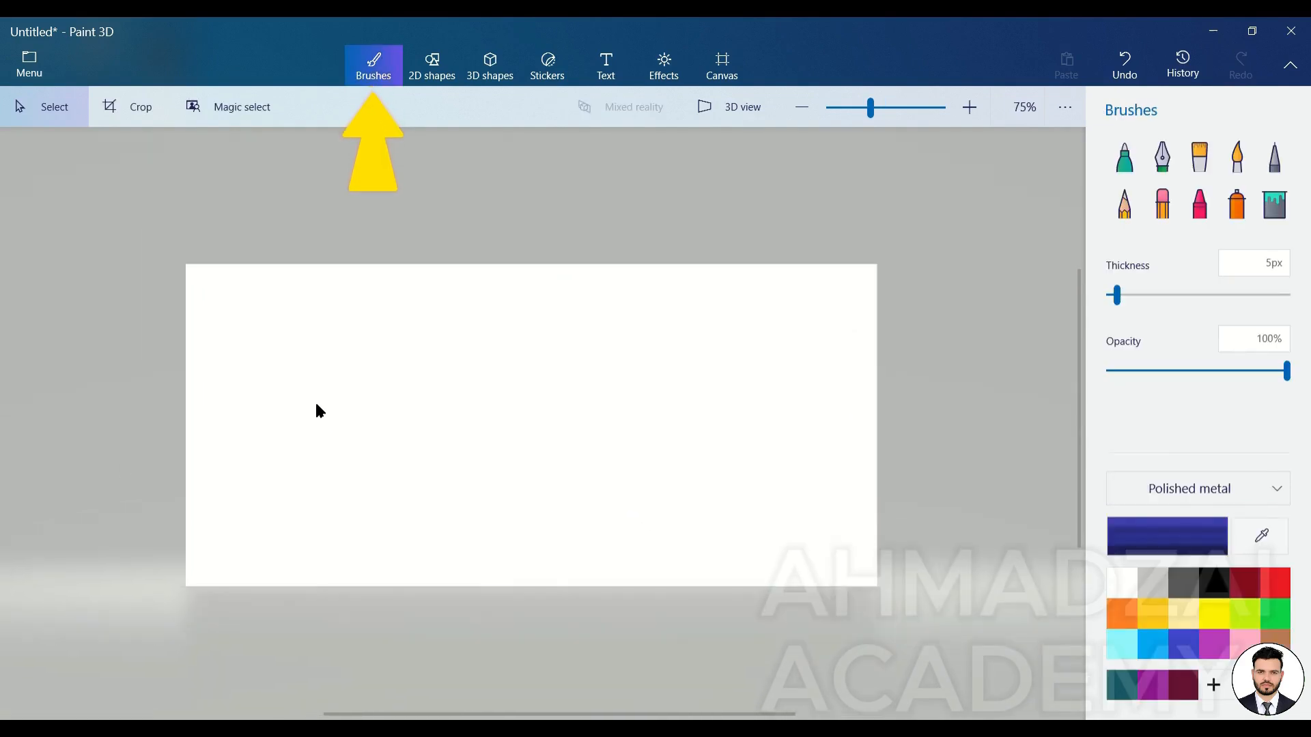
{"action": "left_click", "coordinate": [1126, 155]}
{"action": "left_click_drag", "start_coordinate": [818, 310], "coordinate": [741, 475]}
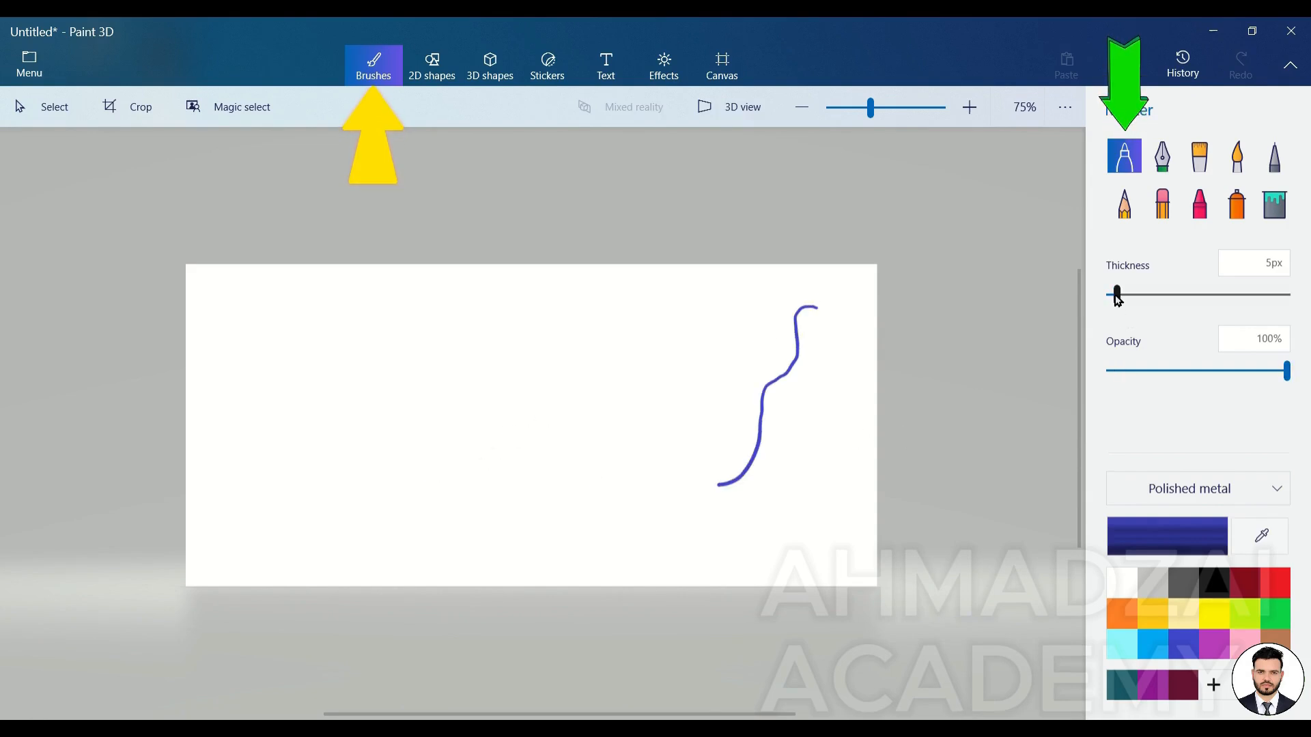
Set the Marker thickness to 16 px and draw two wavy vertical strokes left of the thin one.
{"action": "left_click_drag", "start_coordinate": [1134, 295], "coordinate": [1136, 296]}
{"action": "left_click_drag", "start_coordinate": [703, 341], "coordinate": [667, 487]}
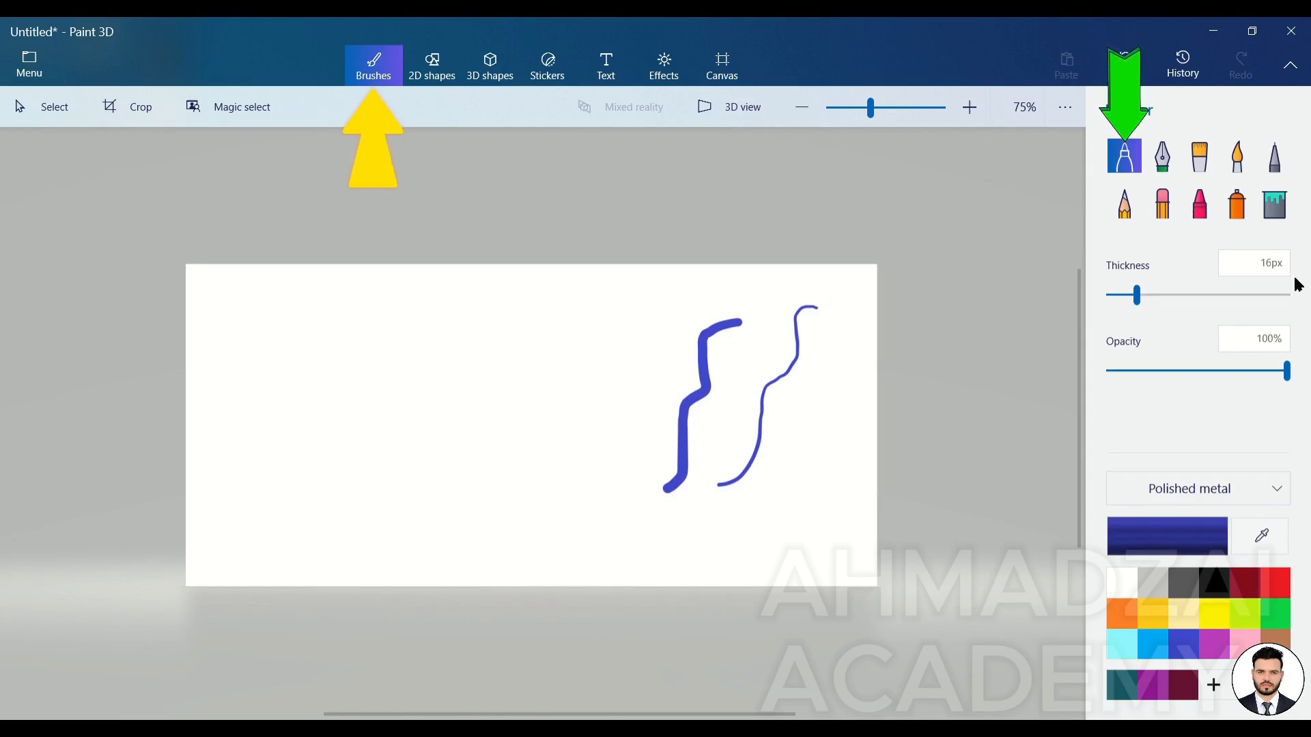
{"action": "left_click_drag", "start_coordinate": [691, 322], "coordinate": [639, 456]}
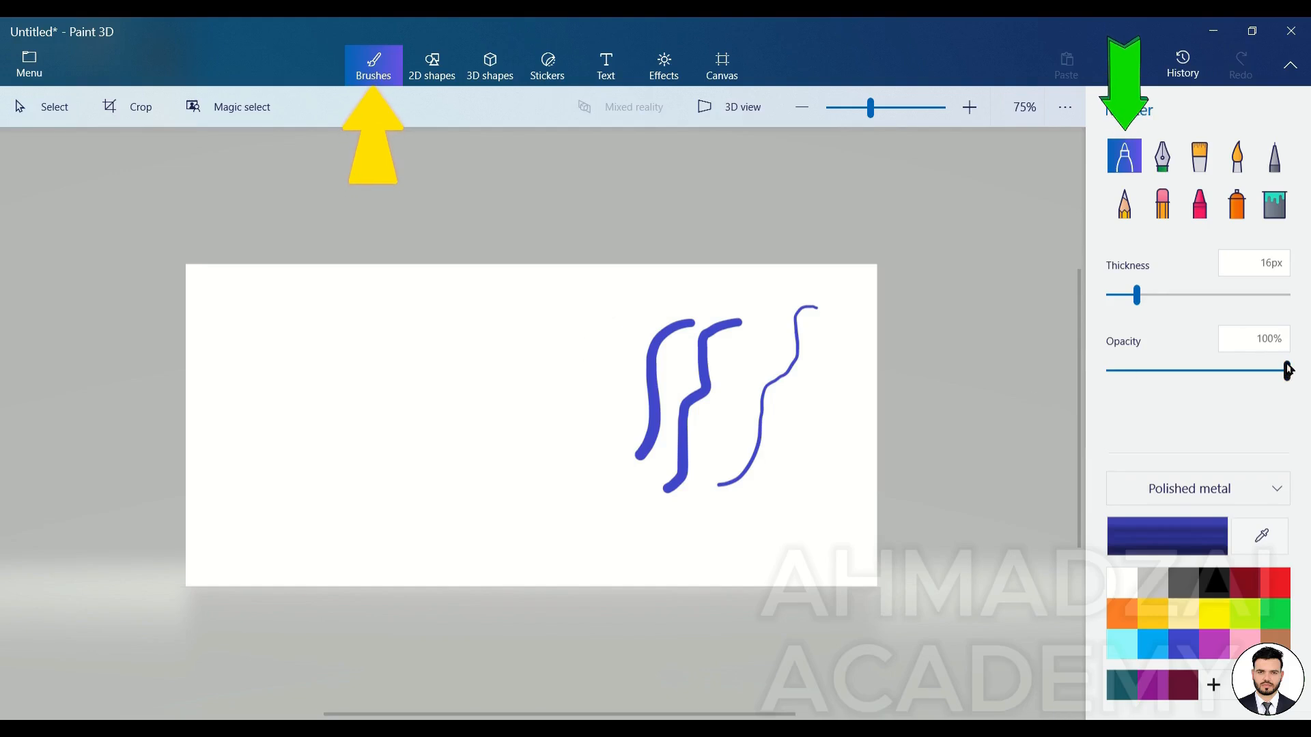
Draw a Marker stroke at reduced opacity beside the thick ones, and another at 100% opacity curving along the canvas's lower edge.
{"action": "left_click_drag", "start_coordinate": [668, 331], "coordinate": [600, 421]}
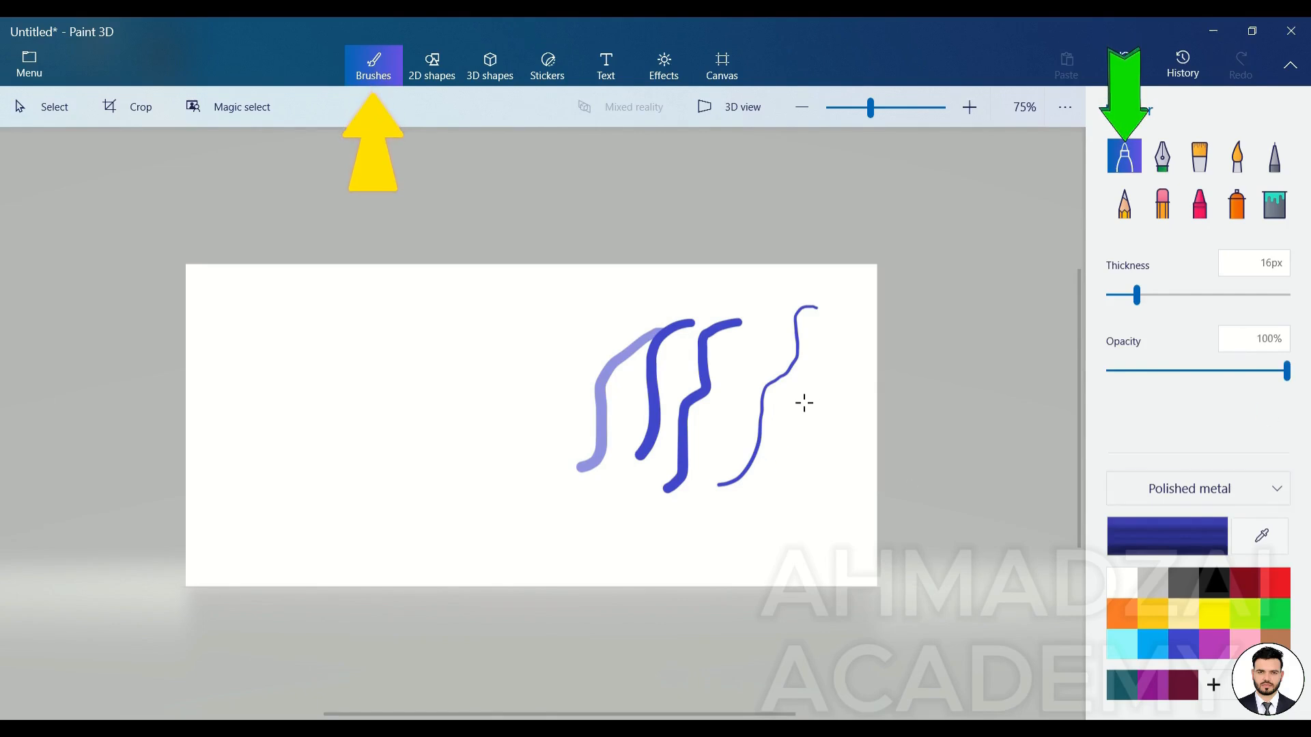
{"action": "left_click_drag", "start_coordinate": [739, 544], "coordinate": [567, 578]}
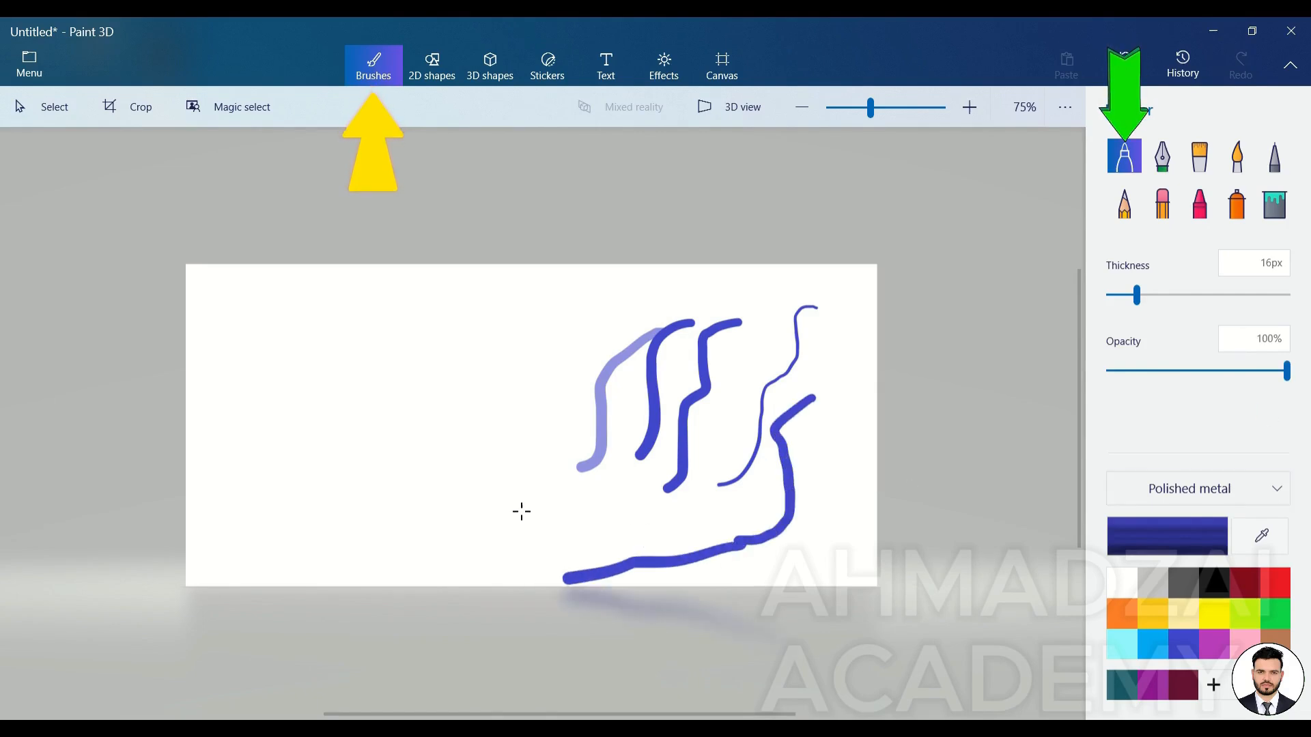
Set the Marker material to Matte and draw a bent vertical stroke near the middle of the canvas.
{"action": "left_click", "coordinate": [1207, 486]}
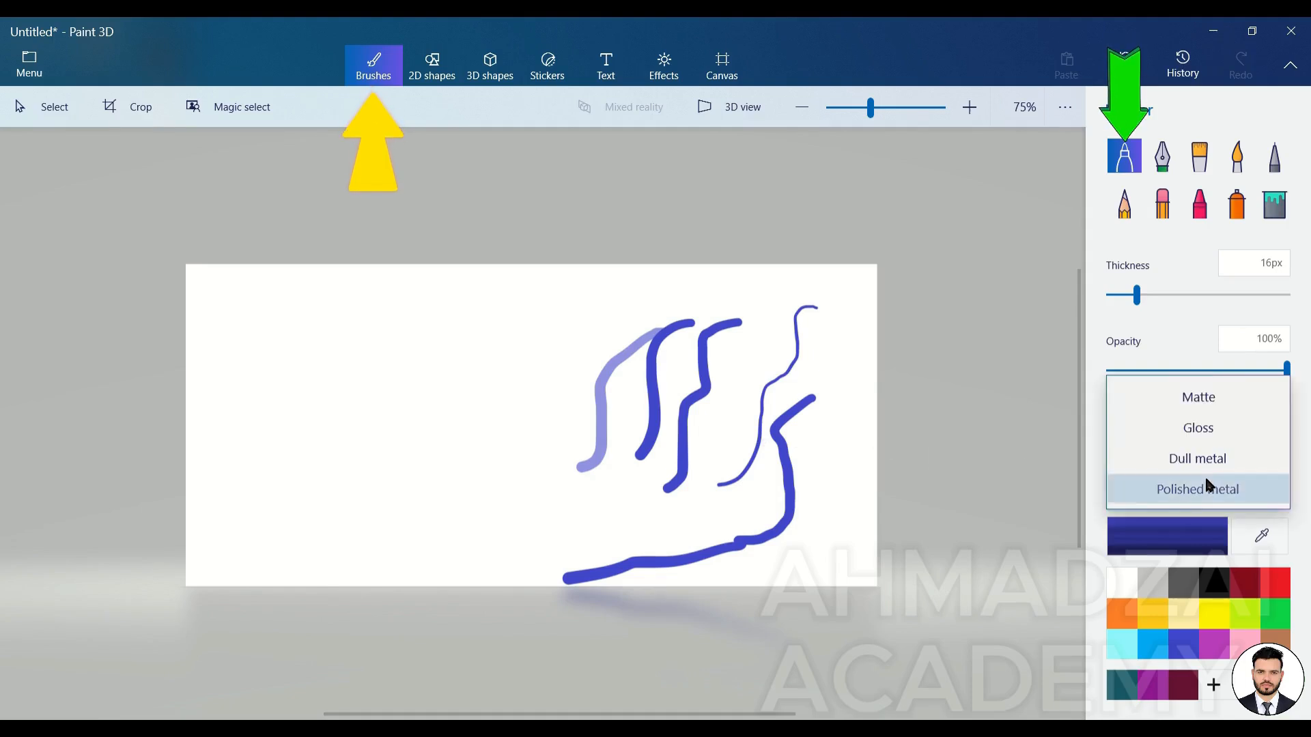
{"action": "left_click", "coordinate": [1233, 400]}
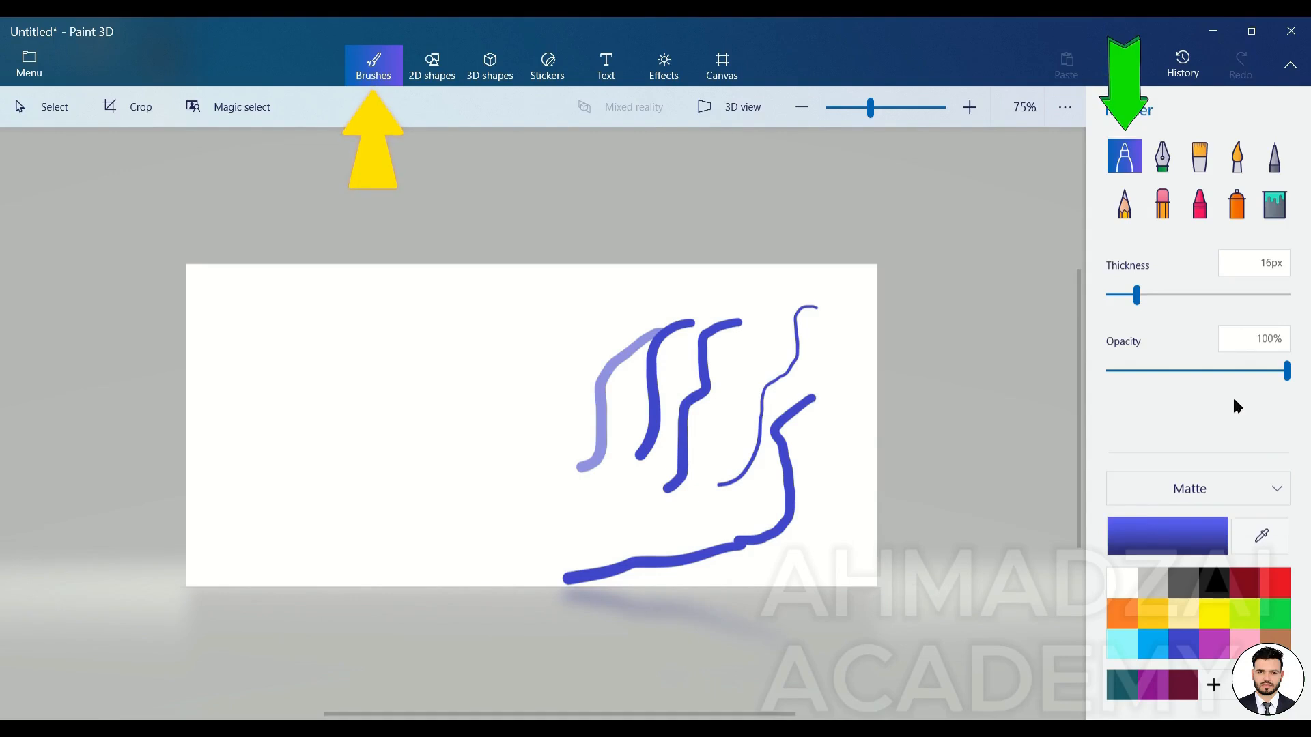
{"action": "left_click_drag", "start_coordinate": [545, 333], "coordinate": [450, 488]}
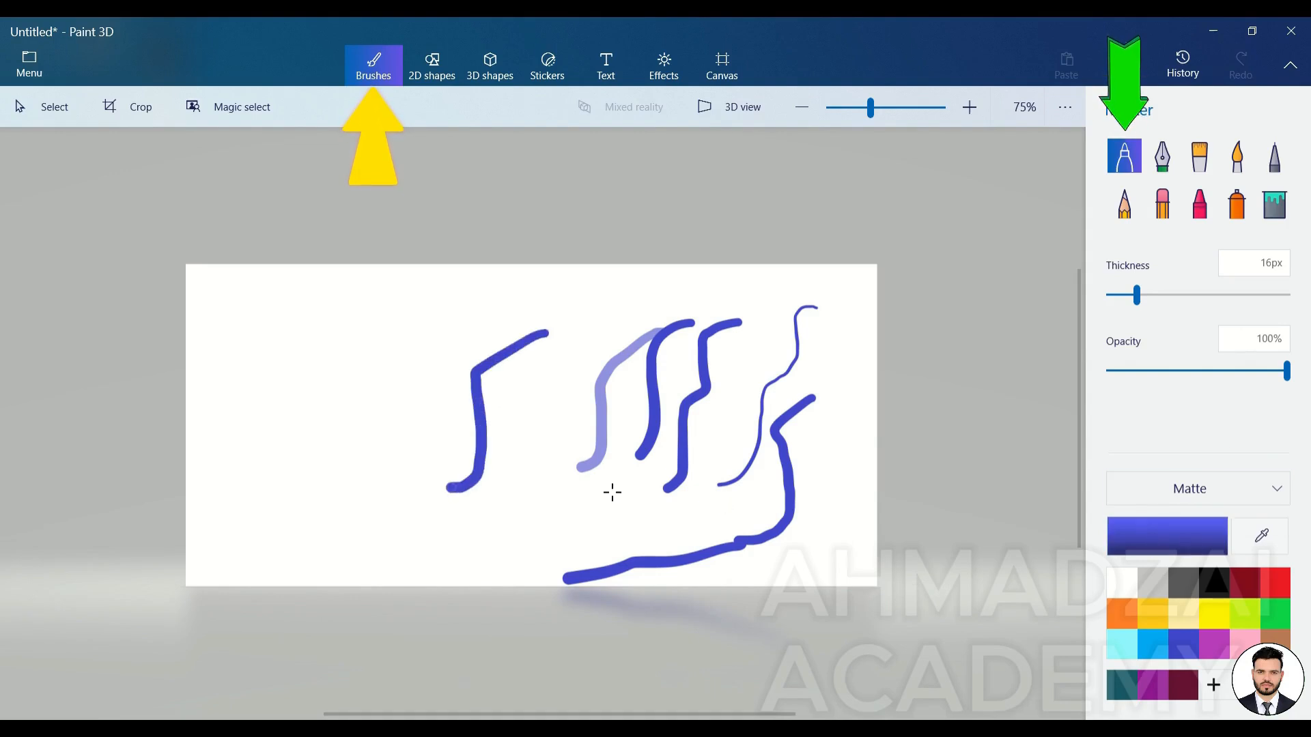
Check the Marker material options, keep Matte, switch the colour to red, and draw a bent vertical stroke on the canvas's left part.
{"action": "left_click", "coordinate": [1168, 488]}
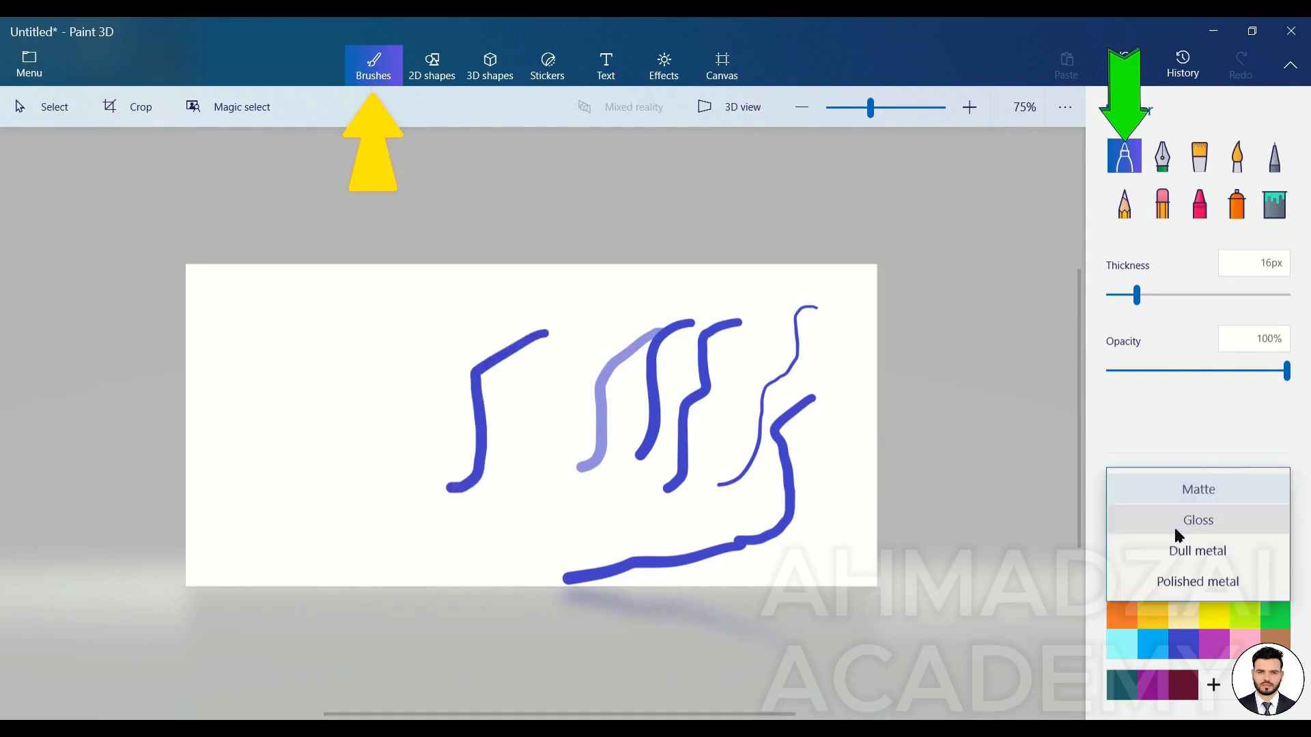
{"action": "left_click", "coordinate": [1198, 427]}
{"action": "left_click", "coordinate": [1268, 579]}
{"action": "mouse_move", "coordinate": [423, 312]}
{"action": "left_mouse_down"}
{"action": "mouse_move", "coordinate": [340, 406]}
{"action": "mouse_move", "coordinate": [336, 477]}
{"action": "left_mouse_up"}
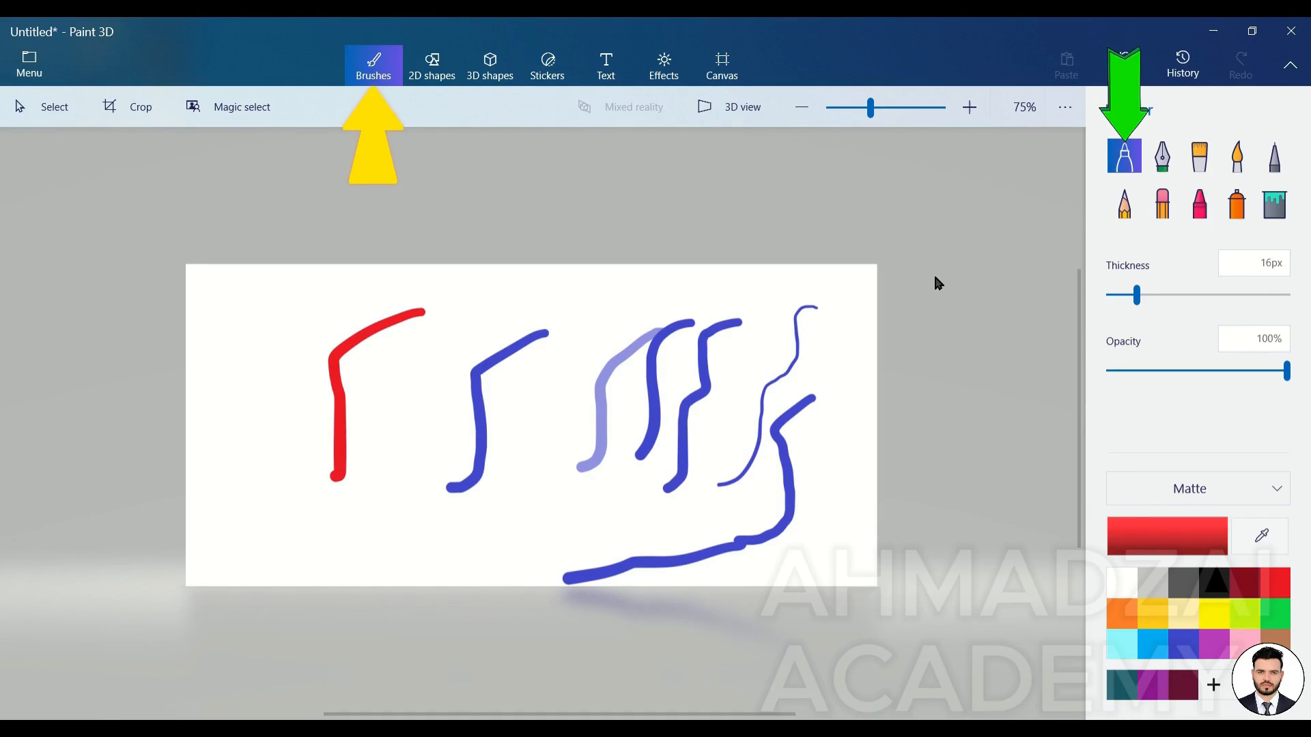
Erase small gaps across the red and indigo strokes with the 25 px Eraser, and clear the whole canvas.
{"action": "left_click", "coordinate": [1160, 213]}
{"action": "mouse_move", "coordinate": [627, 416]}
{"action": "left_mouse_down"}
{"action": "mouse_move", "coordinate": [559, 421]}
{"action": "mouse_move", "coordinate": [652, 441]}
{"action": "left_mouse_up"}
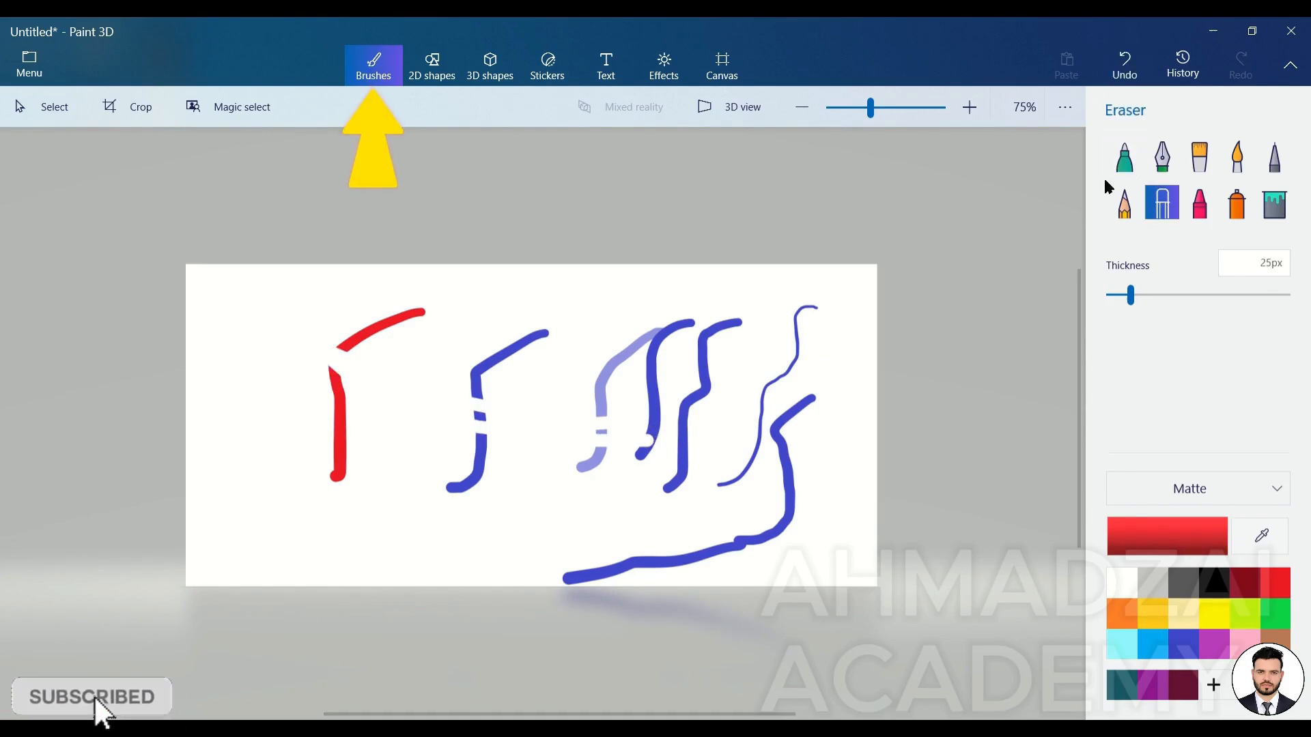
{"action": "left_click", "coordinate": [1124, 156]}
{"action": "key", "text": "ctrl+a"}
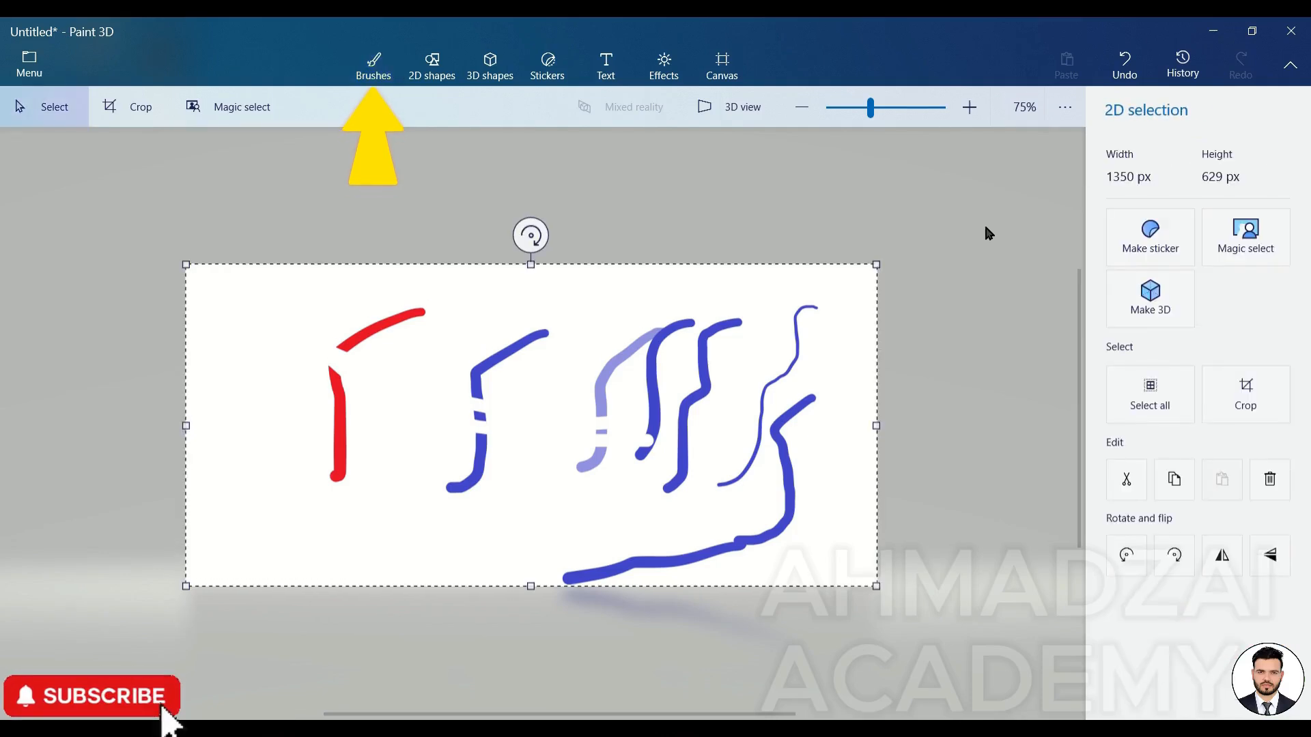
{"action": "key", "text": "Delete"}
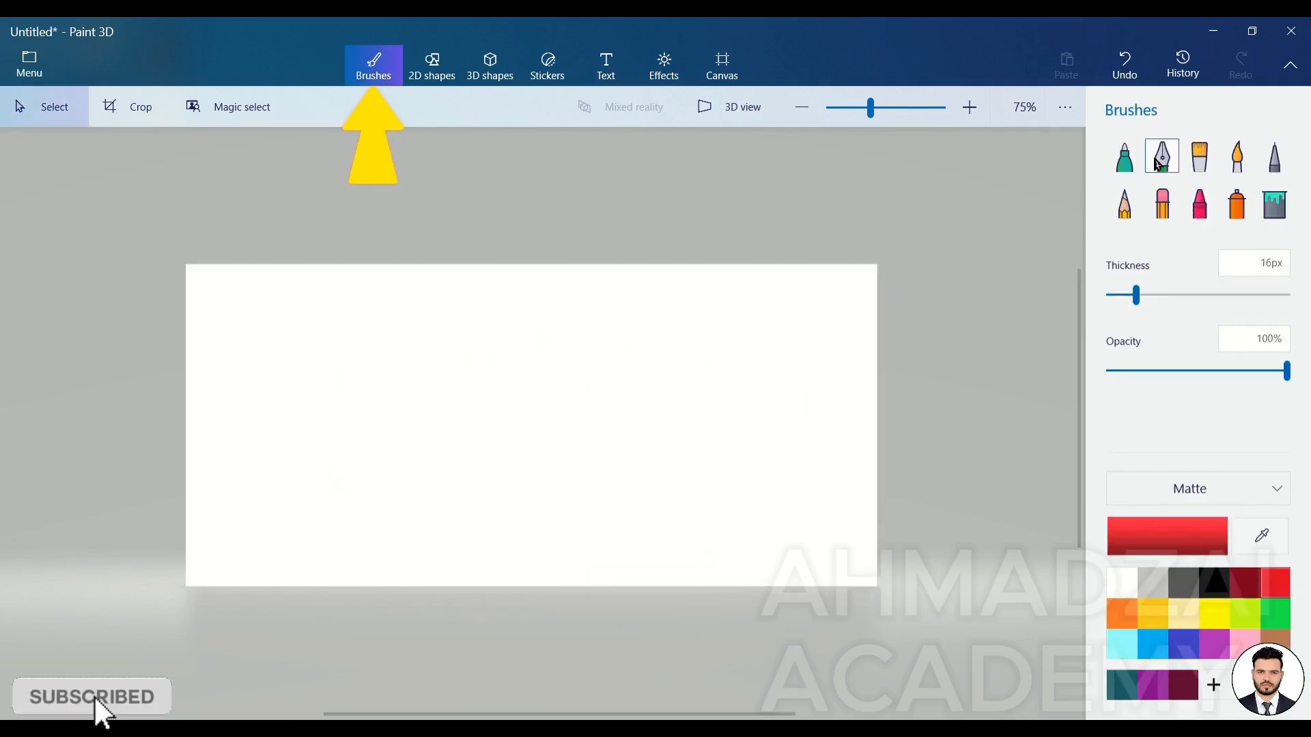
Draw several curving red strokes across the canvas with the Calligraphy pen at 15 px thickness and 100% opacity.
{"action": "left_click", "coordinate": [1159, 158]}
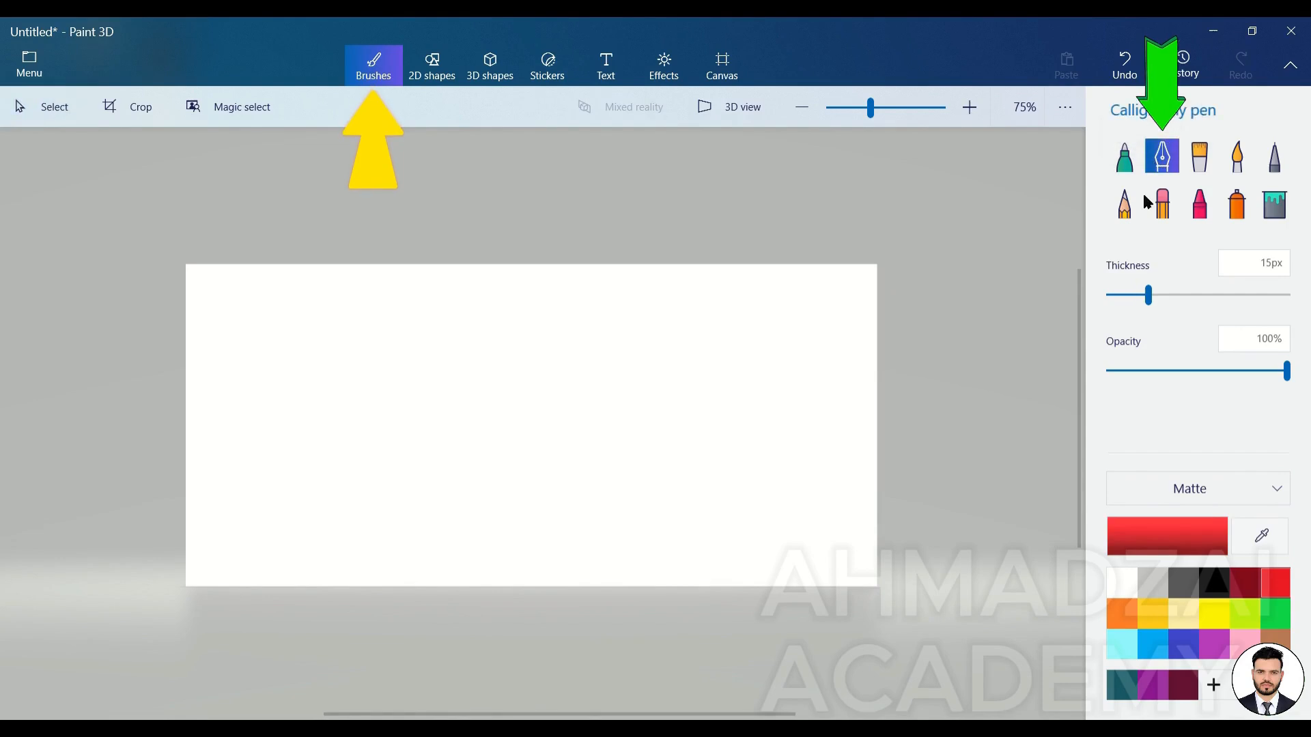
{"action": "mouse_move", "coordinate": [799, 339]}
{"action": "left_mouse_down"}
{"action": "mouse_move", "coordinate": [723, 369]}
{"action": "mouse_move", "coordinate": [688, 470]}
{"action": "left_mouse_up"}
{"action": "mouse_move", "coordinate": [608, 361]}
{"action": "left_mouse_down"}
{"action": "mouse_move", "coordinate": [555, 407]}
{"action": "mouse_move", "coordinate": [536, 507]}
{"action": "left_mouse_up"}
{"action": "mouse_move", "coordinate": [583, 319]}
{"action": "left_mouse_down"}
{"action": "mouse_move", "coordinate": [673, 501]}
{"action": "mouse_move", "coordinate": [735, 536]}
{"action": "mouse_move", "coordinate": [805, 416]}
{"action": "mouse_move", "coordinate": [599, 530]}
{"action": "mouse_move", "coordinate": [406, 449]}
{"action": "left_mouse_up"}
Set the Calligraphy pen thickness to 32 px and draw a long looping red stroke across the canvas.
{"action": "left_click_drag", "start_coordinate": [1149, 294], "coordinate": [1242, 295]}
{"action": "left_click_drag", "start_coordinate": [352, 316], "coordinate": [361, 316]}
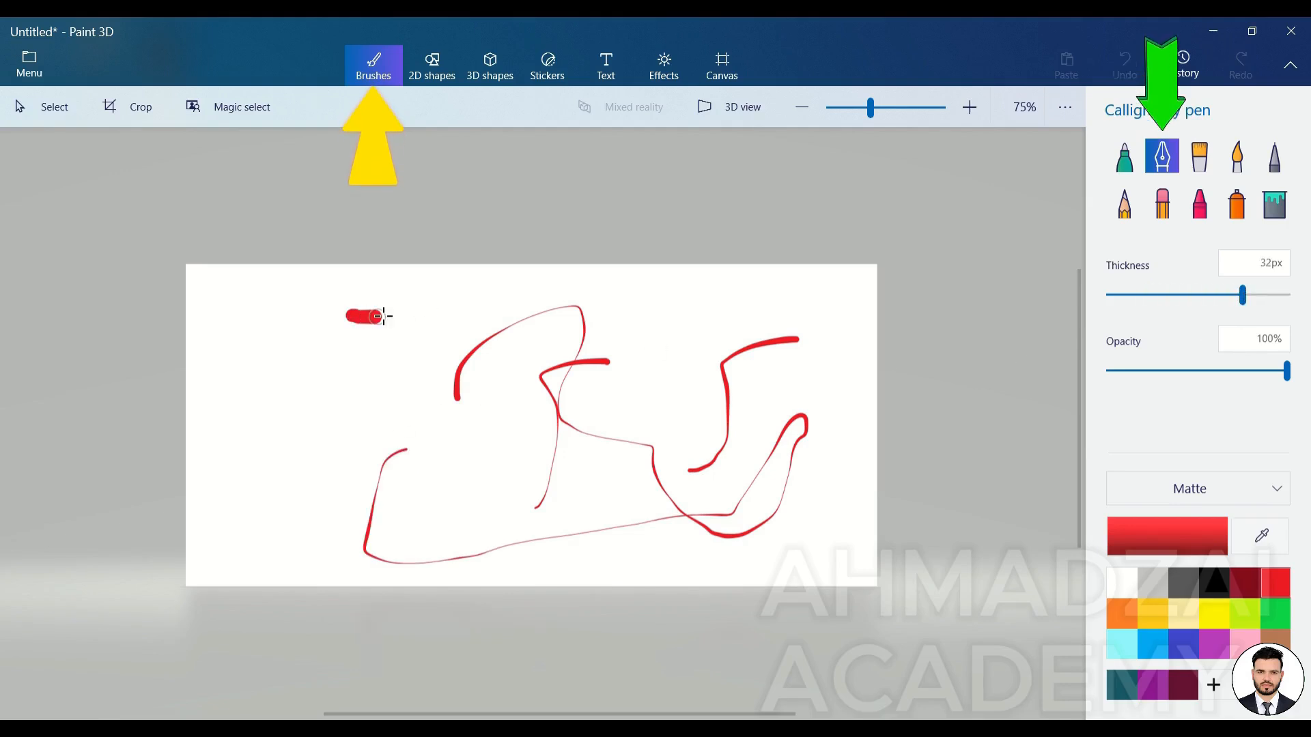
{"action": "mouse_move", "coordinate": [748, 313]}
{"action": "left_mouse_down"}
{"action": "mouse_move", "coordinate": [815, 311]}
{"action": "mouse_move", "coordinate": [719, 347]}
{"action": "mouse_move", "coordinate": [381, 354]}
{"action": "mouse_move", "coordinate": [282, 371]}
{"action": "mouse_move", "coordinate": [247, 398]}
{"action": "mouse_move", "coordinate": [259, 441]}
{"action": "mouse_move", "coordinate": [281, 457]}
{"action": "mouse_move", "coordinate": [805, 458]}
{"action": "left_mouse_up"}
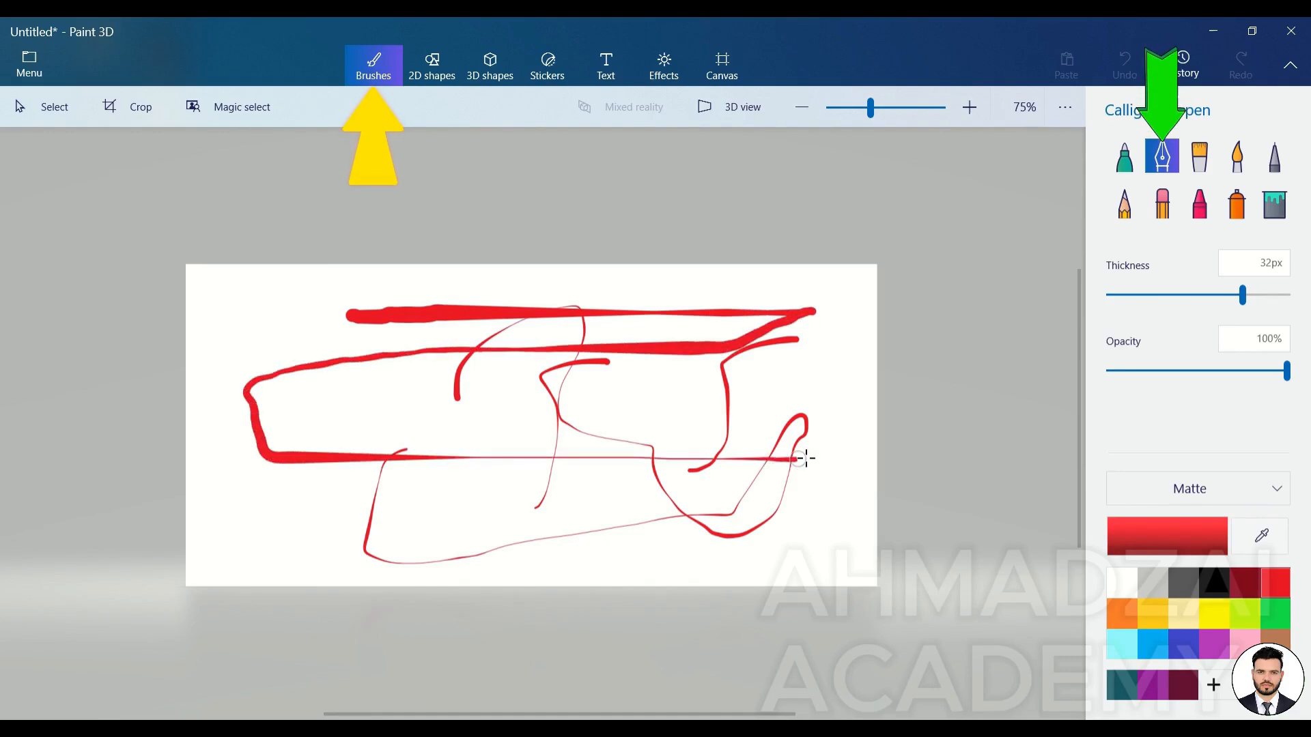
{"action": "mouse_move", "coordinate": [838, 407]}
{"action": "left_mouse_down"}
{"action": "mouse_move", "coordinate": [852, 340]}
{"action": "mouse_move", "coordinate": [770, 410]}
{"action": "mouse_move", "coordinate": [634, 422]}
{"action": "left_mouse_up"}
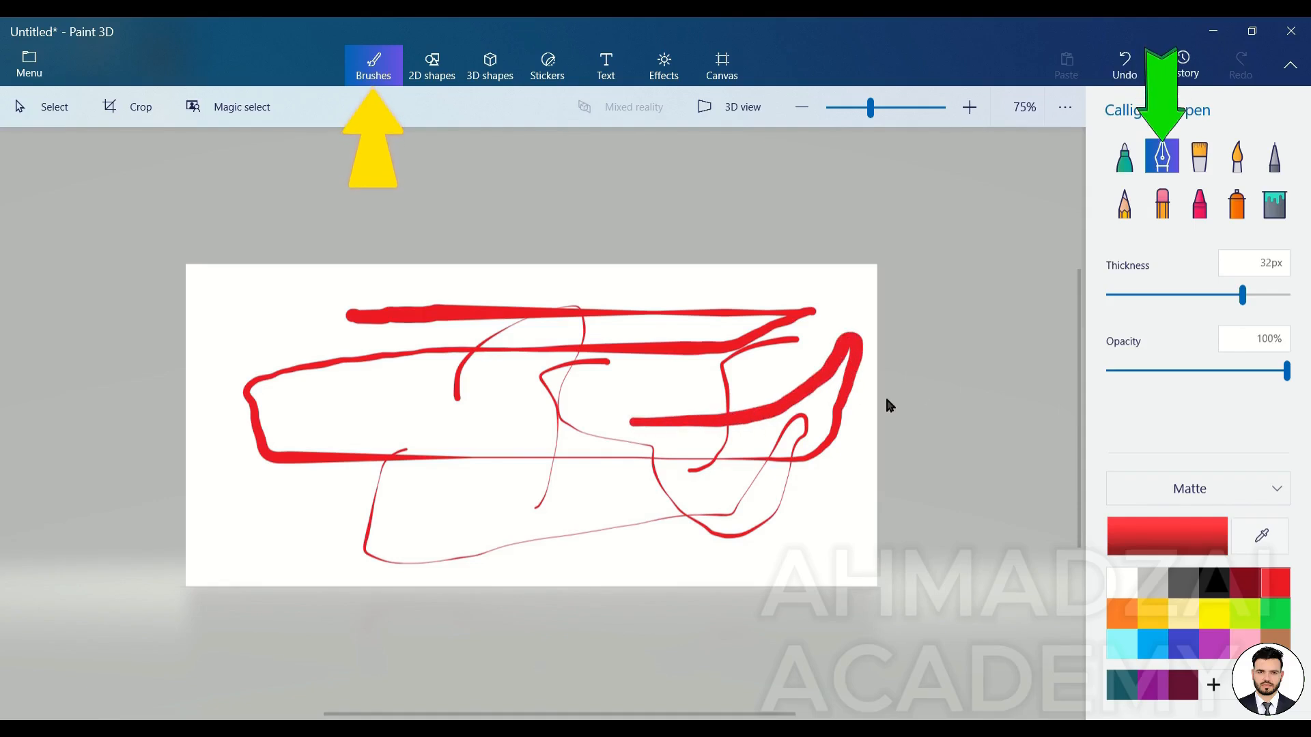
Clear the canvas and paint three wavy red Oil brush strokes, two at 50 px and one at 80 px thickness.
{"action": "key", "text": "ctrl+a"}
{"action": "key", "text": "Delete"}
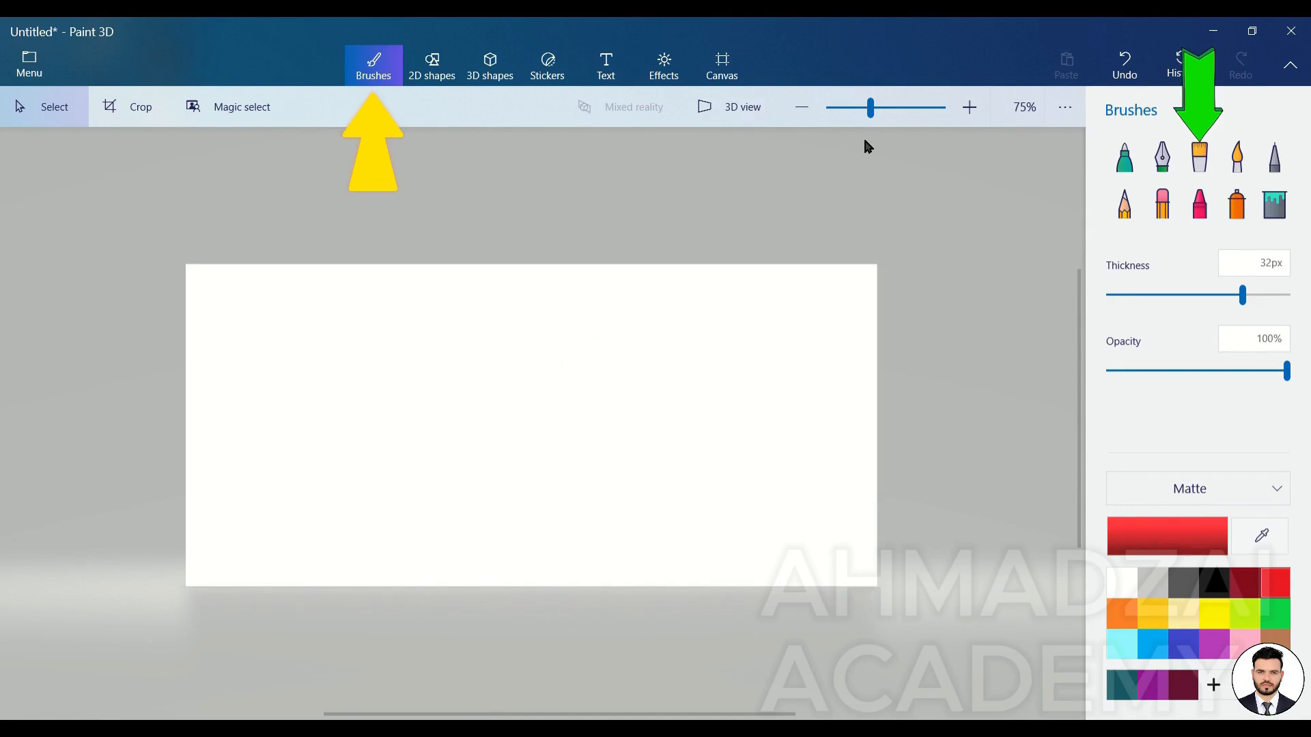
{"action": "left_click", "coordinate": [1200, 157]}
{"action": "mouse_move", "coordinate": [823, 314]}
{"action": "left_mouse_down"}
{"action": "mouse_move", "coordinate": [780, 354]}
{"action": "mouse_move", "coordinate": [749, 451]}
{"action": "mouse_move", "coordinate": [711, 468]}
{"action": "left_mouse_up"}
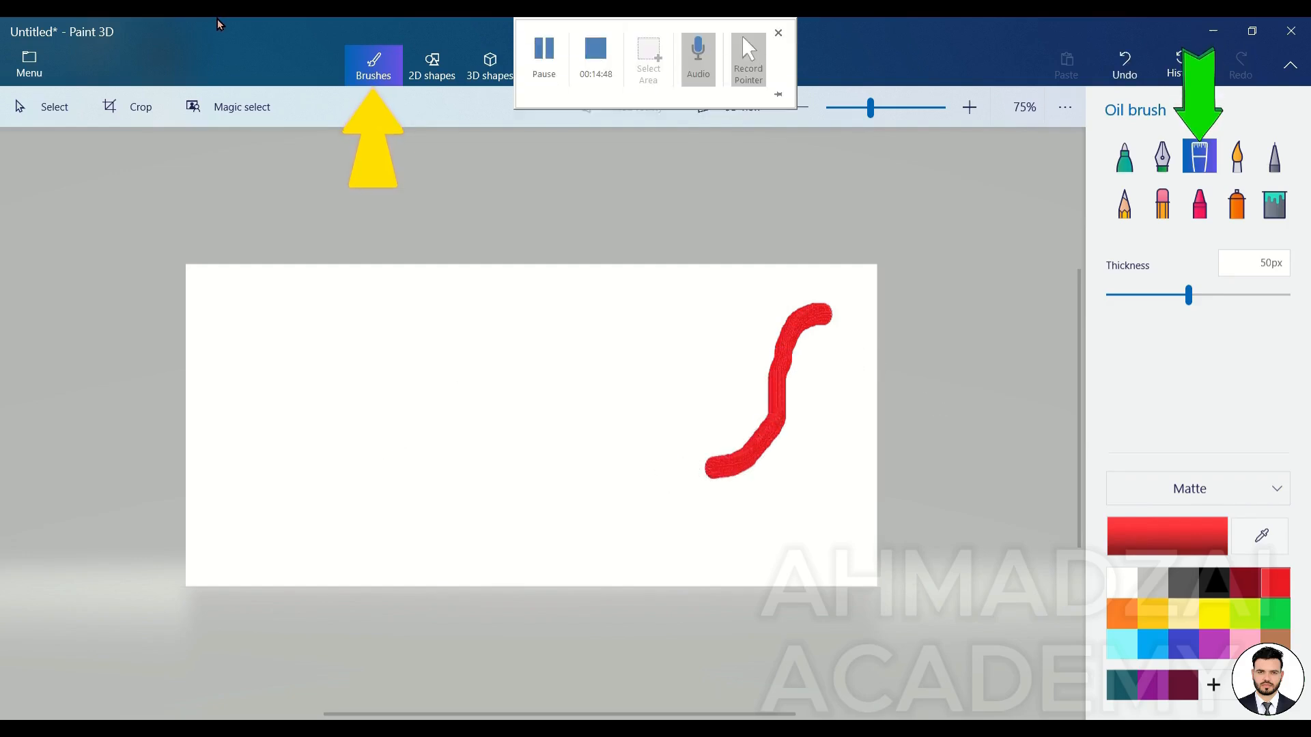
{"action": "mouse_move", "coordinate": [655, 334]}
{"action": "left_mouse_down"}
{"action": "mouse_move", "coordinate": [600, 501]}
{"action": "mouse_move", "coordinate": [563, 539]}
{"action": "left_mouse_up"}
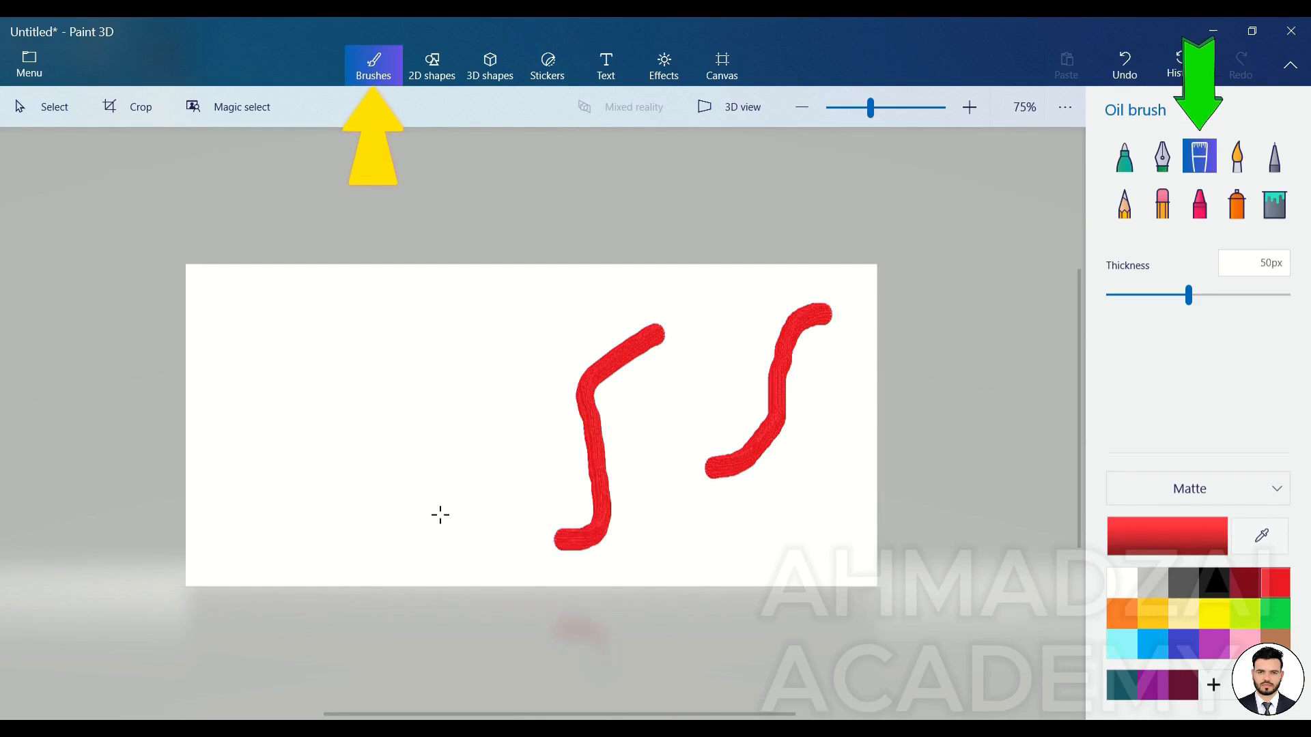
{"action": "mouse_move", "coordinate": [553, 310]}
{"action": "left_mouse_down"}
{"action": "mouse_move", "coordinate": [451, 374]}
{"action": "mouse_move", "coordinate": [437, 573]}
{"action": "left_mouse_up"}
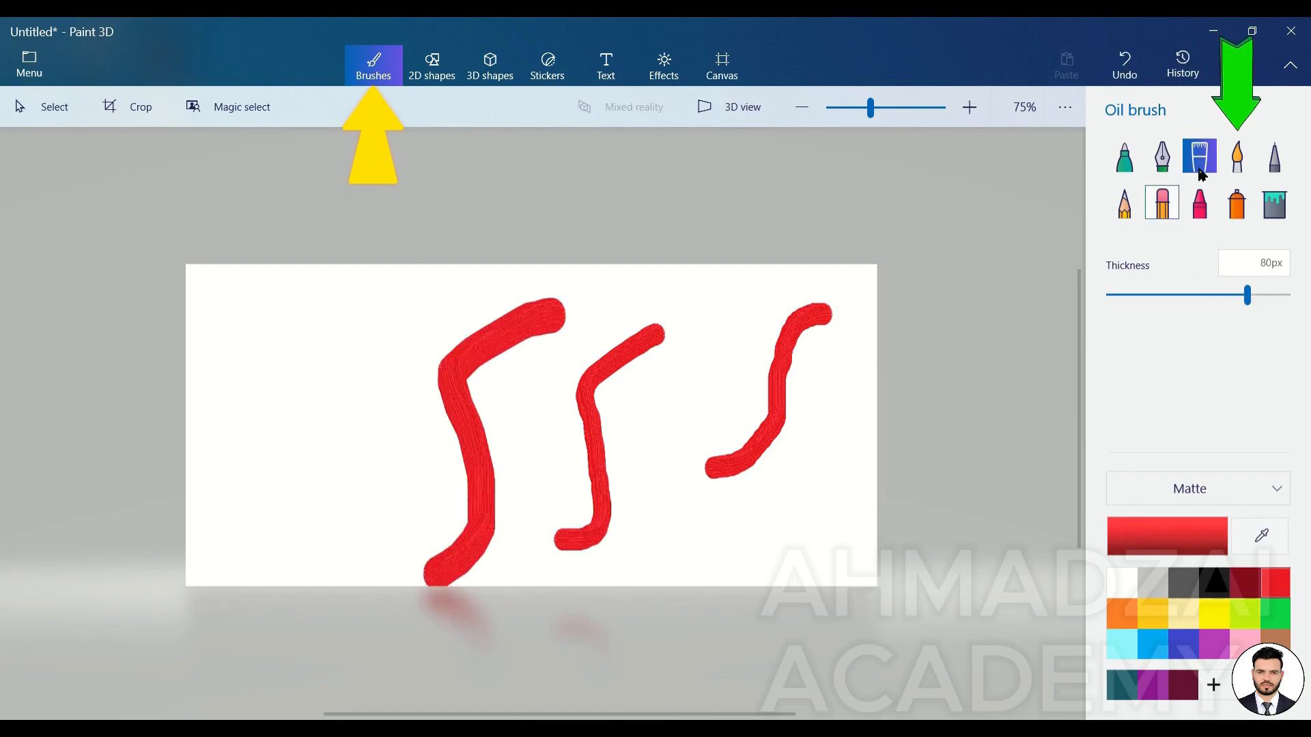
Paint soft red Watercolor strokes, 50 px thick at 75% opacity, around the rightmost oil stroke.
{"action": "left_click", "coordinate": [1242, 159]}
{"action": "mouse_move", "coordinate": [850, 340]}
{"action": "left_mouse_down"}
{"action": "mouse_move", "coordinate": [833, 400]}
{"action": "mouse_move", "coordinate": [751, 531]}
{"action": "left_mouse_up"}
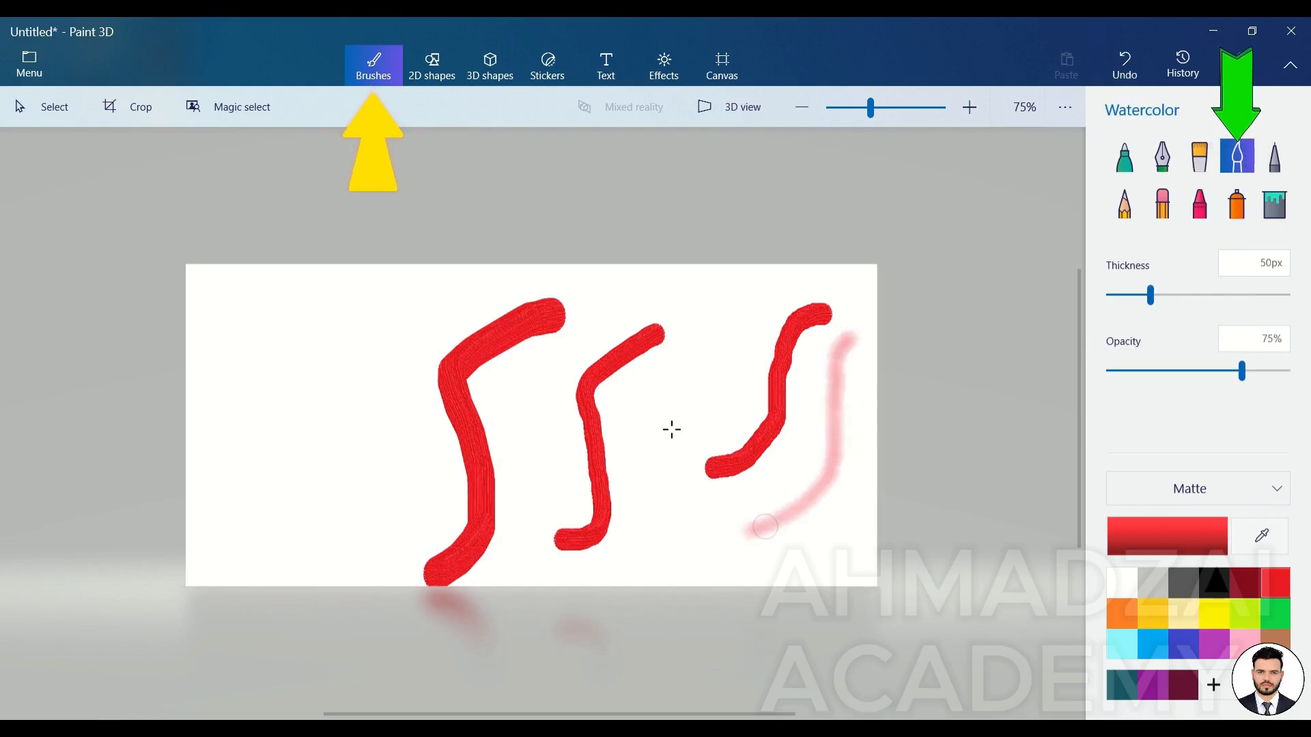
{"action": "mouse_move", "coordinate": [731, 363]}
{"action": "left_mouse_down"}
{"action": "mouse_move", "coordinate": [673, 533]}
{"action": "mouse_move", "coordinate": [645, 541]}
{"action": "left_mouse_up"}
{"action": "mouse_move", "coordinate": [652, 461]}
{"action": "left_mouse_down"}
{"action": "mouse_move", "coordinate": [728, 331]}
{"action": "mouse_move", "coordinate": [751, 468]}
{"action": "left_mouse_up"}
Draw crossing red Pixel pen strokes at 5 px on the canvas's left part, and thicker ones near the middle, including one at 20 px.
{"action": "left_click", "coordinate": [1278, 164]}
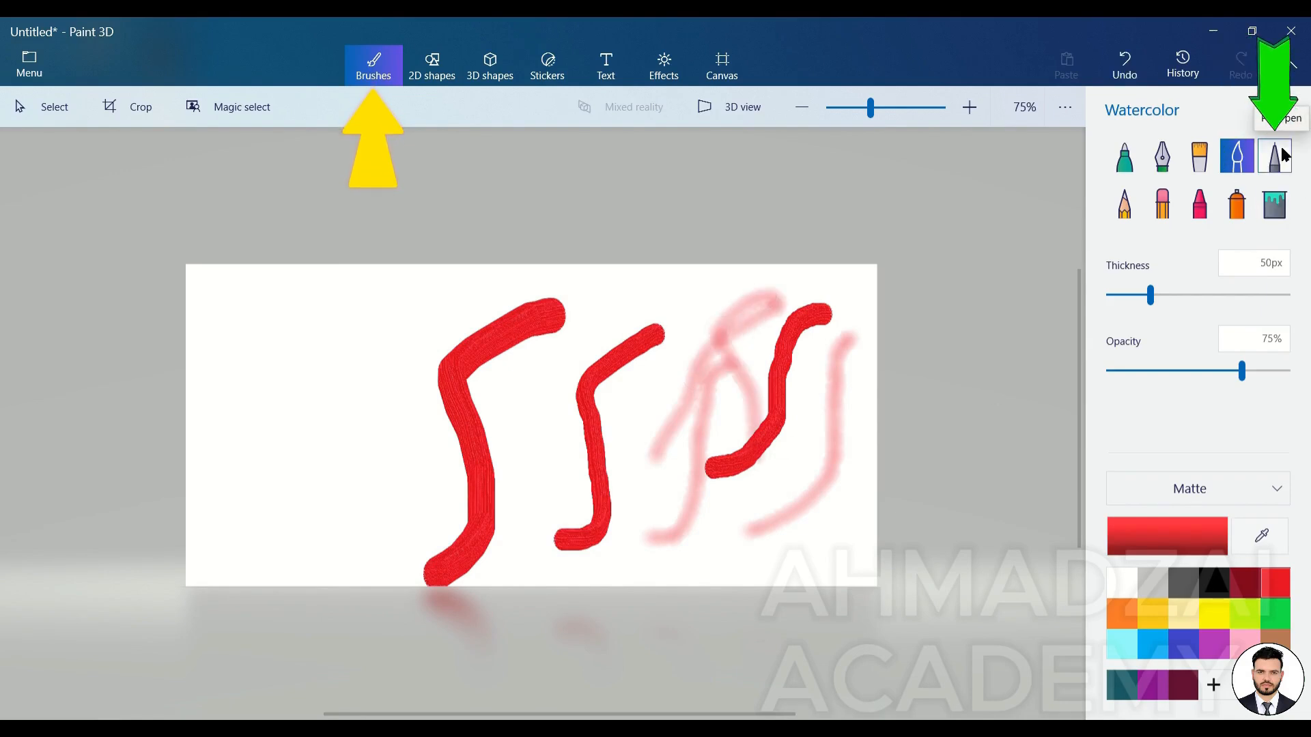
{"action": "left_click", "coordinate": [1282, 155]}
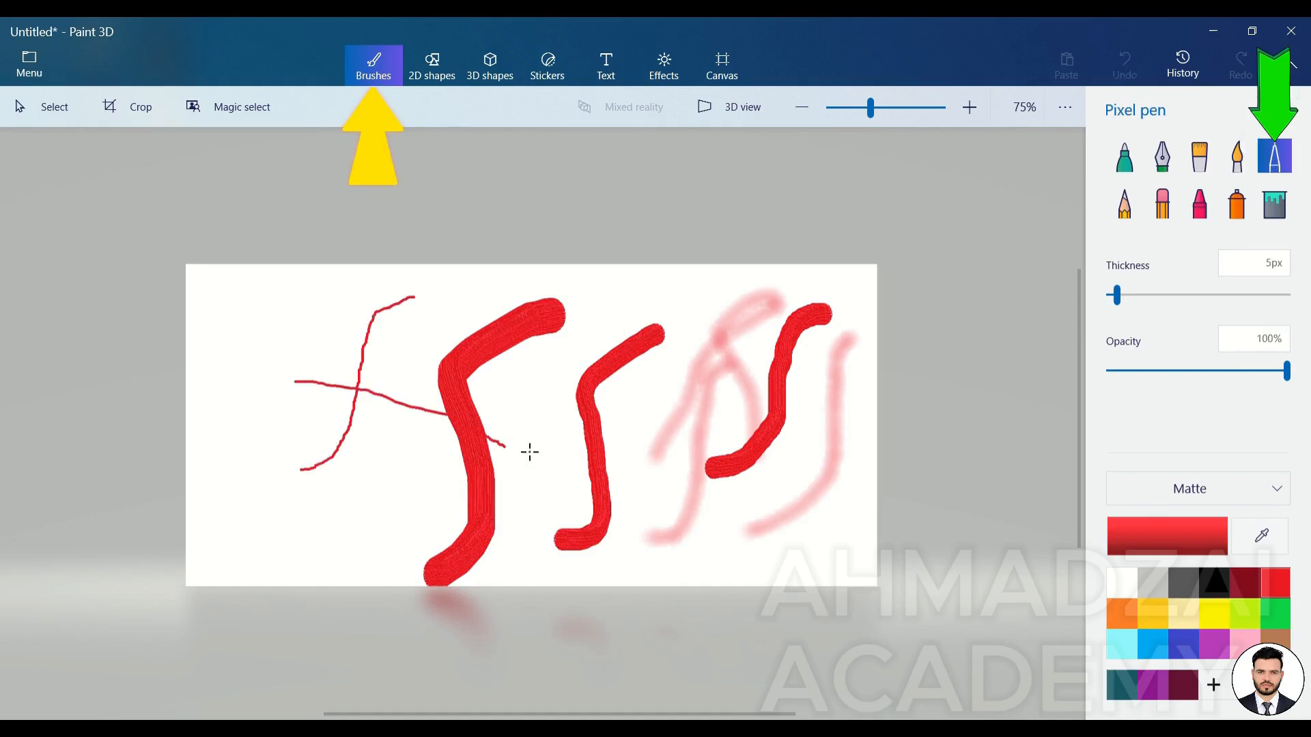
{"action": "left_click", "coordinate": [1208, 298]}
{"action": "mouse_move", "coordinate": [634, 292]}
{"action": "left_mouse_down"}
{"action": "mouse_move", "coordinate": [594, 341]}
{"action": "mouse_move", "coordinate": [657, 442]}
{"action": "left_mouse_up"}
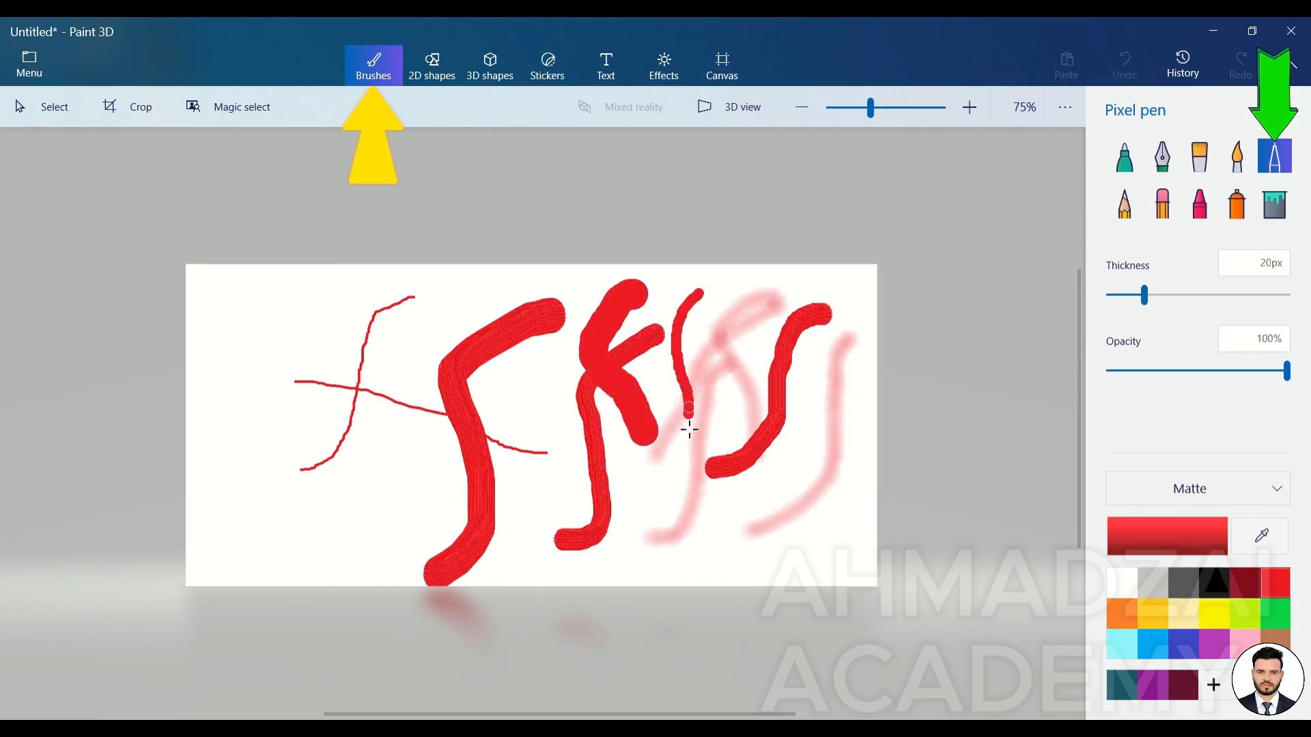
Draw a 6 px red Pencil stroke near the canvas's right edge, and a long black Pencil line looping around the painted strokes.
{"action": "left_click", "coordinate": [1125, 216]}
{"action": "mouse_move", "coordinate": [862, 333]}
{"action": "left_mouse_down"}
{"action": "mouse_move", "coordinate": [856, 469]}
{"action": "mouse_move", "coordinate": [786, 503]}
{"action": "mouse_move", "coordinate": [756, 561]}
{"action": "left_mouse_up"}
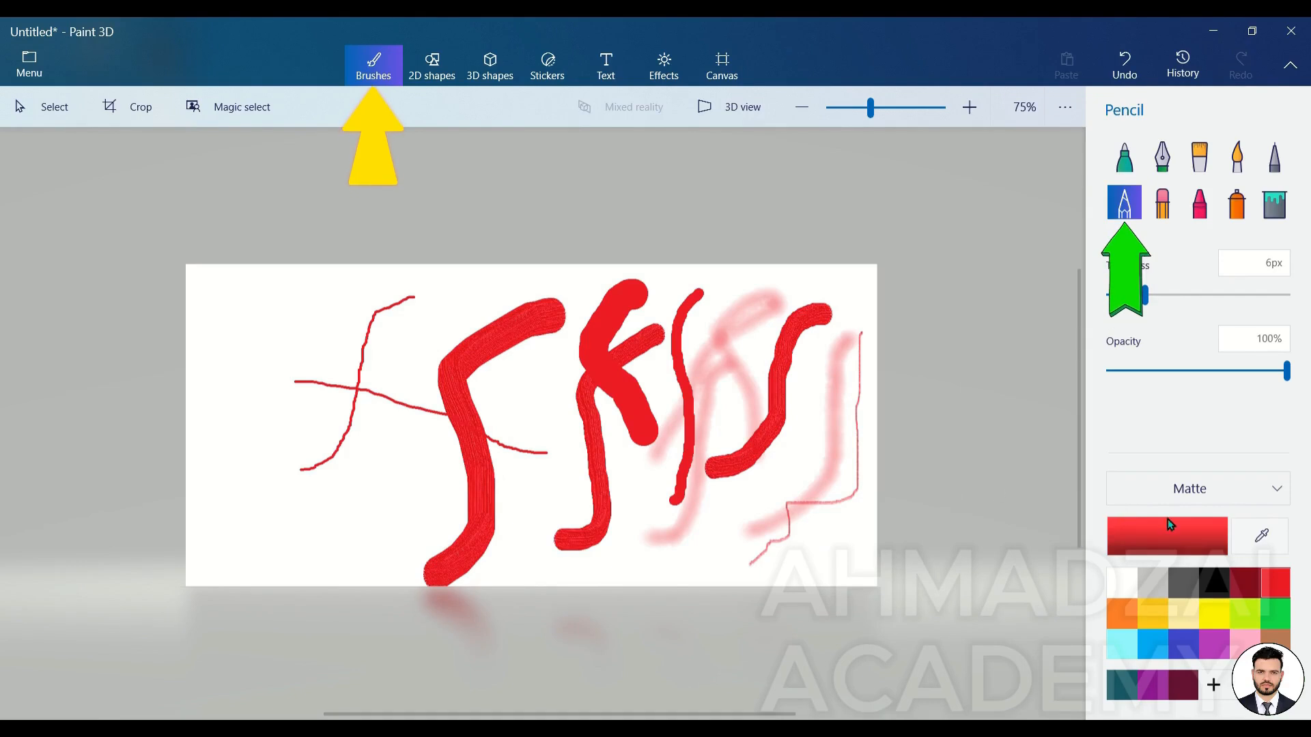
{"action": "left_click", "coordinate": [1215, 582]}
{"action": "left_click_drag", "start_coordinate": [809, 521], "coordinate": [631, 554]}
{"action": "mouse_move", "coordinate": [552, 548]}
{"action": "left_mouse_down"}
{"action": "mouse_move", "coordinate": [284, 519]}
{"action": "mouse_move", "coordinate": [382, 475]}
{"action": "mouse_move", "coordinate": [433, 369]}
{"action": "left_mouse_up"}
{"action": "left_click_drag", "start_coordinate": [544, 334], "coordinate": [789, 349]}
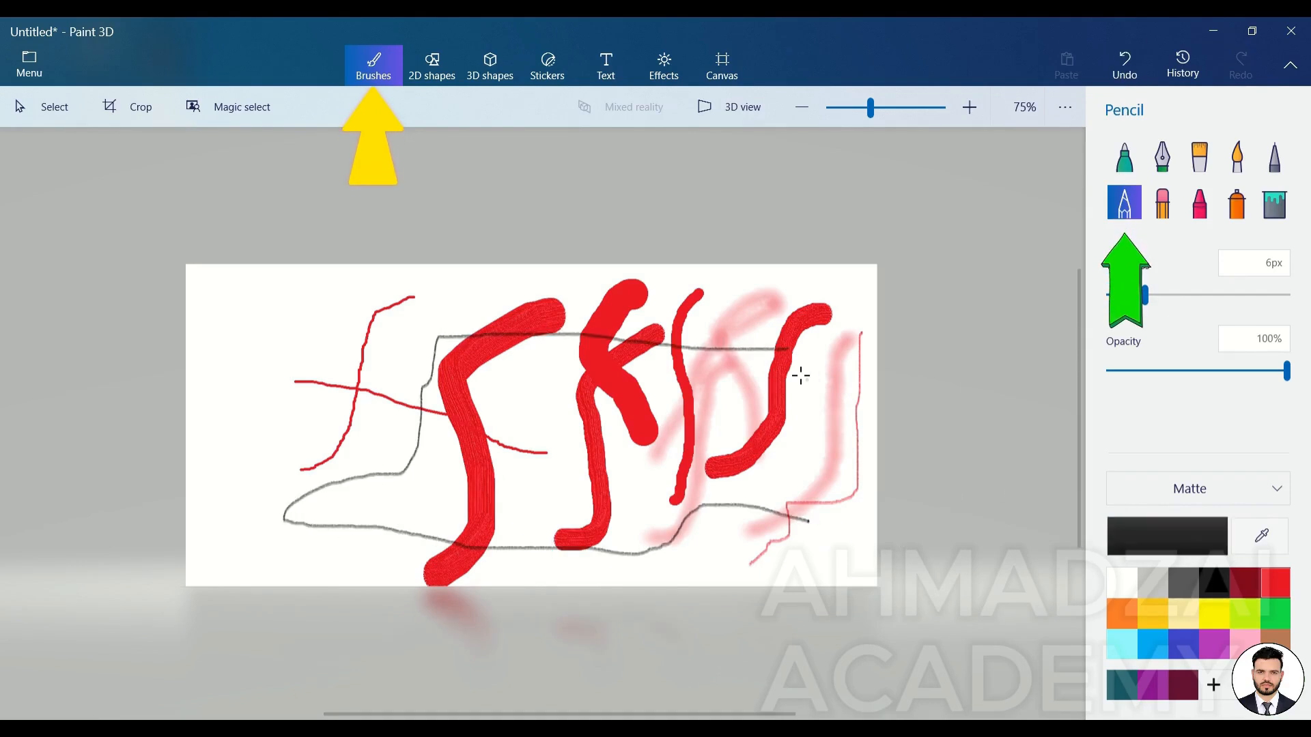
Draw a black Crayon curve at 20 px, and a large looping Crayon stroke across the canvas at 73 px thickness.
{"action": "left_click", "coordinate": [1198, 213]}
{"action": "mouse_move", "coordinate": [866, 299]}
{"action": "left_mouse_down"}
{"action": "mouse_move", "coordinate": [783, 480]}
{"action": "mouse_move", "coordinate": [744, 506]}
{"action": "mouse_move", "coordinate": [581, 545]}
{"action": "left_mouse_up"}
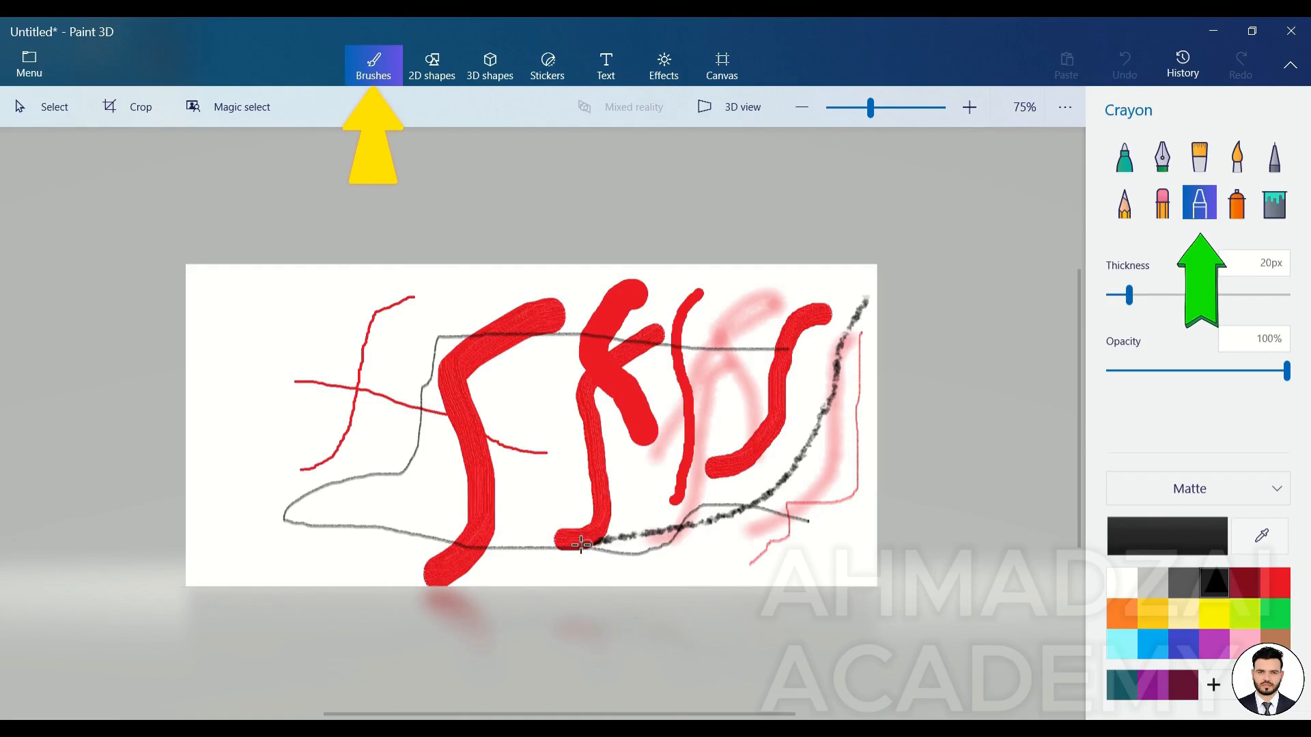
{"action": "left_click_drag", "start_coordinate": [1129, 295], "coordinate": [1233, 295]}
{"action": "mouse_move", "coordinate": [659, 316]}
{"action": "left_mouse_down"}
{"action": "mouse_move", "coordinate": [318, 327]}
{"action": "mouse_move", "coordinate": [259, 368]}
{"action": "mouse_move", "coordinate": [261, 403]}
{"action": "mouse_move", "coordinate": [314, 439]}
{"action": "mouse_move", "coordinate": [538, 438]}
{"action": "mouse_move", "coordinate": [747, 419]}
{"action": "mouse_move", "coordinate": [804, 395]}
{"action": "mouse_move", "coordinate": [758, 474]}
{"action": "mouse_move", "coordinate": [267, 492]}
{"action": "left_mouse_up"}
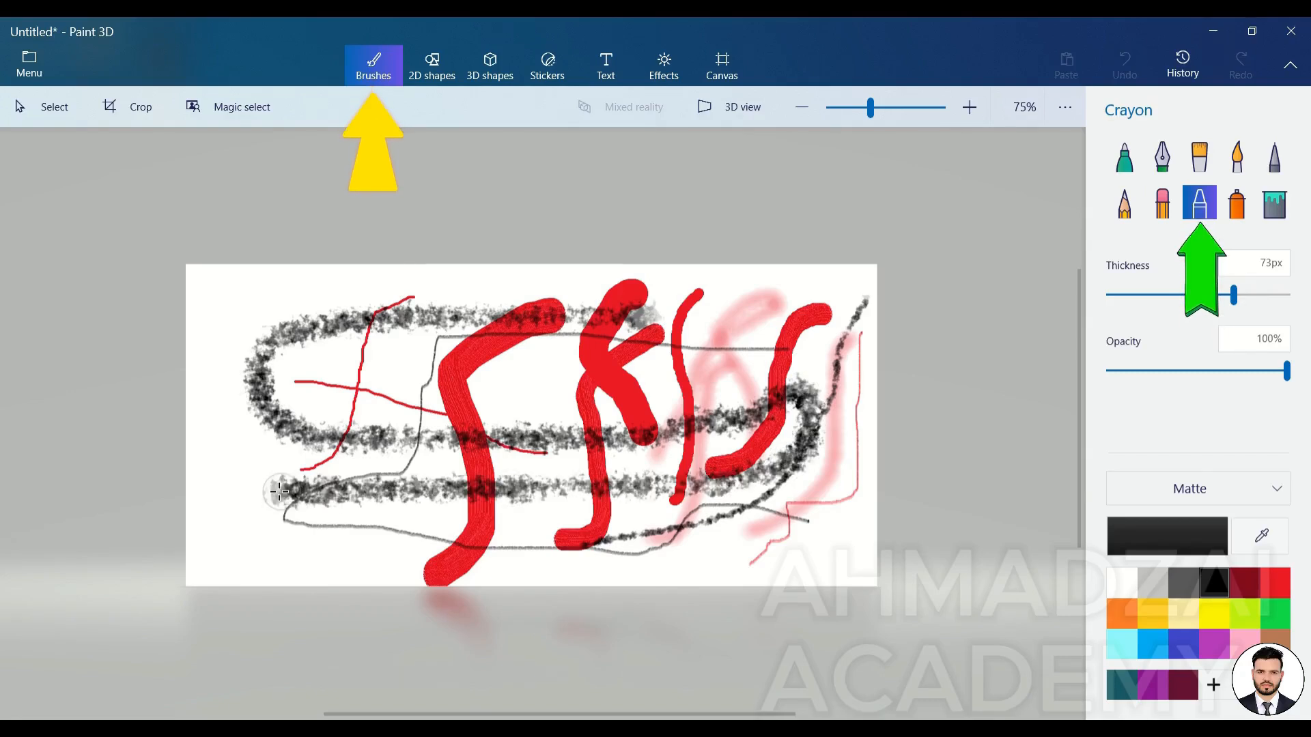
Spray a faint black looping stroke over the drawing with the Spray can at 75 px thickness and 25% opacity.
{"action": "left_click", "coordinate": [1237, 215]}
{"action": "mouse_move", "coordinate": [806, 300]}
{"action": "left_mouse_down"}
{"action": "mouse_move", "coordinate": [434, 348]}
{"action": "mouse_move", "coordinate": [266, 430]}
{"action": "mouse_move", "coordinate": [253, 483]}
{"action": "mouse_move", "coordinate": [288, 512]}
{"action": "mouse_move", "coordinate": [630, 520]}
{"action": "mouse_move", "coordinate": [763, 488]}
{"action": "mouse_move", "coordinate": [854, 369]}
{"action": "left_mouse_up"}
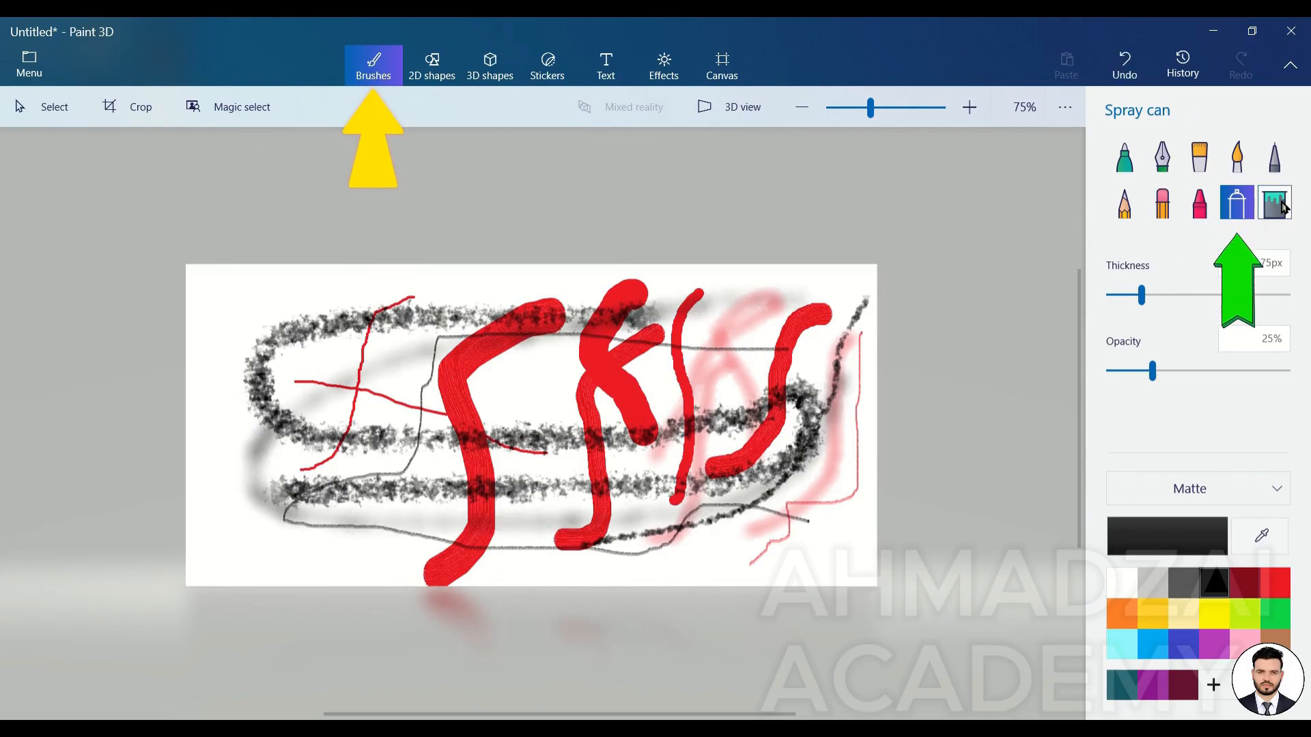
Set the Eraser thickness to 200 px and erase most of the drawing.
{"action": "left_click", "coordinate": [1158, 203]}
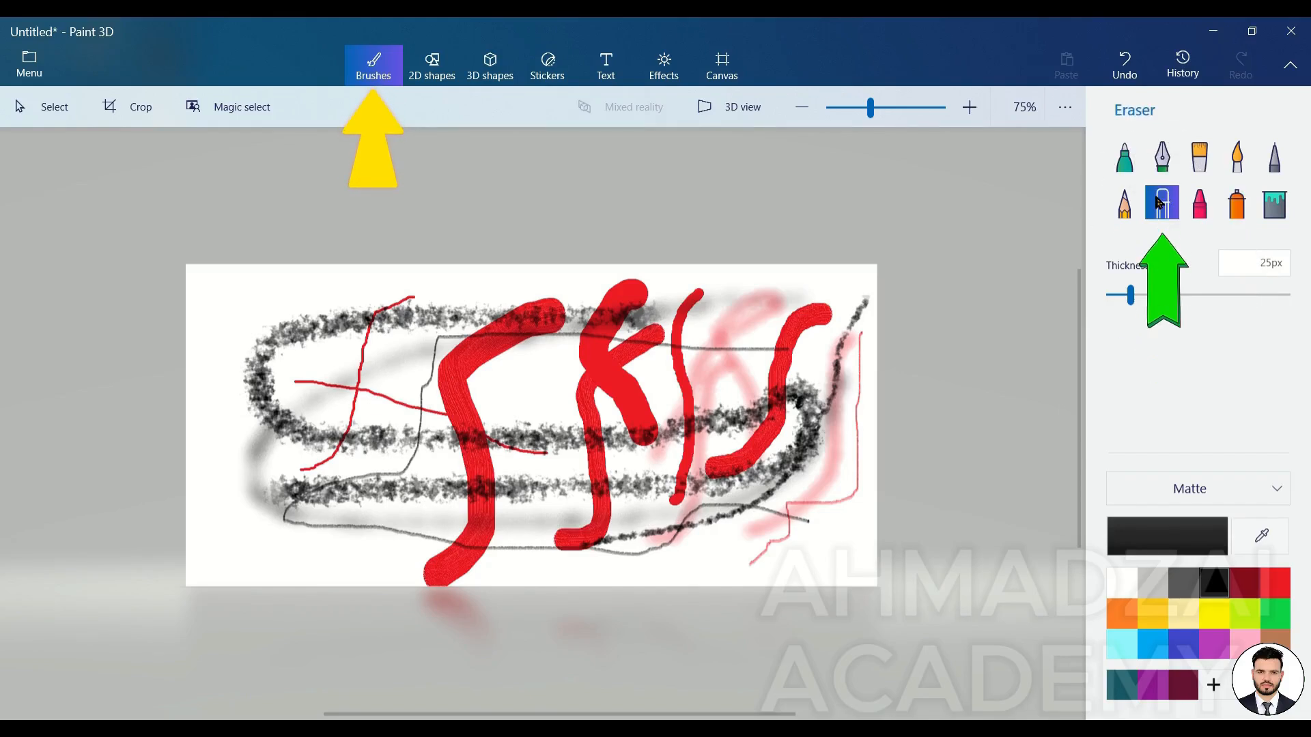
{"action": "left_click_drag", "start_coordinate": [1133, 297], "coordinate": [1310, 300]}
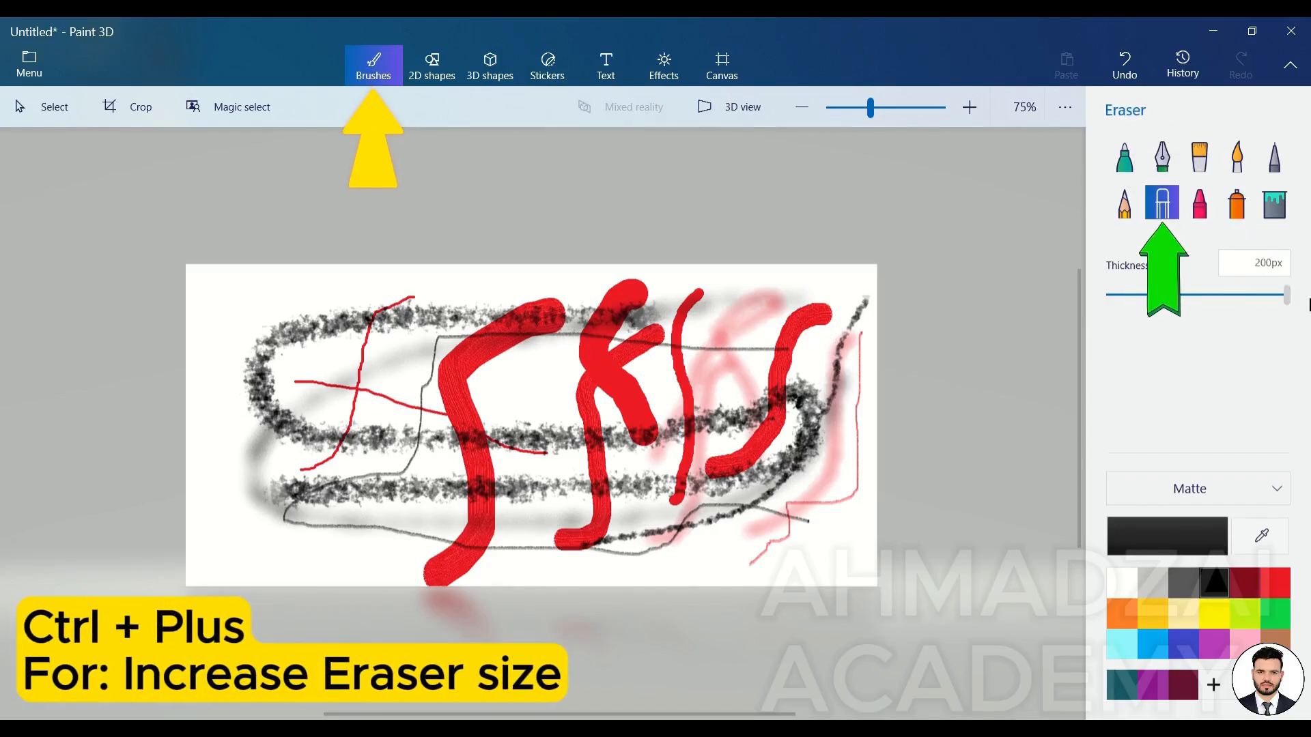
{"action": "mouse_move", "coordinate": [574, 382]}
{"action": "left_mouse_down"}
{"action": "mouse_move", "coordinate": [565, 433]}
{"action": "mouse_move", "coordinate": [689, 376]}
{"action": "mouse_move", "coordinate": [684, 429]}
{"action": "mouse_move", "coordinate": [826, 376]}
{"action": "mouse_move", "coordinate": [822, 538]}
{"action": "mouse_move", "coordinate": [768, 551]}
{"action": "mouse_move", "coordinate": [664, 546]}
{"action": "mouse_move", "coordinate": [780, 455]}
{"action": "mouse_move", "coordinate": [736, 504]}
{"action": "mouse_move", "coordinate": [741, 416]}
{"action": "mouse_move", "coordinate": [774, 328]}
{"action": "mouse_move", "coordinate": [766, 305]}
{"action": "mouse_move", "coordinate": [376, 305]}
{"action": "mouse_move", "coordinate": [243, 314]}
{"action": "mouse_move", "coordinate": [205, 472]}
{"action": "mouse_move", "coordinate": [234, 352]}
{"action": "mouse_move", "coordinate": [235, 552]}
{"action": "mouse_move", "coordinate": [289, 356]}
{"action": "mouse_move", "coordinate": [361, 318]}
{"action": "mouse_move", "coordinate": [334, 555]}
{"action": "mouse_move", "coordinate": [480, 368]}
{"action": "mouse_move", "coordinate": [474, 438]}
{"action": "mouse_move", "coordinate": [506, 366]}
{"action": "left_mouse_up"}
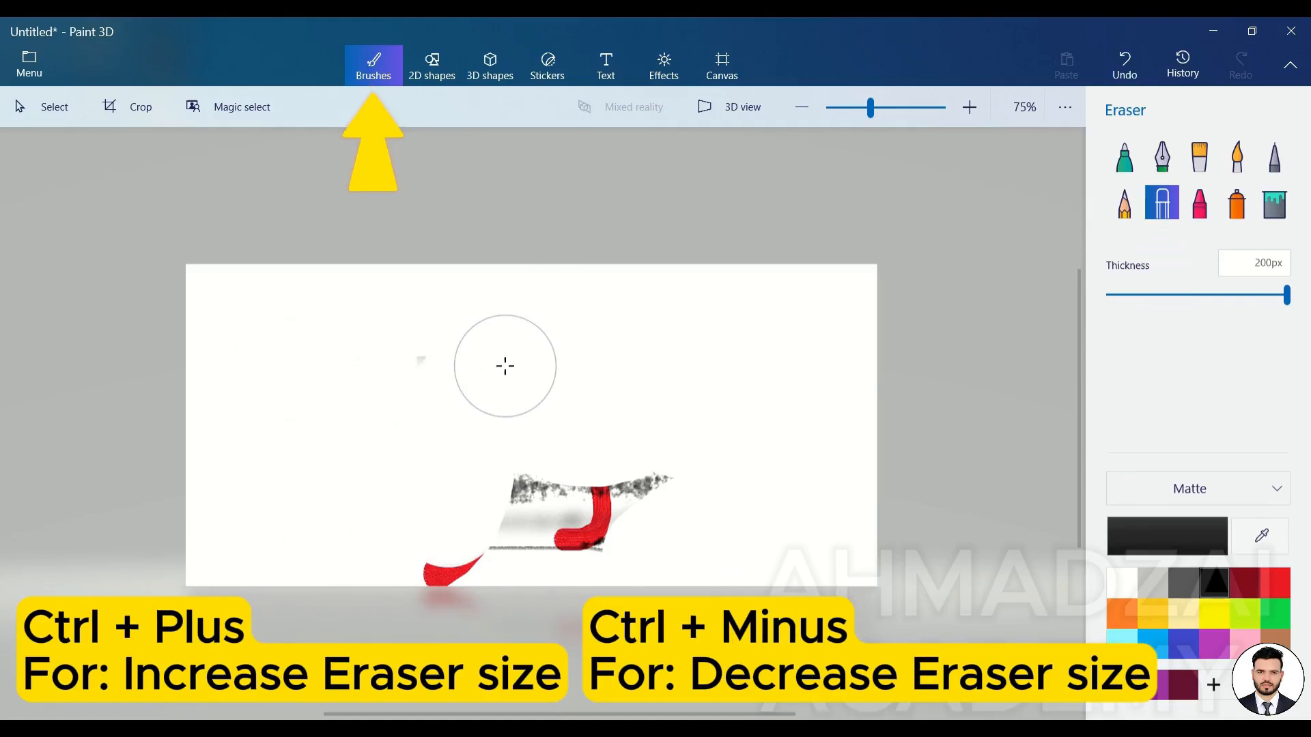
Reduce the Eraser thickness to 176 px, raise it back to 200 px, and erase the remaining marks from the canvas.
{"action": "key", "text": "ctrl+minus"}
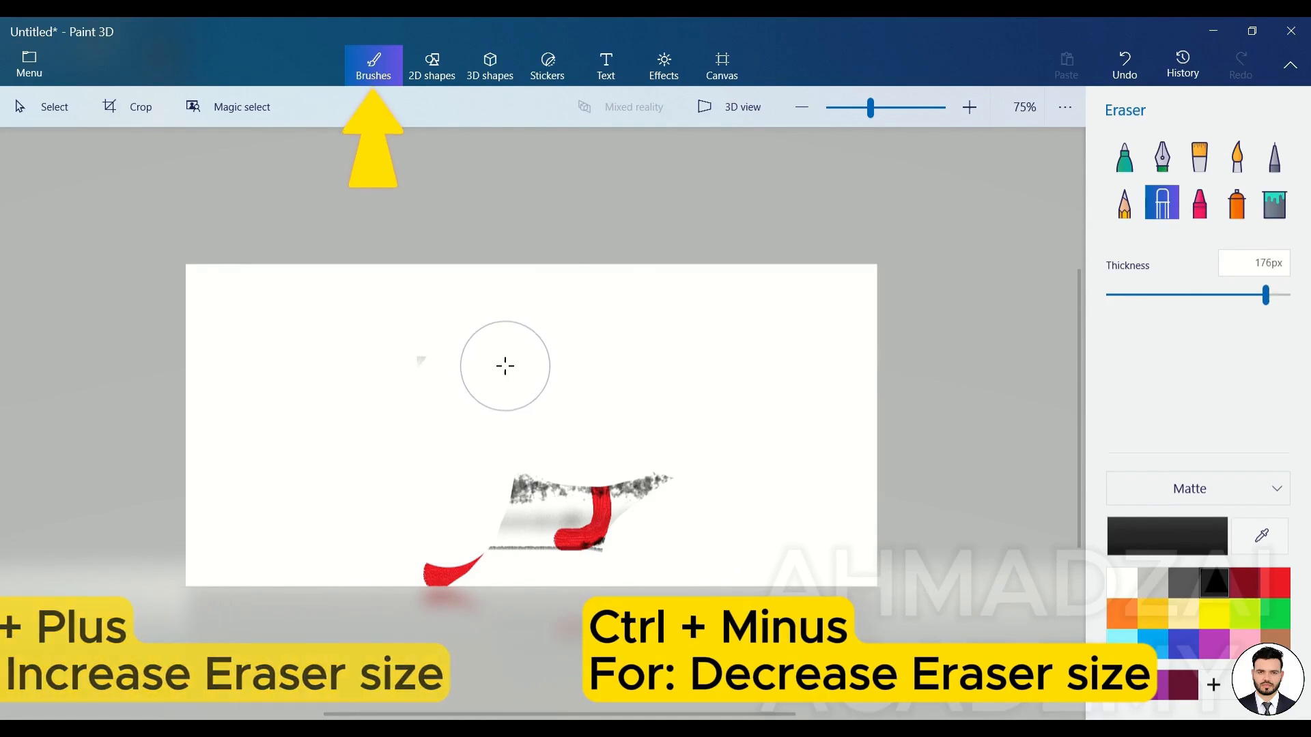
{"action": "key", "text": "ctrl+plus"}
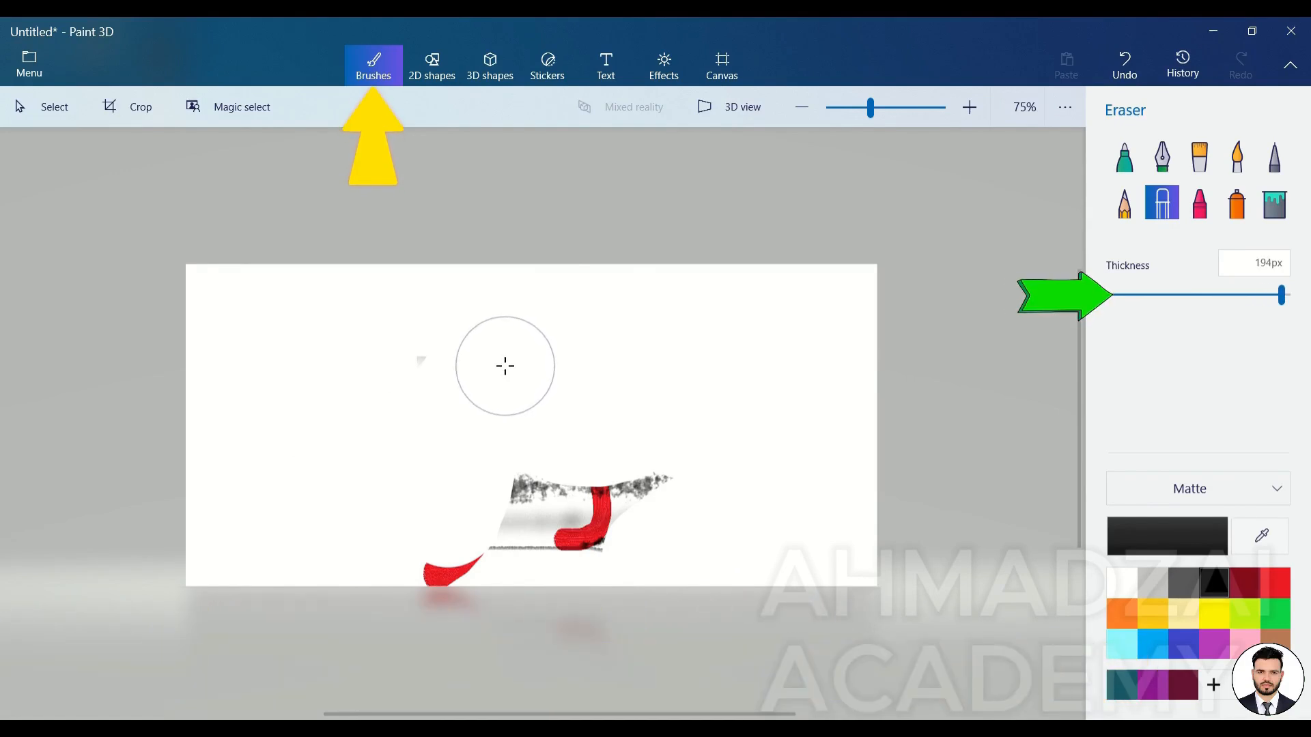
{"action": "mouse_move", "coordinate": [1280, 294]}
{"action": "left_mouse_down"}
{"action": "mouse_move", "coordinate": [1149, 294]}
{"action": "mouse_move", "coordinate": [1307, 294]}
{"action": "left_mouse_up"}
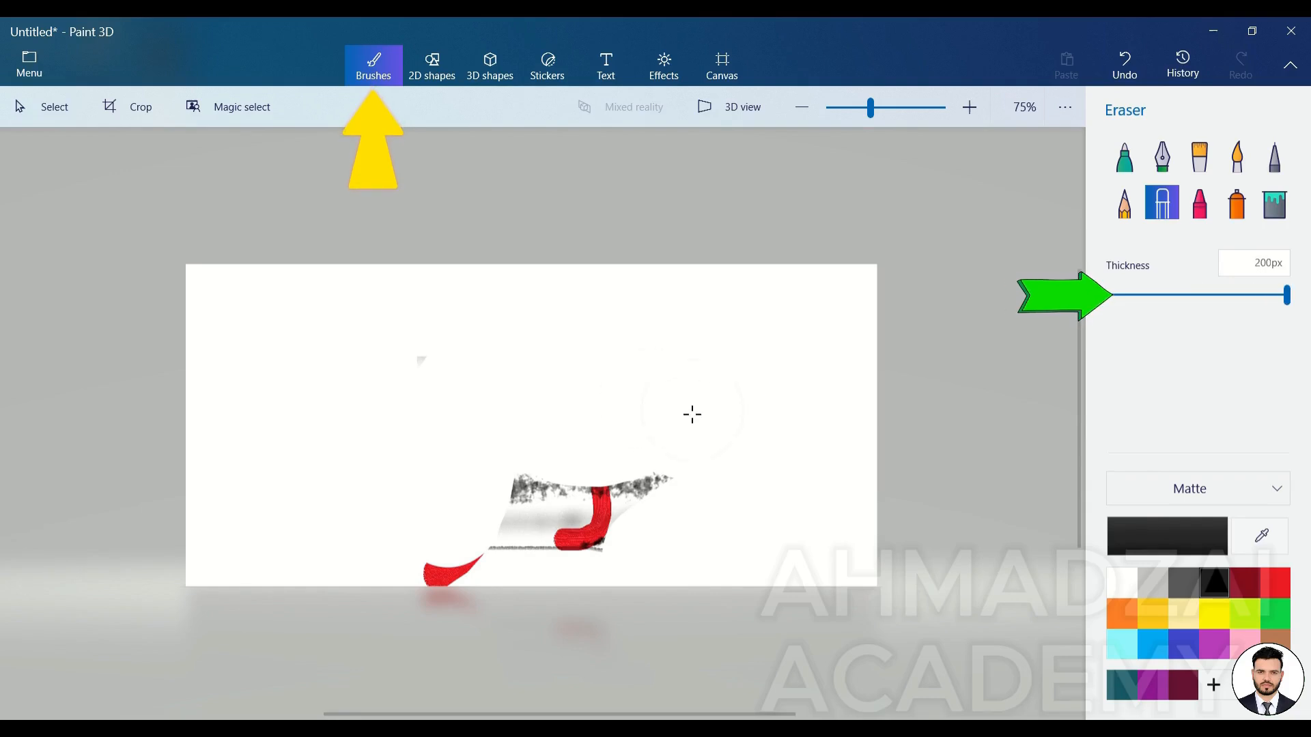
{"action": "mouse_move", "coordinate": [679, 483]}
{"action": "left_mouse_down"}
{"action": "mouse_move", "coordinate": [626, 526]}
{"action": "mouse_move", "coordinate": [453, 597]}
{"action": "mouse_move", "coordinate": [548, 417]}
{"action": "left_mouse_up"}
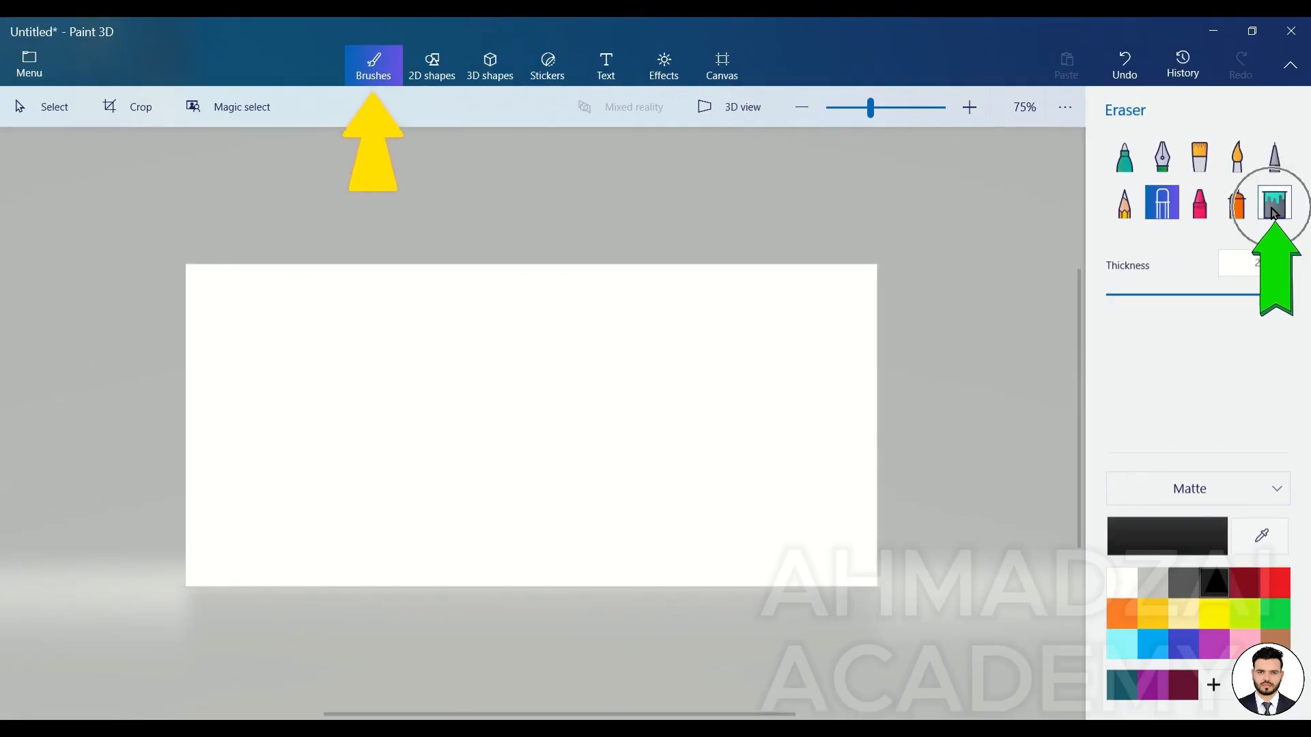
Fill the blank canvas with matte red using the Fill tool at 15% tolerance and 100% opacity.
{"action": "left_click", "coordinate": [1273, 213]}
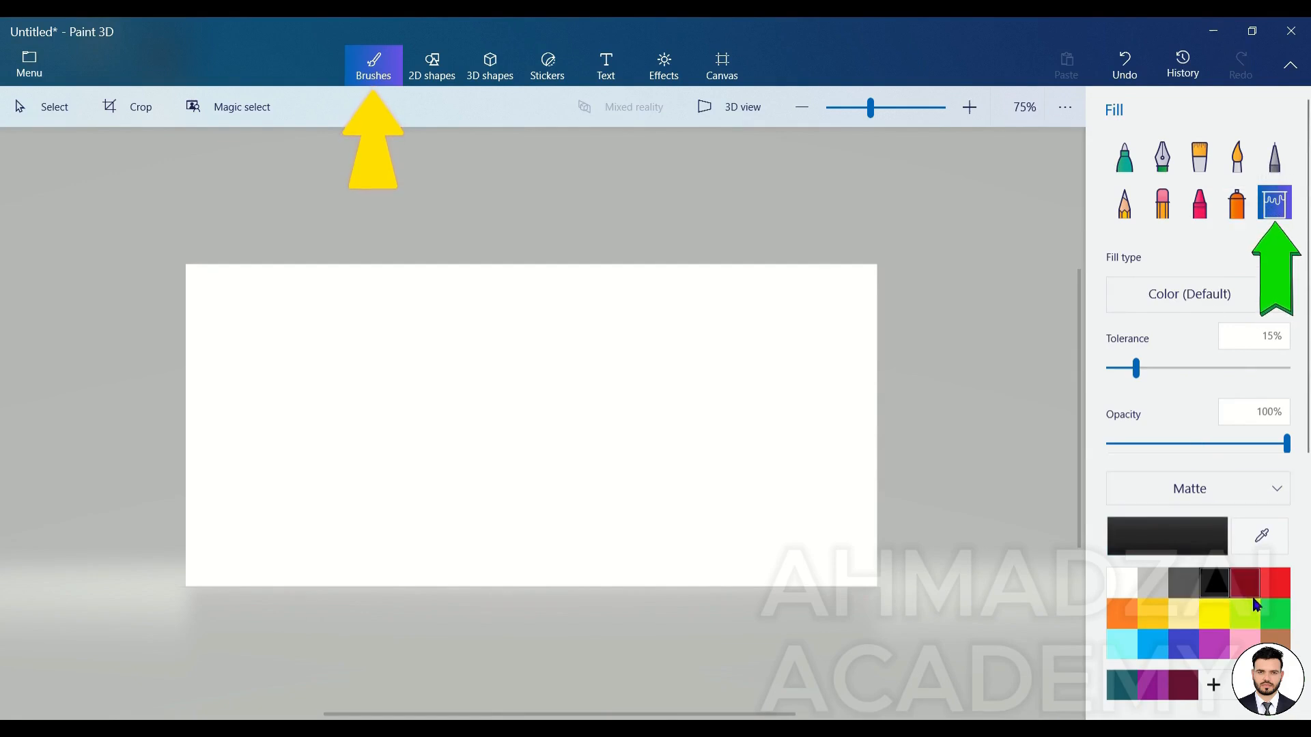
{"action": "left_click", "coordinate": [1276, 591]}
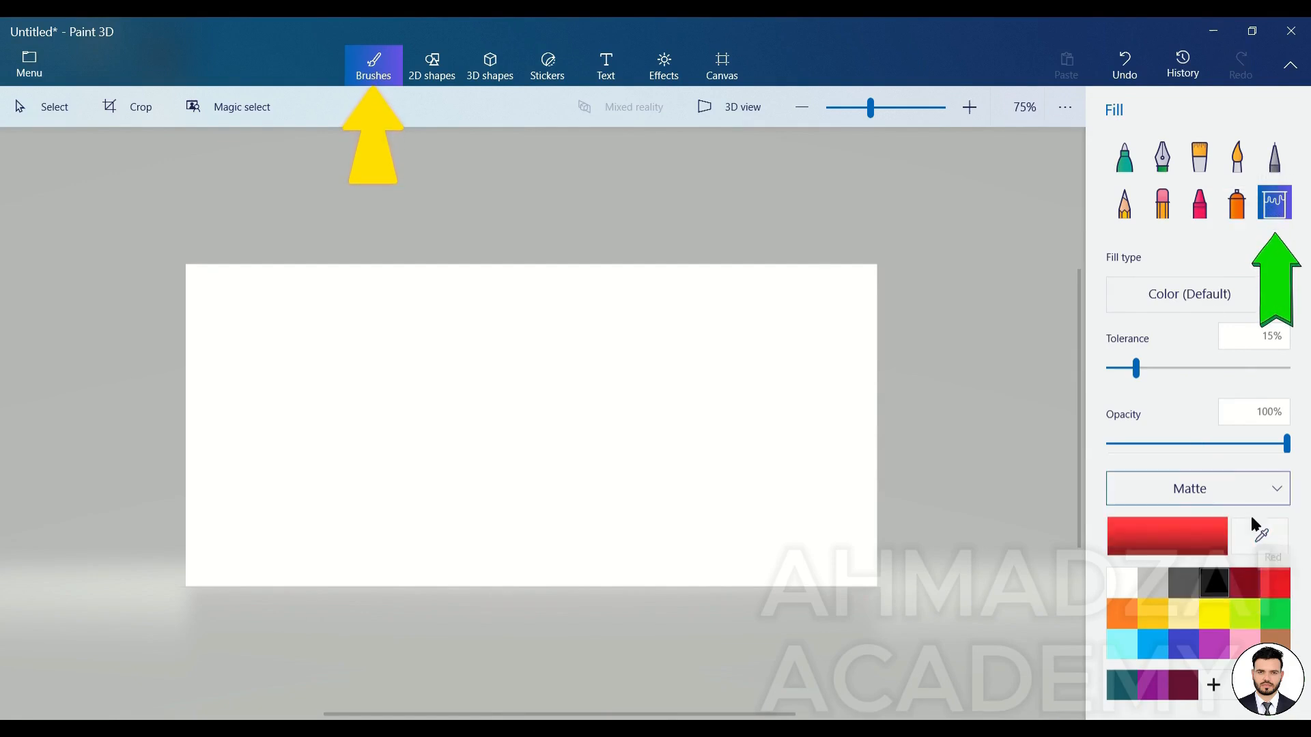
{"action": "left_click", "coordinate": [820, 382]}
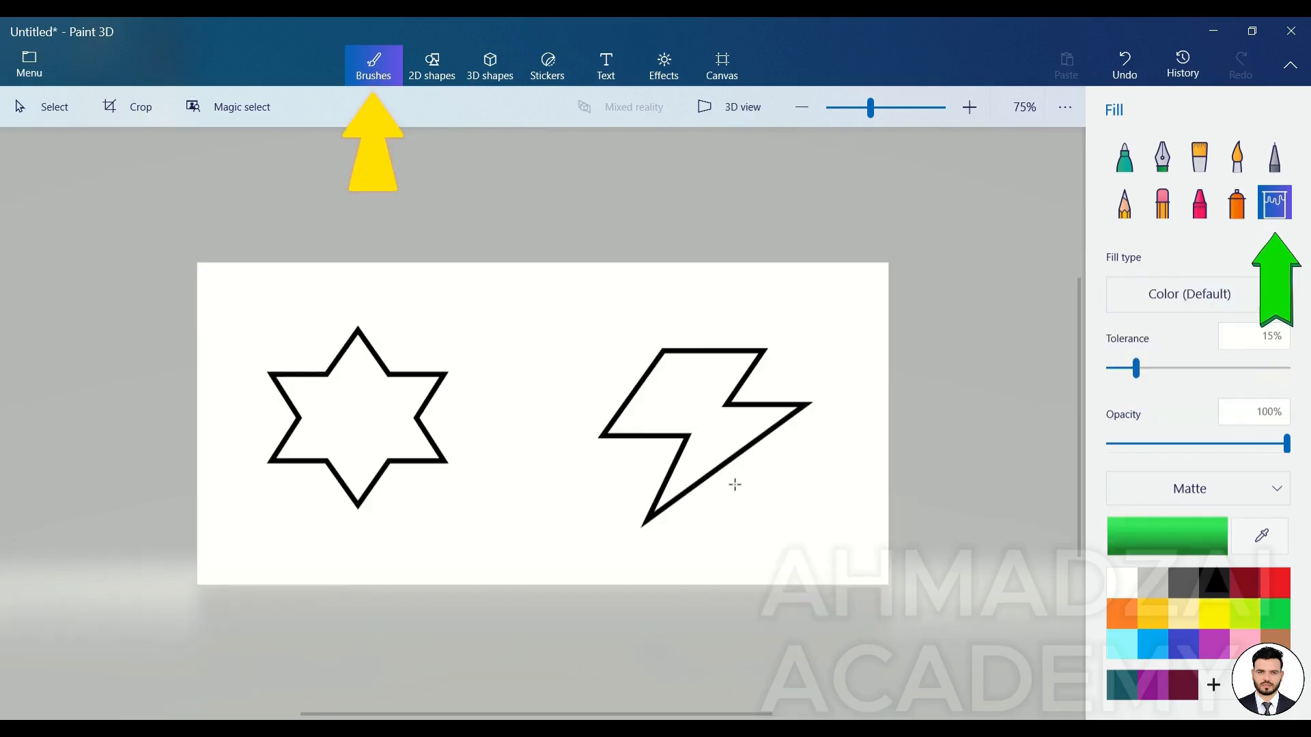
Fill the lightning bolt shape with green, and change the Fill type to All.
{"action": "left_click", "coordinate": [722, 437]}
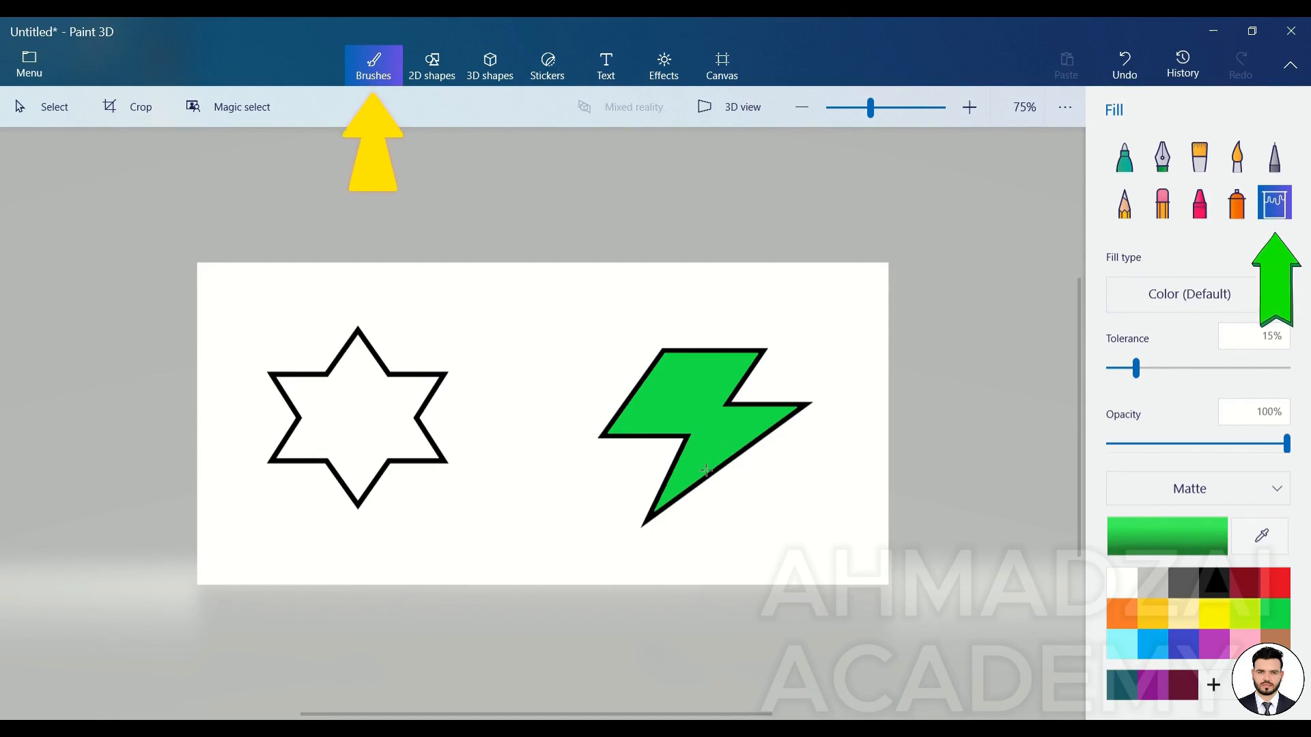
{"action": "left_click", "coordinate": [1232, 295]}
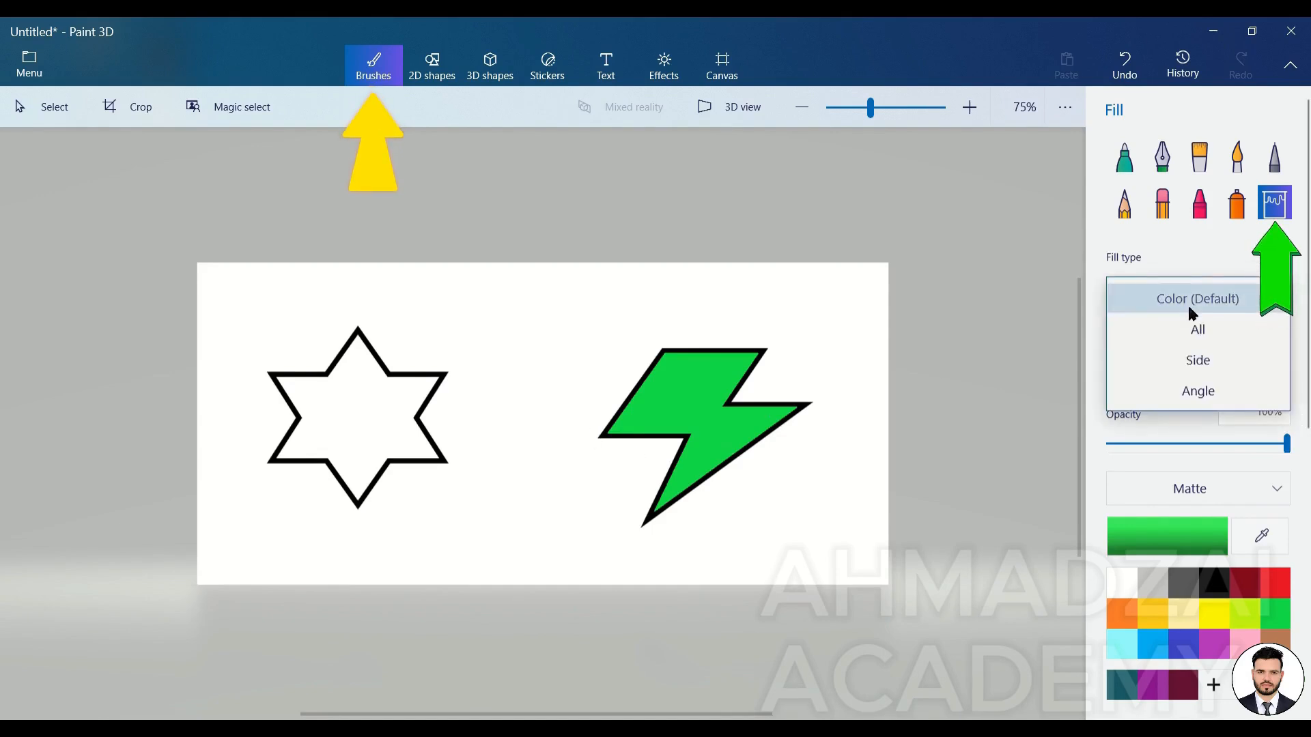
{"action": "left_click", "coordinate": [1211, 339]}
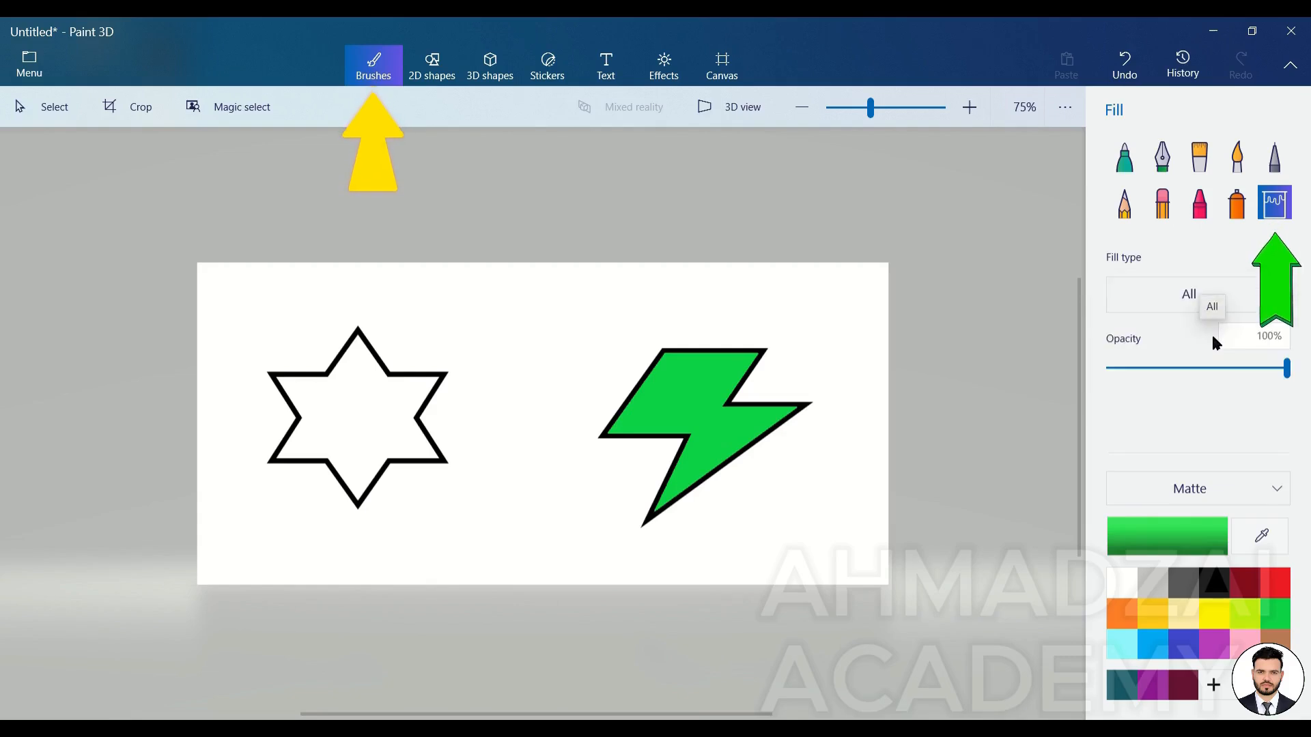
Try filling the whole canvas with green using the All fill type, and undo the fill.
{"action": "left_click", "coordinate": [829, 334]}
{"action": "key", "text": "ctrl+z"}
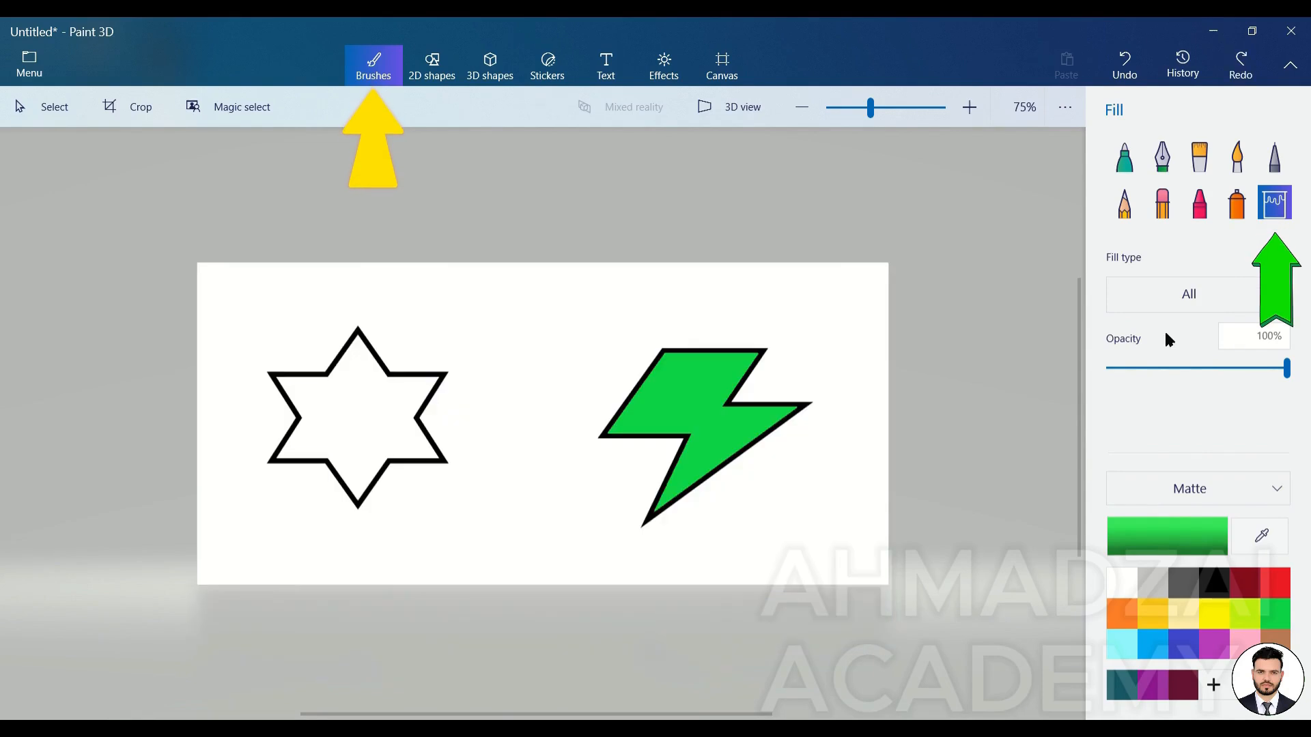
Set the Fill type back to Color (Default) and fill the six-point star with red.
{"action": "left_click", "coordinate": [1201, 297]}
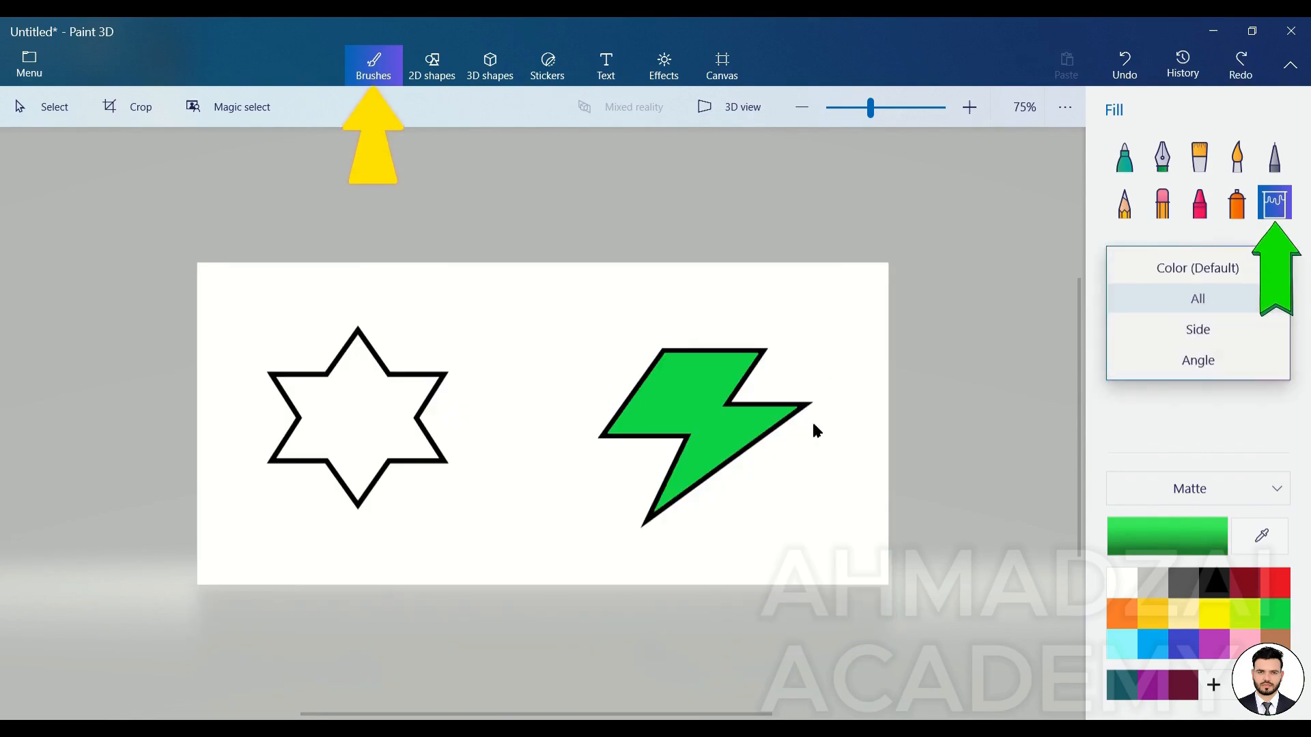
{"action": "left_click", "coordinate": [1159, 271]}
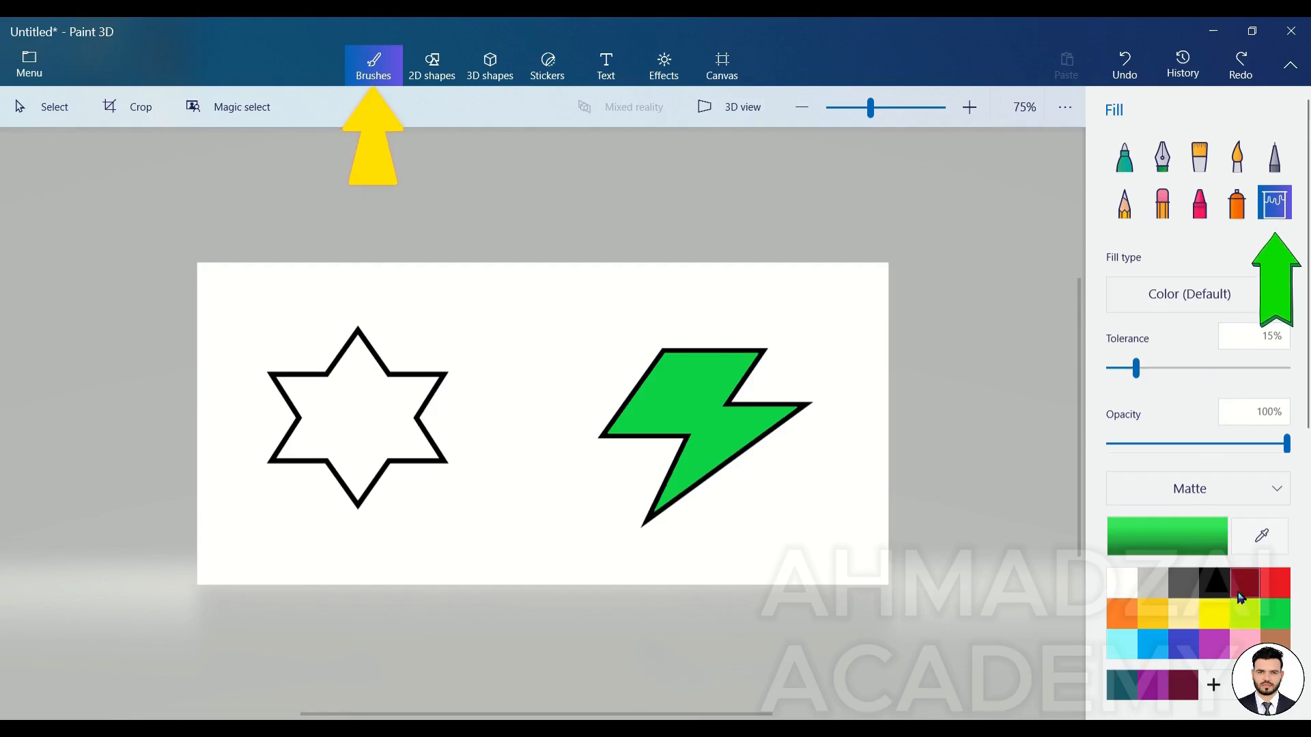
{"action": "left_click", "coordinate": [1274, 582]}
{"action": "left_click", "coordinate": [346, 429]}
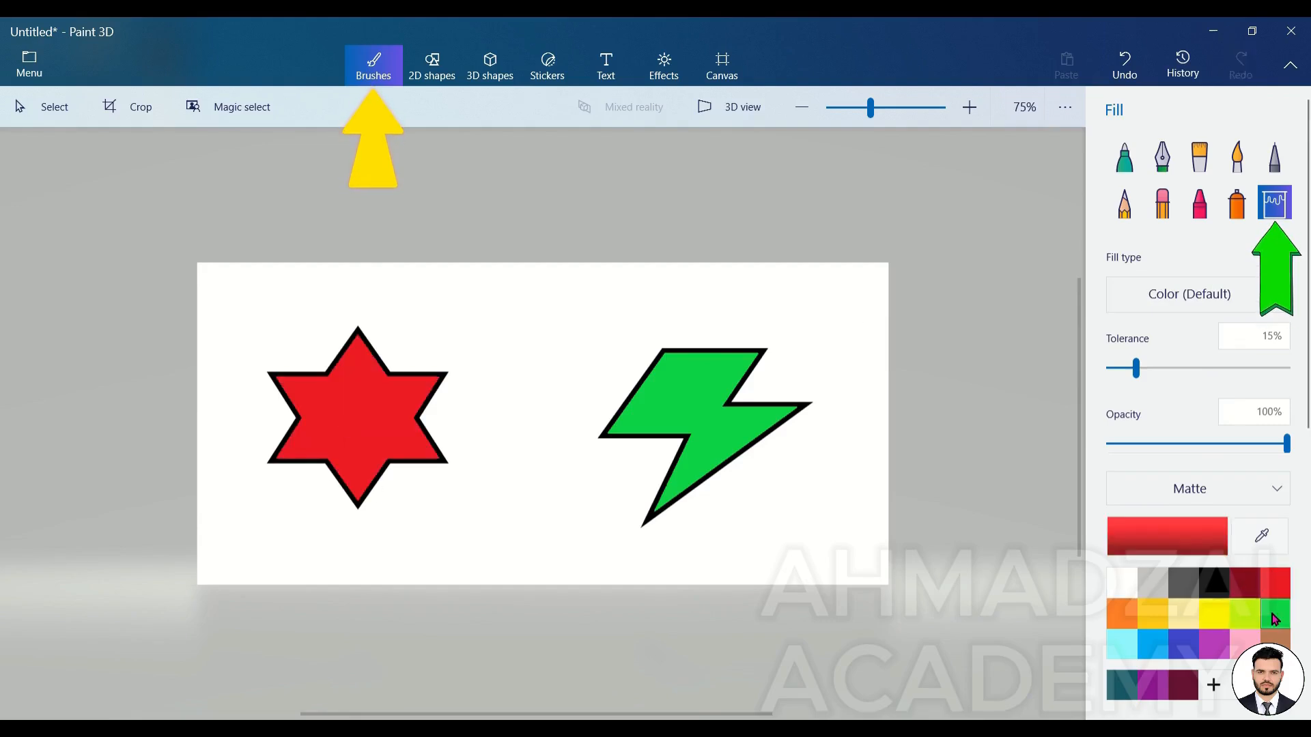
Sample the star's red with the eyedropper and fill the lightning bolt with it.
{"action": "left_click", "coordinate": [1262, 536]}
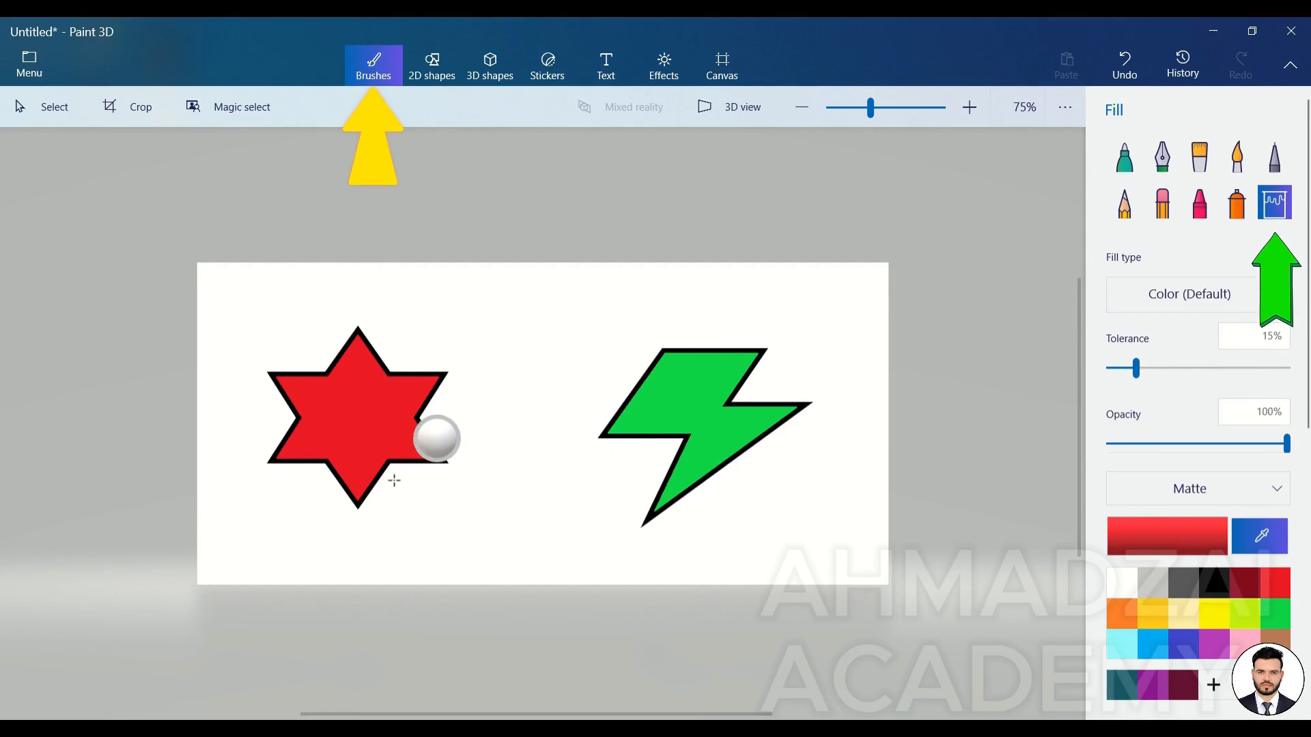
{"action": "left_click", "coordinate": [366, 415]}
{"action": "left_click", "coordinate": [679, 402]}
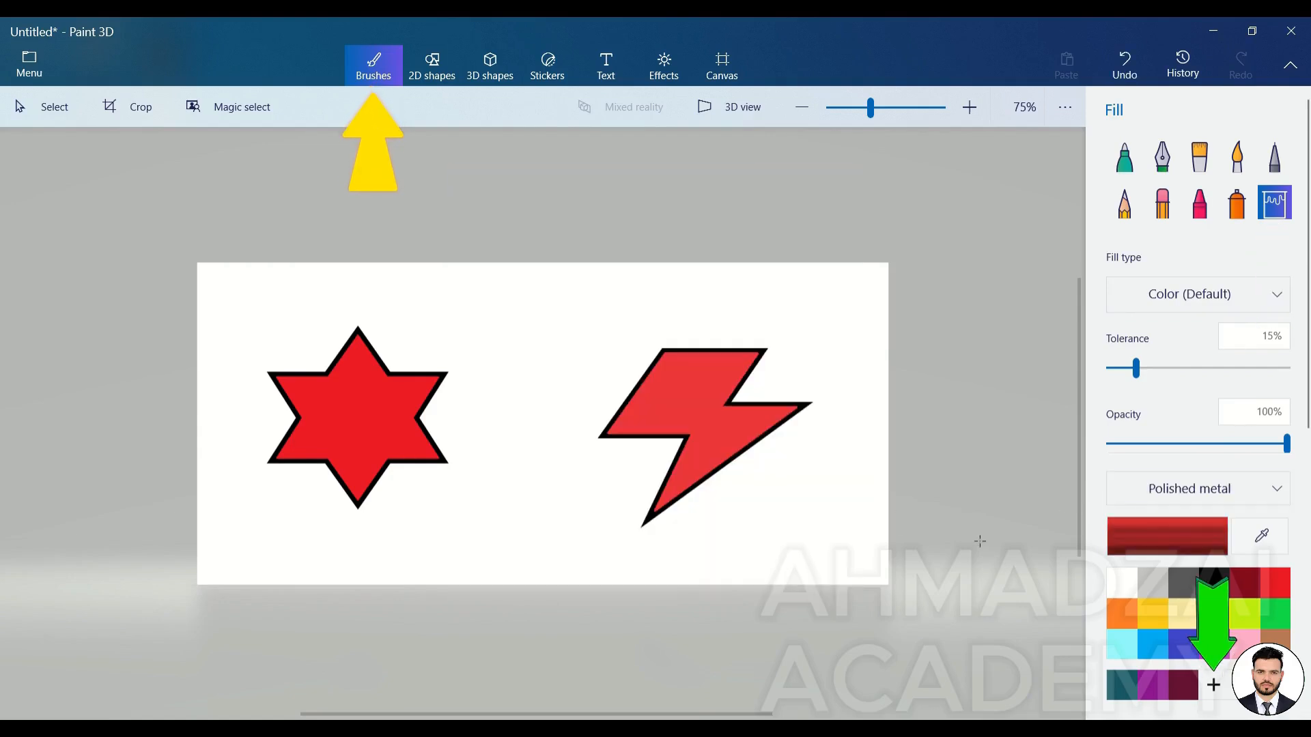
{"action": "left_click", "coordinate": [1186, 582]}
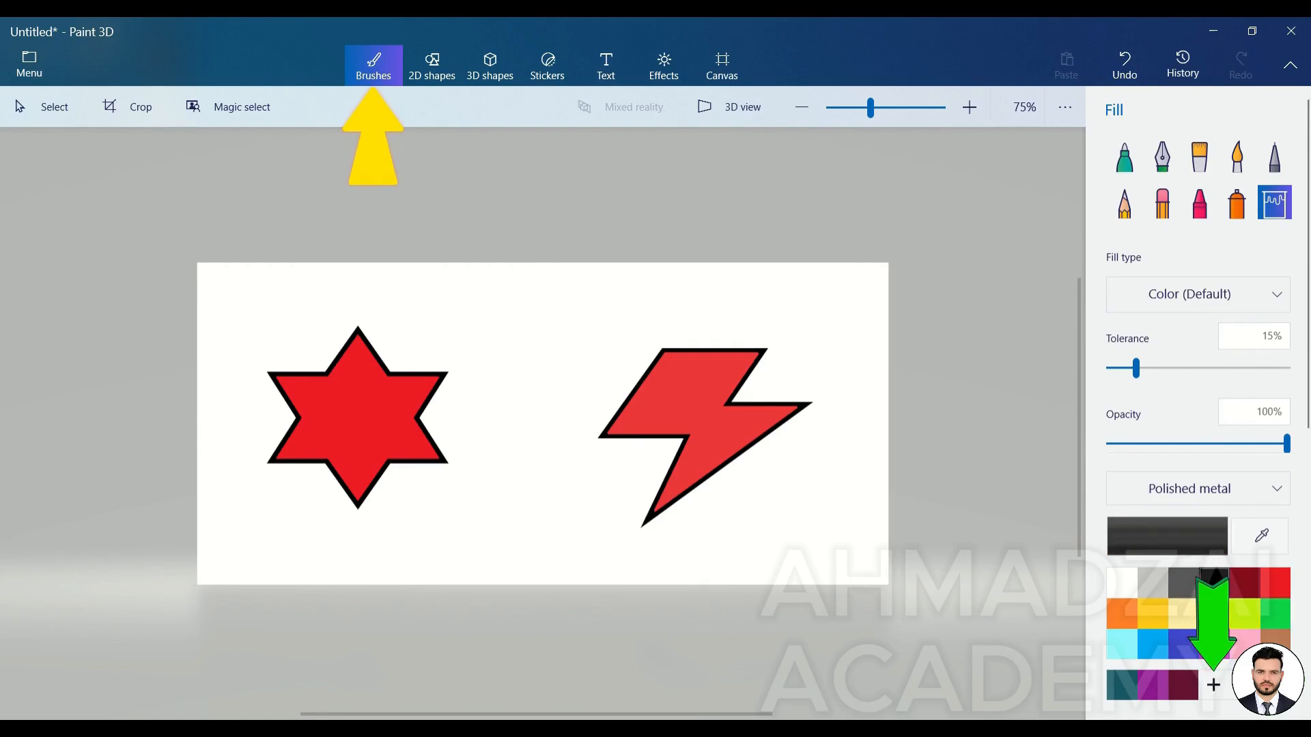
{"action": "left_click", "coordinate": [1214, 582]}
{"action": "left_click", "coordinate": [1213, 684]}
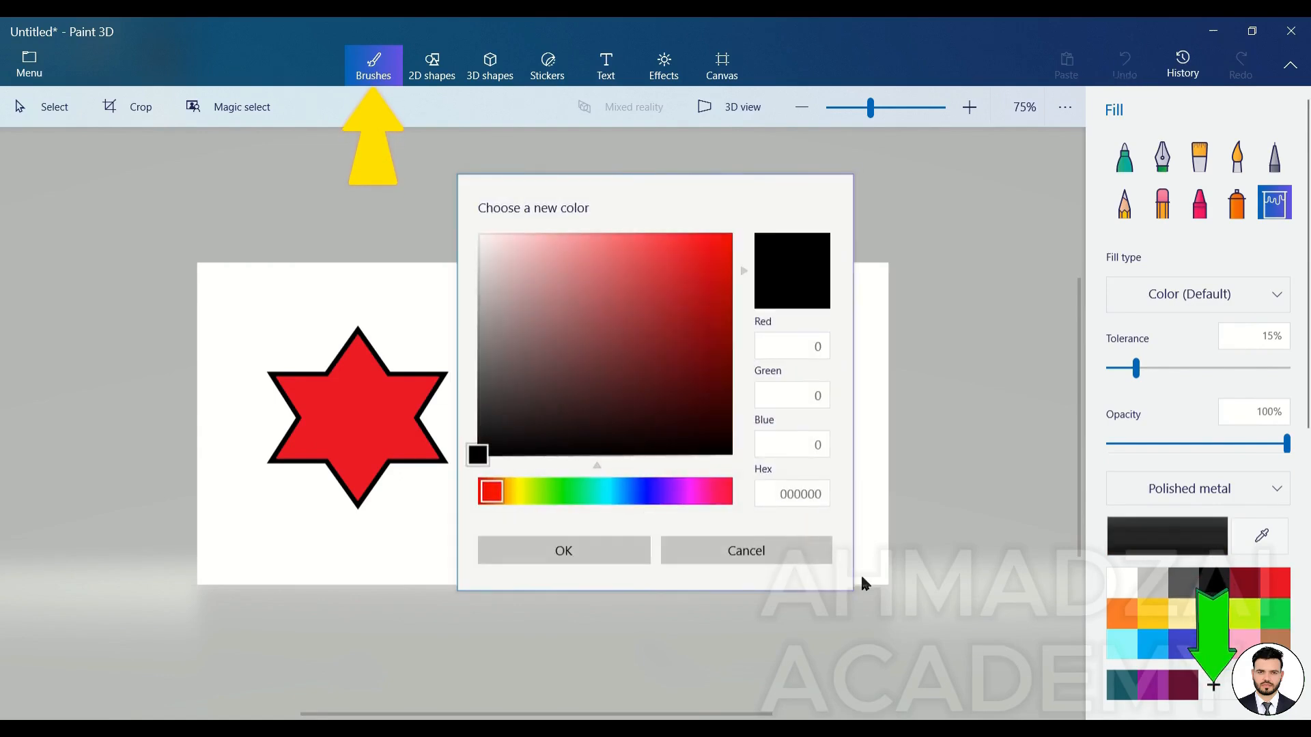
{"action": "left_click", "coordinate": [820, 553]}
Add the custom dark red a13939 (RGB 161, 57, 57) to the palette and fill the lightning bolt with it.
{"action": "left_click", "coordinate": [1213, 684]}
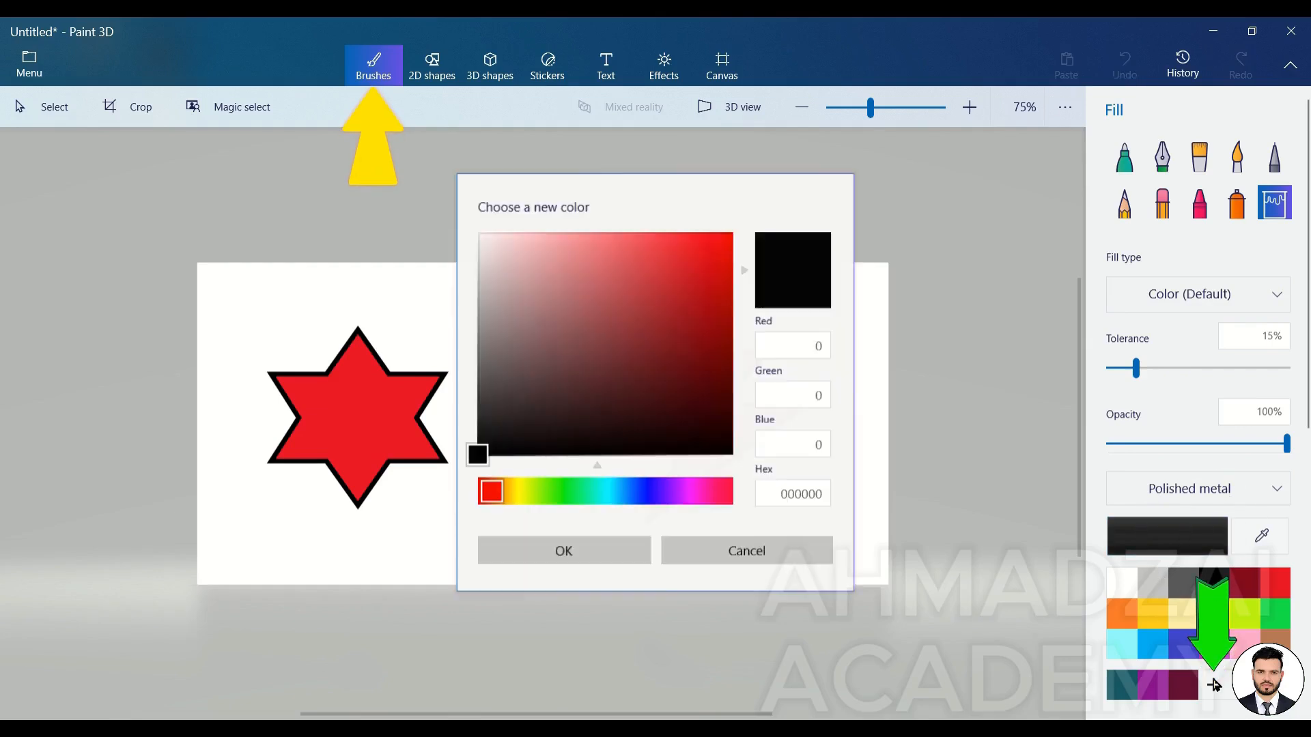
{"action": "left_click", "coordinate": [717, 256]}
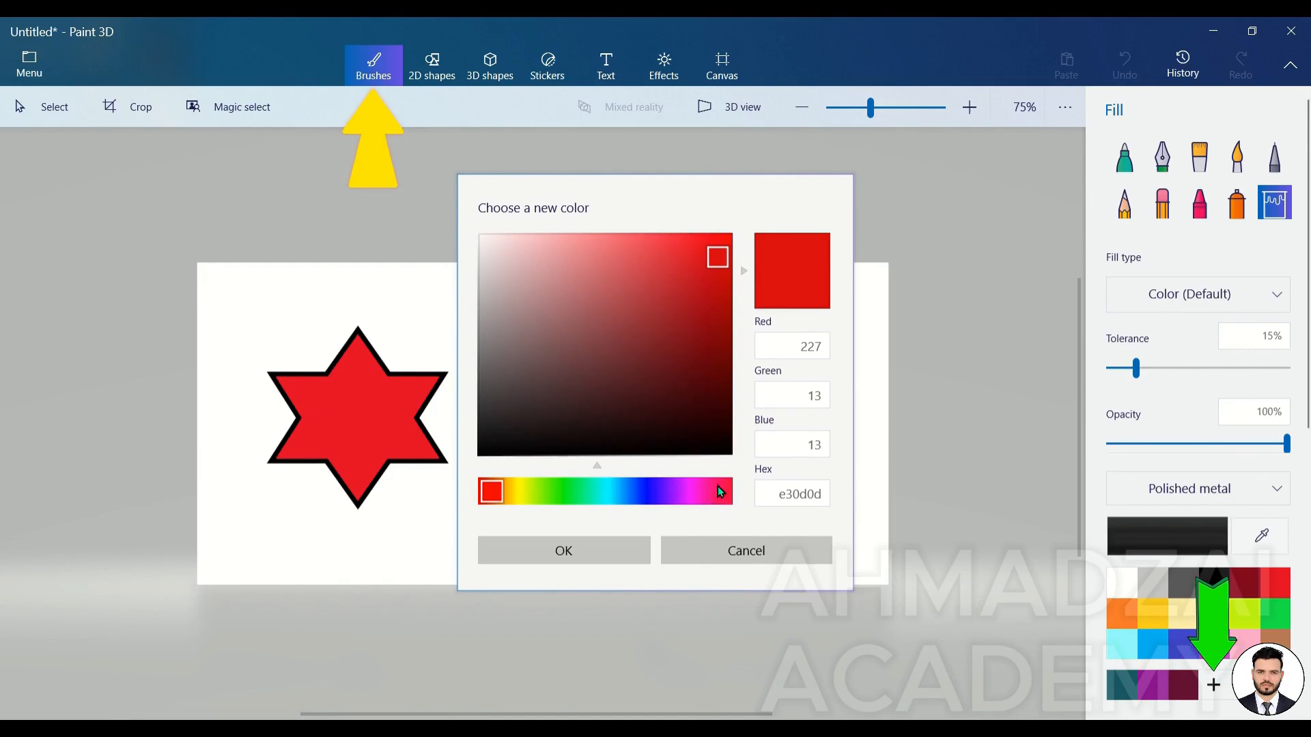
{"action": "left_click_drag", "start_coordinate": [714, 276], "coordinate": [641, 311]}
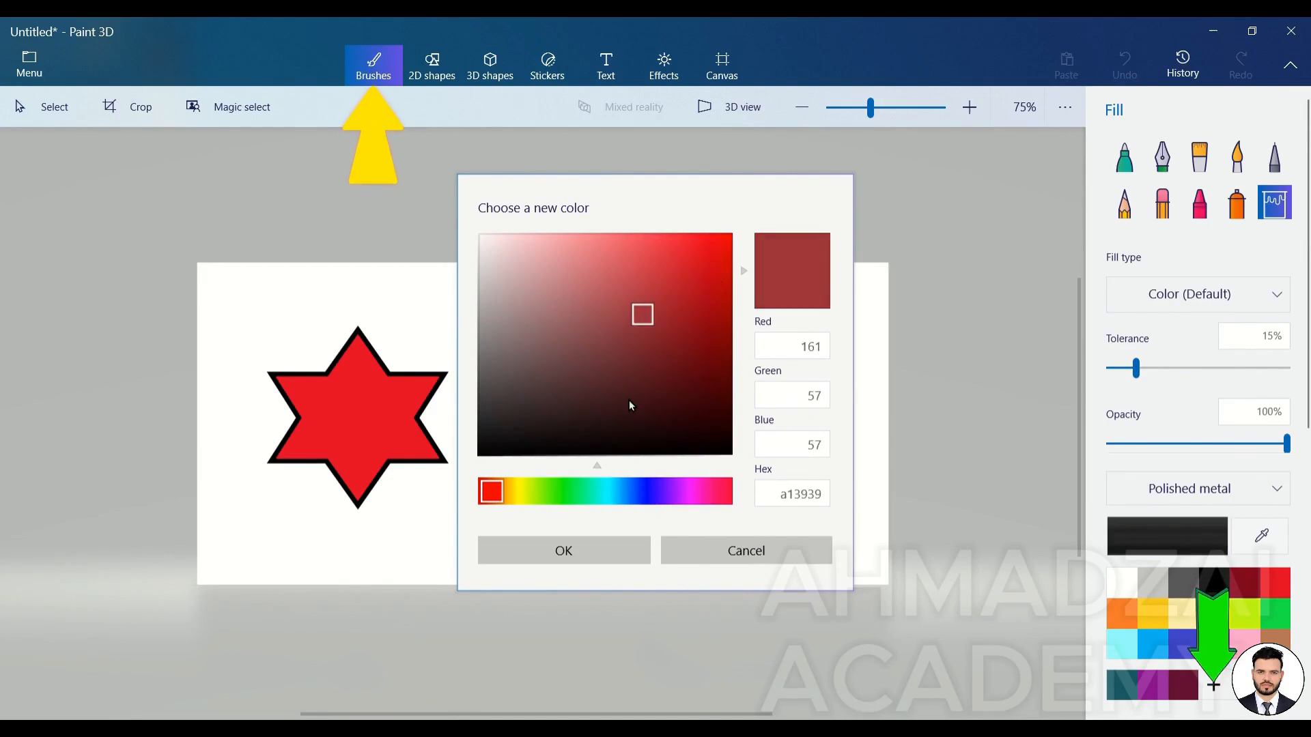
{"action": "left_click", "coordinate": [603, 537]}
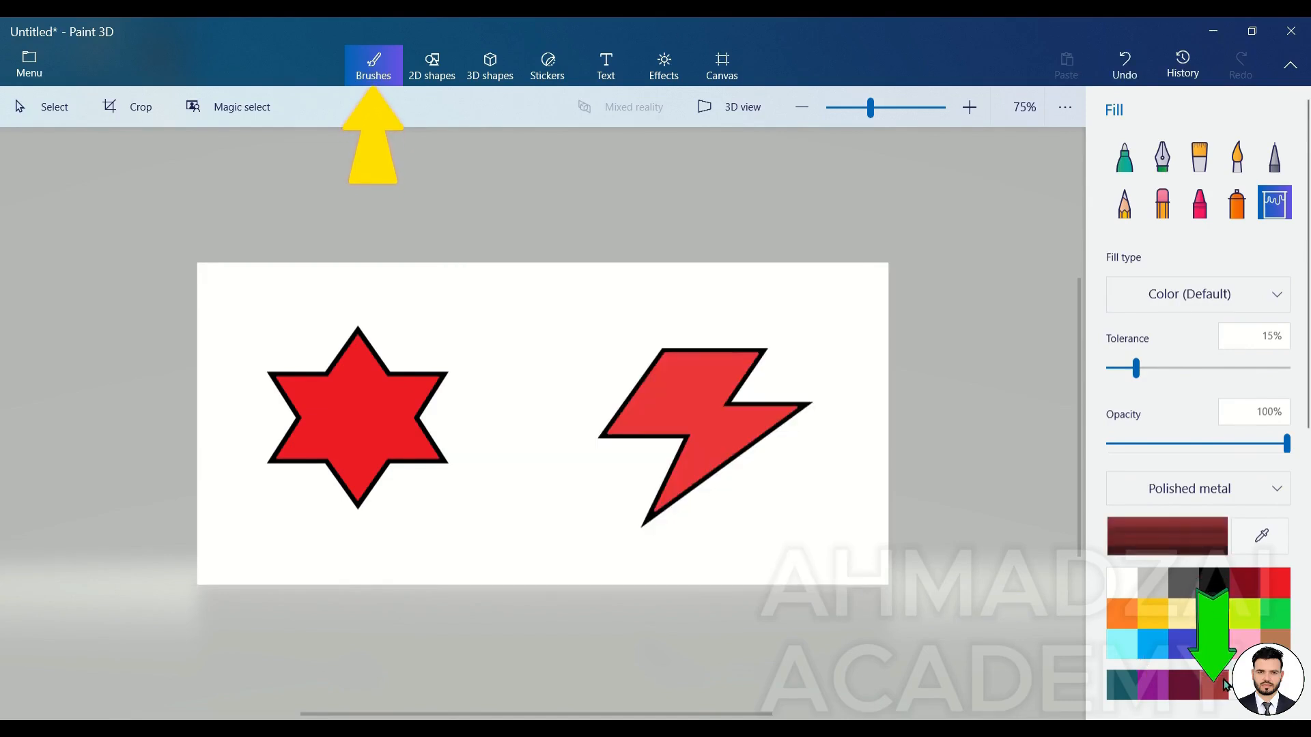
{"action": "left_click", "coordinate": [729, 433]}
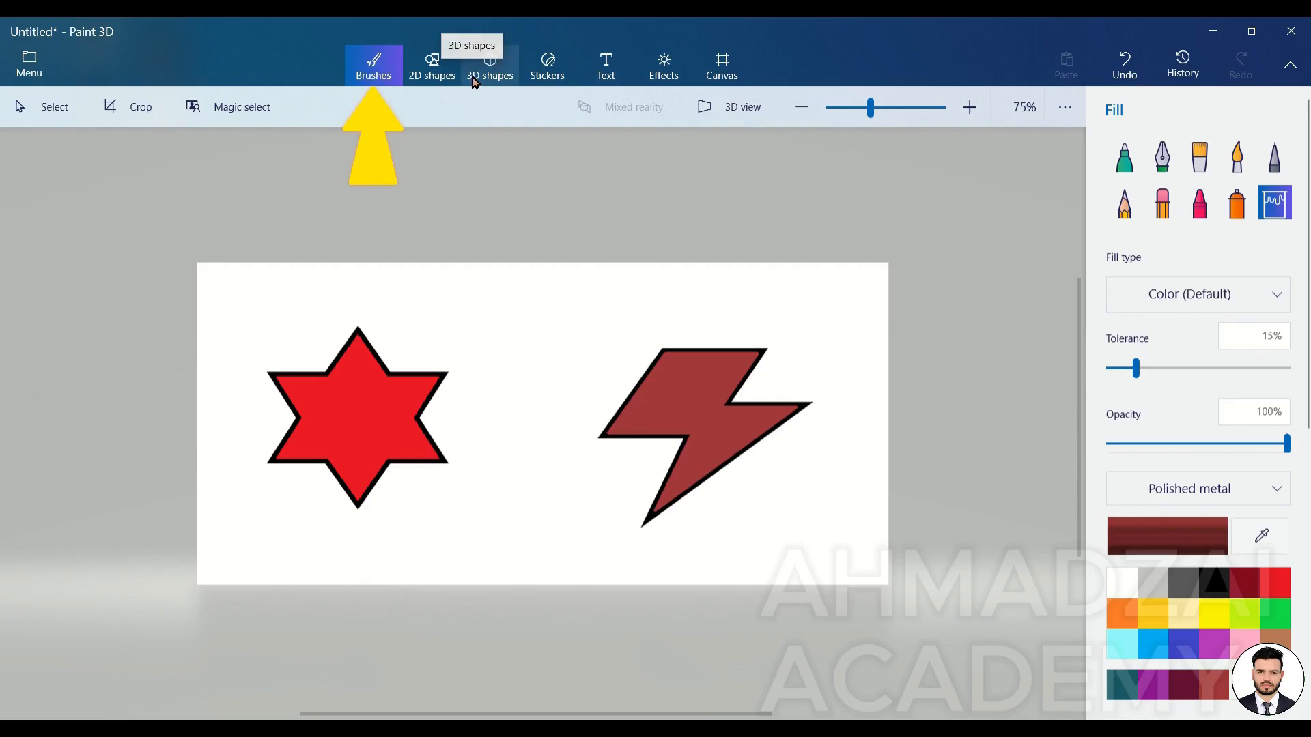
Clear the canvas and place a dark red polished metal Man 3D model near its centre.
{"action": "key", "text": "ctrl+a"}
{"action": "key", "text": "Delete"}
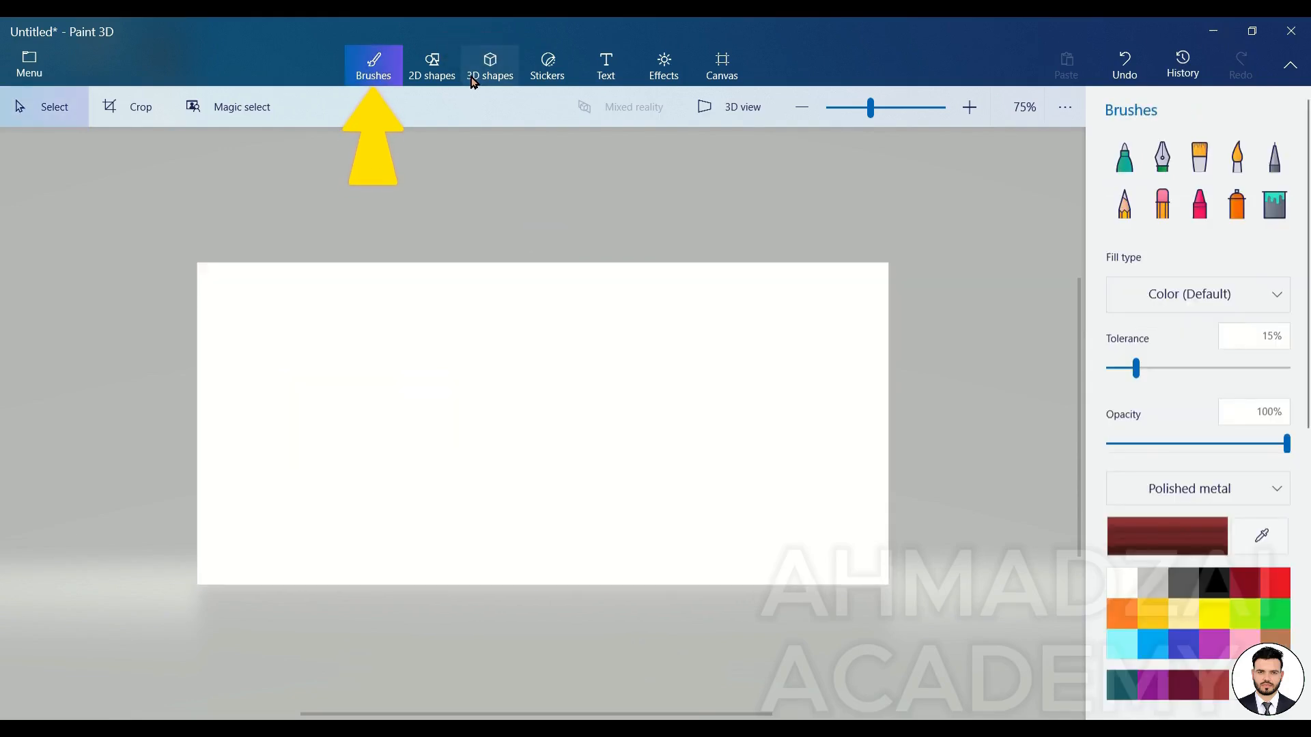
{"action": "left_click", "coordinate": [473, 81]}
{"action": "left_click", "coordinate": [1133, 365]}
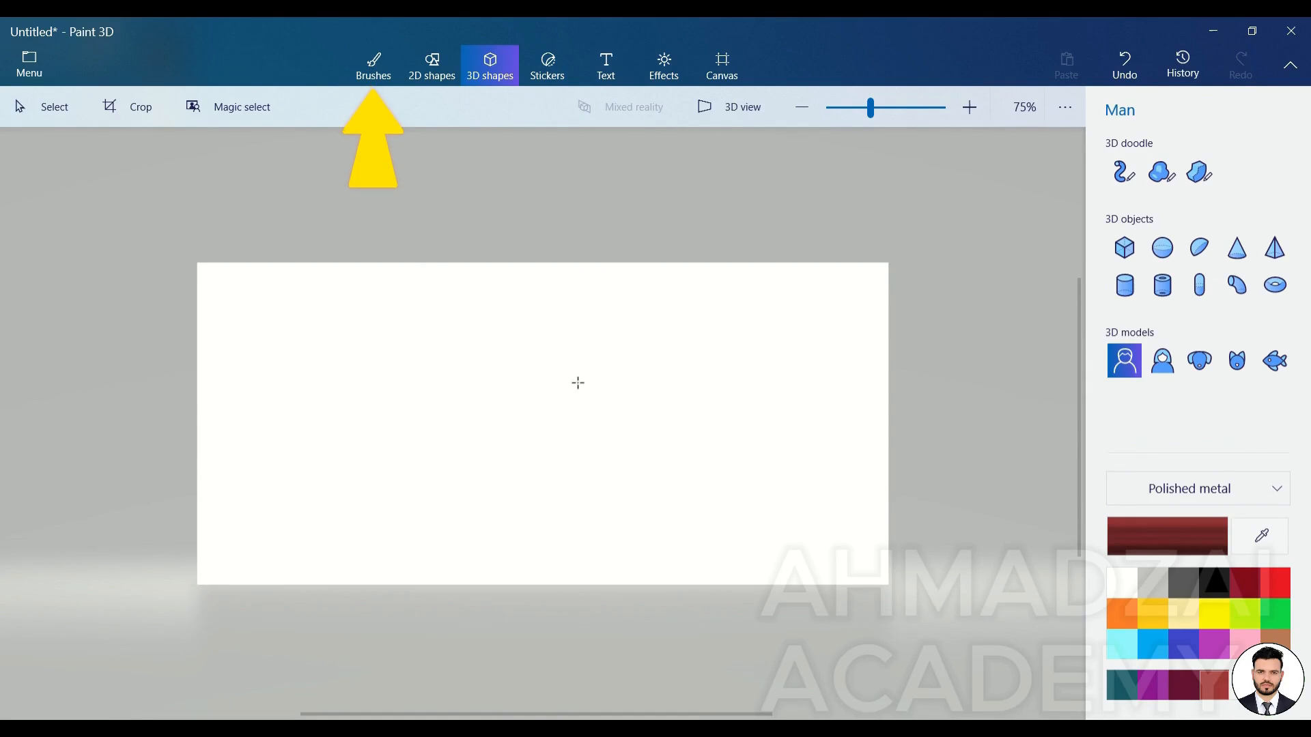
{"action": "left_click_drag", "start_coordinate": [595, 420], "coordinate": [673, 573]}
{"action": "mouse_move", "coordinate": [578, 460]}
{"action": "left_mouse_down"}
{"action": "mouse_move", "coordinate": [620, 462]}
{"action": "mouse_move", "coordinate": [594, 466]}
{"action": "left_mouse_up"}
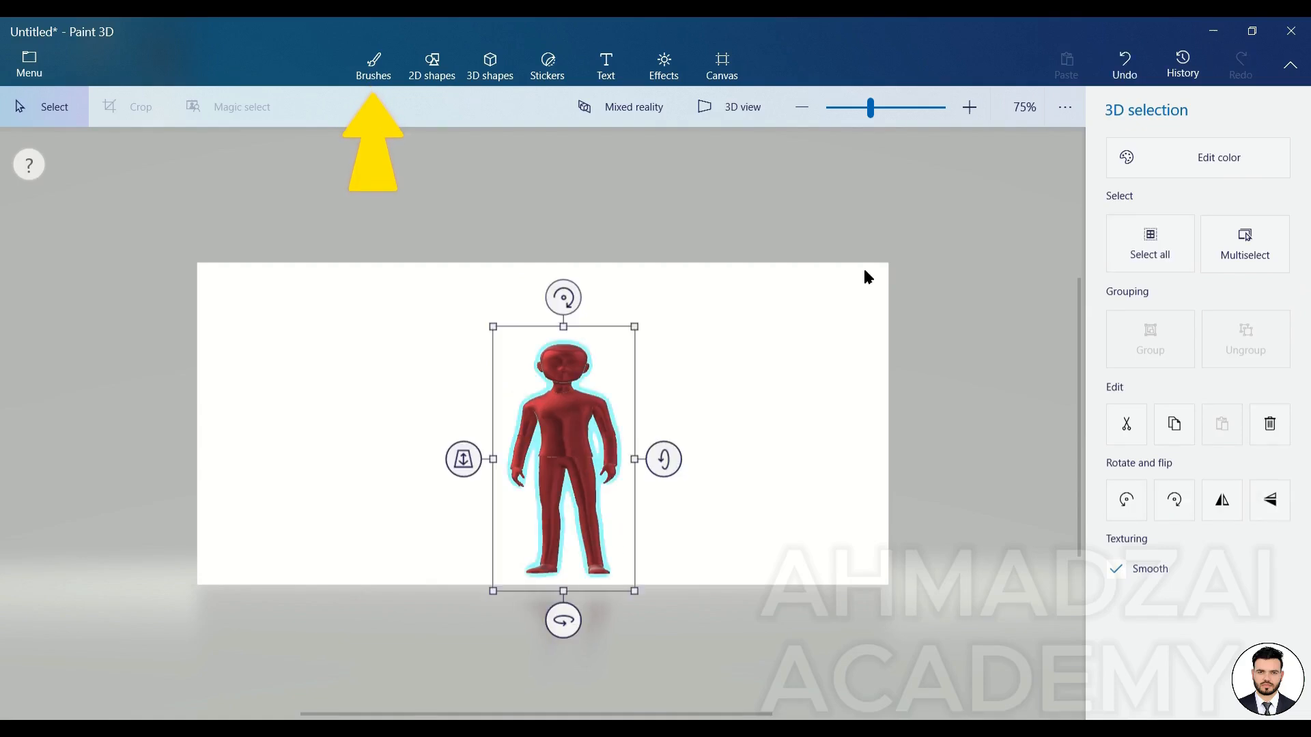
Recolour the man model light yellow, change its material to Matte, and deselect it.
{"action": "left_click", "coordinate": [1222, 163]}
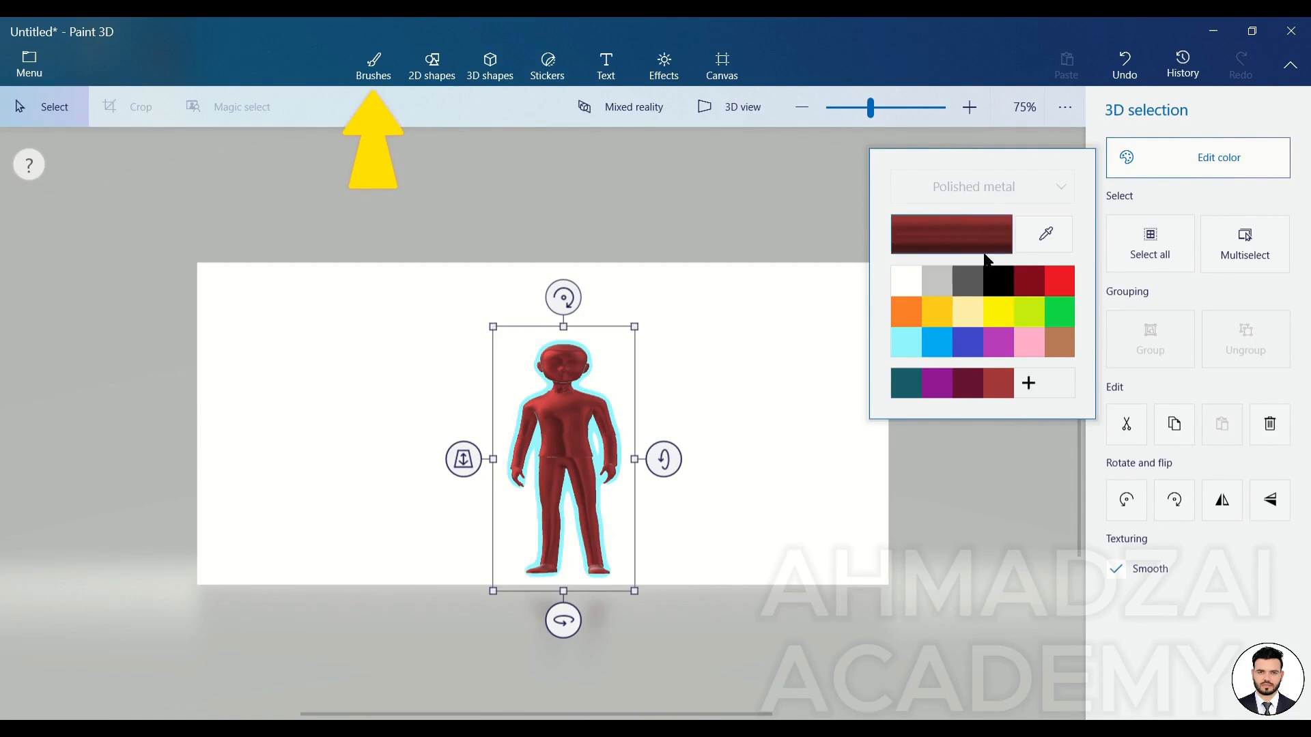
{"action": "left_click", "coordinate": [967, 312]}
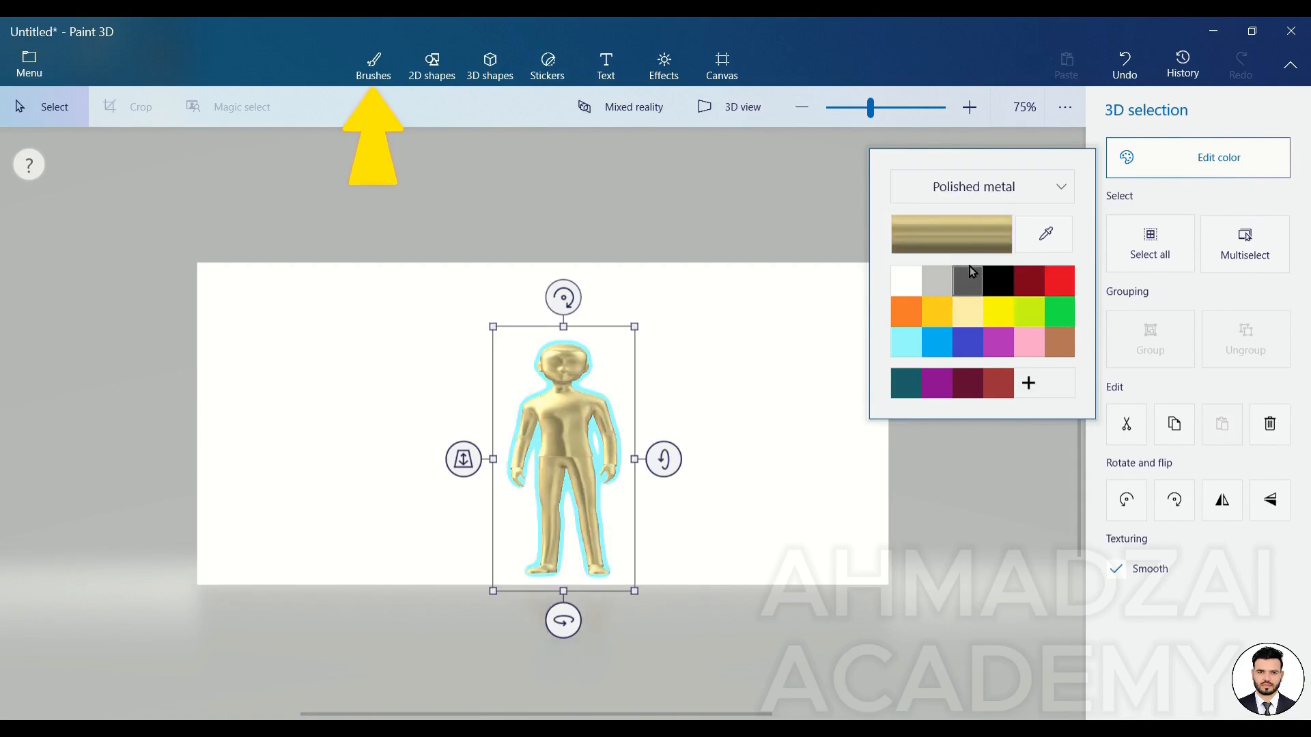
{"action": "left_click", "coordinate": [988, 195]}
{"action": "left_click", "coordinate": [1013, 67]}
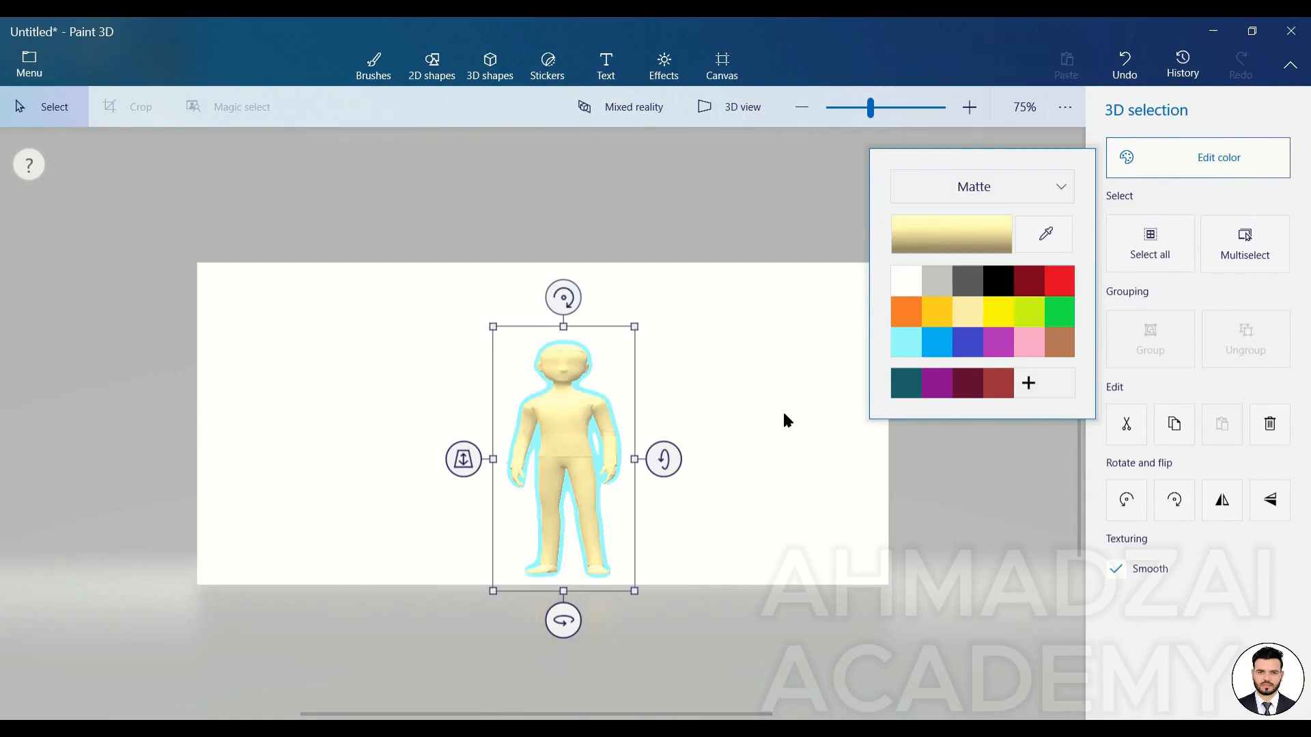
{"action": "left_click", "coordinate": [744, 442]}
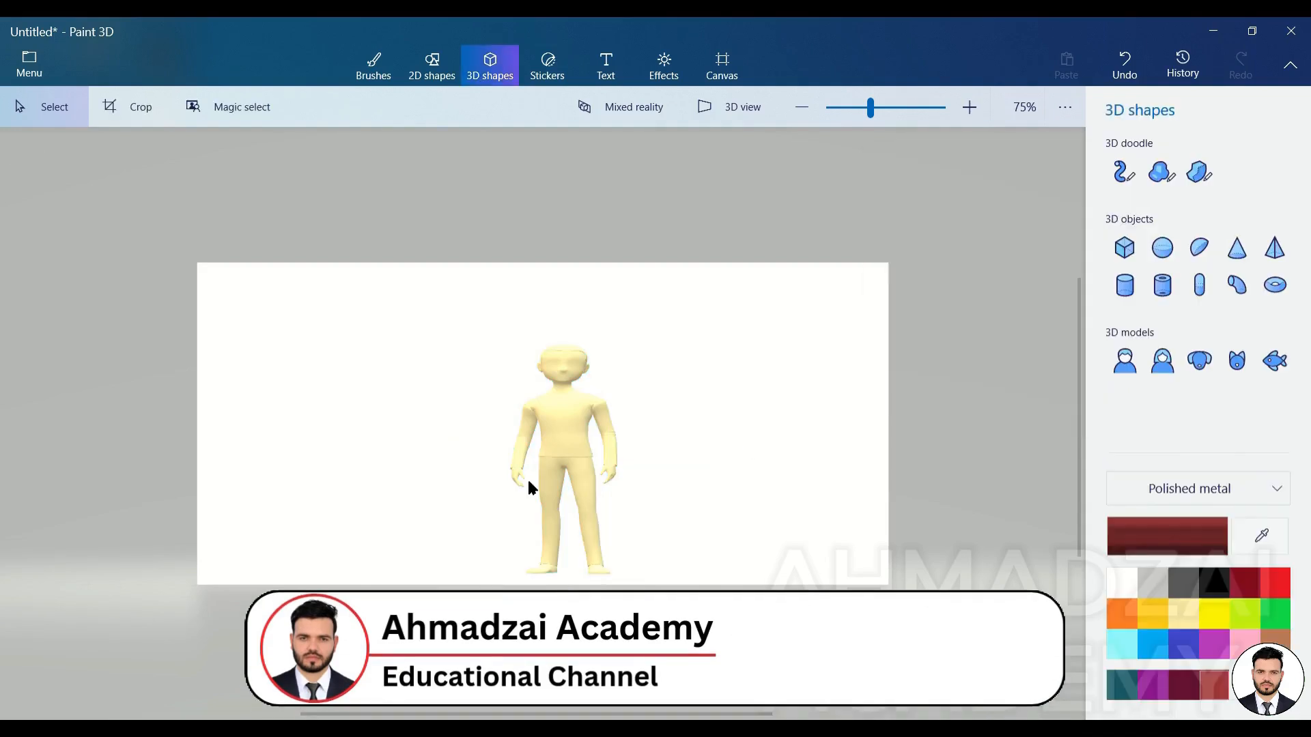
Rotate the man model about its vertical axis into a side profile.
{"action": "left_click", "coordinate": [519, 485]}
{"action": "left_click_drag", "start_coordinate": [464, 461], "coordinate": [462, 505]}
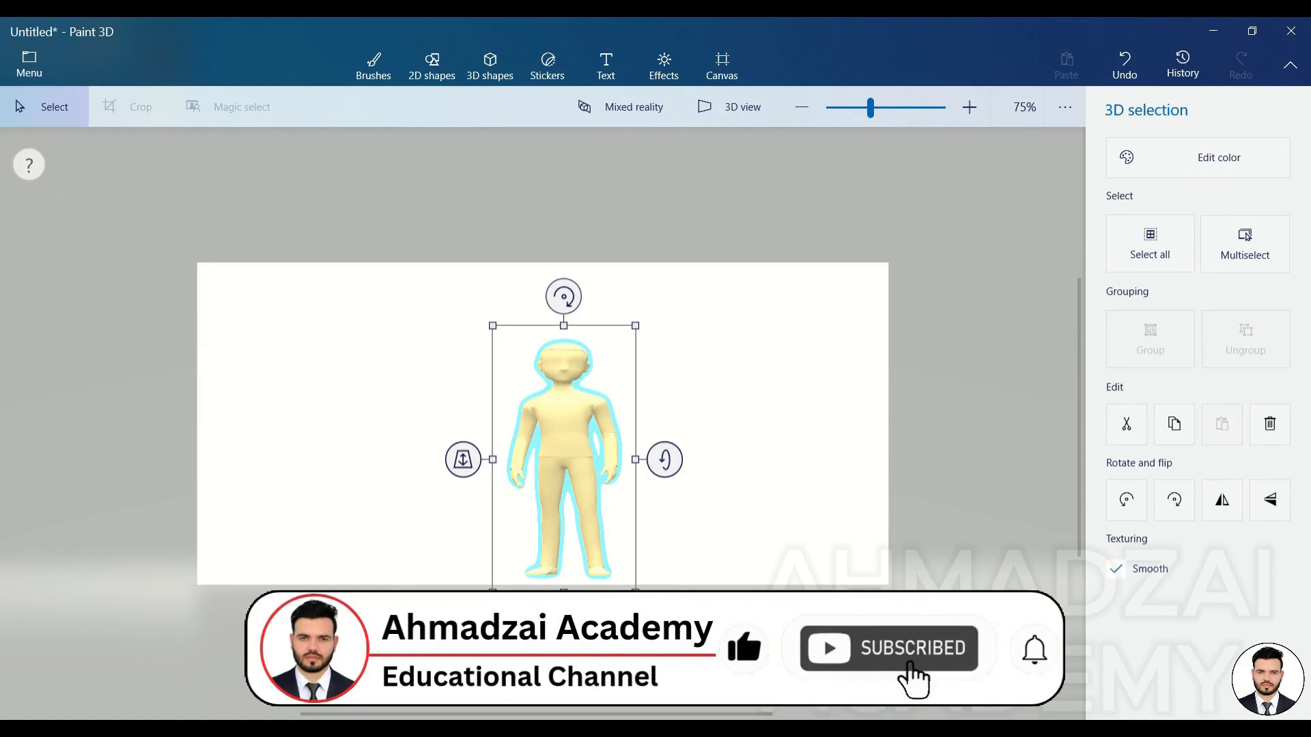
{"action": "left_click_drag", "start_coordinate": [564, 617], "coordinate": [618, 581]}
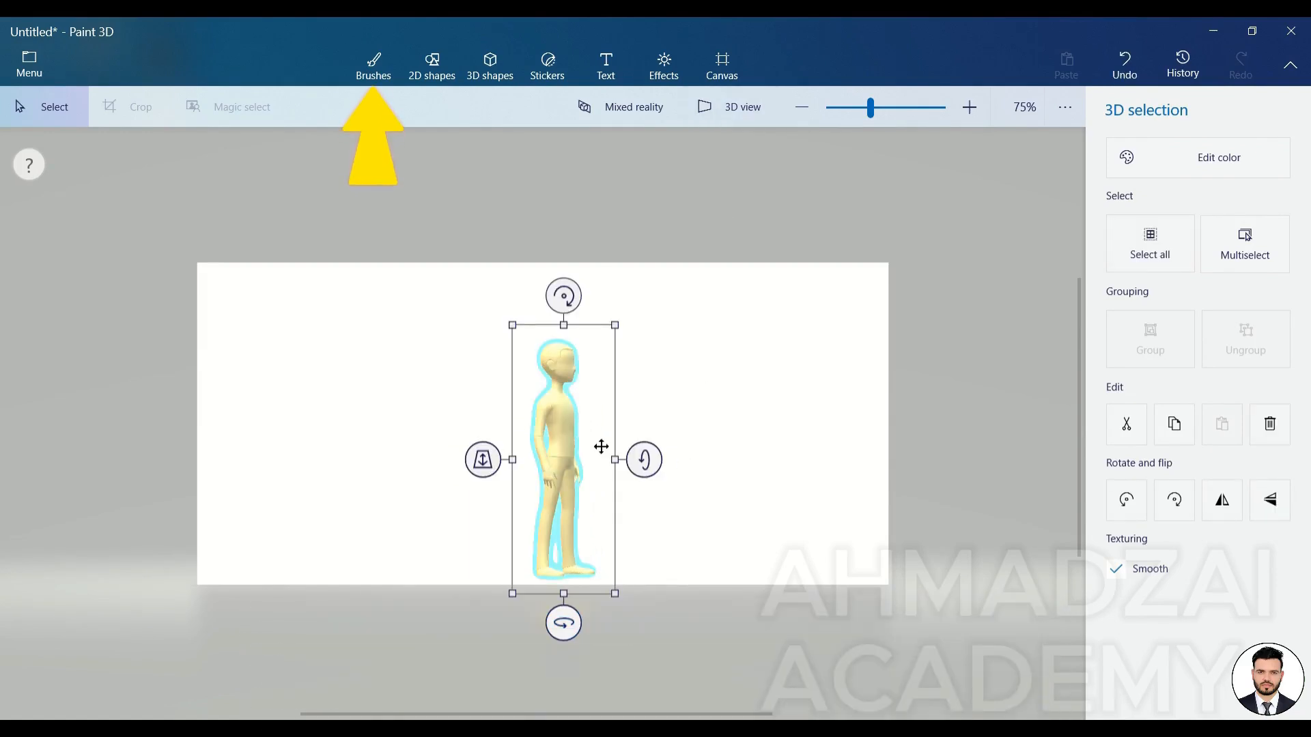
{"action": "mouse_move", "coordinate": [570, 622]}
{"action": "left_mouse_down"}
{"action": "mouse_move", "coordinate": [599, 620]}
{"action": "mouse_move", "coordinate": [579, 616]}
{"action": "left_mouse_up"}
{"action": "scroll", "coordinate": [649, 434], "scroll_direction": "up", "scroll_amount": 5}
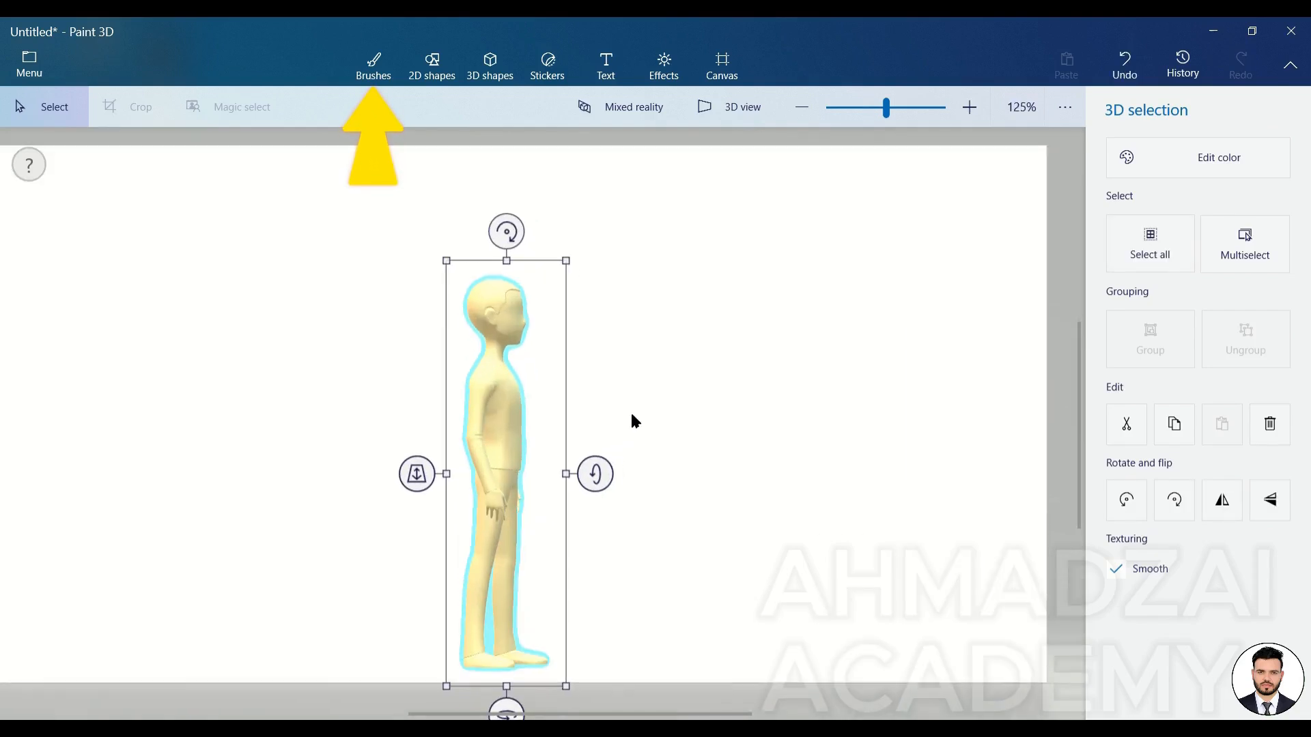
Paint the hair on the man's head in polished metal black with the Marker at 16 px thickness and 100% opacity.
{"action": "left_click", "coordinate": [384, 82]}
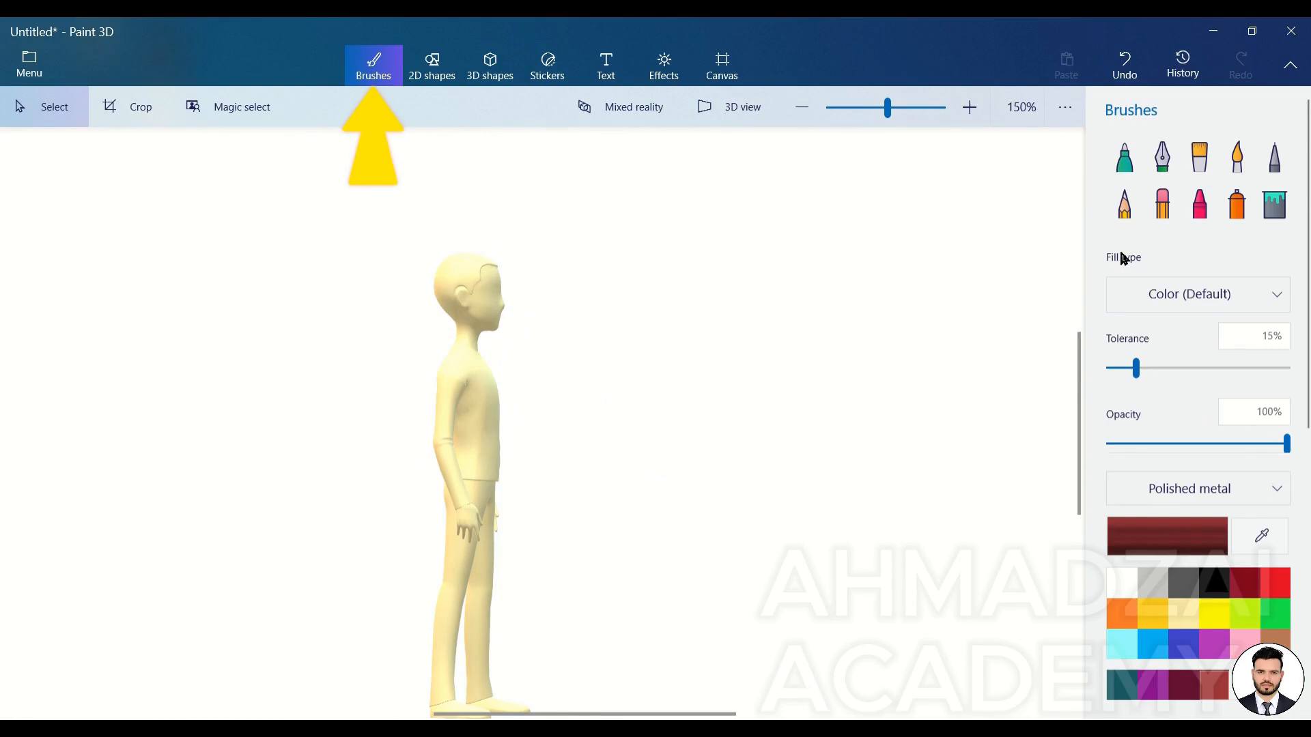
{"action": "left_click", "coordinate": [1136, 166]}
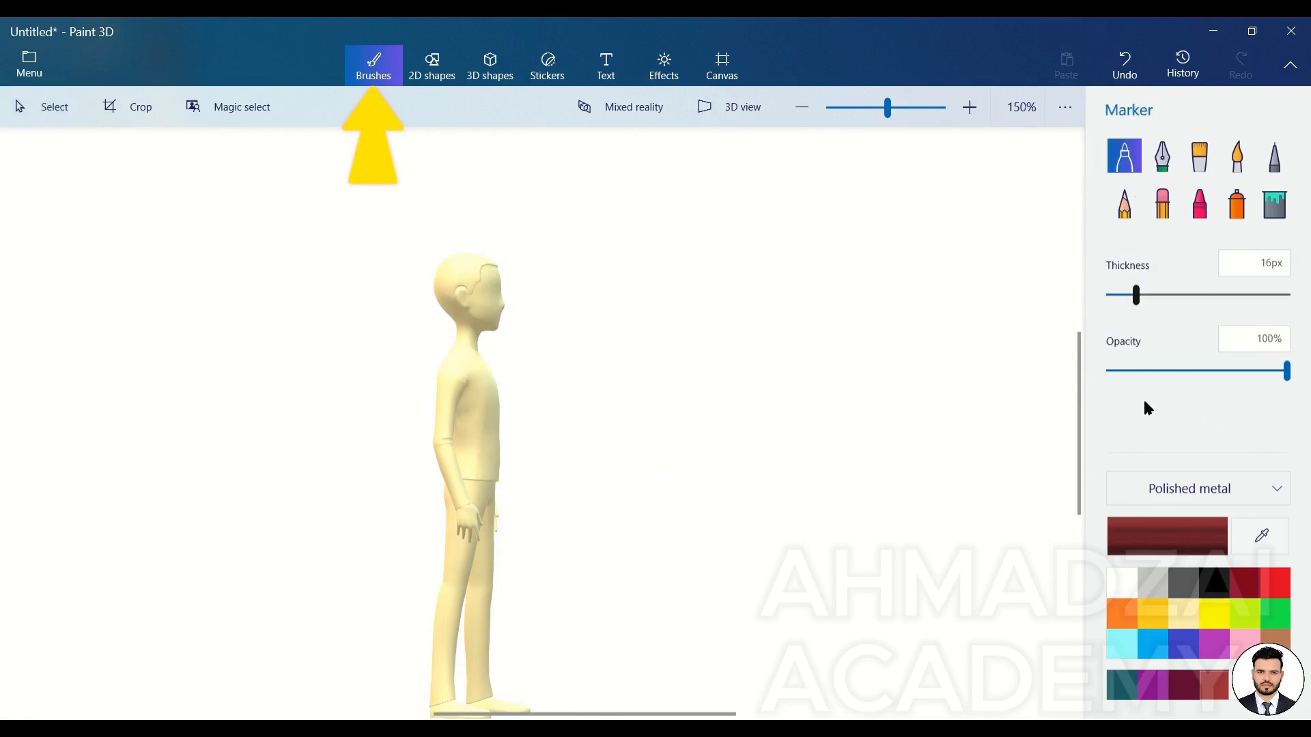
{"action": "left_click", "coordinate": [1214, 581]}
{"action": "mouse_move", "coordinate": [467, 268]}
{"action": "left_mouse_down"}
{"action": "mouse_move", "coordinate": [451, 308]}
{"action": "mouse_move", "coordinate": [426, 289]}
{"action": "mouse_move", "coordinate": [446, 301]}
{"action": "mouse_move", "coordinate": [433, 275]}
{"action": "mouse_move", "coordinate": [451, 252]}
{"action": "mouse_move", "coordinate": [450, 282]}
{"action": "mouse_move", "coordinate": [438, 279]}
{"action": "mouse_move", "coordinate": [481, 259]}
{"action": "left_mouse_up"}
{"action": "scroll", "coordinate": [491, 266], "scroll_direction": "up", "scroll_amount": 10}
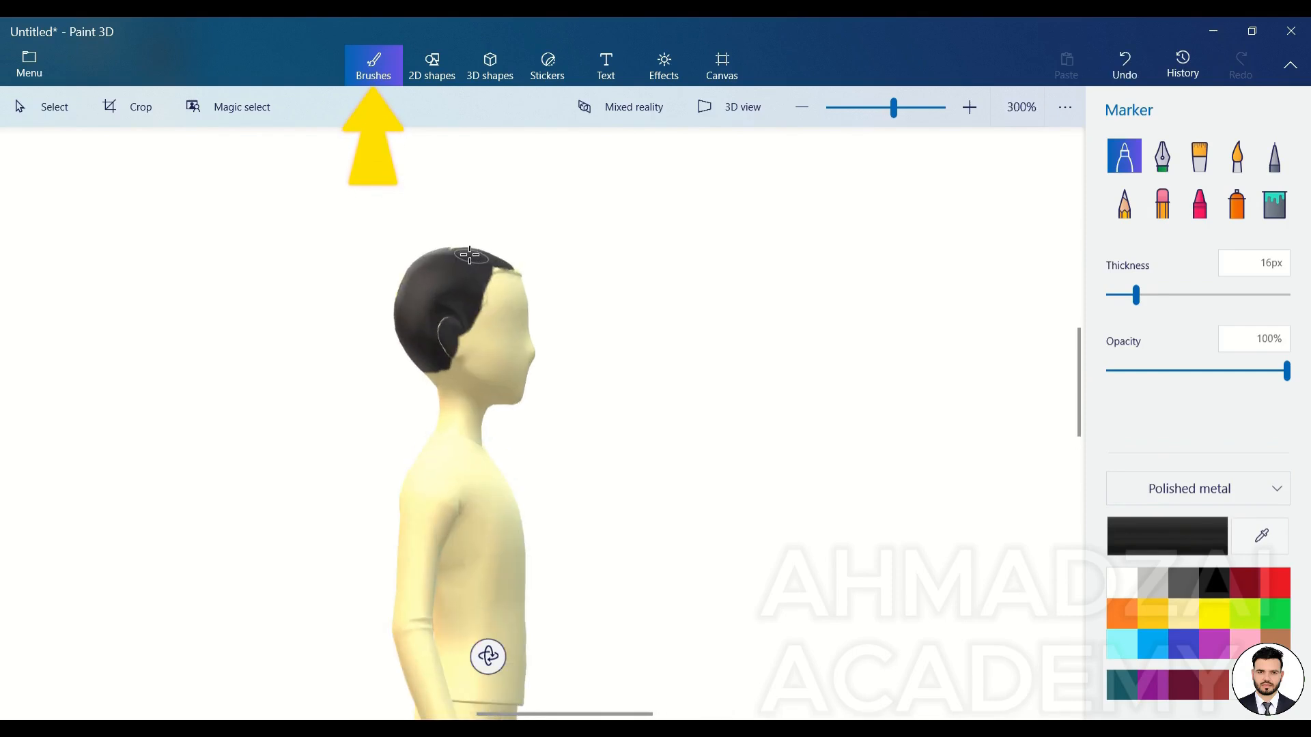
{"action": "left_click_drag", "start_coordinate": [441, 247], "coordinate": [436, 237]}
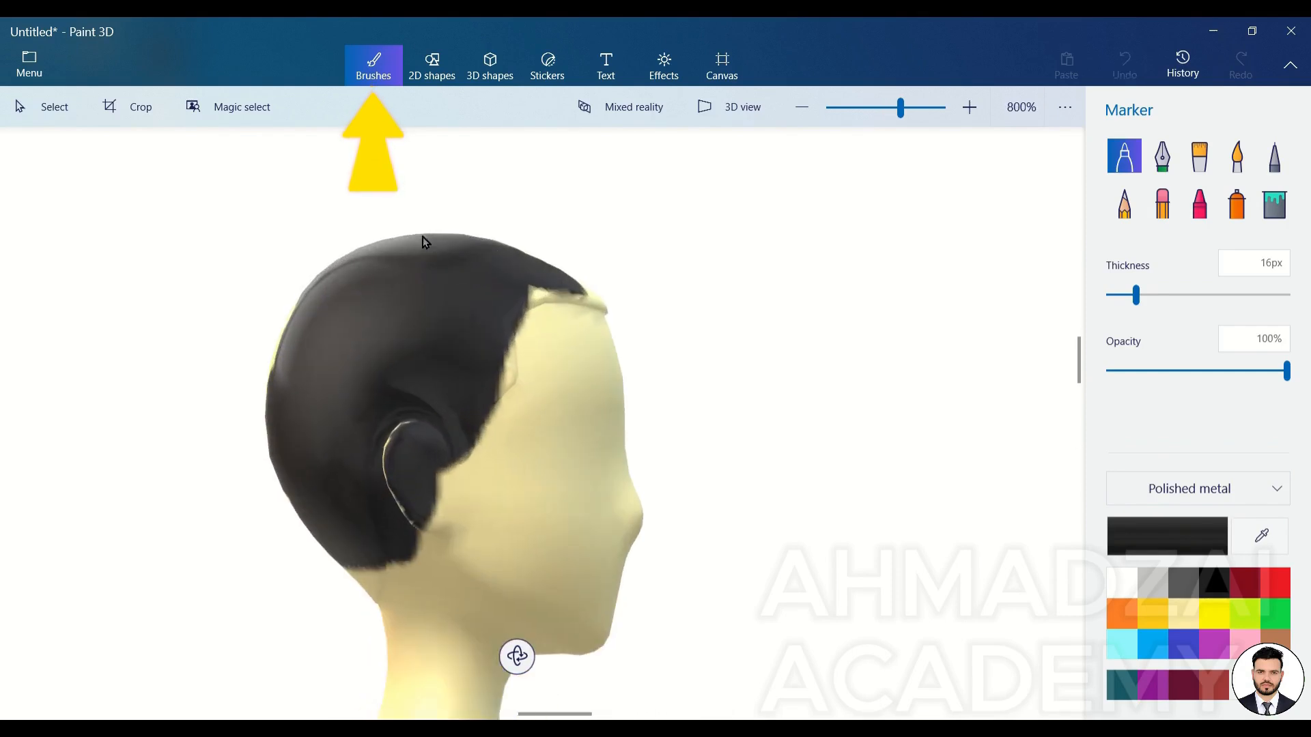
{"action": "left_click_drag", "start_coordinate": [425, 367], "coordinate": [370, 400]}
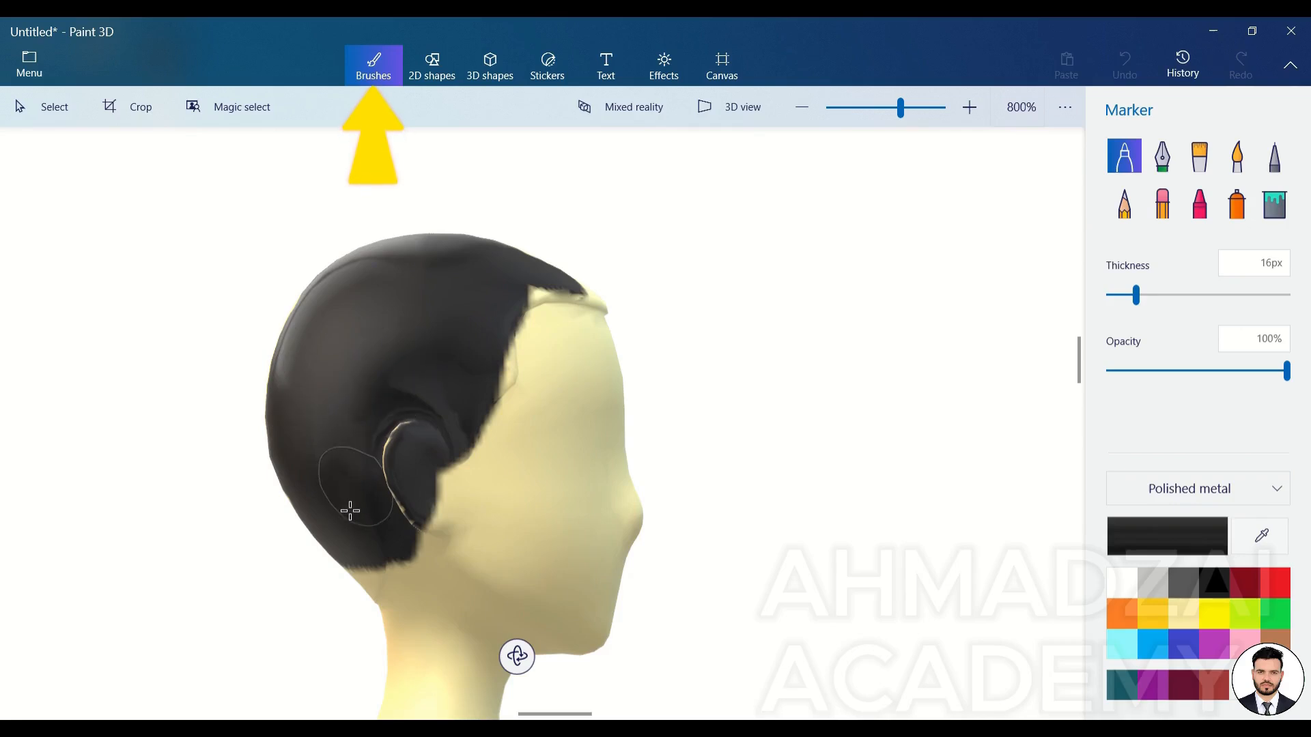
{"action": "mouse_move", "coordinate": [353, 554]}
{"action": "left_mouse_down"}
{"action": "mouse_move", "coordinate": [386, 557]}
{"action": "mouse_move", "coordinate": [390, 533]}
{"action": "mouse_move", "coordinate": [361, 580]}
{"action": "left_mouse_up"}
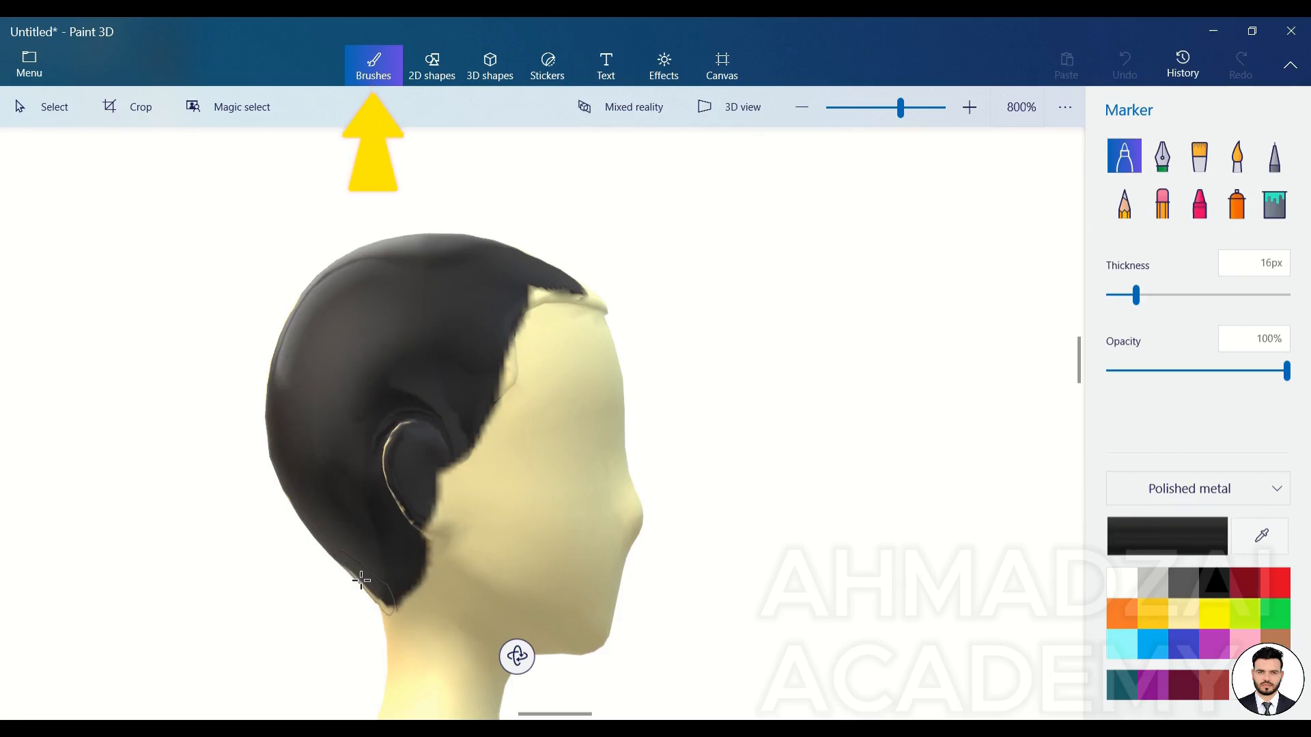
{"action": "mouse_move", "coordinate": [422, 281]}
{"action": "left_mouse_down"}
{"action": "mouse_move", "coordinate": [560, 269]}
{"action": "mouse_move", "coordinate": [566, 293]}
{"action": "mouse_move", "coordinate": [501, 286]}
{"action": "mouse_move", "coordinate": [471, 339]}
{"action": "mouse_move", "coordinate": [480, 366]}
{"action": "mouse_move", "coordinate": [269, 336]}
{"action": "left_mouse_up"}
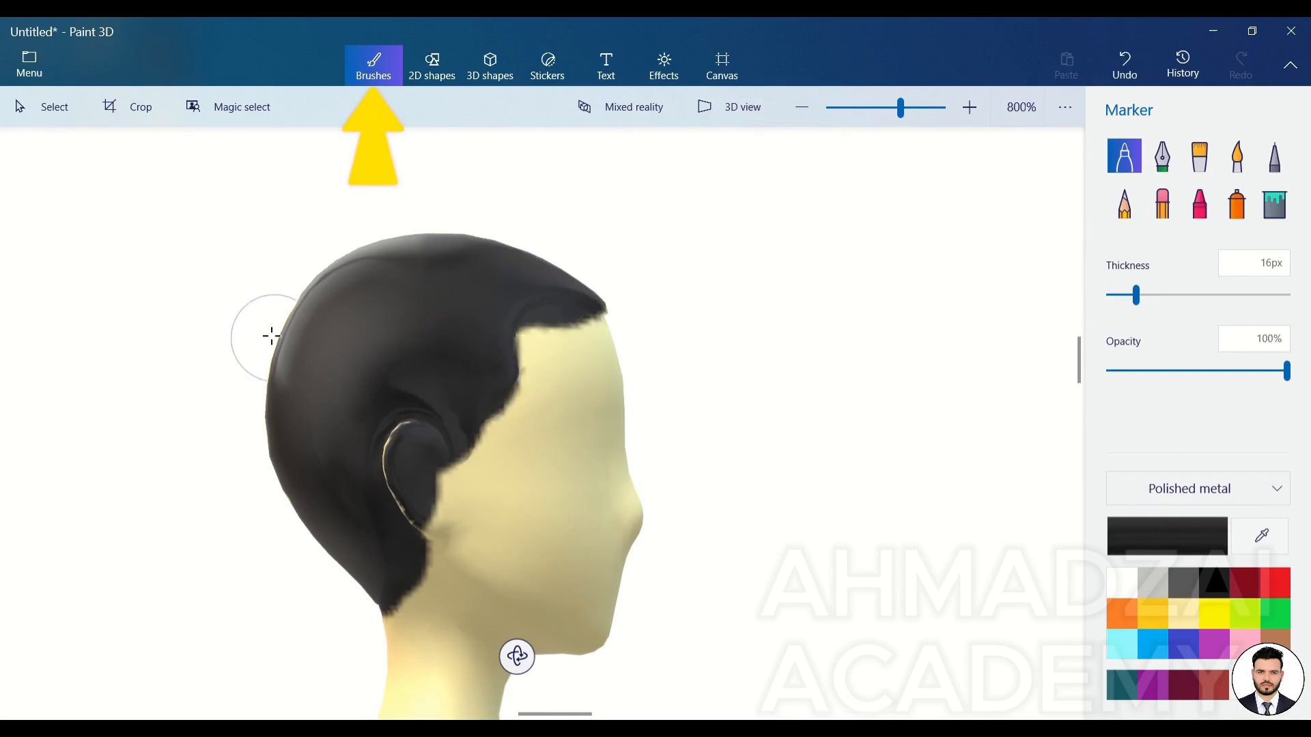
Erase the excess black paint from the man's ear and along the hairline with the Eraser at 9 px thickness.
{"action": "left_click", "coordinate": [1164, 213]}
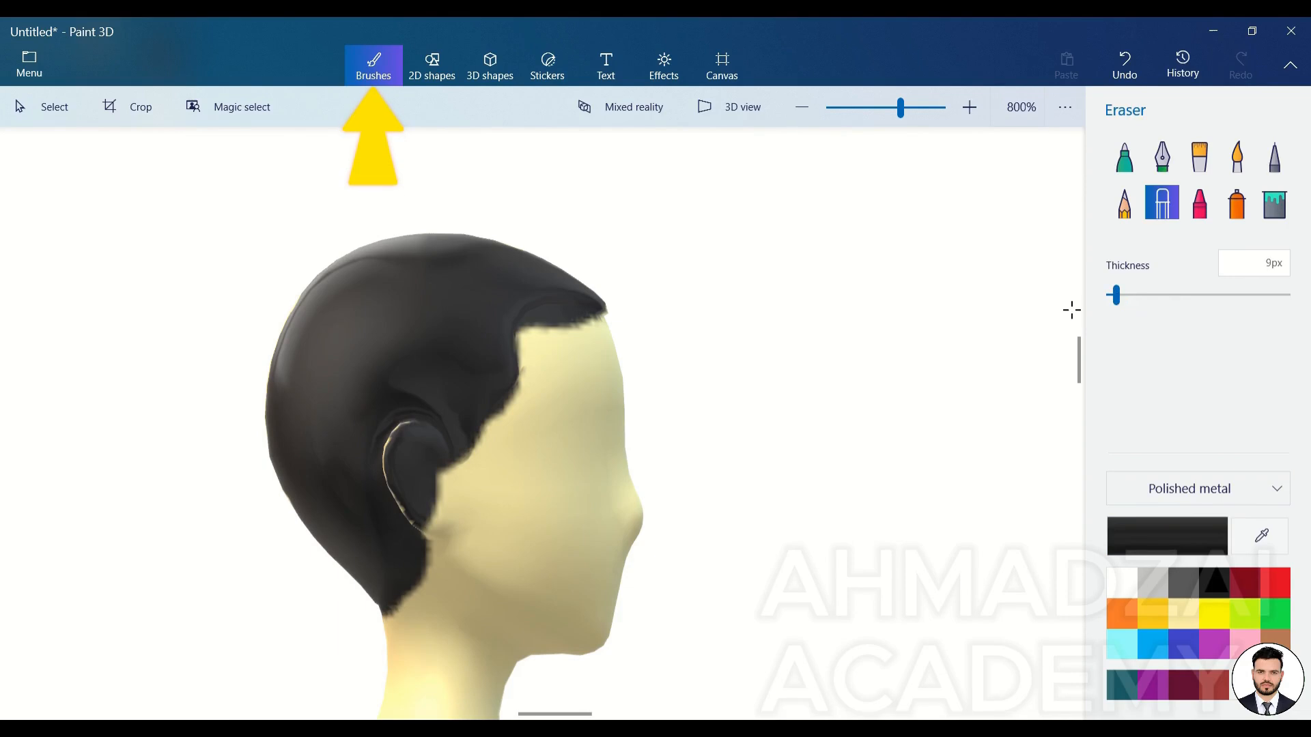
{"action": "left_click_drag", "start_coordinate": [541, 369], "coordinate": [531, 361]}
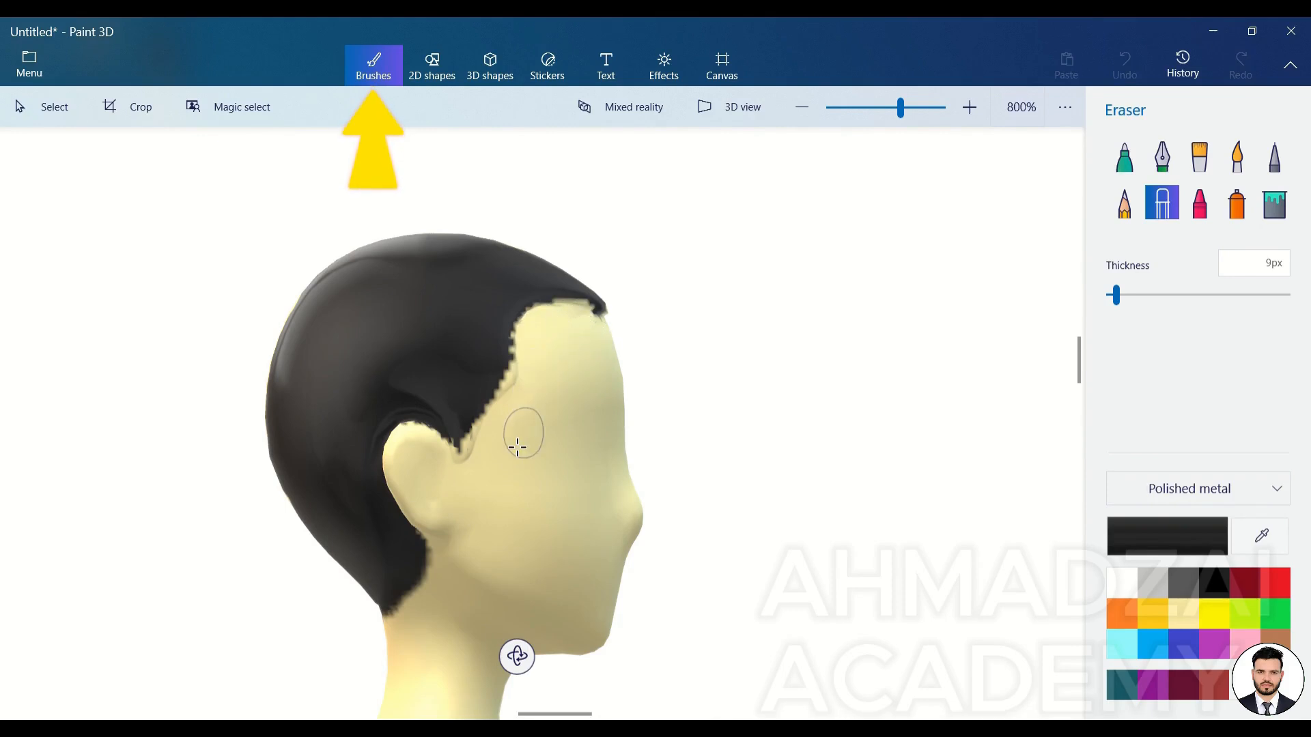
{"action": "scroll", "coordinate": [565, 560], "scroll_direction": "down", "scroll_amount": 5}
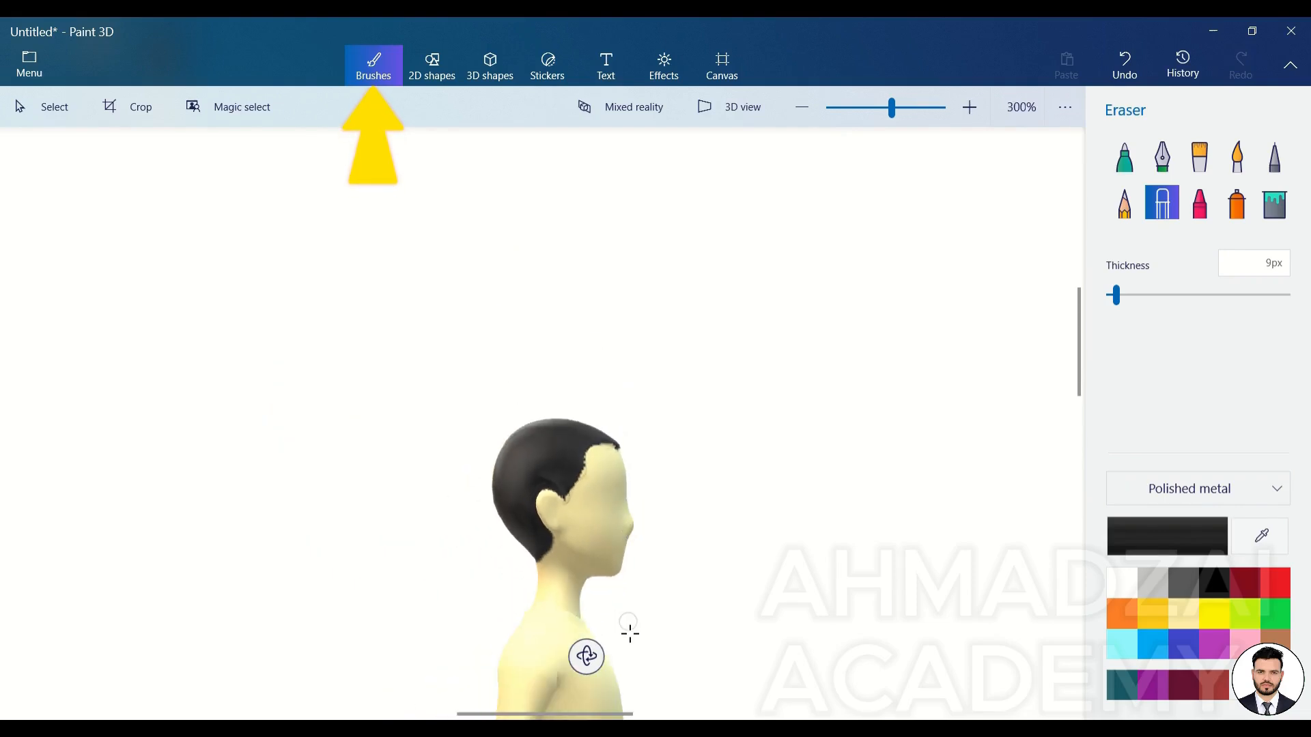
{"action": "scroll", "coordinate": [767, 492], "scroll_direction": "down", "scroll_amount": 2}
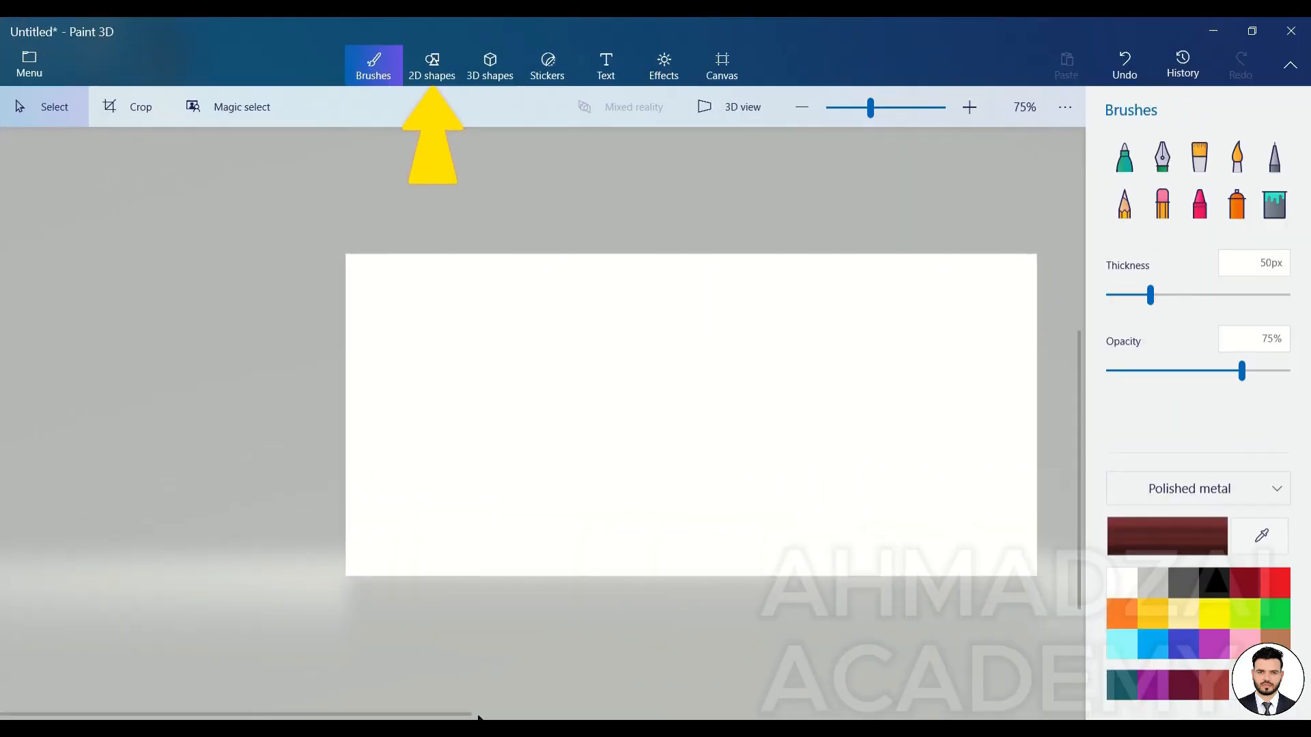
Shift the blank canvas slightly in the view and show the available 2D shapes.
{"action": "left_click_drag", "start_coordinate": [470, 715], "coordinate": [492, 715]}
{"action": "scroll", "coordinate": [603, 472], "scroll_direction": "up", "scroll_amount": 1}
{"action": "scroll", "coordinate": [603, 472], "scroll_direction": "up", "scroll_amount": 1}
{"action": "scroll", "coordinate": [603, 473], "scroll_direction": "down", "scroll_amount": 2}
{"action": "left_click", "coordinate": [429, 66]}
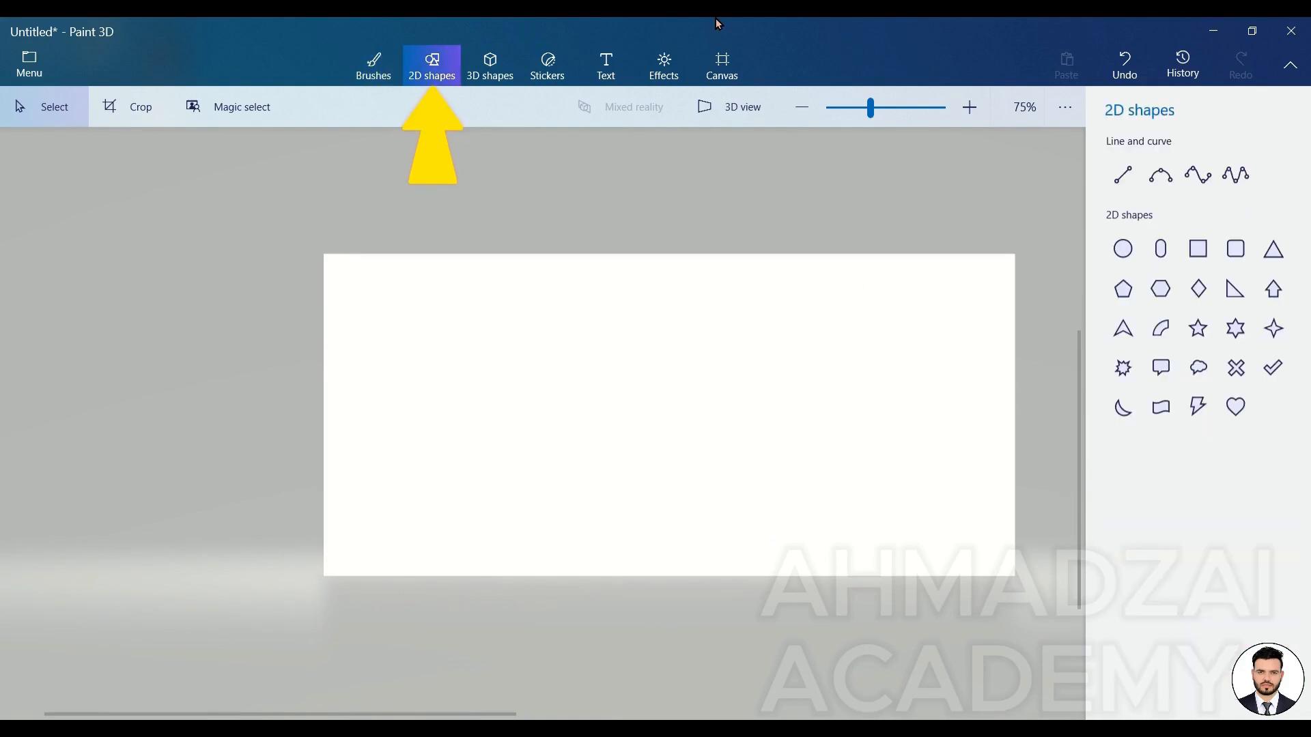
Draw a horizontal black straight line, 10 px thick, across the upper part of the blank canvas.
{"action": "mouse_move", "coordinate": [716, 23]}
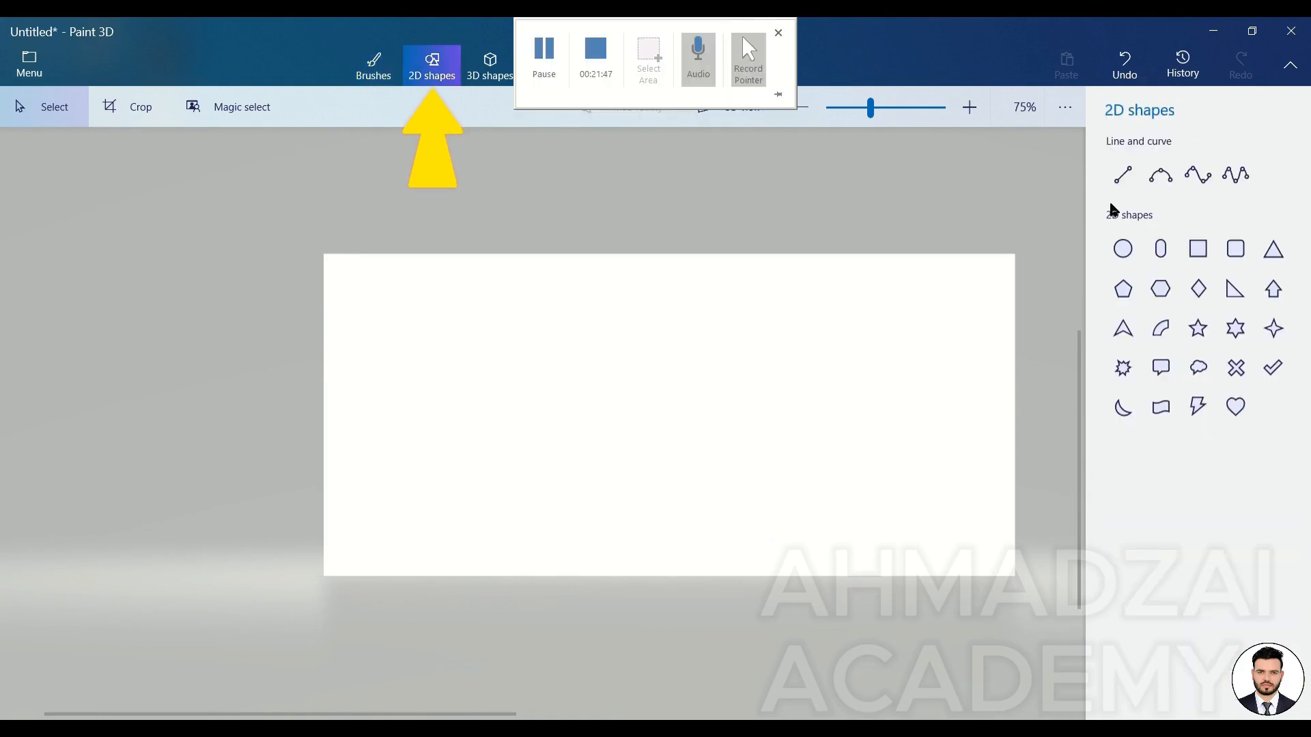
{"action": "left_click", "coordinate": [1122, 175]}
{"action": "left_click_drag", "start_coordinate": [501, 329], "coordinate": [559, 329]}
{"action": "left_click_drag", "start_coordinate": [729, 328], "coordinate": [730, 328]}
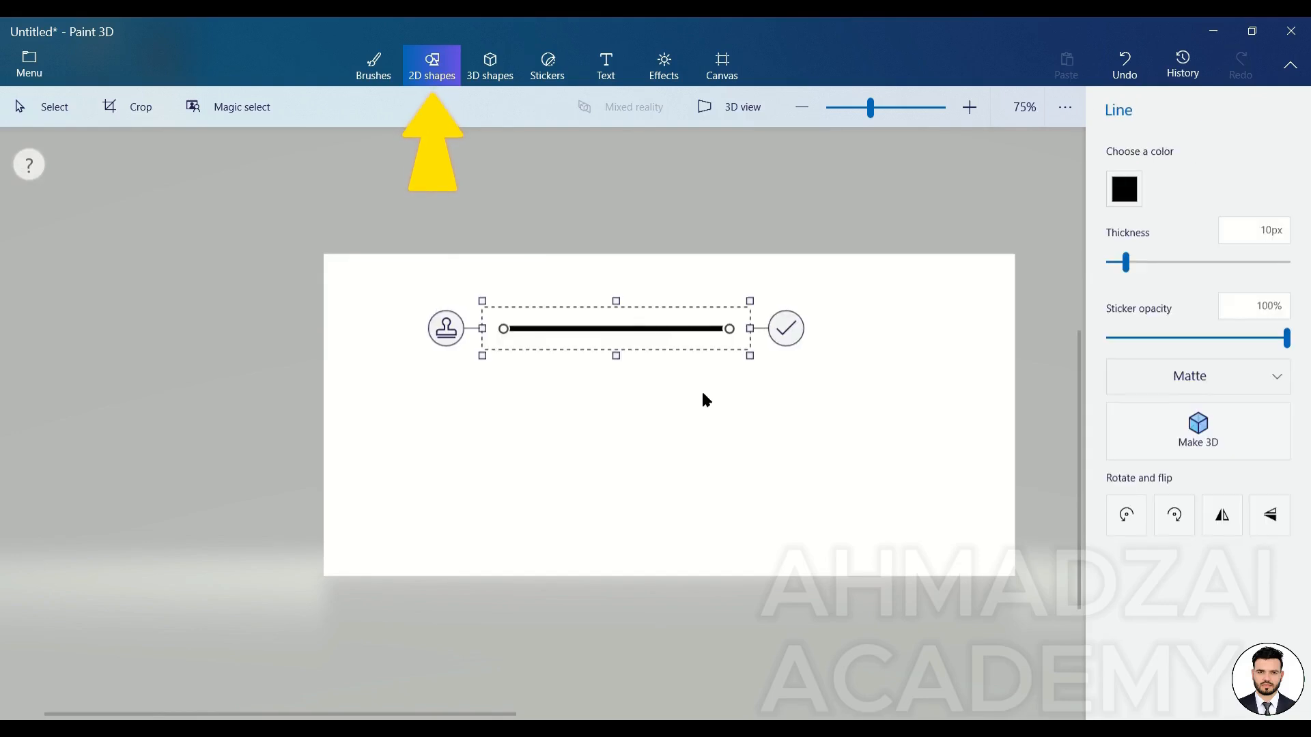
{"action": "left_click", "coordinate": [1076, 242]}
Draw a wide black 3-point curve in the middle of the canvas and reshape it into a taller arch by its midpoint.
{"action": "left_click", "coordinate": [1161, 175]}
{"action": "left_click_drag", "start_coordinate": [640, 410], "coordinate": [911, 409]}
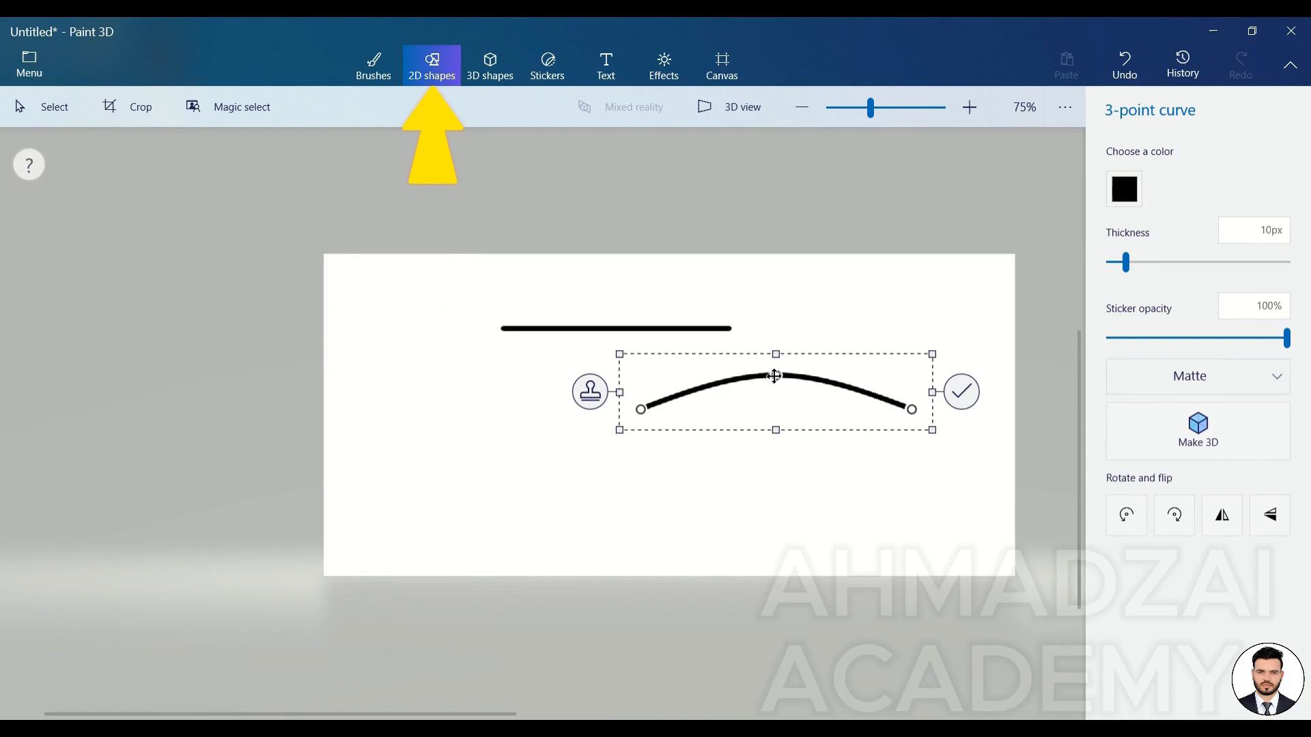
{"action": "left_click_drag", "start_coordinate": [775, 376], "coordinate": [775, 456]}
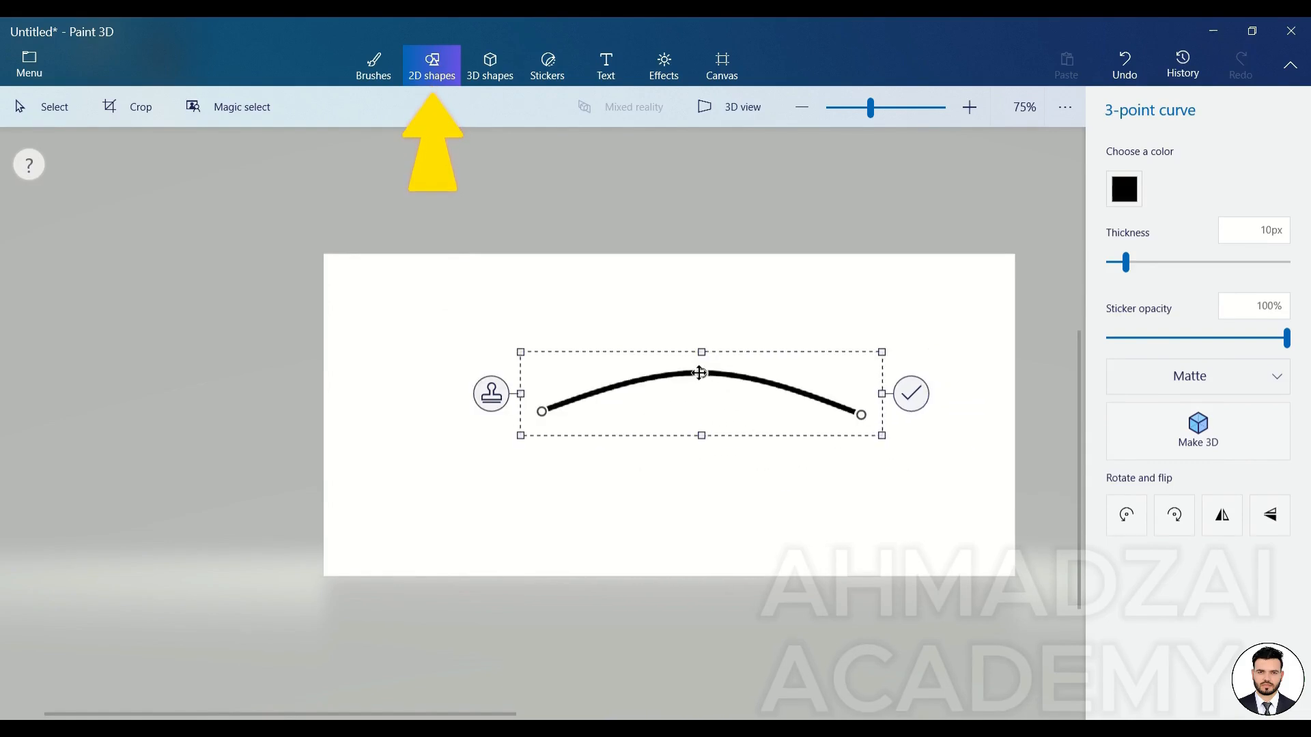
{"action": "left_click_drag", "start_coordinate": [701, 375], "coordinate": [700, 333]}
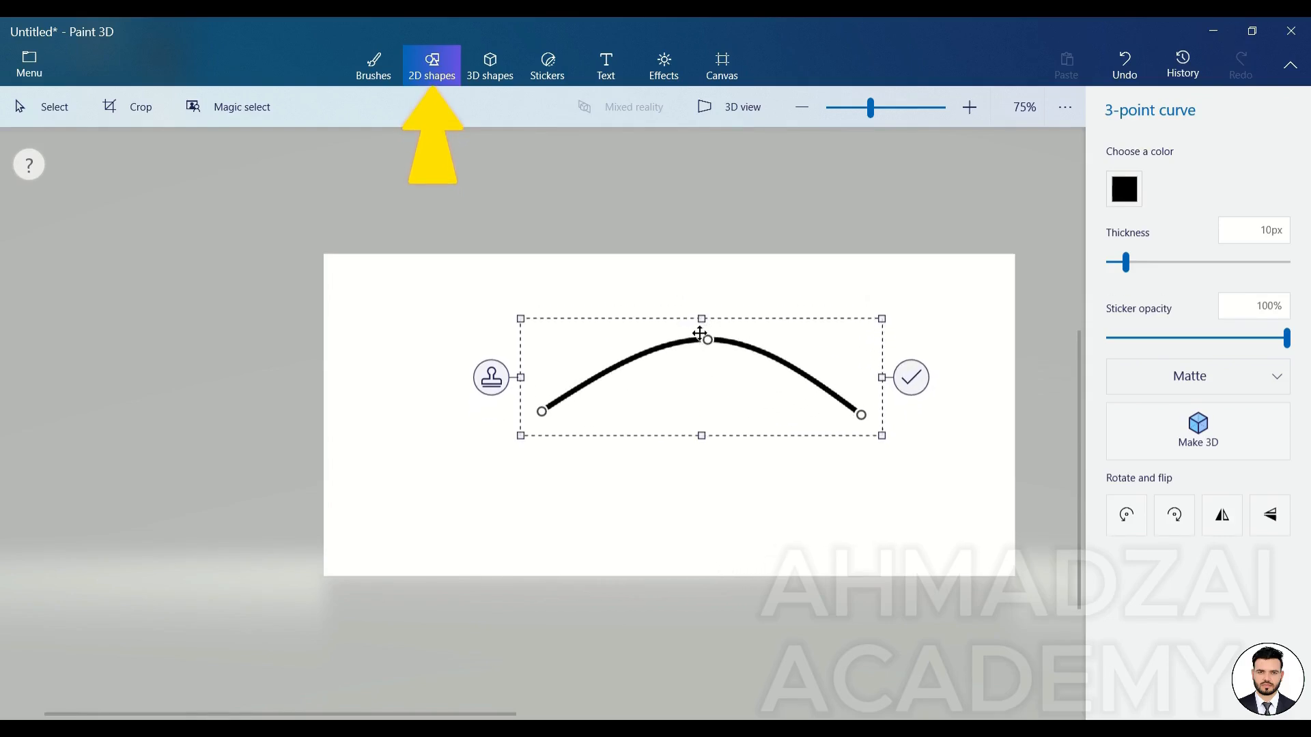
{"action": "left_click", "coordinate": [911, 378]}
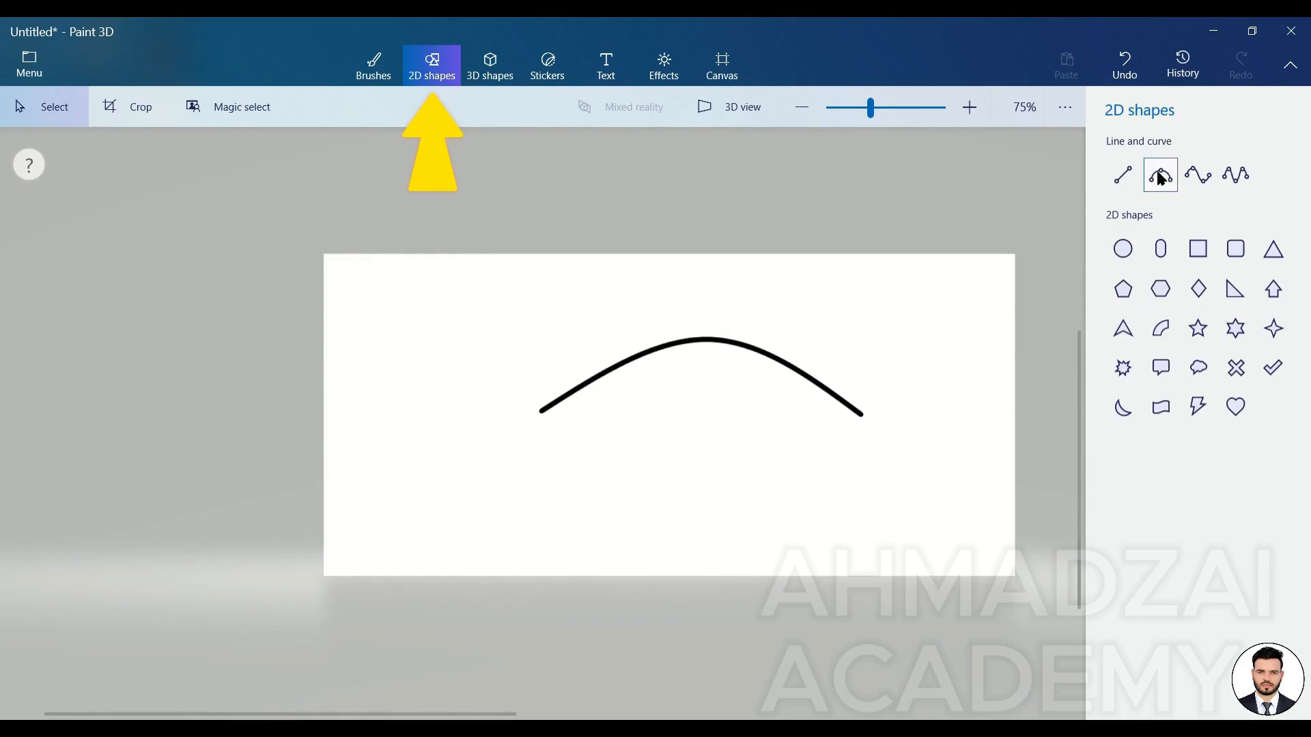
Draw a black 4-point curve below the arch and adjust its two inner points into a smooth wave.
{"action": "left_click", "coordinate": [1194, 182]}
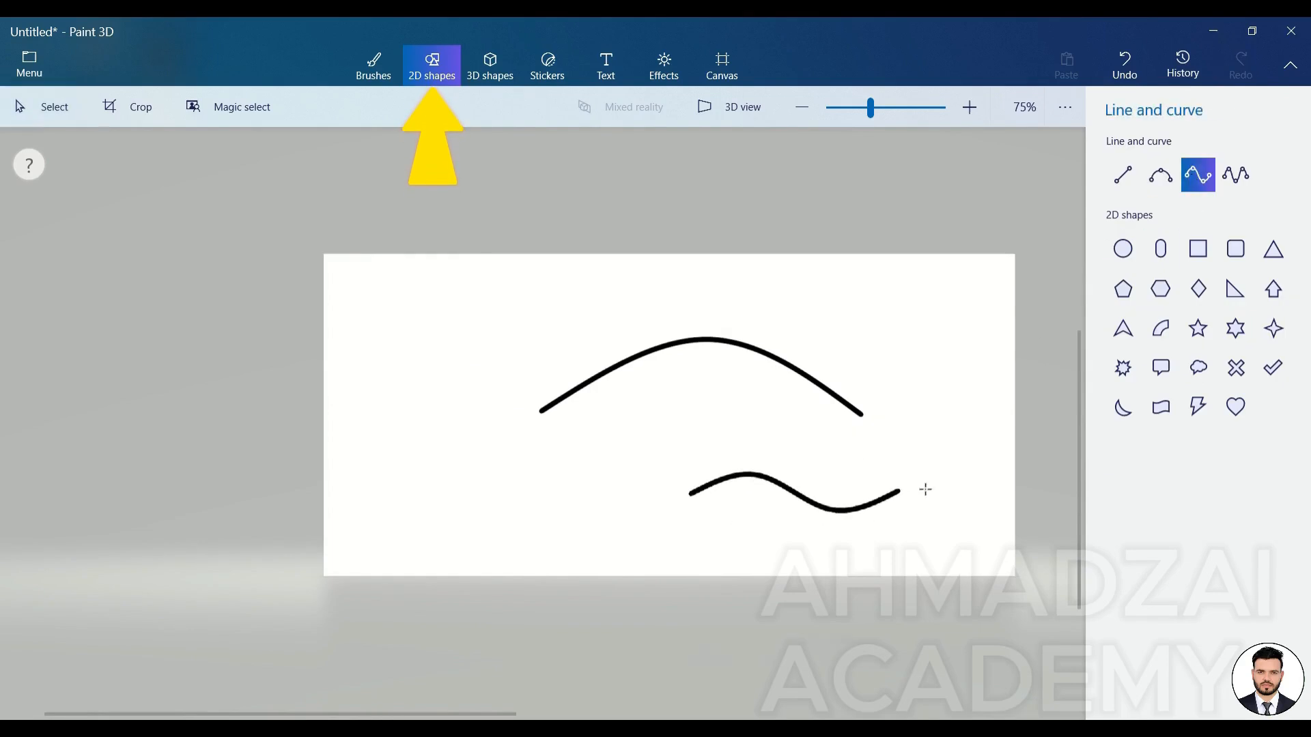
{"action": "left_click_drag", "start_coordinate": [925, 489], "coordinate": [940, 486]}
{"action": "left_click_drag", "start_coordinate": [769, 470], "coordinate": [782, 445]}
{"action": "mouse_move", "coordinate": [858, 506]}
{"action": "left_mouse_down"}
{"action": "mouse_move", "coordinate": [856, 520]}
{"action": "mouse_move", "coordinate": [869, 471]}
{"action": "mouse_move", "coordinate": [811, 485]}
{"action": "mouse_move", "coordinate": [854, 515]}
{"action": "mouse_move", "coordinate": [850, 497]}
{"action": "left_mouse_up"}
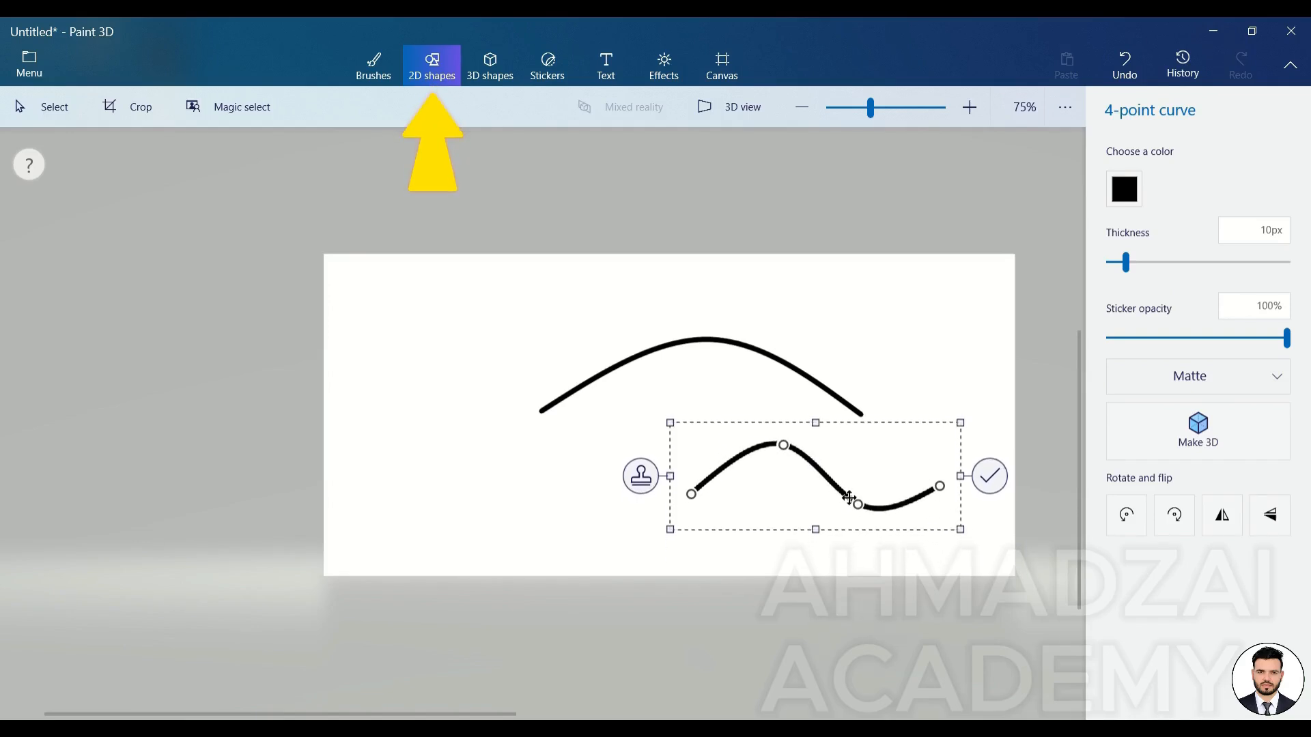
{"action": "mouse_move", "coordinate": [784, 447]}
{"action": "left_mouse_down"}
{"action": "mouse_move", "coordinate": [788, 458]}
{"action": "mouse_move", "coordinate": [776, 452]}
{"action": "left_mouse_up"}
{"action": "left_click", "coordinate": [884, 379]}
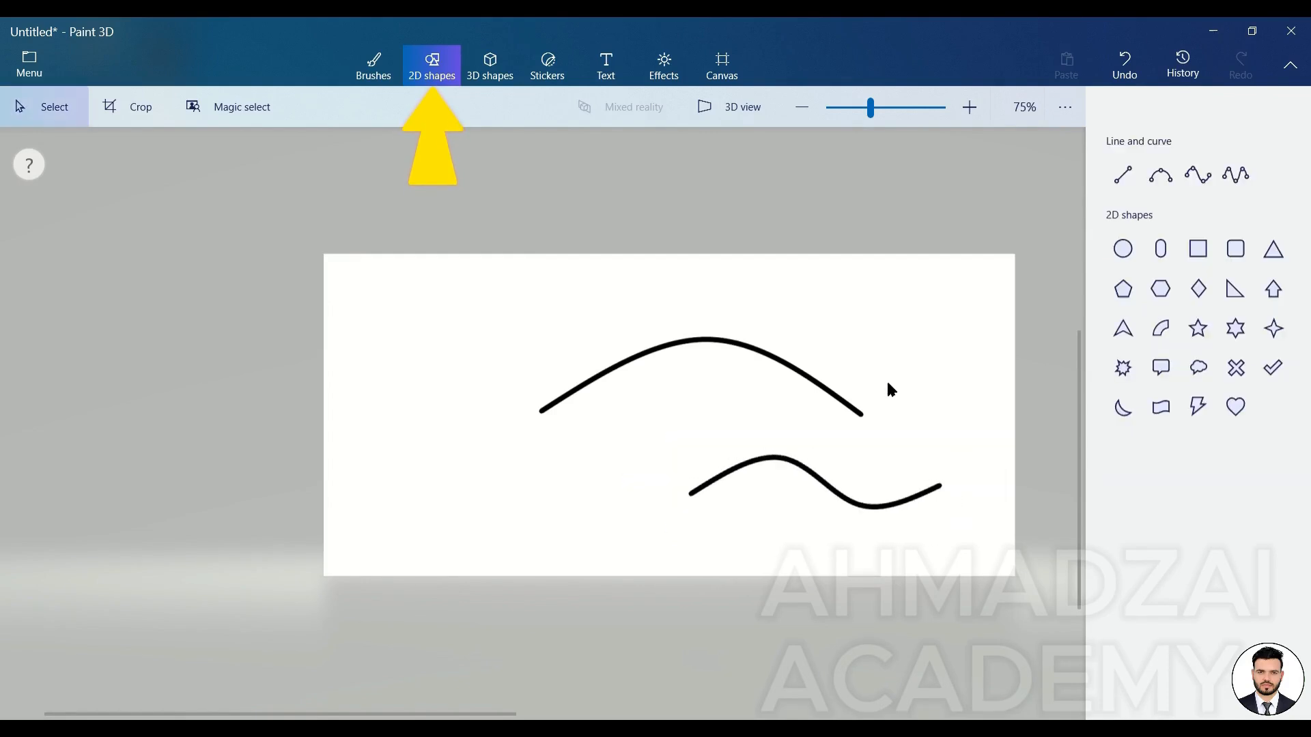
Draw a small black 5-point curve in the canvas's upper right corner and bend its inner points into a zigzag wave.
{"action": "left_click", "coordinate": [1237, 176]}
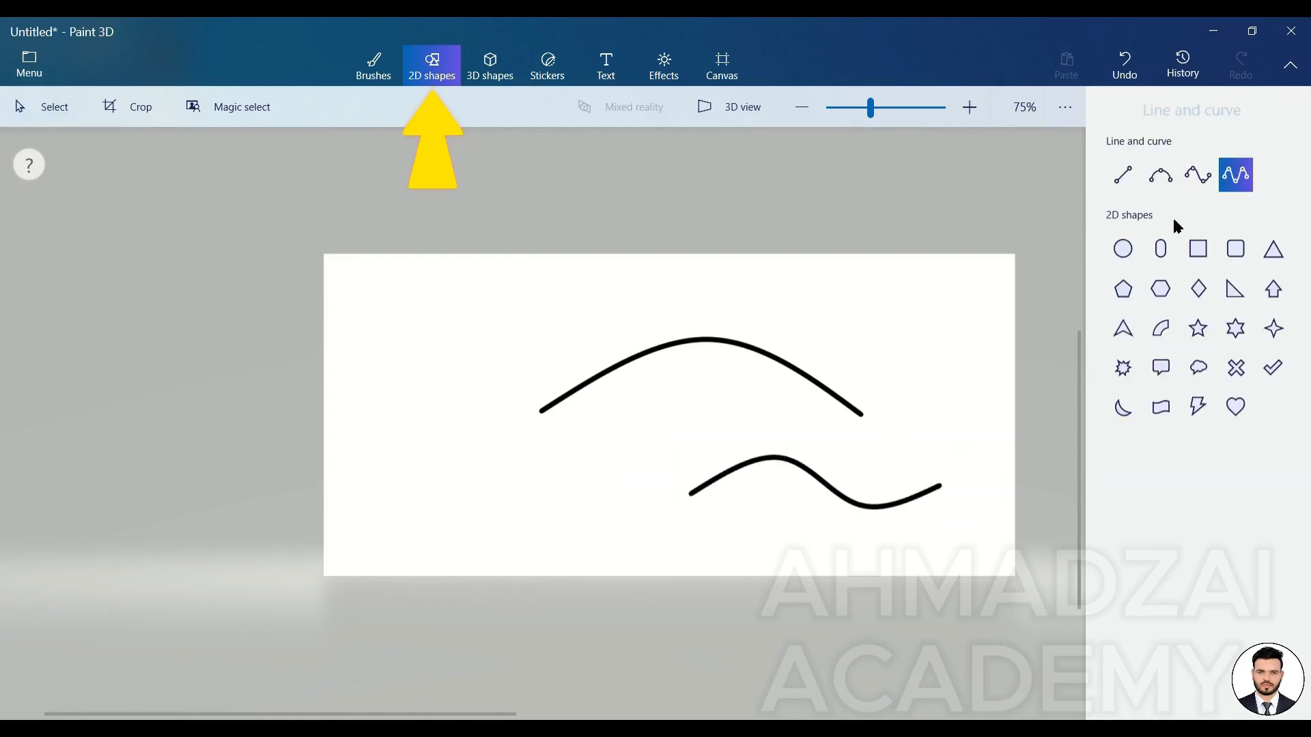
{"action": "mouse_move", "coordinate": [851, 296]}
{"action": "left_mouse_down"}
{"action": "mouse_move", "coordinate": [991, 299]}
{"action": "mouse_move", "coordinate": [914, 341]}
{"action": "left_mouse_up"}
{"action": "left_click_drag", "start_coordinate": [954, 288], "coordinate": [857, 283]}
{"action": "left_click", "coordinate": [933, 390]}
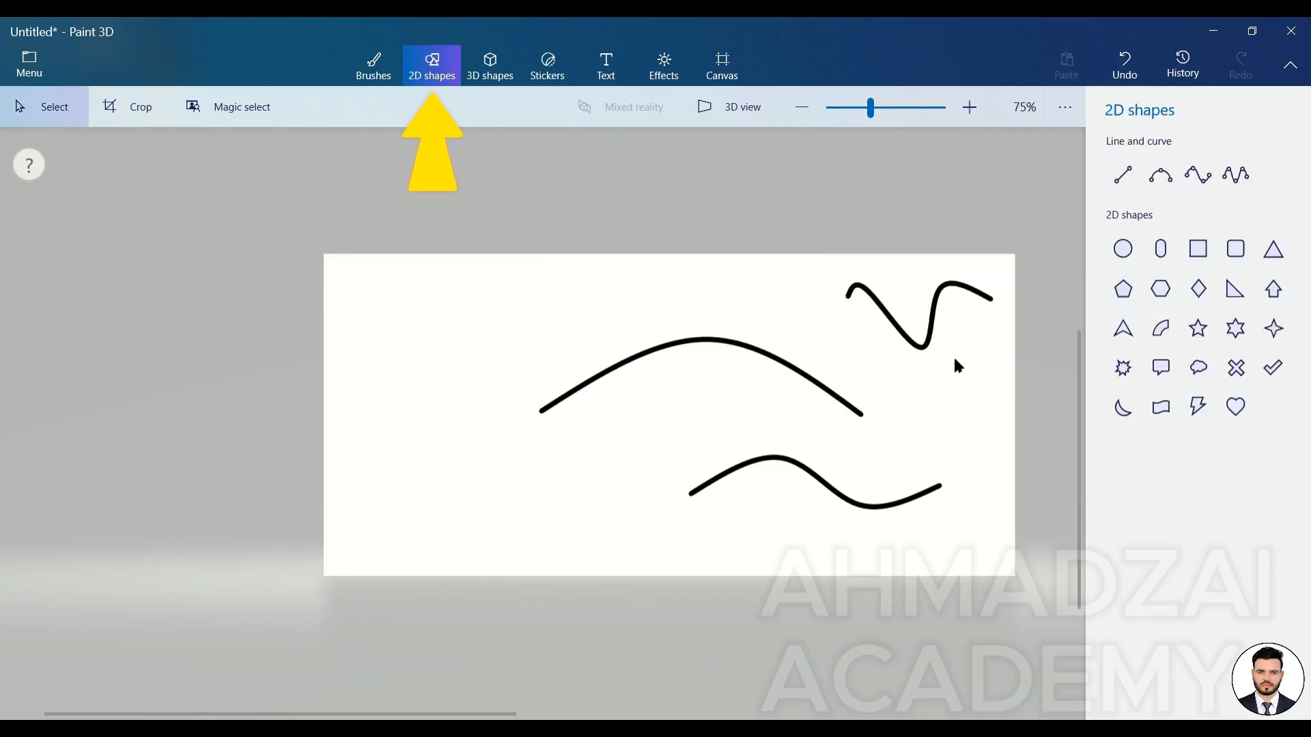
Draw a circle with no fill and a solid black 10 px outline beside the arch's left end.
{"action": "left_click", "coordinate": [1125, 252]}
{"action": "left_click_drag", "start_coordinate": [398, 326], "coordinate": [516, 445]}
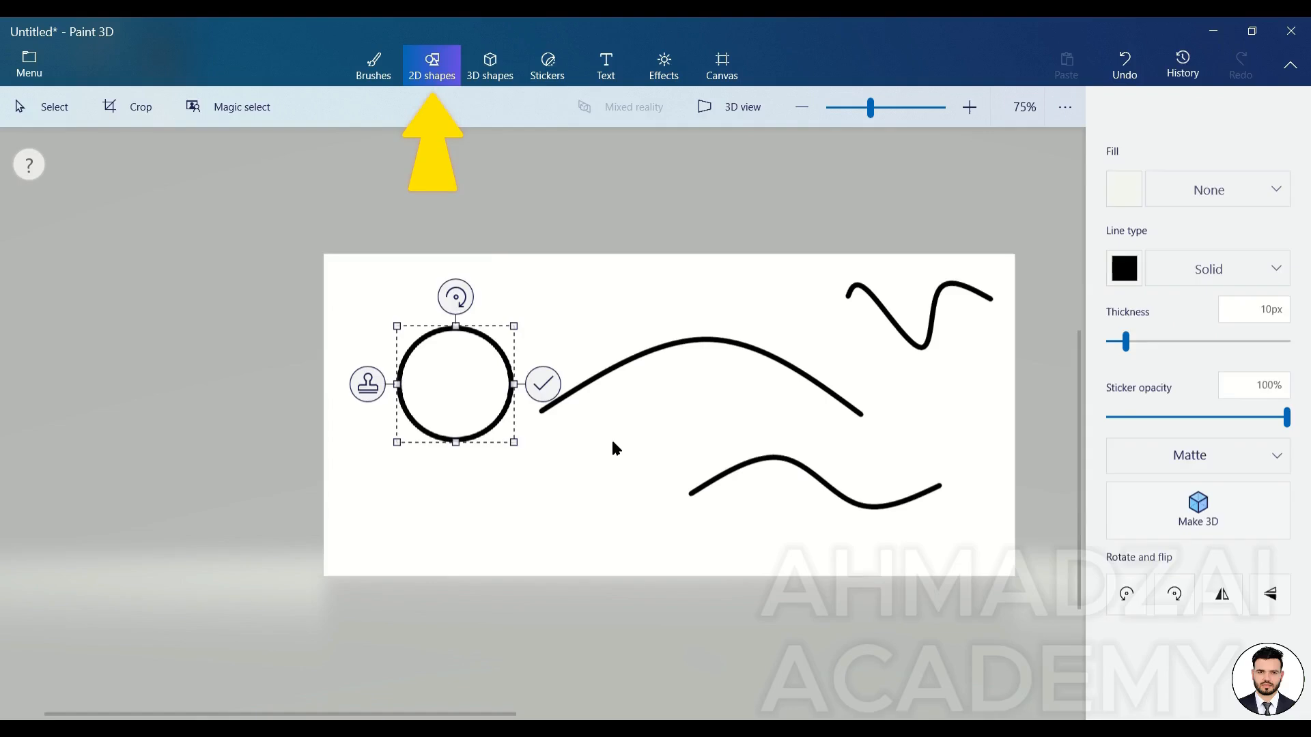
{"action": "left_click", "coordinate": [953, 394]}
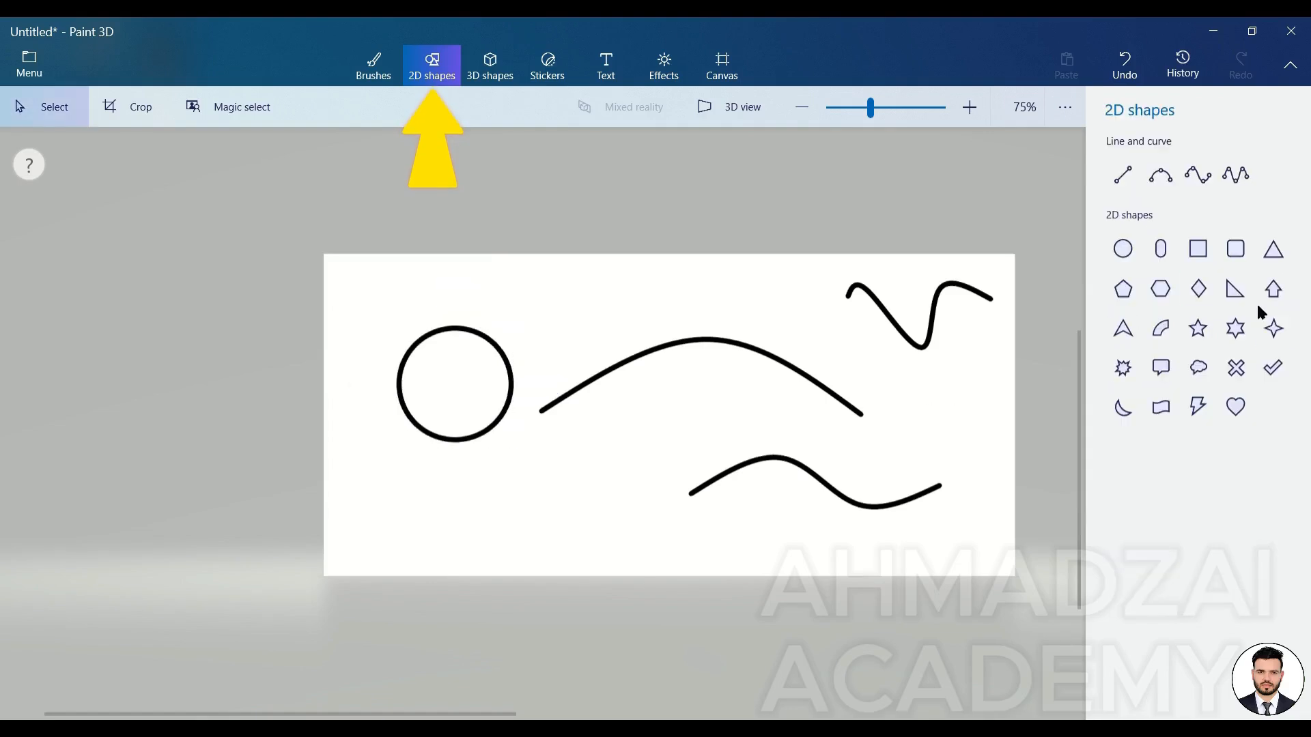
Delete the circle and all the curves to leave the canvas blank.
{"action": "left_click", "coordinate": [1201, 335]}
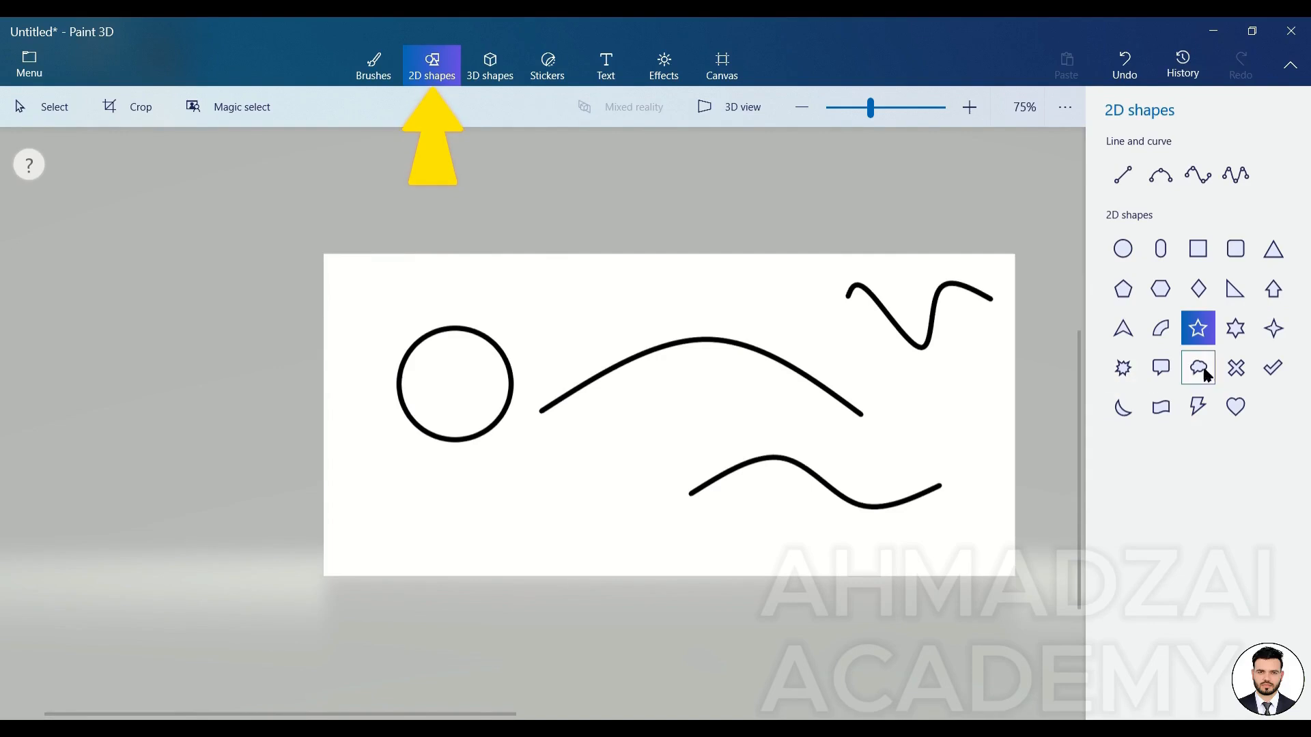
{"action": "key", "text": "ctrl+a"}
{"action": "key", "text": "Delete"}
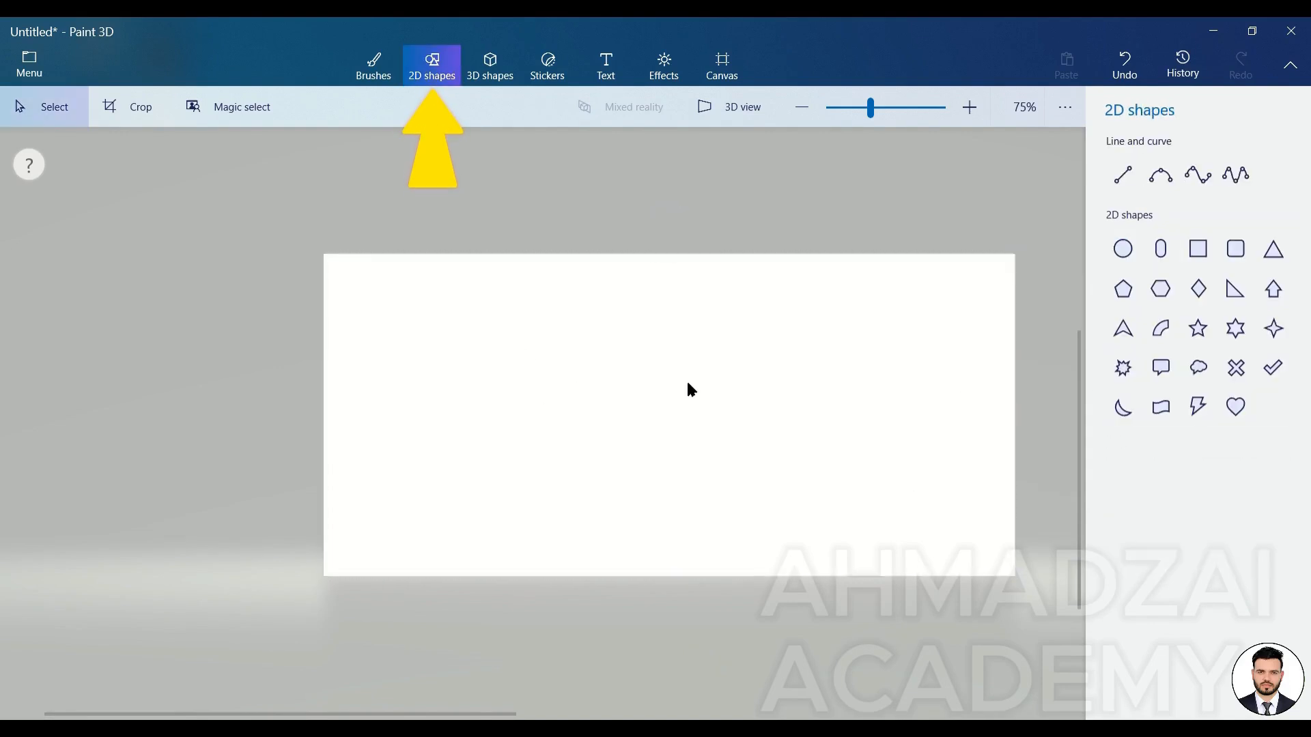
{"action": "left_click_drag", "start_coordinate": [430, 314], "coordinate": [573, 406]}
{"action": "left_click", "coordinate": [950, 317]}
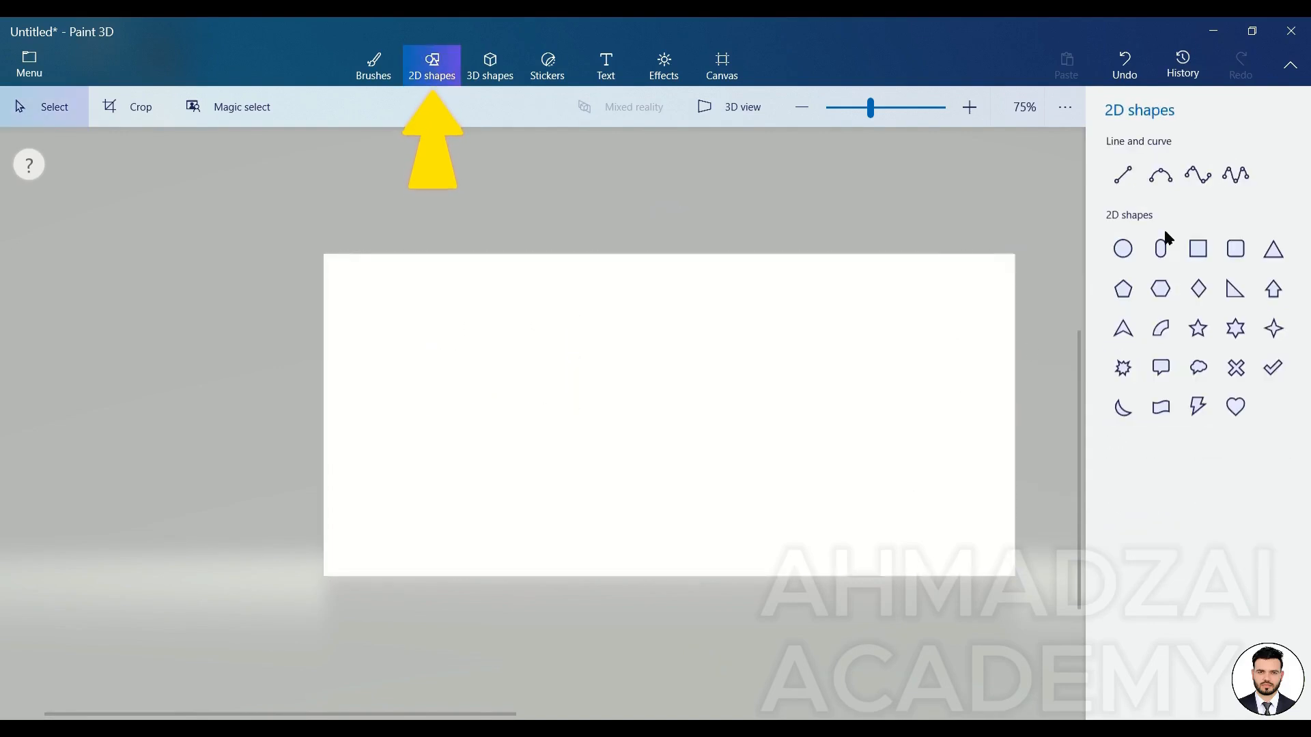
Draw a thought bubble with a solid black 10 px outline in the middle of the canvas and give it a solid blue fill.
{"action": "left_click", "coordinate": [1198, 369]}
{"action": "left_click_drag", "start_coordinate": [563, 350], "coordinate": [758, 520]}
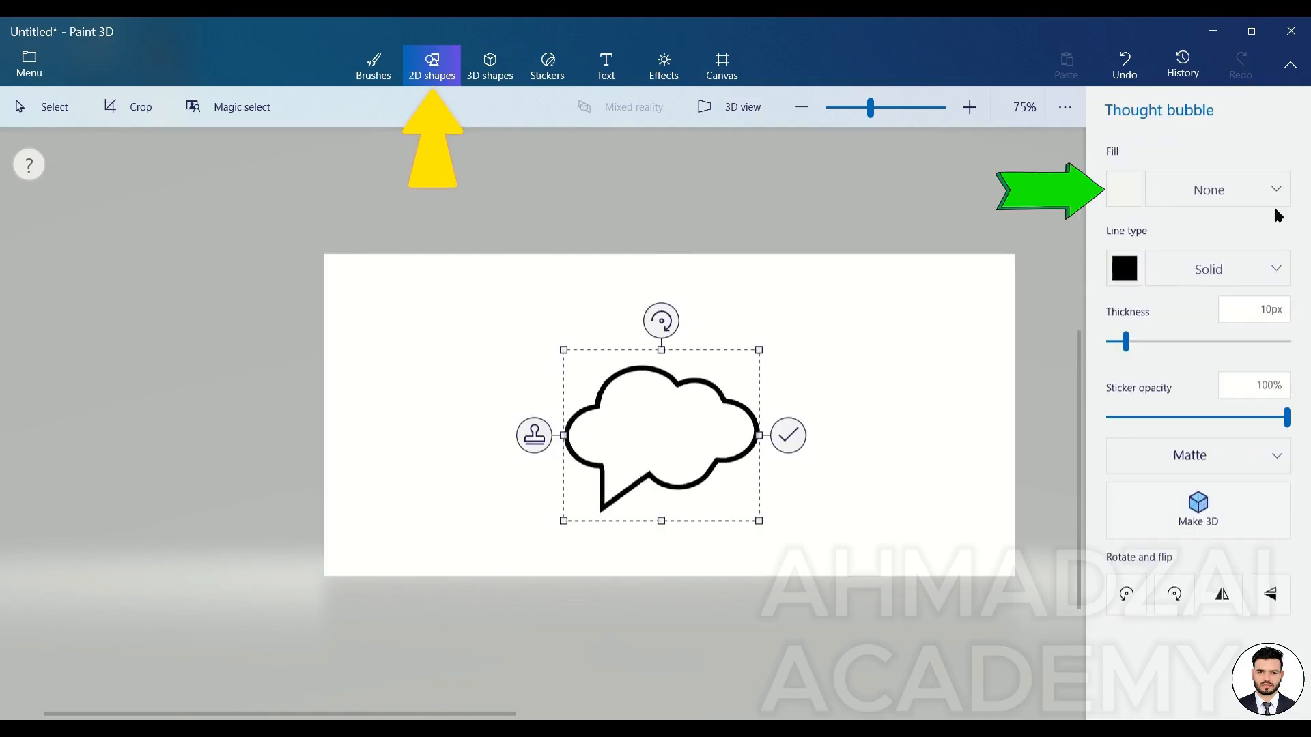
{"action": "left_click", "coordinate": [1125, 184]}
{"action": "left_click", "coordinate": [1193, 192]}
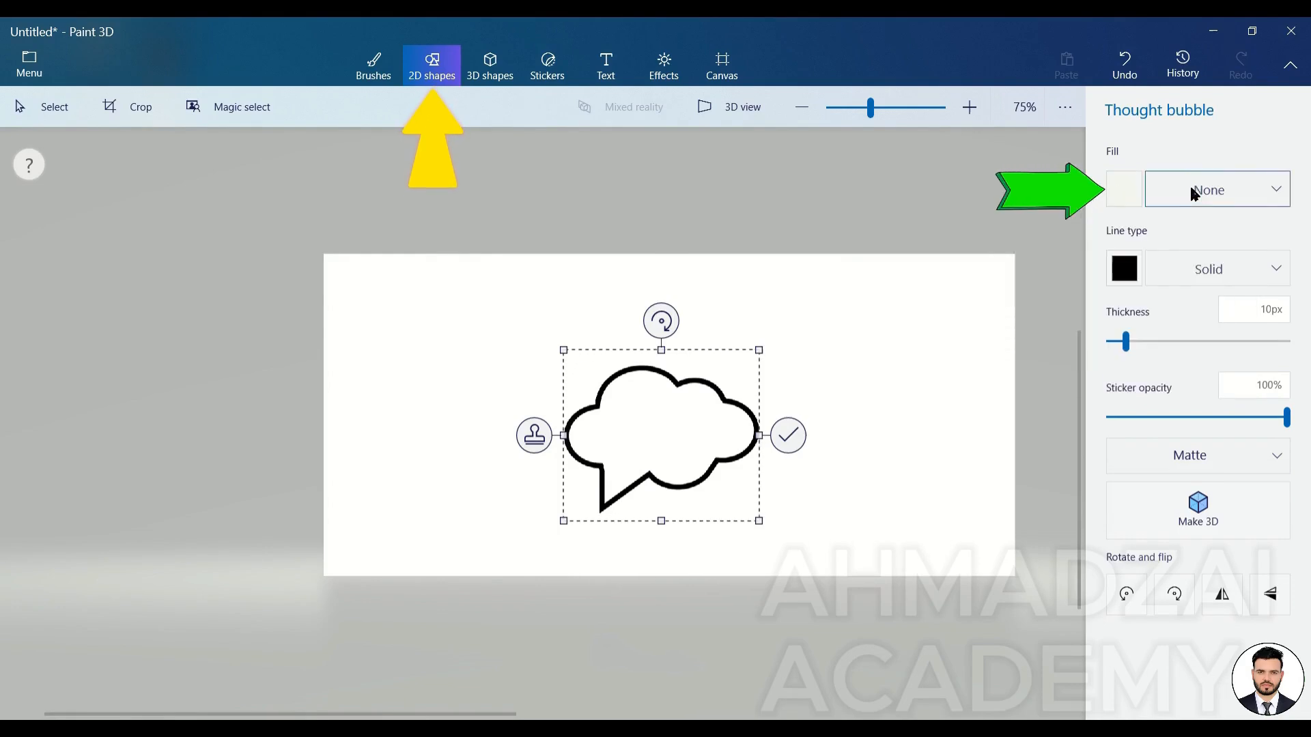
{"action": "left_click", "coordinate": [1193, 194]}
{"action": "left_click", "coordinate": [1206, 229]}
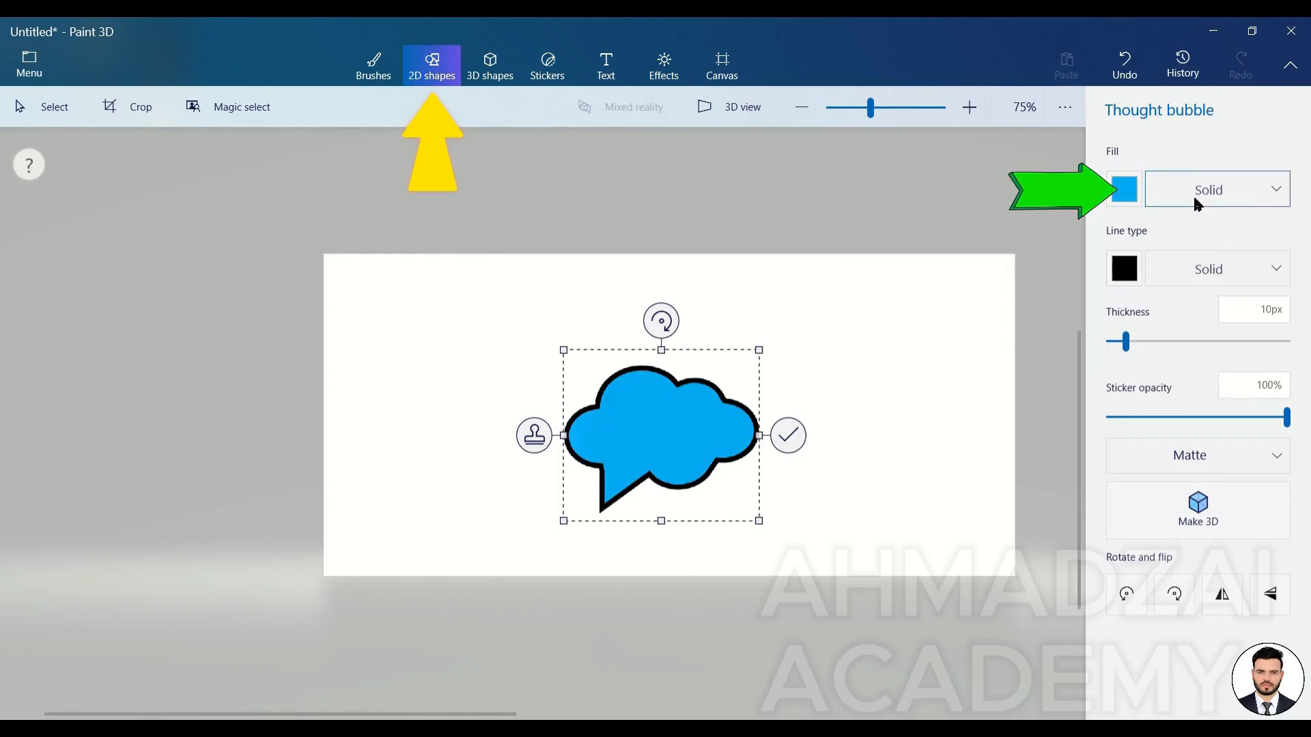
Try the thought bubble without a fill, restore the Solid fill and change its colour to red.
{"action": "left_click", "coordinate": [1193, 194]}
{"action": "left_click", "coordinate": [1208, 162]}
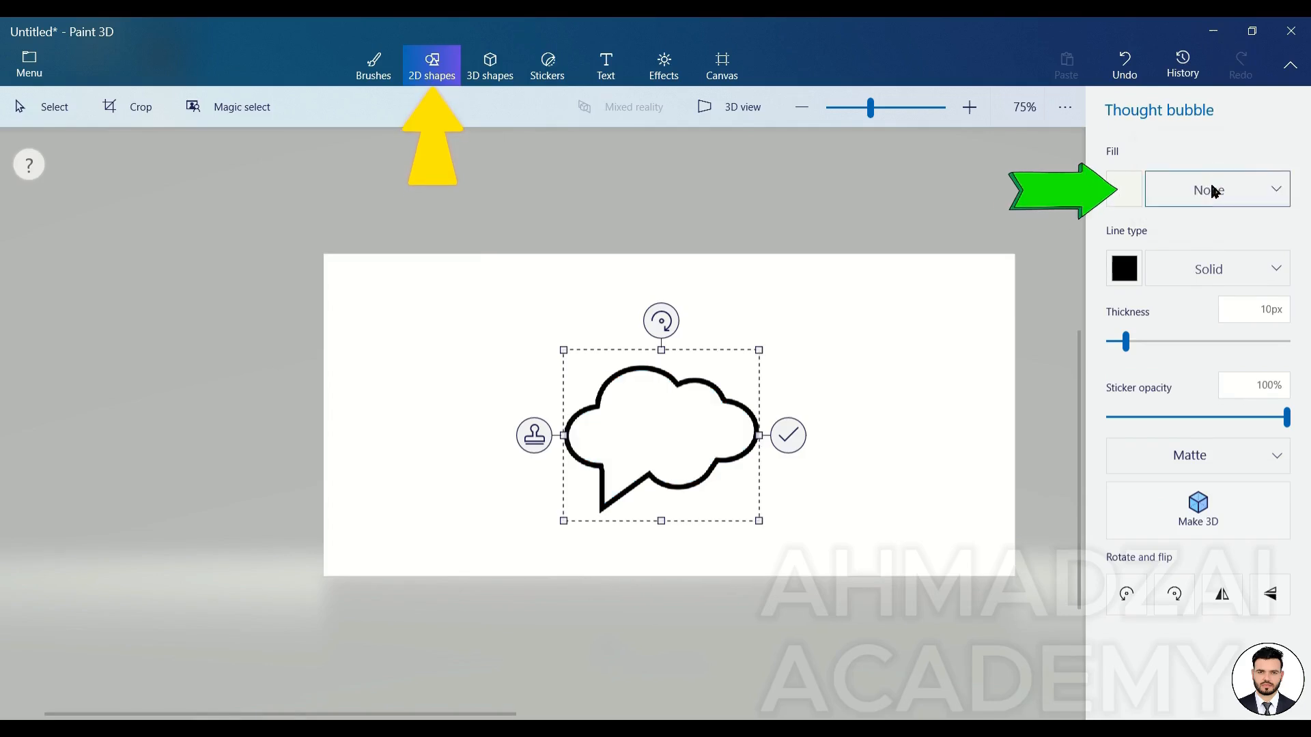
{"action": "left_click", "coordinate": [1212, 191]}
{"action": "left_click", "coordinate": [1207, 227]}
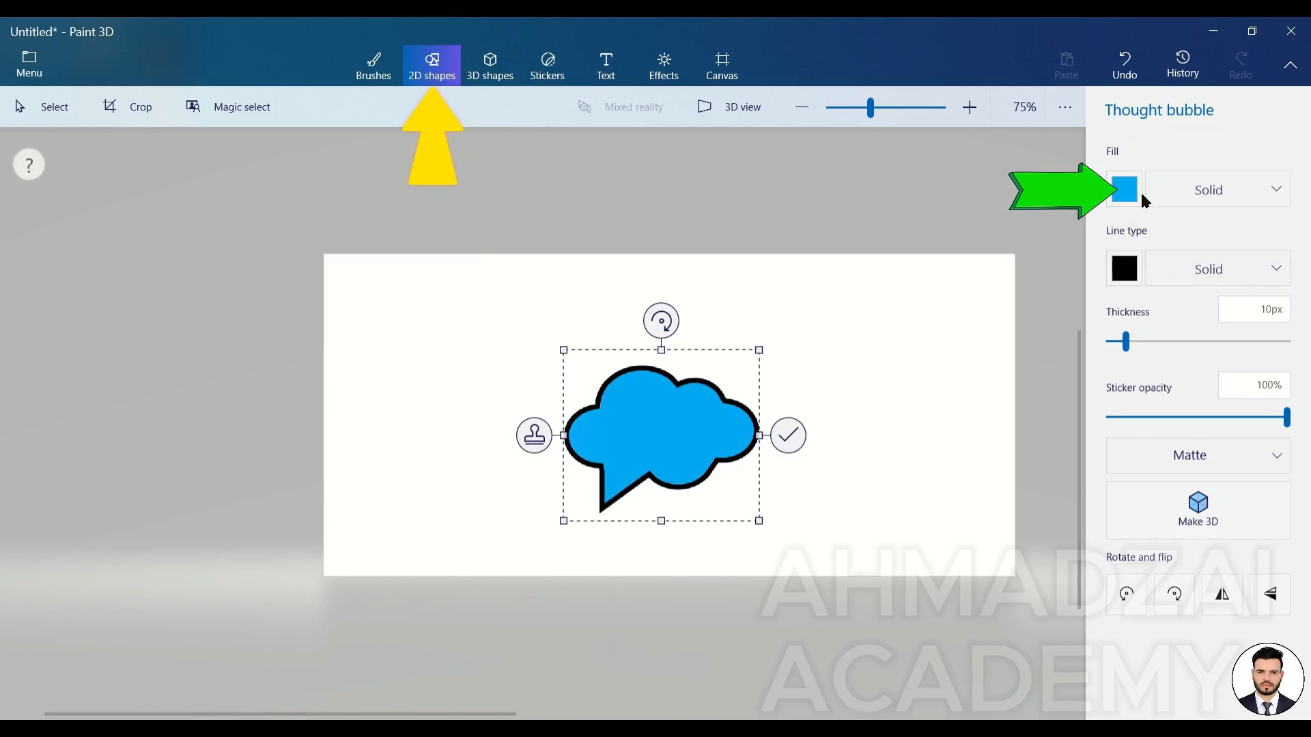
{"action": "left_click", "coordinate": [1139, 195]}
{"action": "left_click", "coordinate": [1199, 248]}
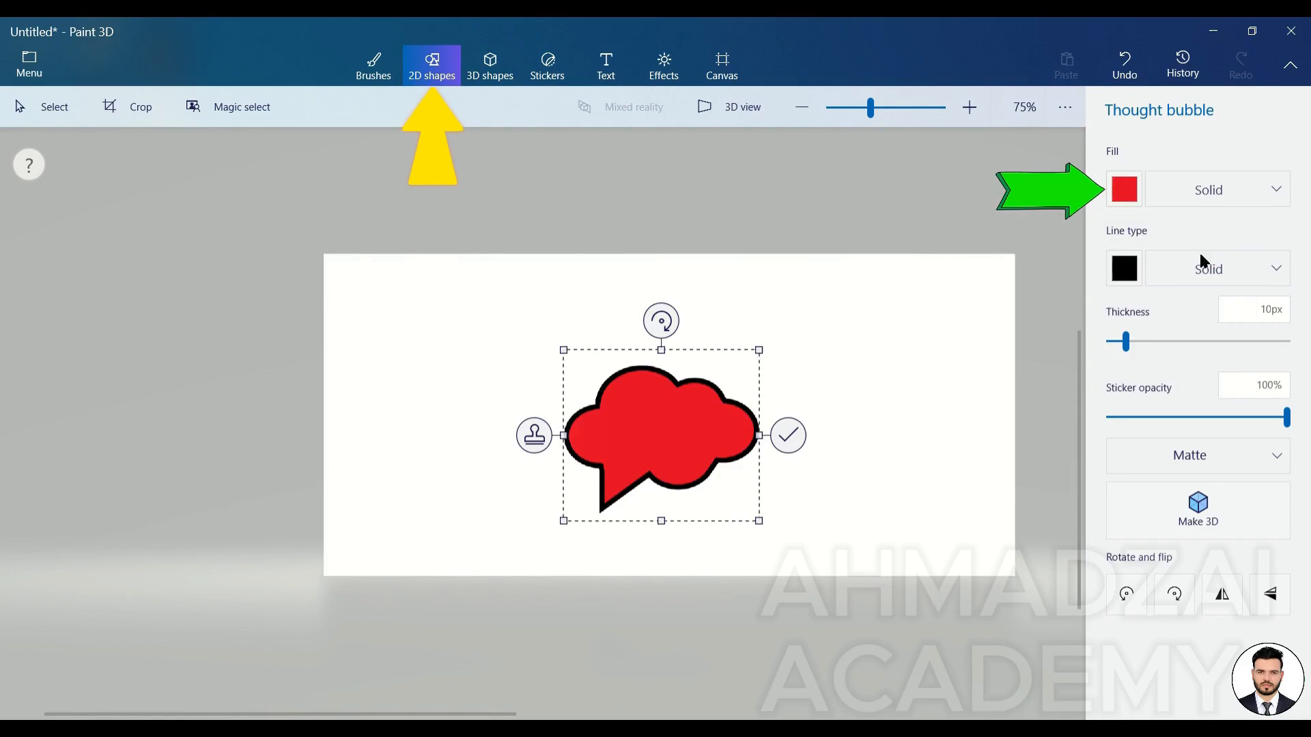
Change the thought bubble's outline colour to indigo blue, try line type None and return it to Solid.
{"action": "left_click", "coordinate": [1124, 268]}
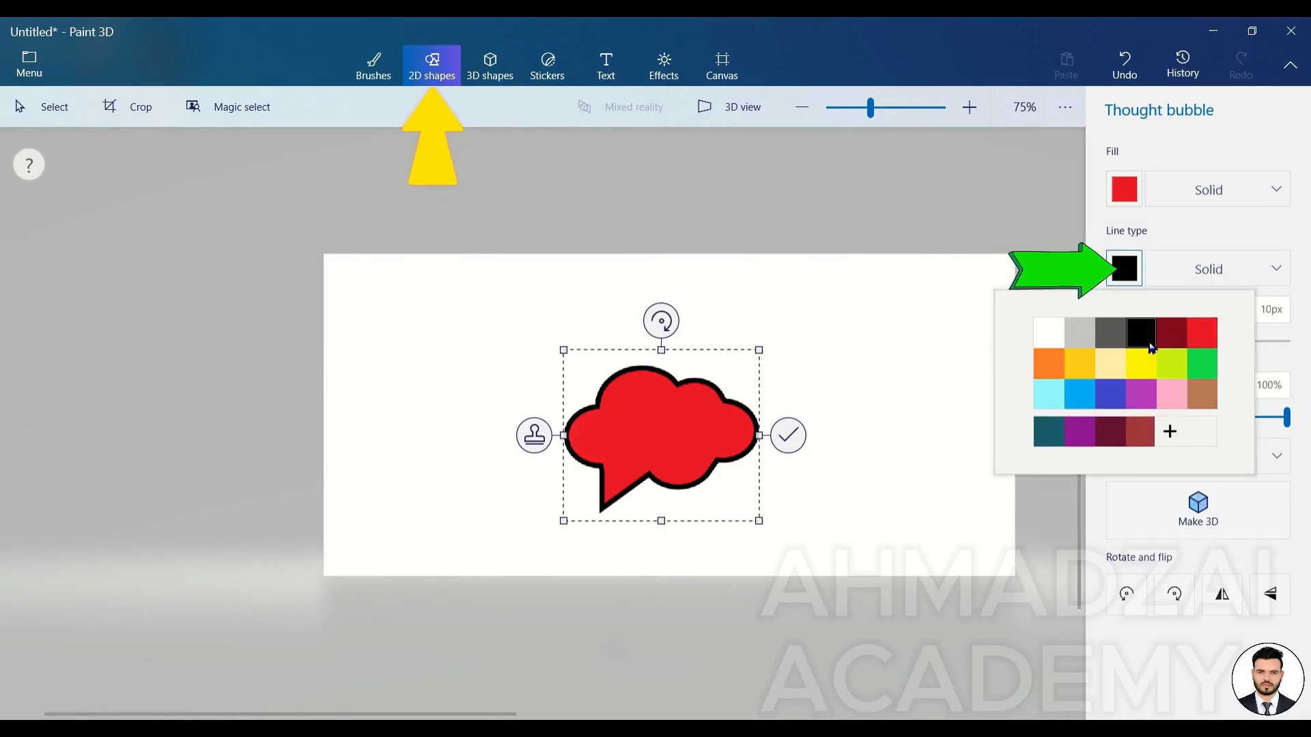
{"action": "left_click", "coordinate": [1117, 400]}
{"action": "left_click", "coordinate": [1209, 270]}
{"action": "left_click", "coordinate": [1230, 226]}
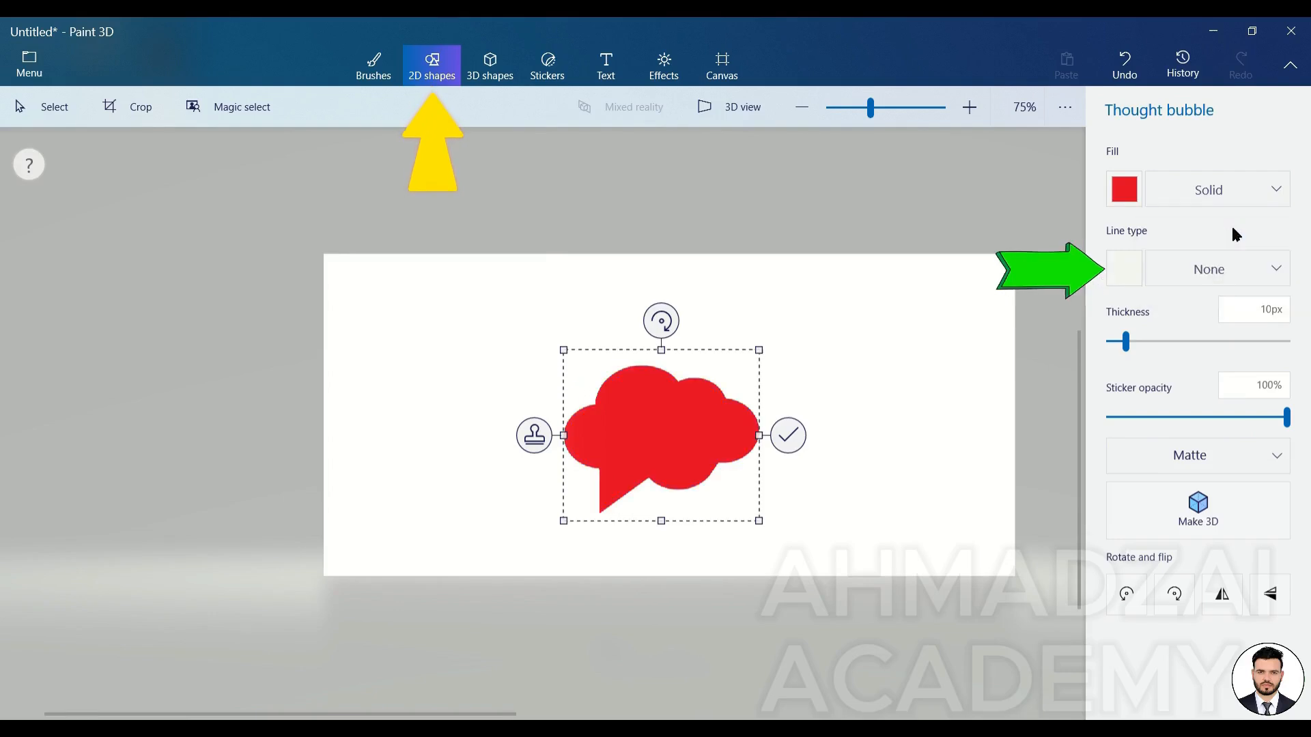
{"action": "left_click", "coordinate": [1212, 266]}
{"action": "left_click", "coordinate": [1222, 303]}
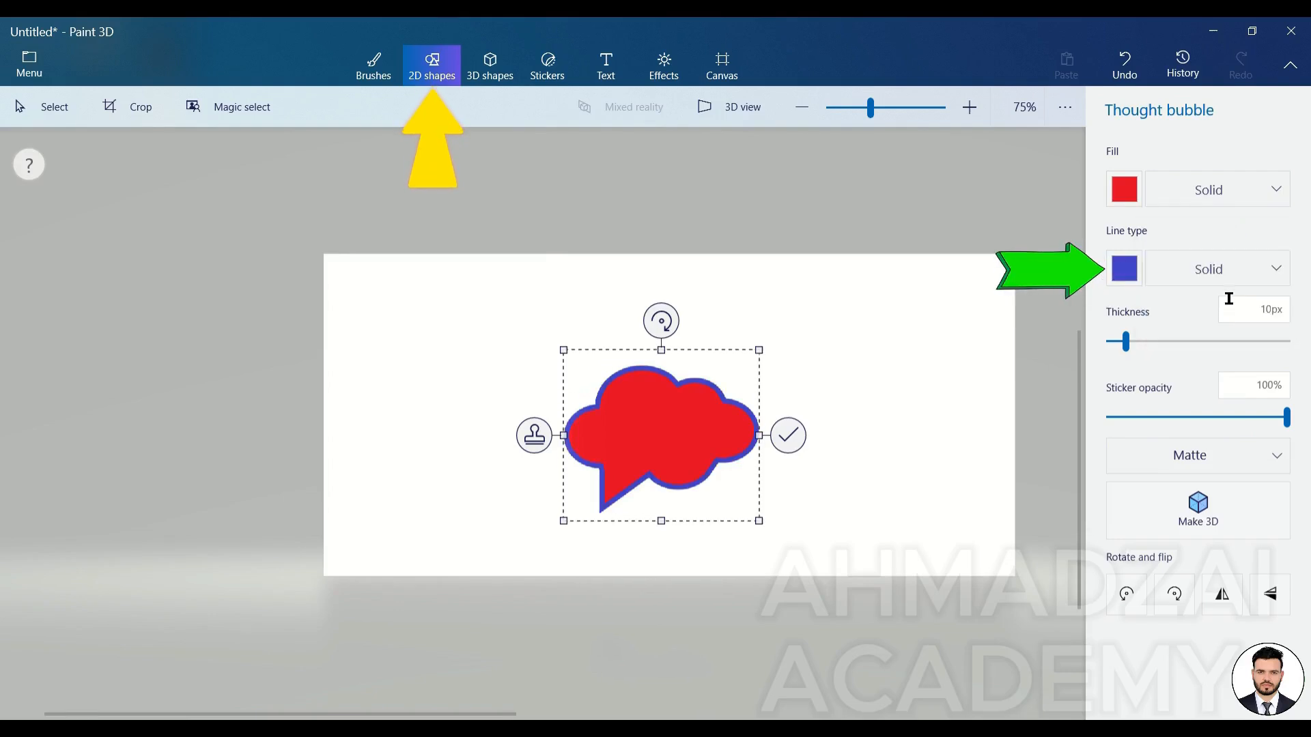
Set the thought bubble's outline thickness to 36 px and its sticker opacity to 100%.
{"action": "left_click", "coordinate": [1287, 319]}
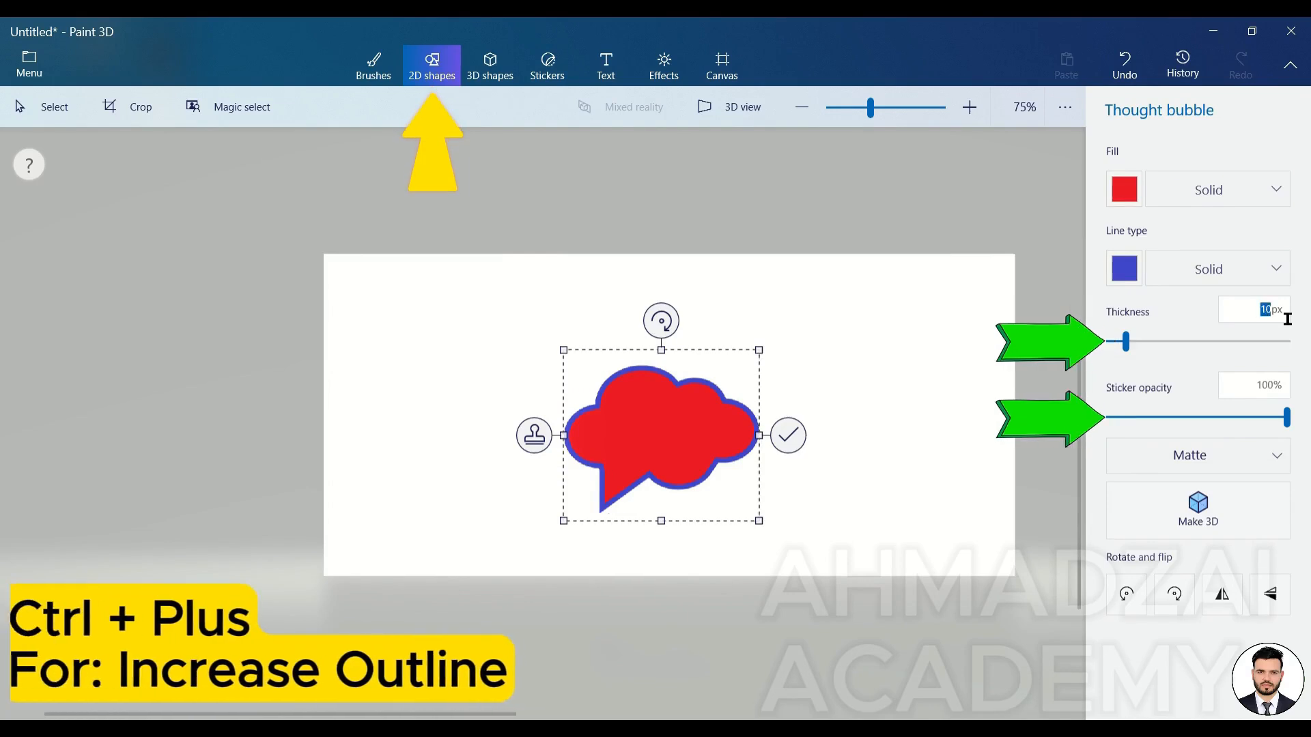
{"action": "left_click_drag", "start_coordinate": [1130, 343], "coordinate": [1171, 342]}
{"action": "mouse_move", "coordinate": [1286, 417]}
{"action": "left_mouse_down"}
{"action": "mouse_move", "coordinate": [1140, 410]}
{"action": "mouse_move", "coordinate": [1170, 408]}
{"action": "mouse_move", "coordinate": [1174, 429]}
{"action": "mouse_move", "coordinate": [1278, 418]}
{"action": "mouse_move", "coordinate": [1310, 429]}
{"action": "left_mouse_up"}
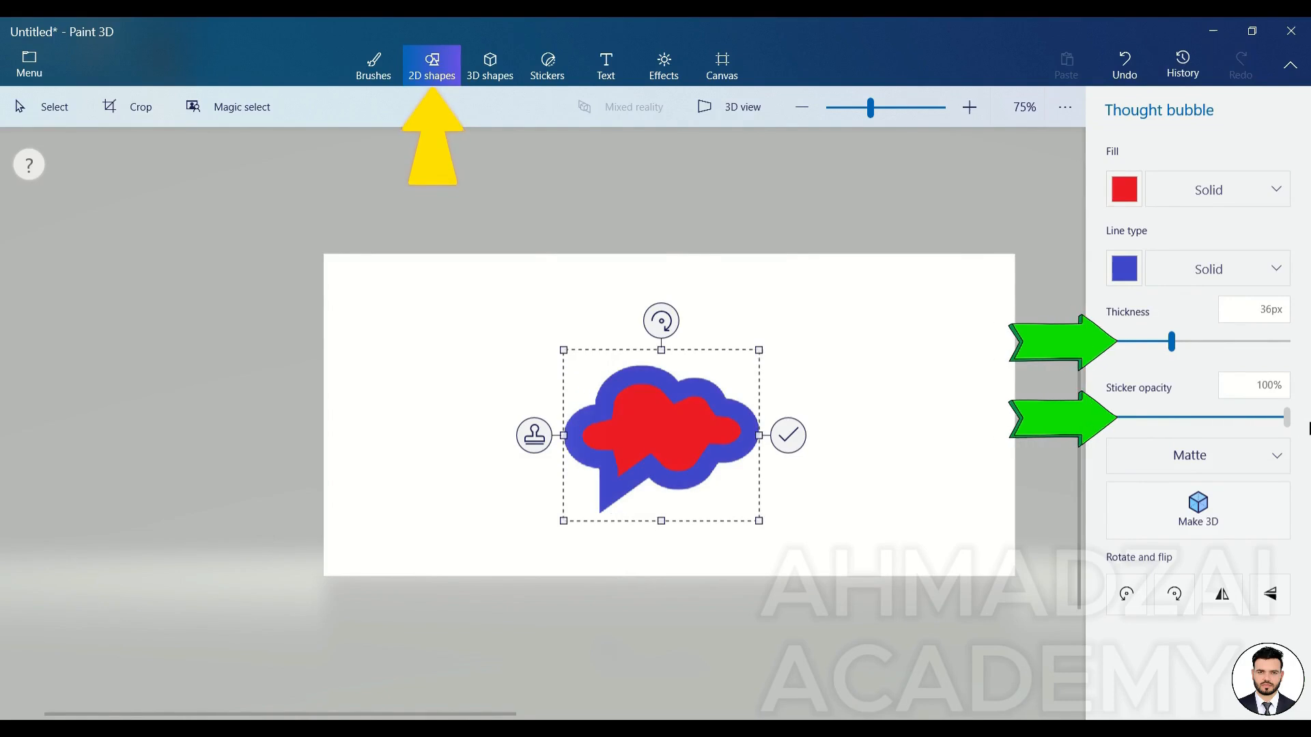
Try the Gloss and Dull metal finishes on the thought bubble and return it to Matte.
{"action": "left_click", "coordinate": [1264, 466]}
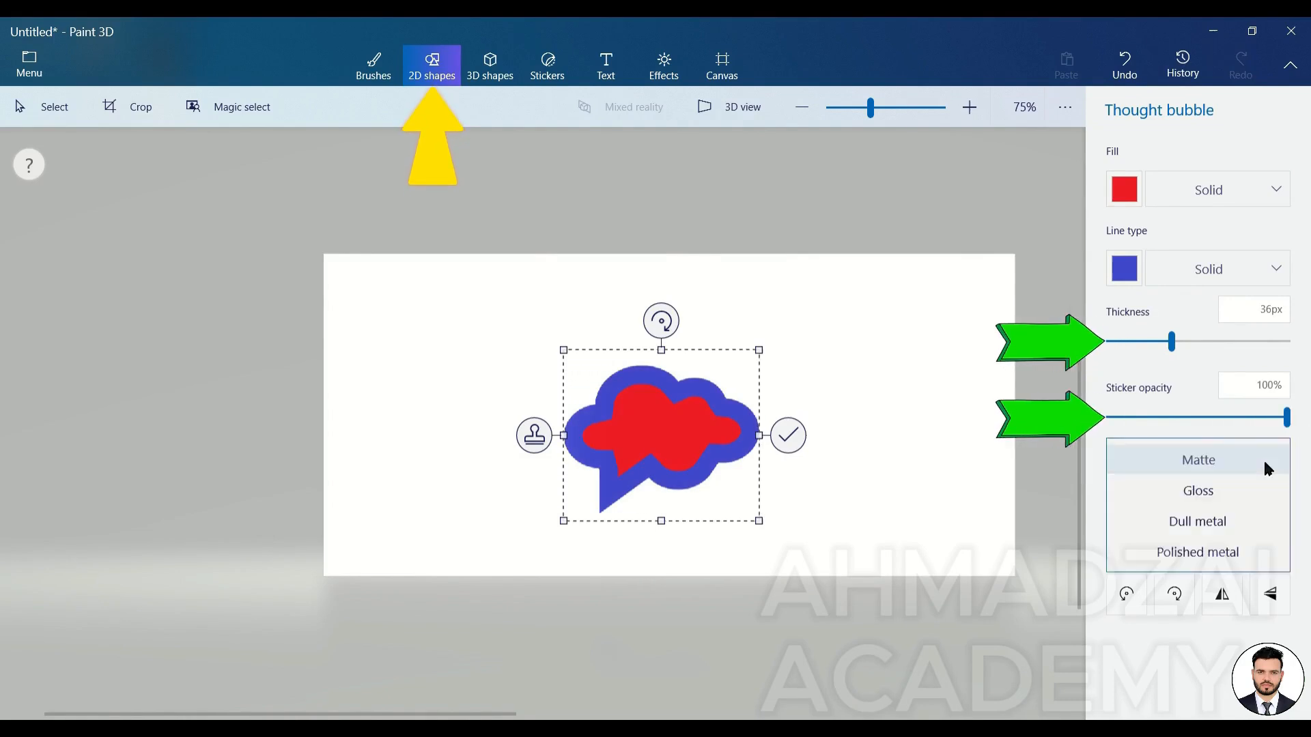
{"action": "left_click", "coordinate": [1230, 491]}
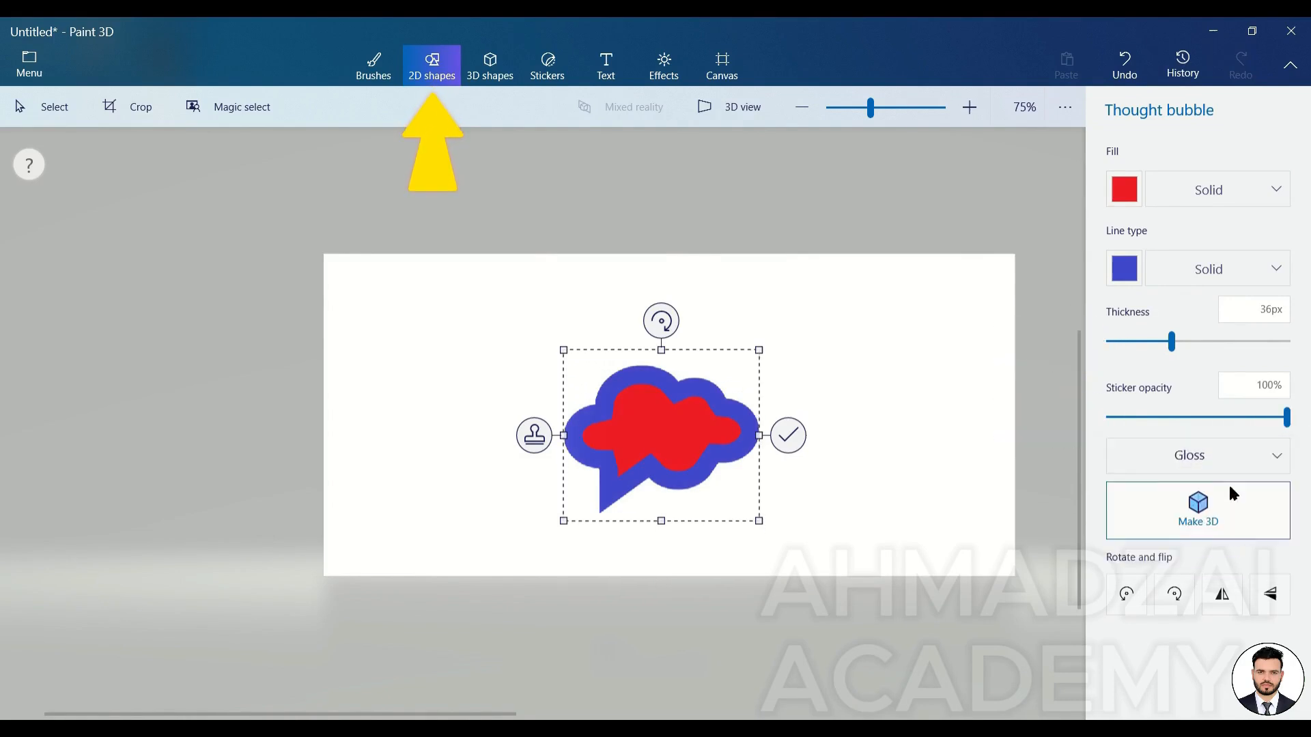
{"action": "left_click", "coordinate": [1212, 455]}
{"action": "left_click", "coordinate": [1207, 487]}
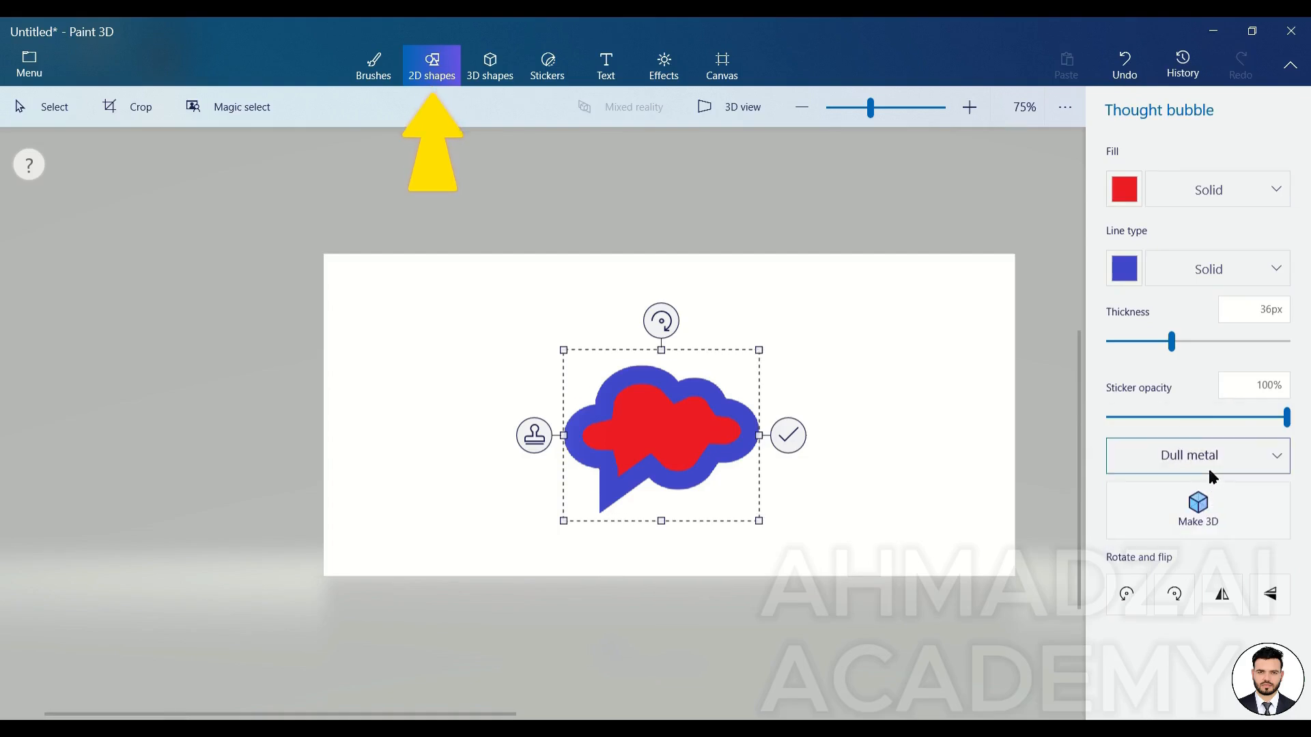
{"action": "left_click", "coordinate": [1208, 469]}
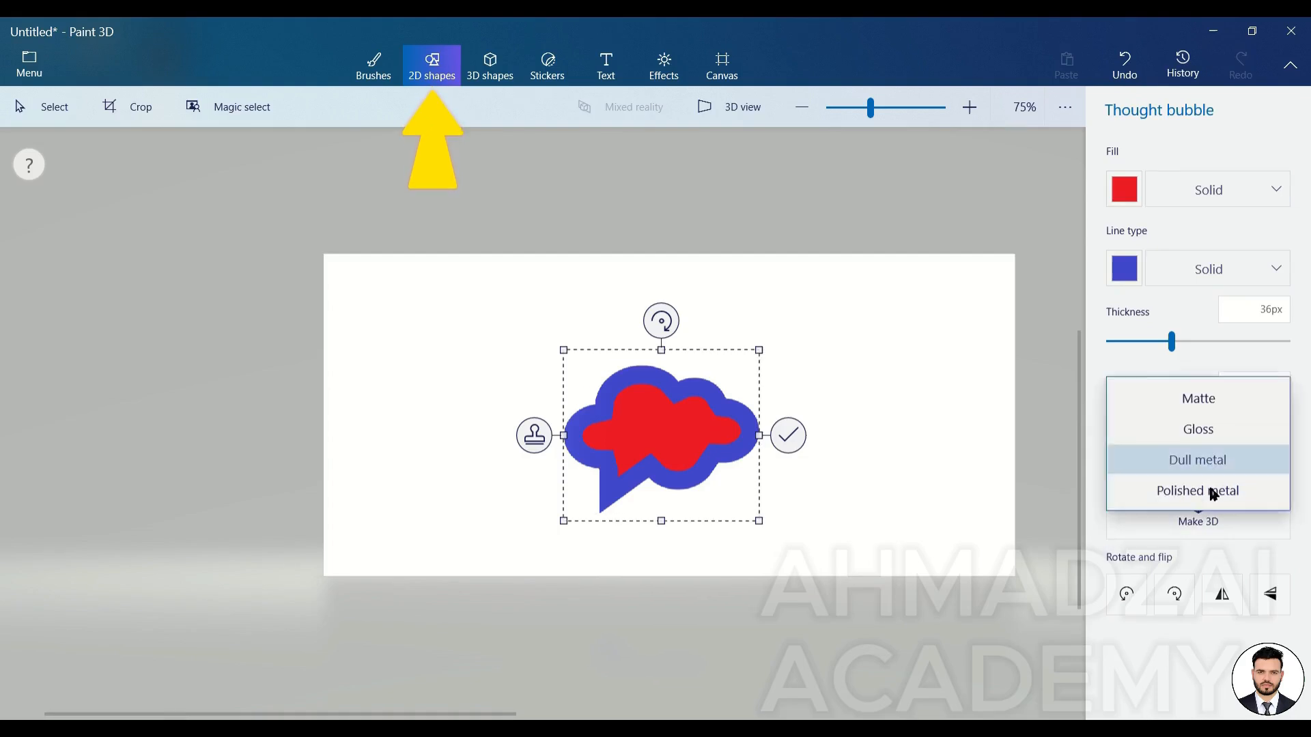
{"action": "left_click", "coordinate": [1227, 400]}
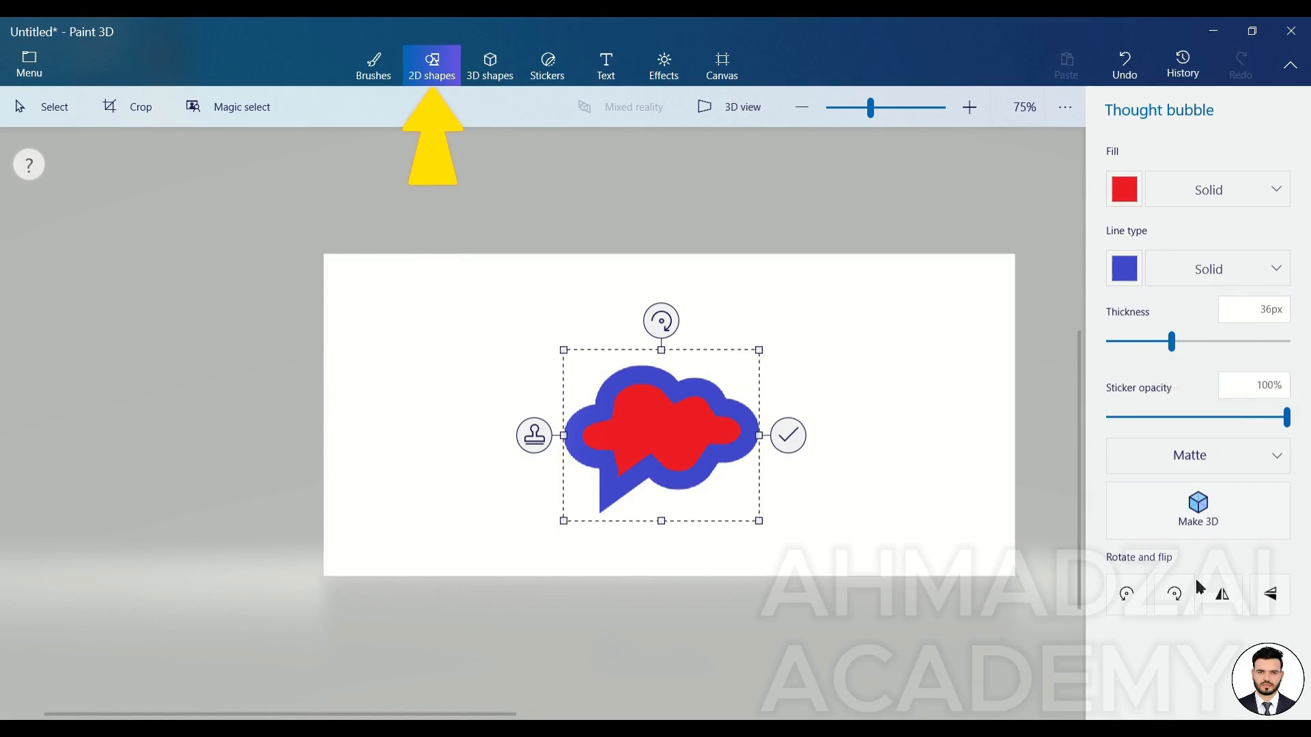
Rotate the thought bubble clockwise through a full turn and back counterclockwise through a full turn, in quarter-turn increments.
{"action": "left_click", "coordinate": [1170, 595]}
{"action": "left_click", "coordinate": [1167, 597]}
{"action": "left_click", "coordinate": [1168, 597]}
{"action": "left_click", "coordinate": [1164, 598]}
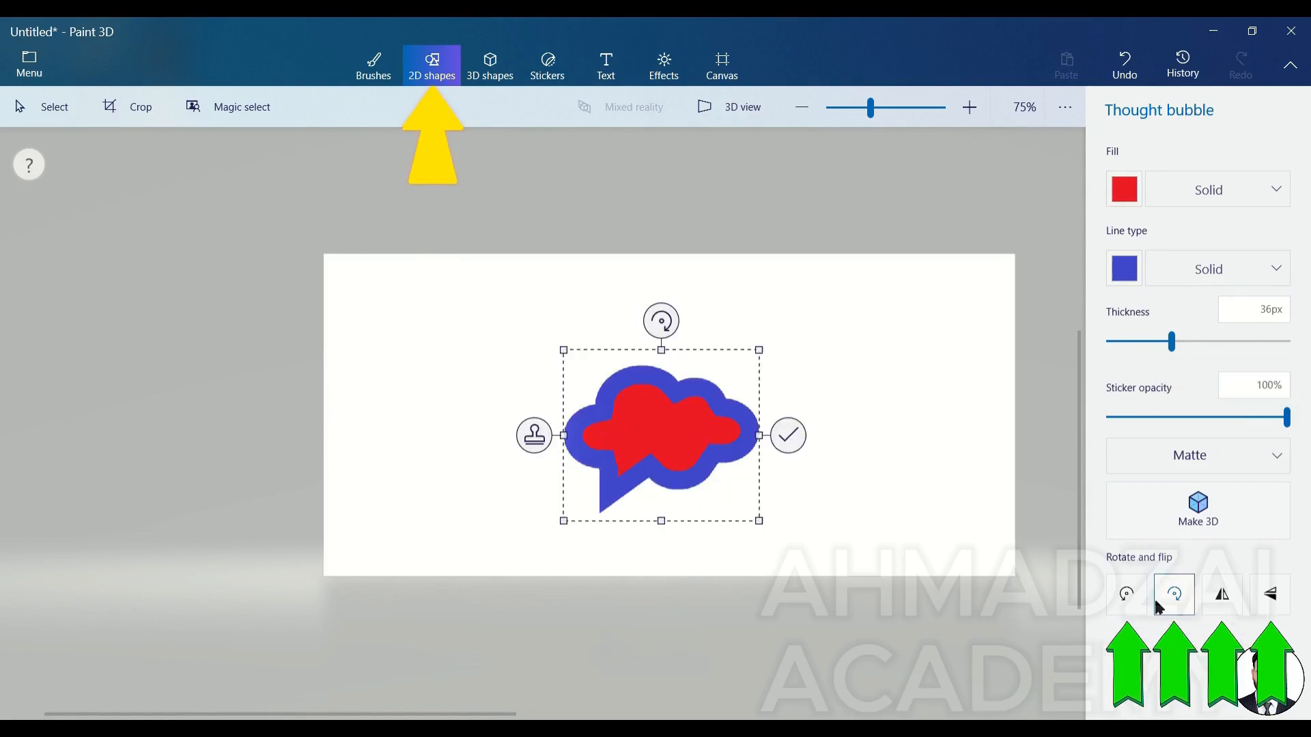
{"action": "left_click", "coordinate": [1121, 597]}
{"action": "left_click", "coordinate": [1121, 597]}
{"action": "left_click", "coordinate": [1122, 598]}
{"action": "left_click", "coordinate": [1122, 597]}
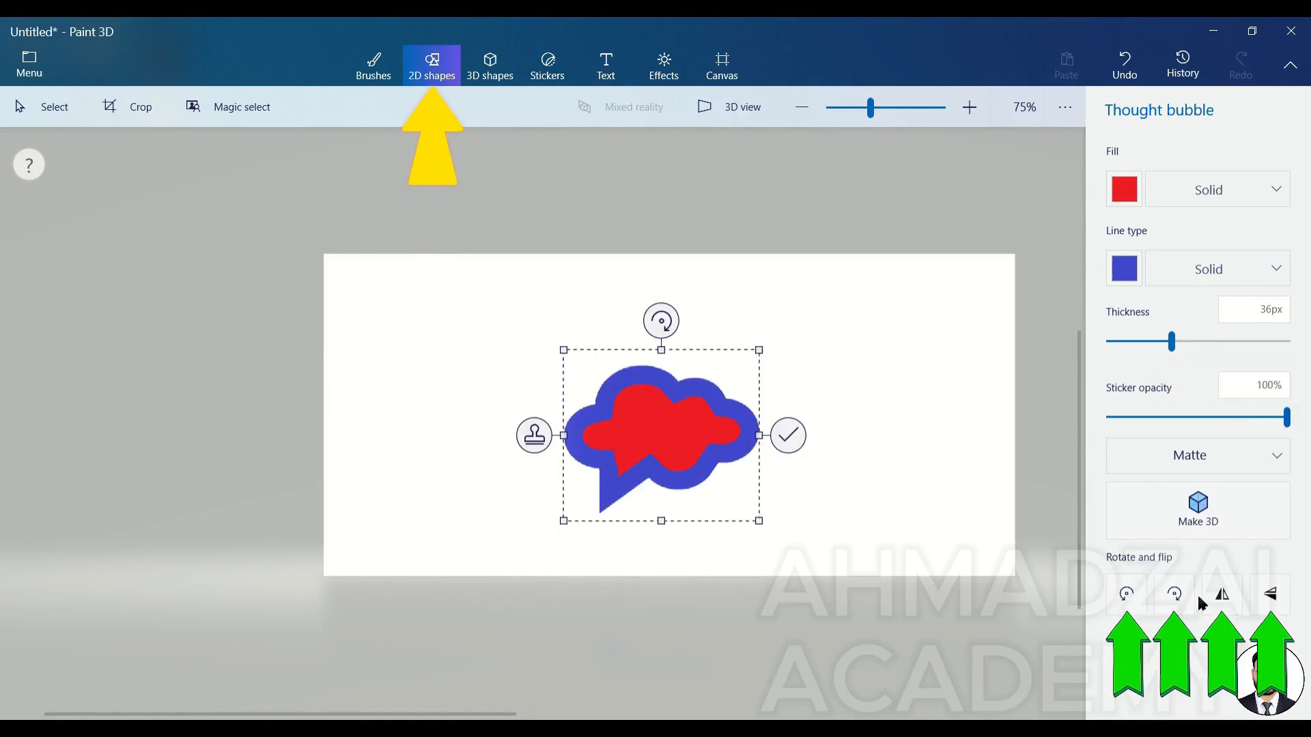
Flip the thought bubble horizontally twice and flip it vertically once.
{"action": "left_click", "coordinate": [1222, 595]}
{"action": "left_click", "coordinate": [1222, 596]}
{"action": "left_click", "coordinate": [1267, 595]}
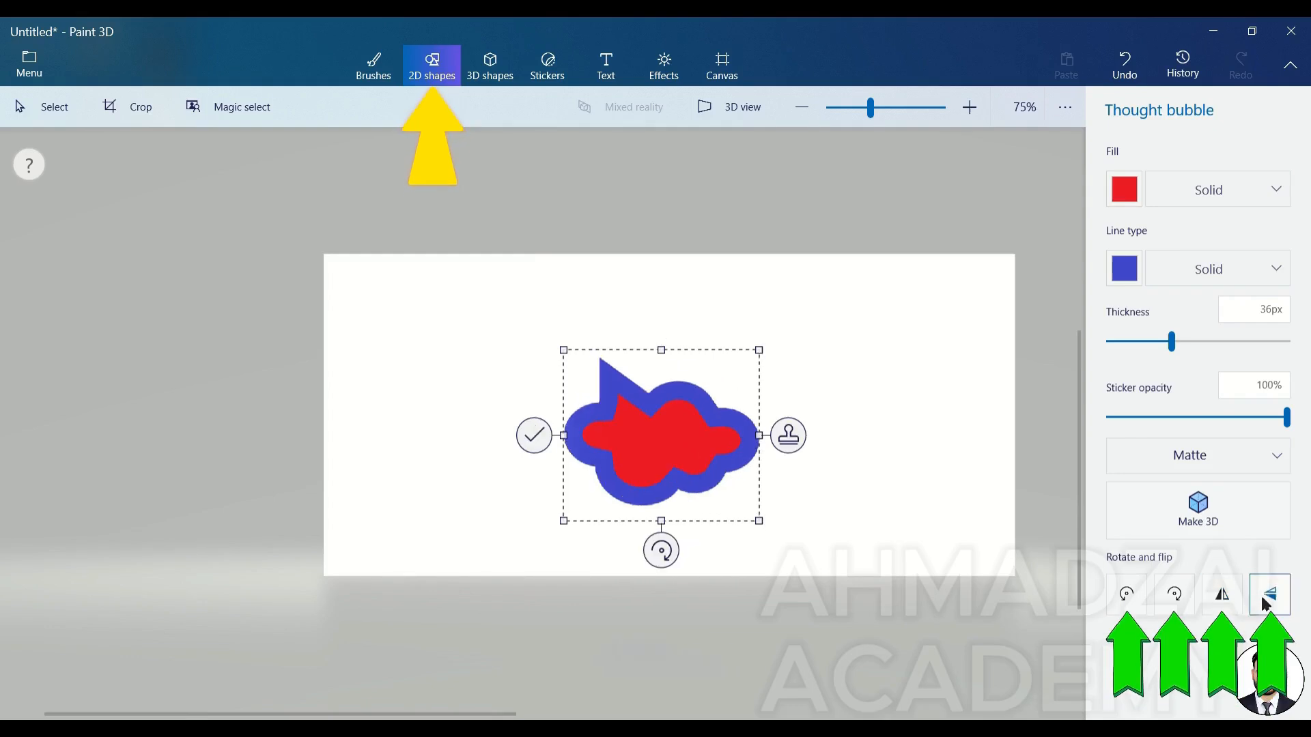
Flip the thought bubble vertically once more and delete it from the canvas.
{"action": "left_click", "coordinate": [1267, 597]}
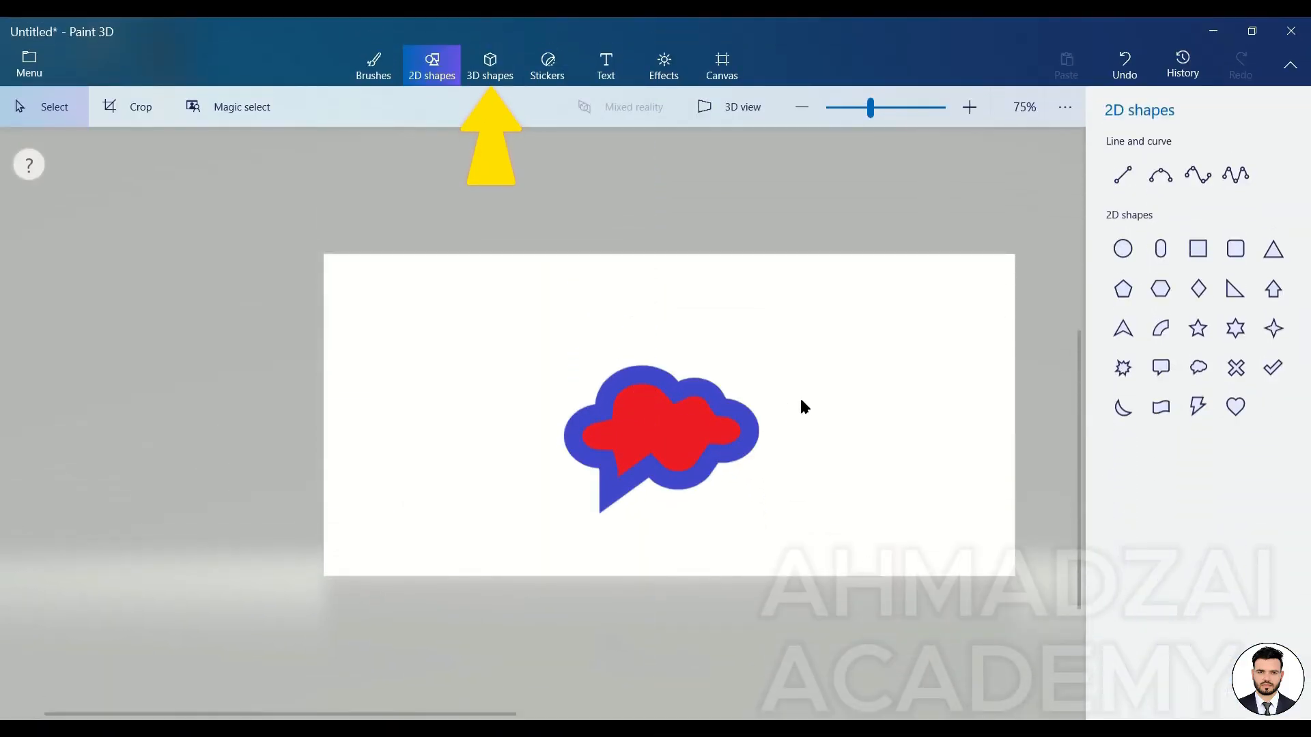
{"action": "key", "text": "ctrl+a"}
{"action": "key", "text": "Delete"}
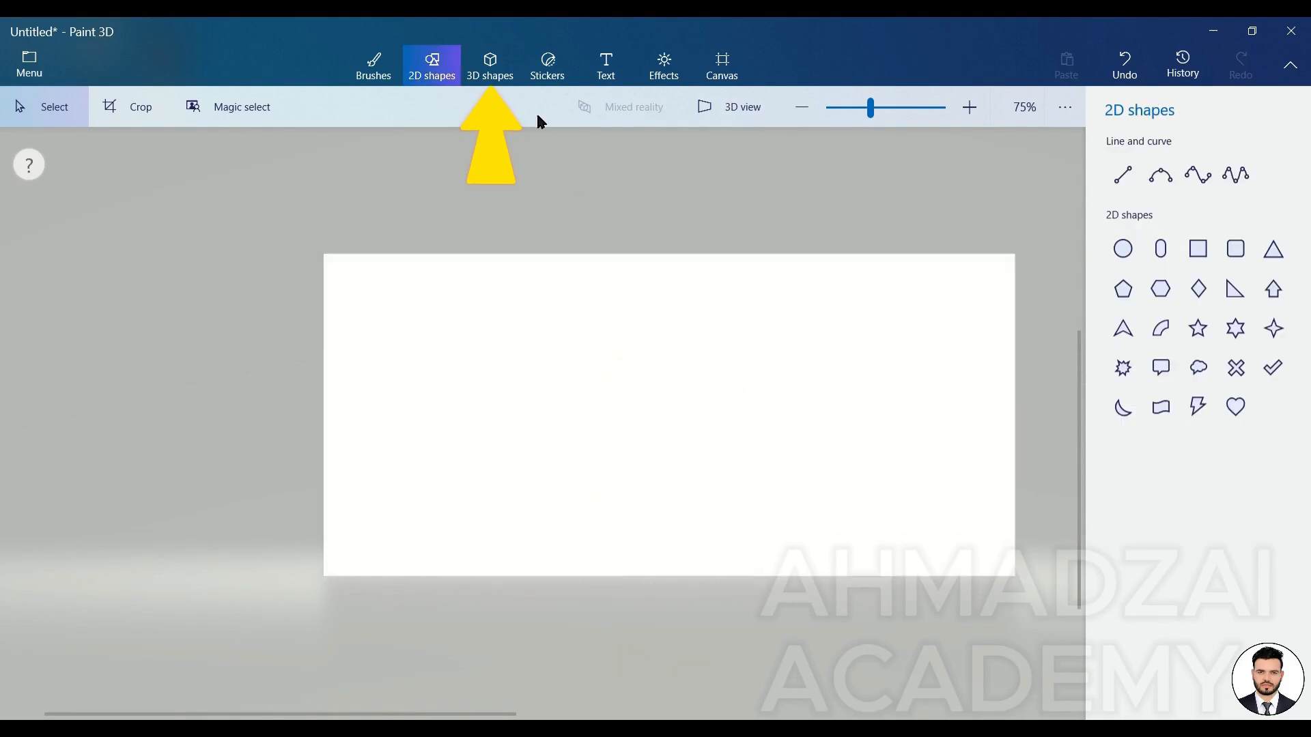
Insert a dark red polished-metal 3D cube on the left half of the canvas.
{"action": "left_click", "coordinate": [489, 64]}
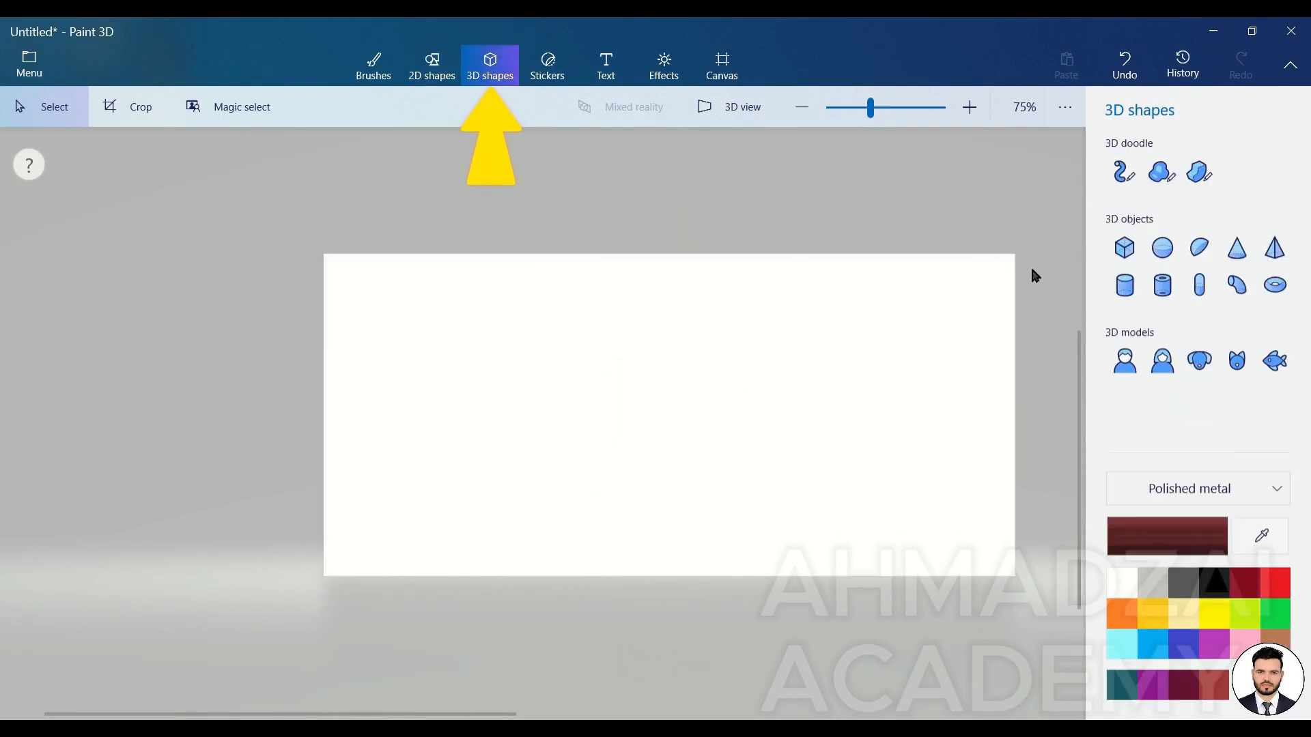
{"action": "left_click", "coordinate": [1124, 247]}
{"action": "left_click_drag", "start_coordinate": [456, 316], "coordinate": [609, 452]}
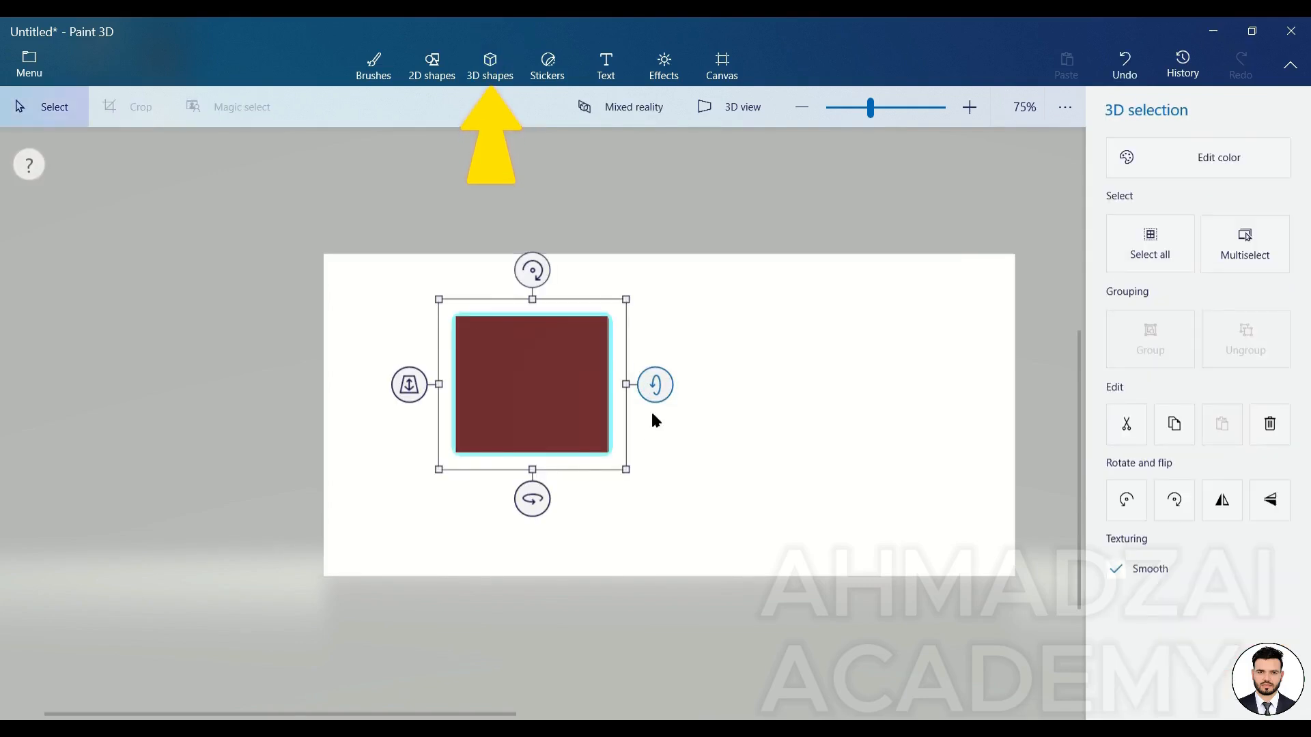
{"action": "left_click", "coordinate": [764, 441]}
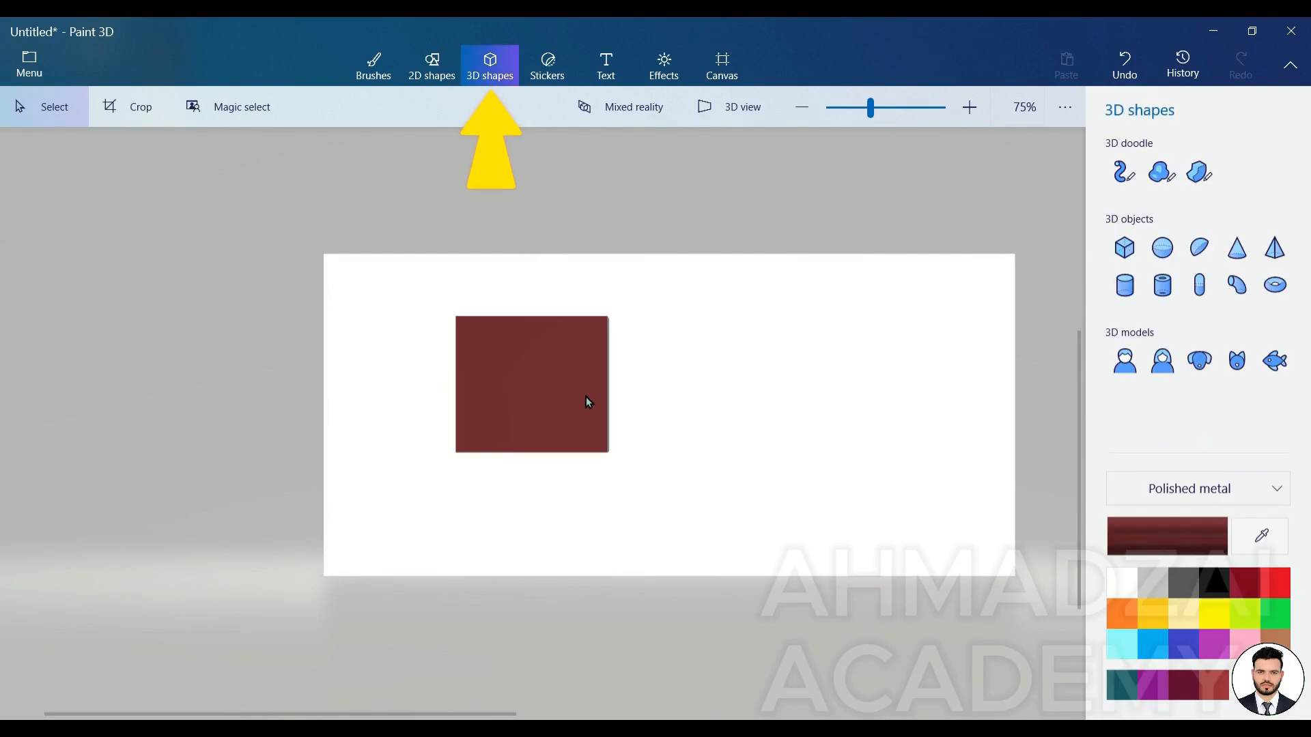
Examine the cube from the side and the front in 3D view.
{"action": "left_click", "coordinate": [714, 106]}
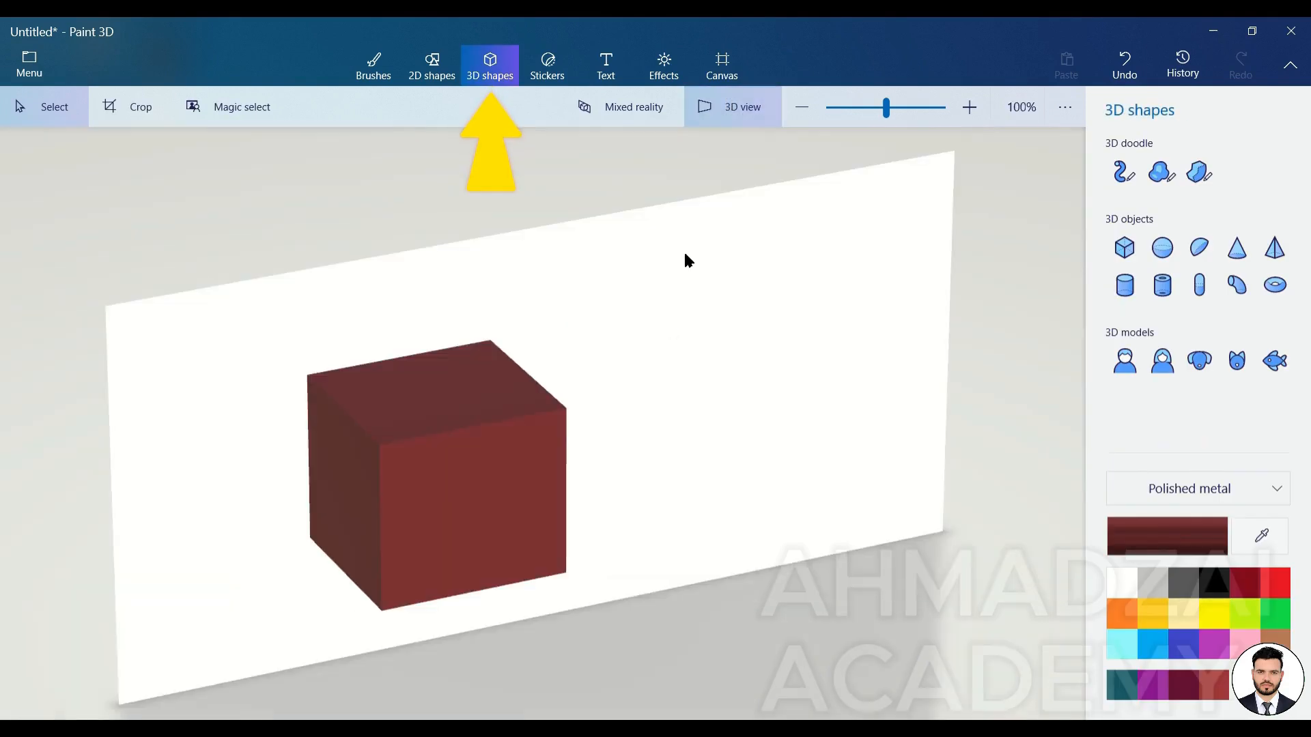
{"action": "left_click_drag", "start_coordinate": [632, 386], "coordinate": [823, 359]}
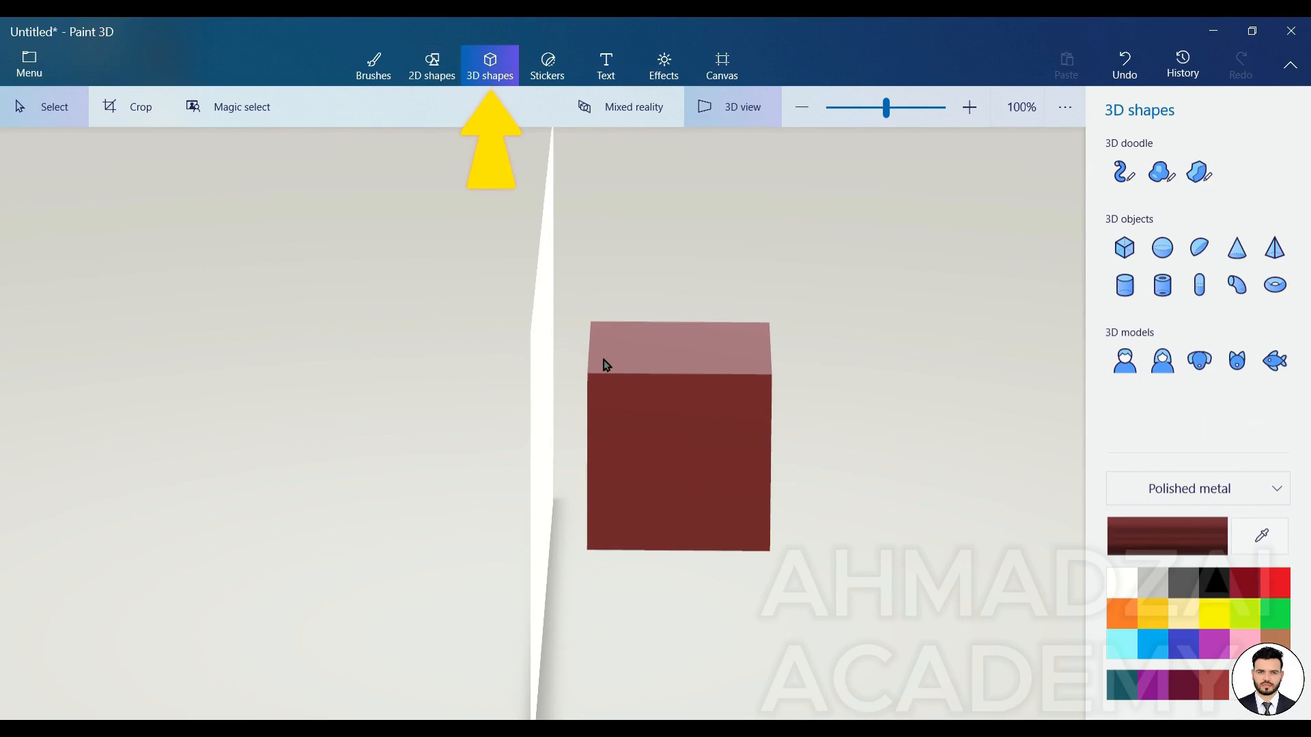
{"action": "left_click_drag", "start_coordinate": [561, 455], "coordinate": [326, 505]}
{"action": "left_click", "coordinate": [386, 411]}
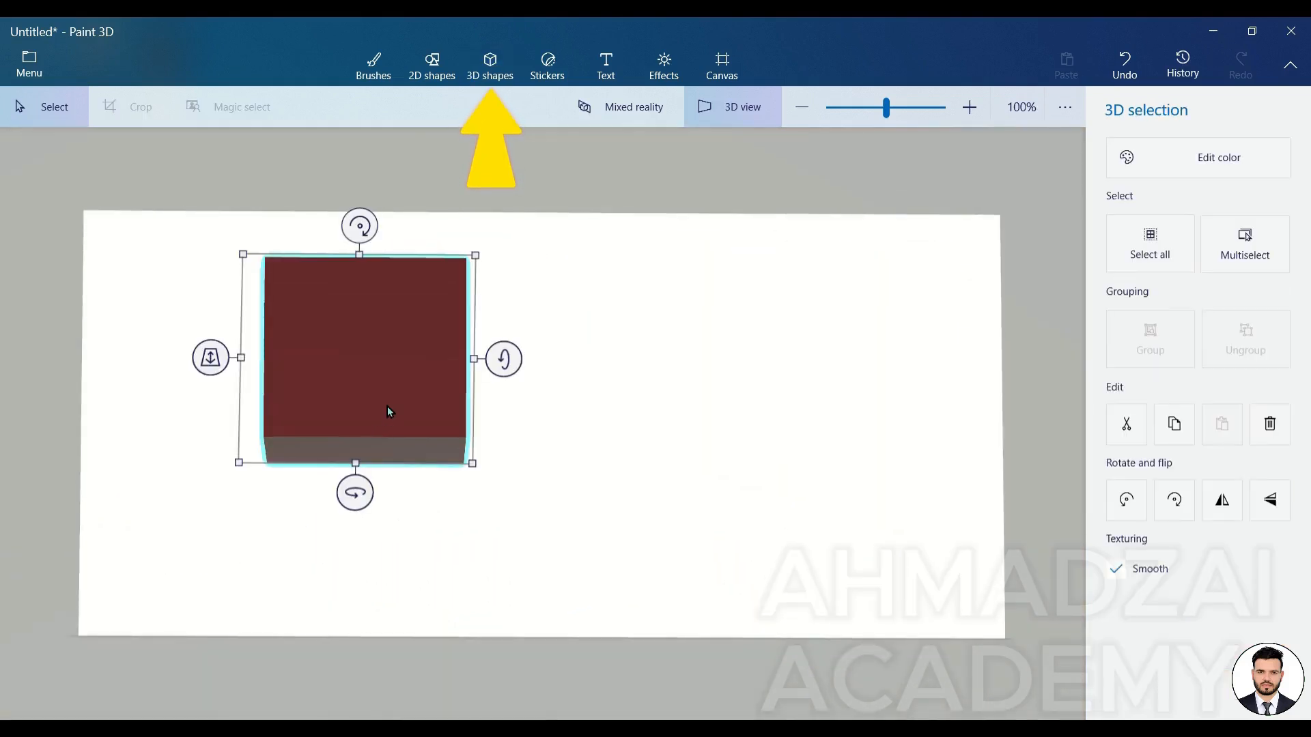
{"action": "left_click", "coordinate": [744, 284]}
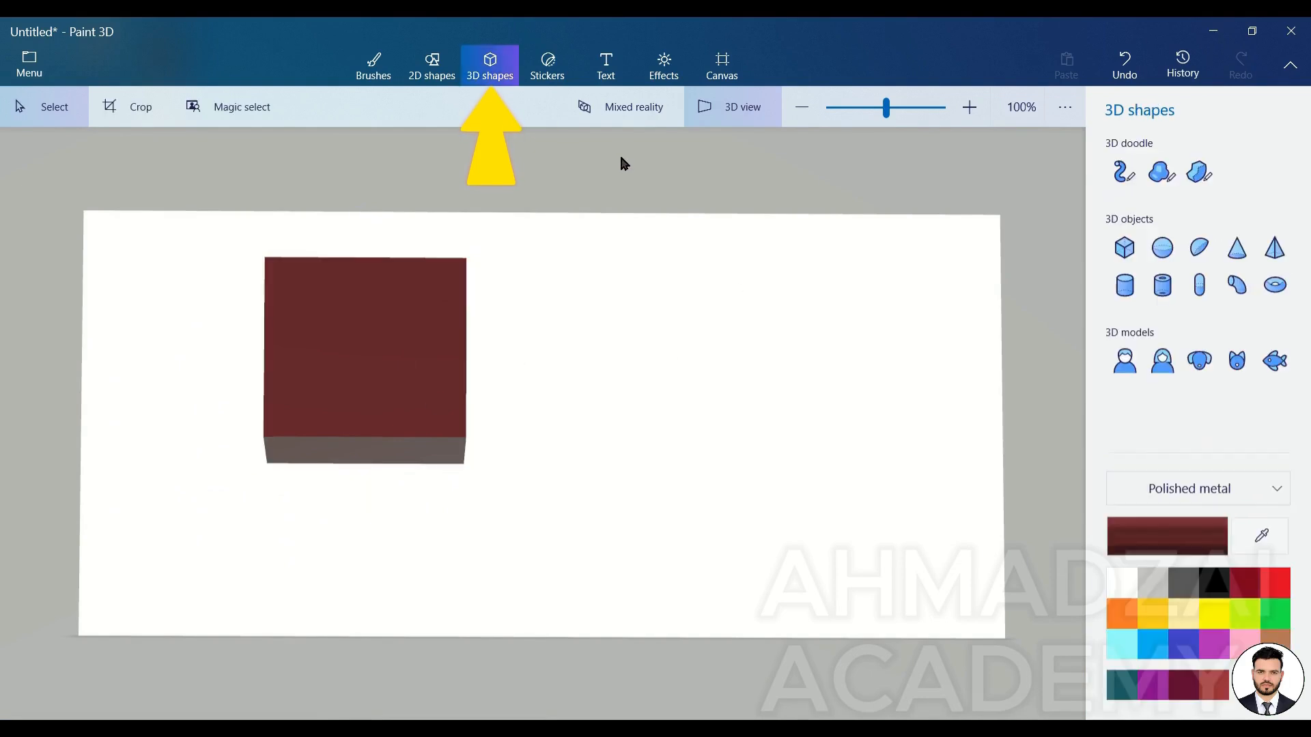
Hide the canvas and rotate the cube vertically and sideways so its top and one side face show.
{"action": "left_click", "coordinate": [722, 65]}
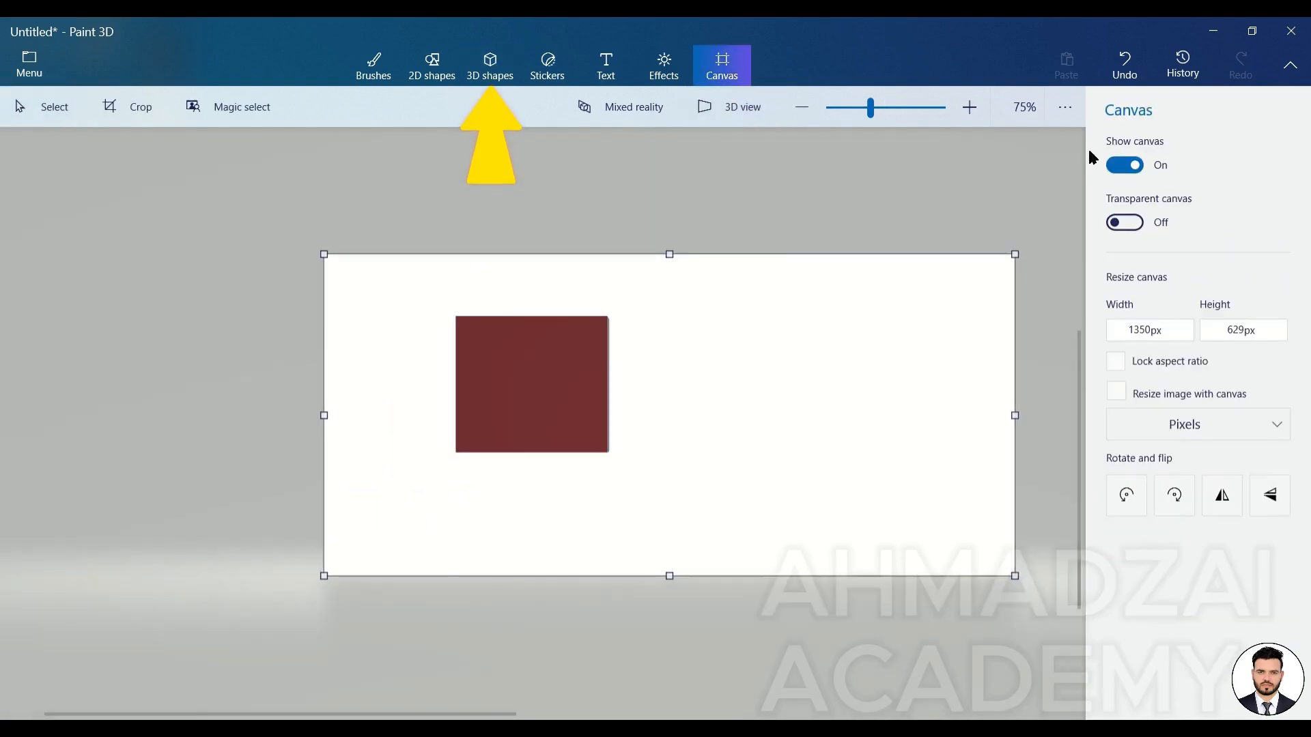
{"action": "left_click", "coordinate": [1126, 172]}
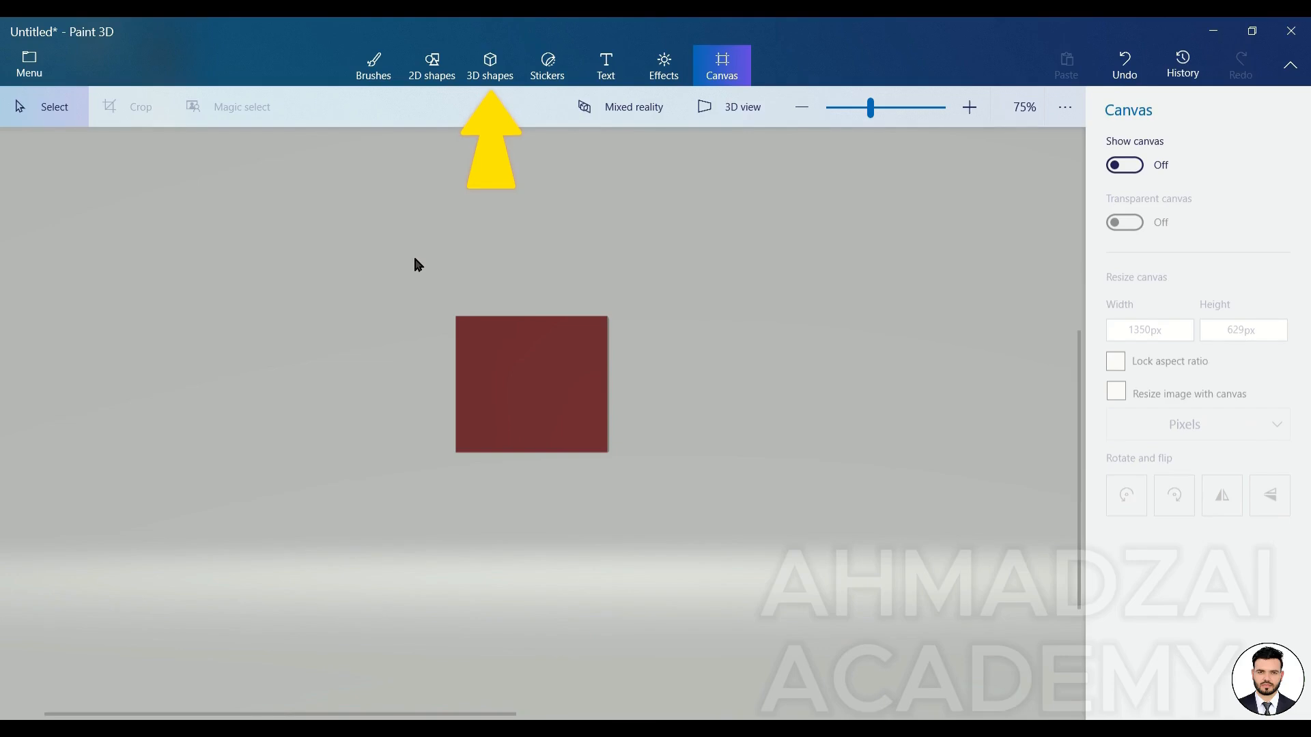
{"action": "left_click", "coordinate": [582, 366]}
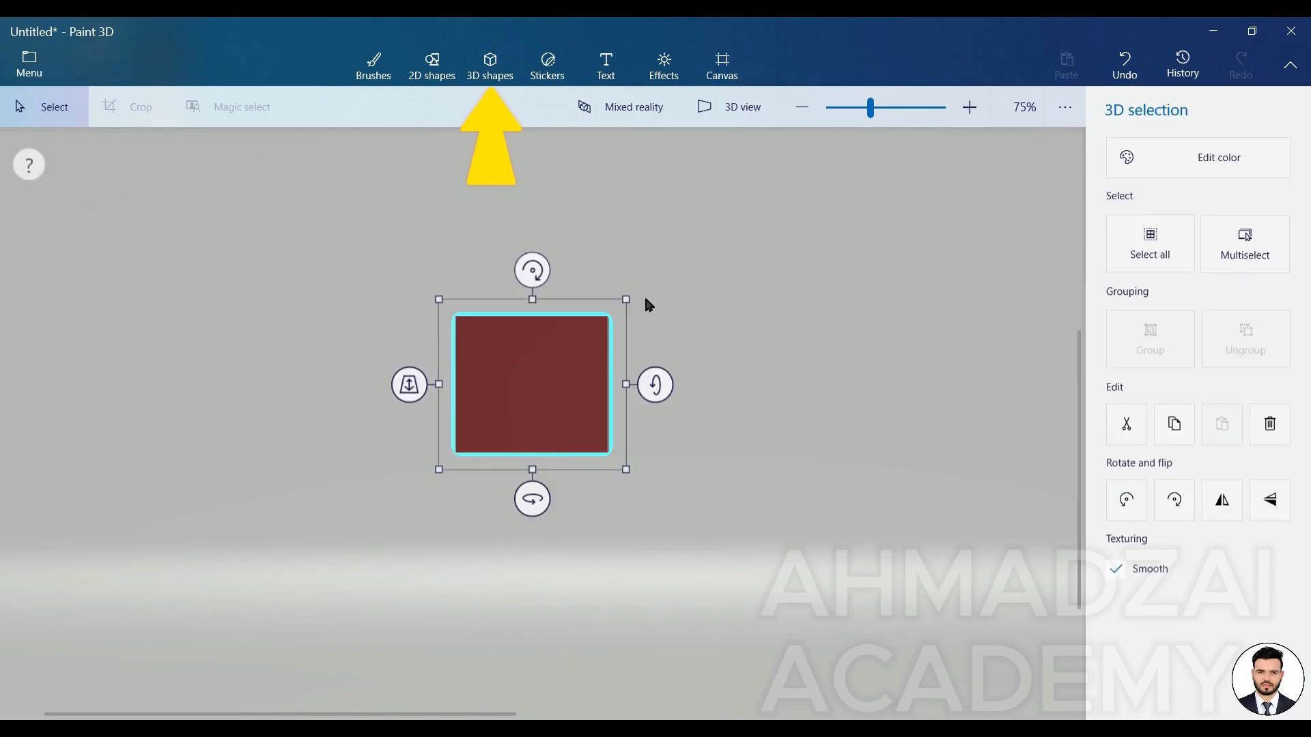
{"action": "mouse_move", "coordinate": [661, 391]}
{"action": "left_mouse_down"}
{"action": "mouse_move", "coordinate": [655, 418]}
{"action": "mouse_move", "coordinate": [664, 375]}
{"action": "mouse_move", "coordinate": [665, 408]}
{"action": "mouse_move", "coordinate": [676, 395]}
{"action": "left_mouse_up"}
{"action": "mouse_move", "coordinate": [529, 257]}
{"action": "left_mouse_down"}
{"action": "mouse_move", "coordinate": [603, 275]}
{"action": "mouse_move", "coordinate": [475, 258]}
{"action": "mouse_move", "coordinate": [551, 267]}
{"action": "left_mouse_up"}
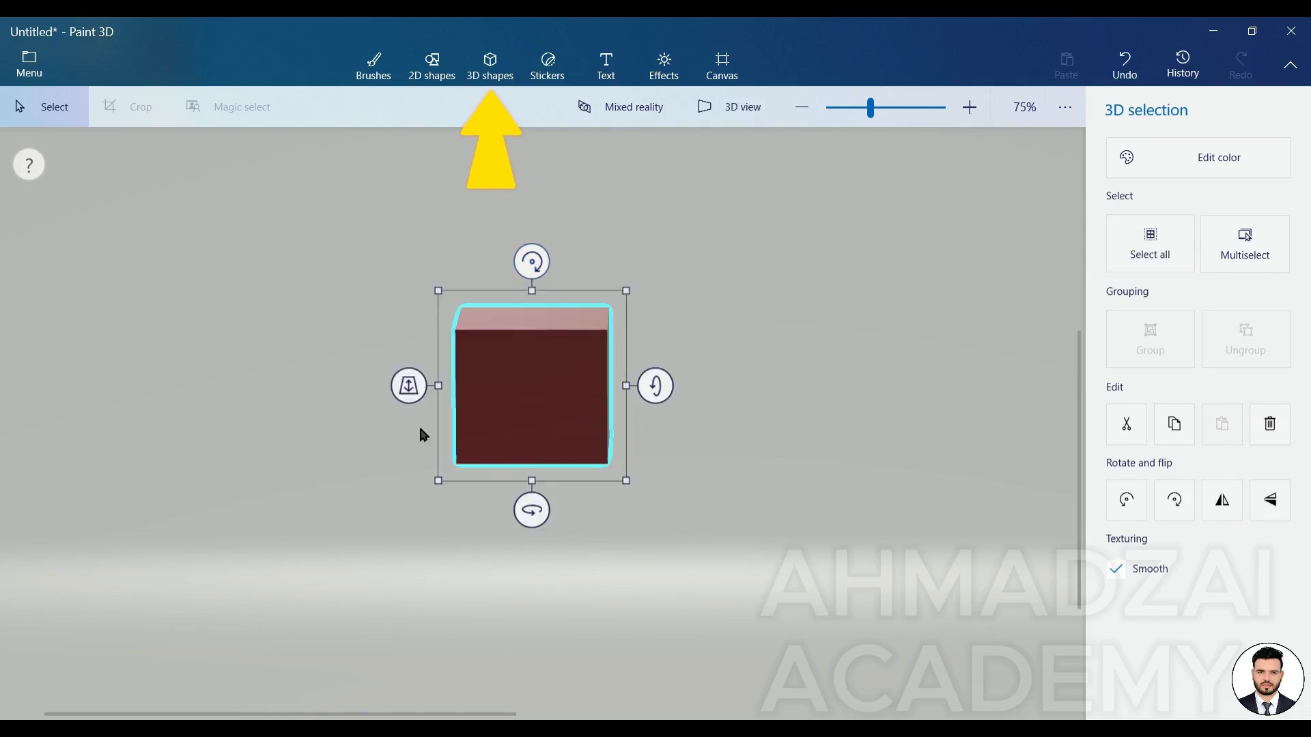
{"action": "left_click_drag", "start_coordinate": [409, 386], "coordinate": [550, 512]}
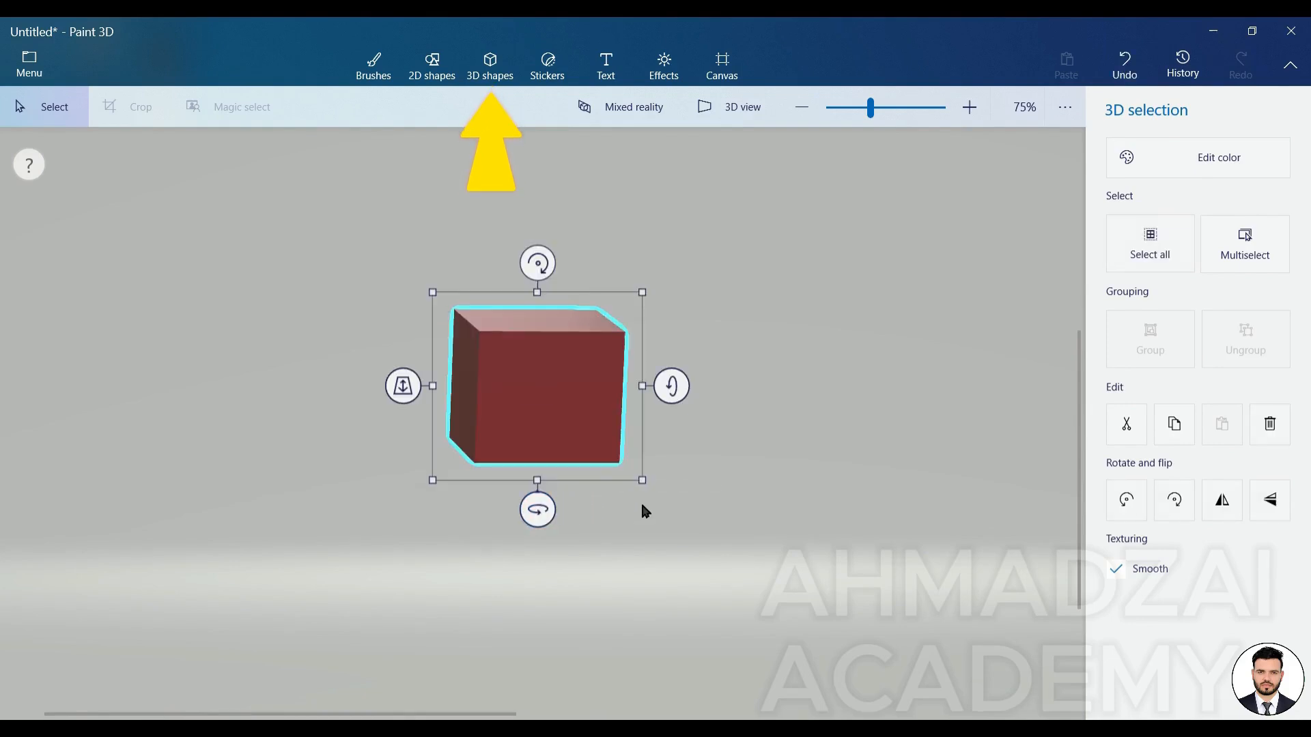
{"action": "left_click", "coordinate": [789, 410]}
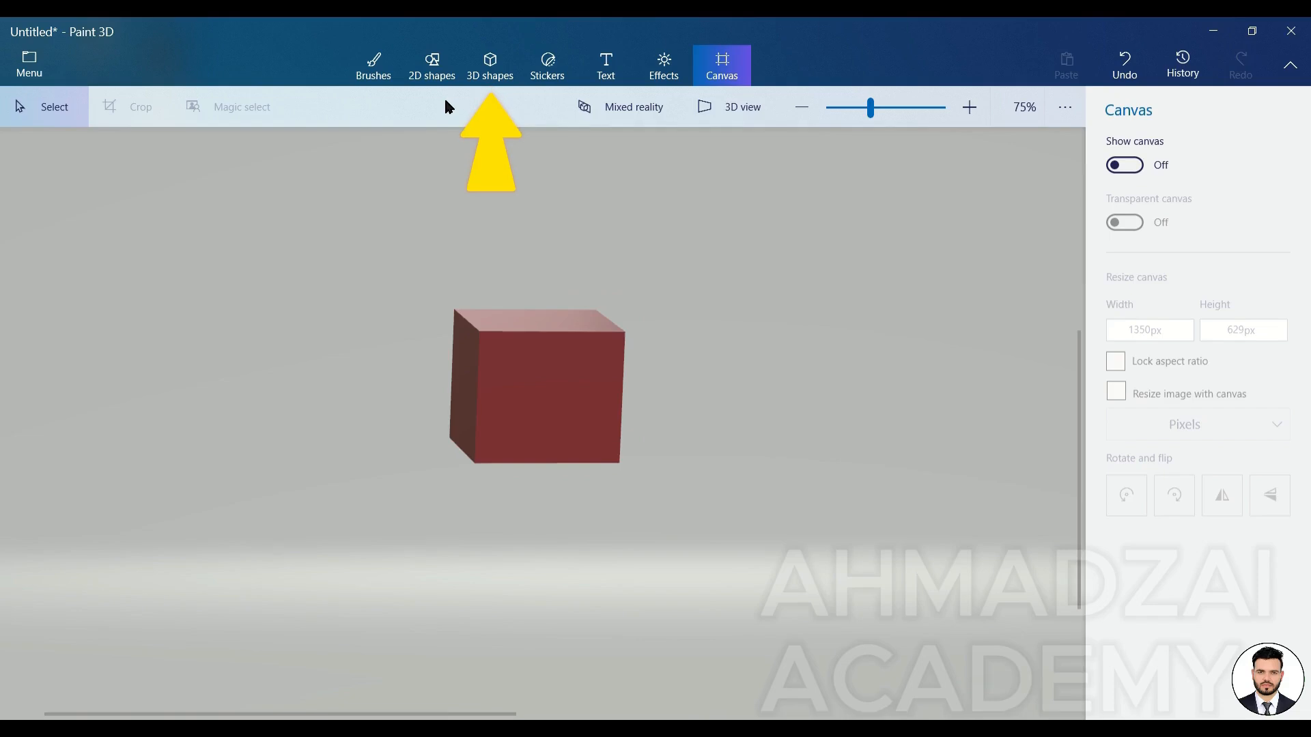
Draw a winding 60 px tube beside the cube with the Tube brush and move its edit points to exaggerate the bends.
{"action": "left_click", "coordinate": [454, 68]}
{"action": "left_click", "coordinate": [476, 80]}
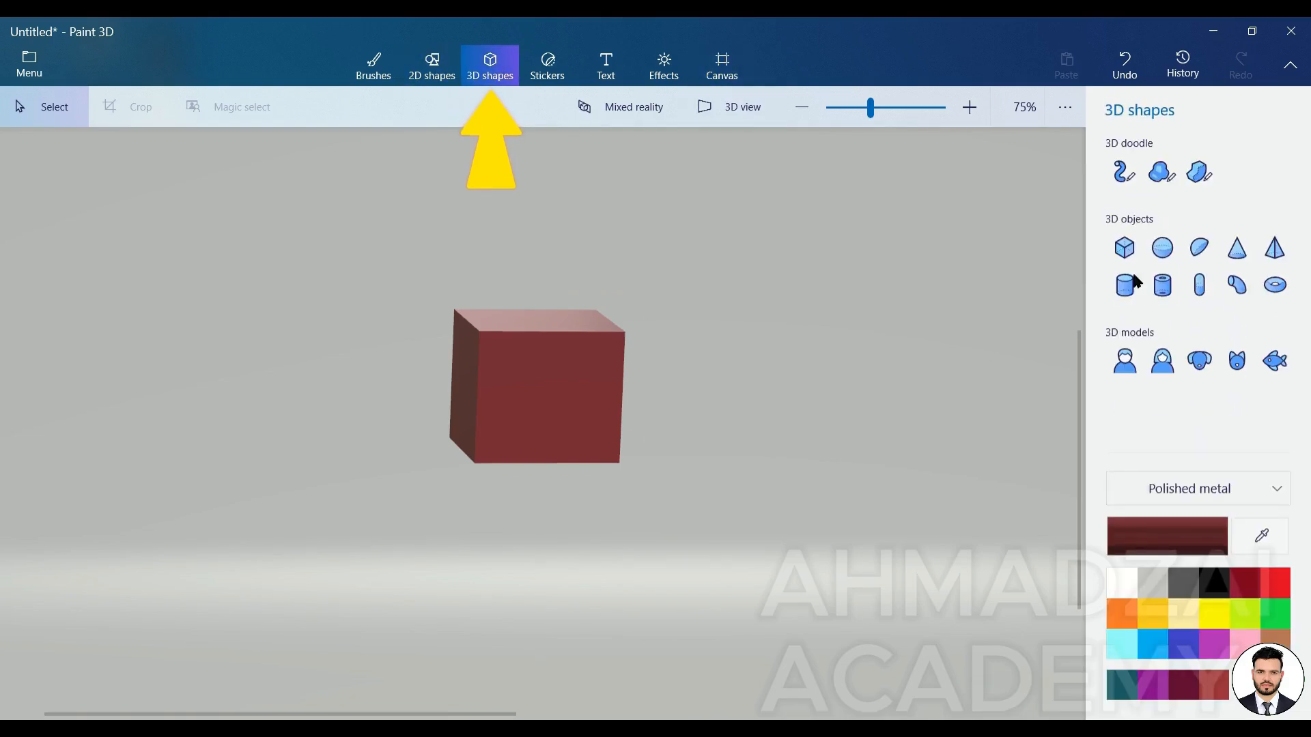
{"action": "left_click", "coordinate": [1123, 172]}
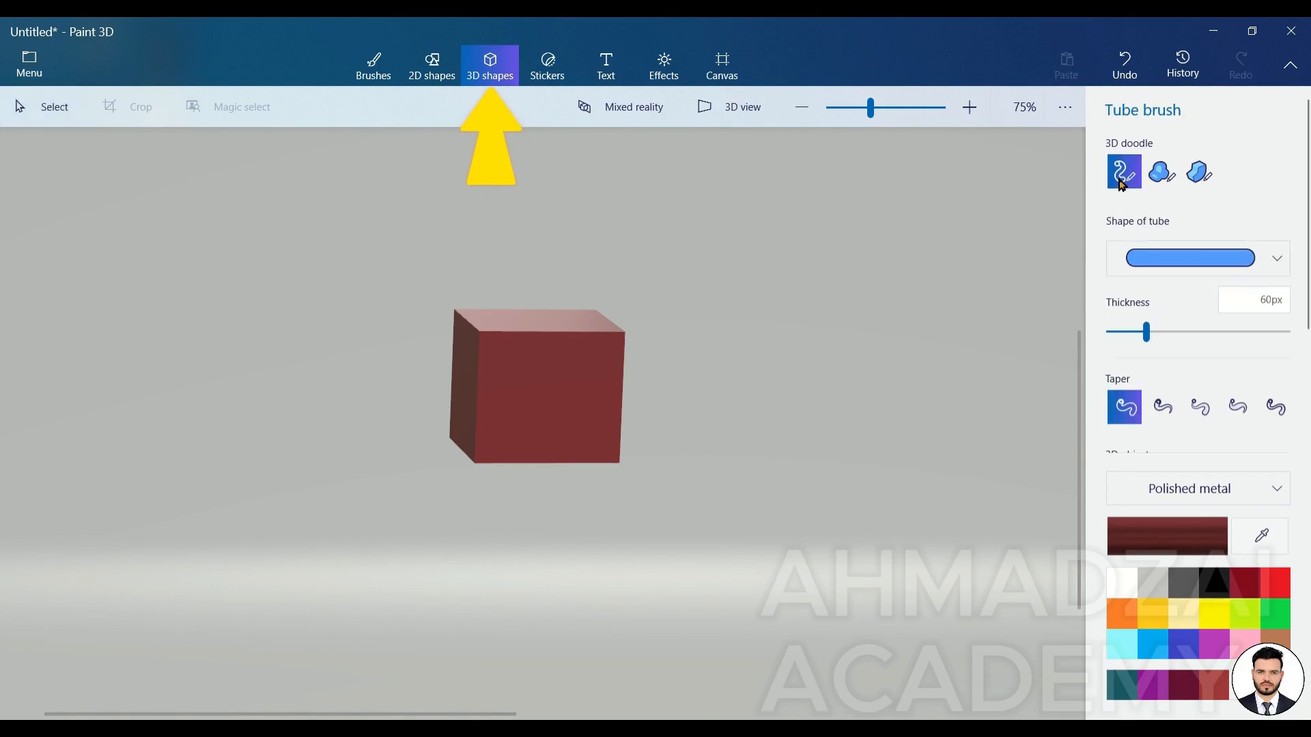
{"action": "mouse_move", "coordinate": [874, 269]}
{"action": "left_mouse_down"}
{"action": "mouse_move", "coordinate": [830, 314]}
{"action": "mouse_move", "coordinate": [887, 379]}
{"action": "mouse_move", "coordinate": [800, 456]}
{"action": "mouse_move", "coordinate": [773, 554]}
{"action": "left_mouse_up"}
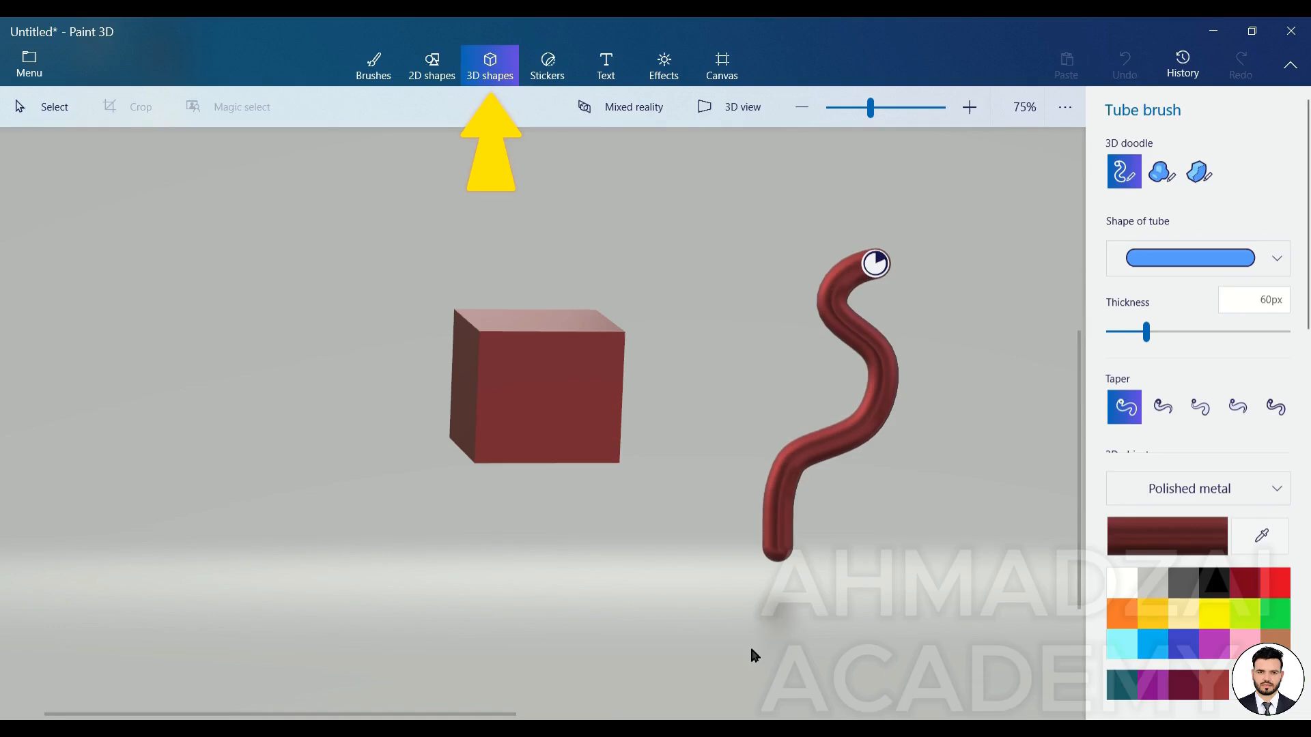
{"action": "mouse_move", "coordinate": [859, 430]}
{"action": "left_mouse_down"}
{"action": "mouse_move", "coordinate": [828, 464]}
{"action": "mouse_move", "coordinate": [851, 423]}
{"action": "mouse_move", "coordinate": [810, 414]}
{"action": "mouse_move", "coordinate": [850, 459]}
{"action": "mouse_move", "coordinate": [870, 461]}
{"action": "mouse_move", "coordinate": [856, 447]}
{"action": "left_mouse_up"}
{"action": "left_click_drag", "start_coordinate": [891, 402], "coordinate": [900, 405]}
{"action": "left_click_drag", "start_coordinate": [879, 353], "coordinate": [889, 341]}
{"action": "left_click_drag", "start_coordinate": [832, 304], "coordinate": [837, 330]}
{"action": "left_click_drag", "start_coordinate": [844, 277], "coordinate": [822, 273]}
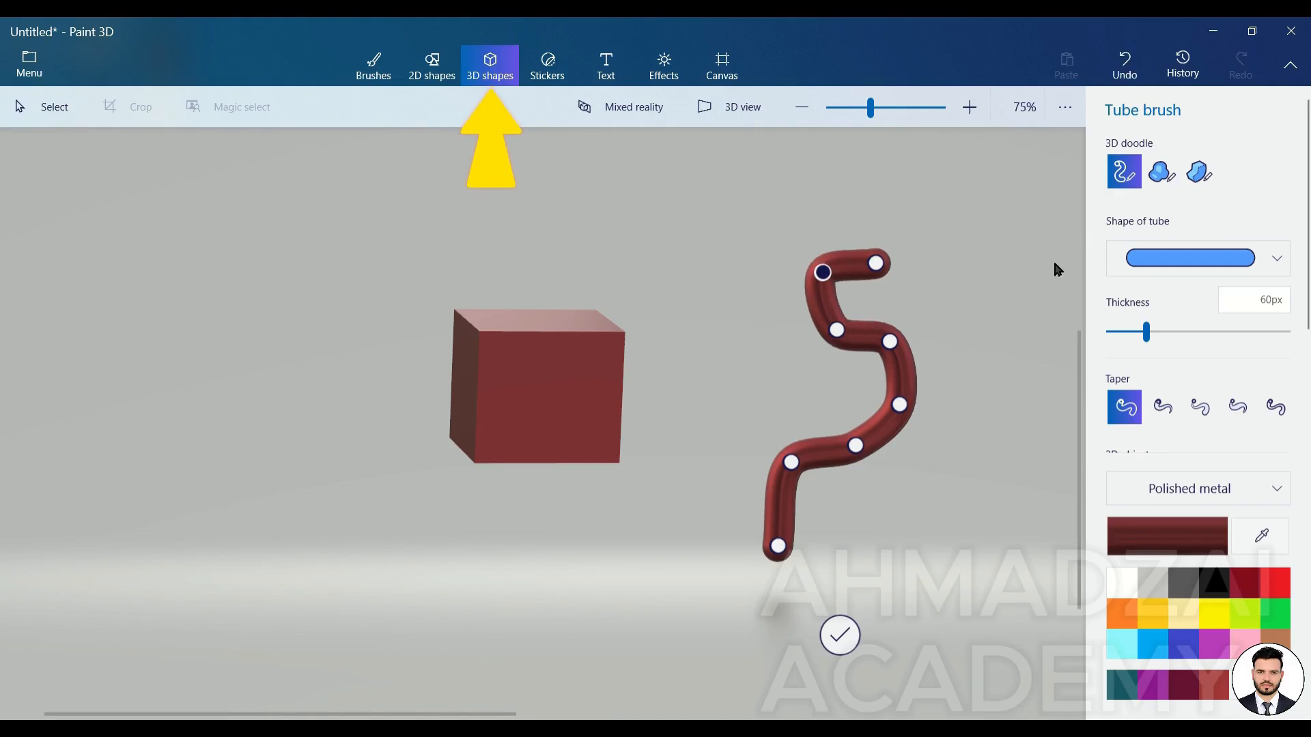
Draw a short vertical cylinder tube beyond the winding tube and a curved triangular tube between the cube and the winding tube.
{"action": "left_click", "coordinate": [1271, 257]}
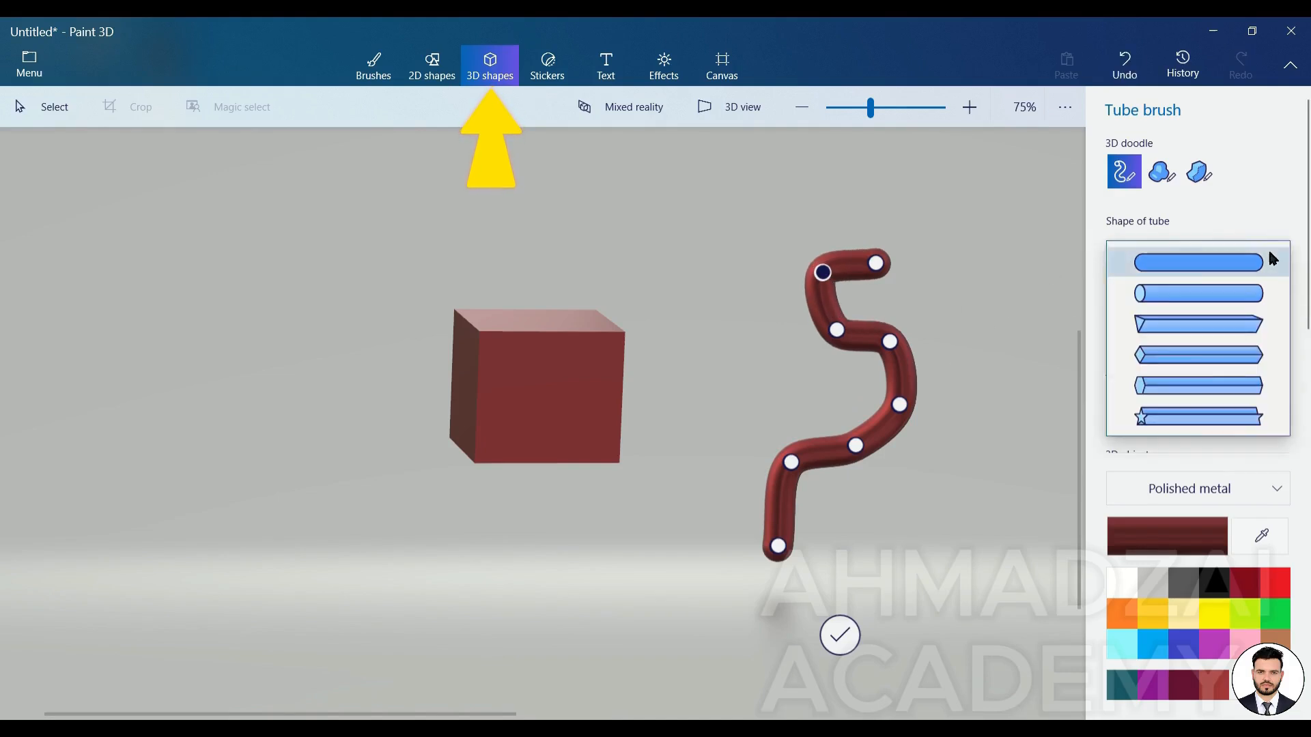
{"action": "left_click", "coordinate": [1181, 314]}
{"action": "left_click_drag", "start_coordinate": [1013, 256], "coordinate": [1012, 386]}
{"action": "left_click", "coordinate": [1161, 266]}
{"action": "left_click", "coordinate": [1145, 279]}
{"action": "left_click_drag", "start_coordinate": [738, 215], "coordinate": [677, 452]}
Draw a curved hexagonal tube arching from above the cube down past its far side.
{"action": "left_click", "coordinate": [1119, 272]}
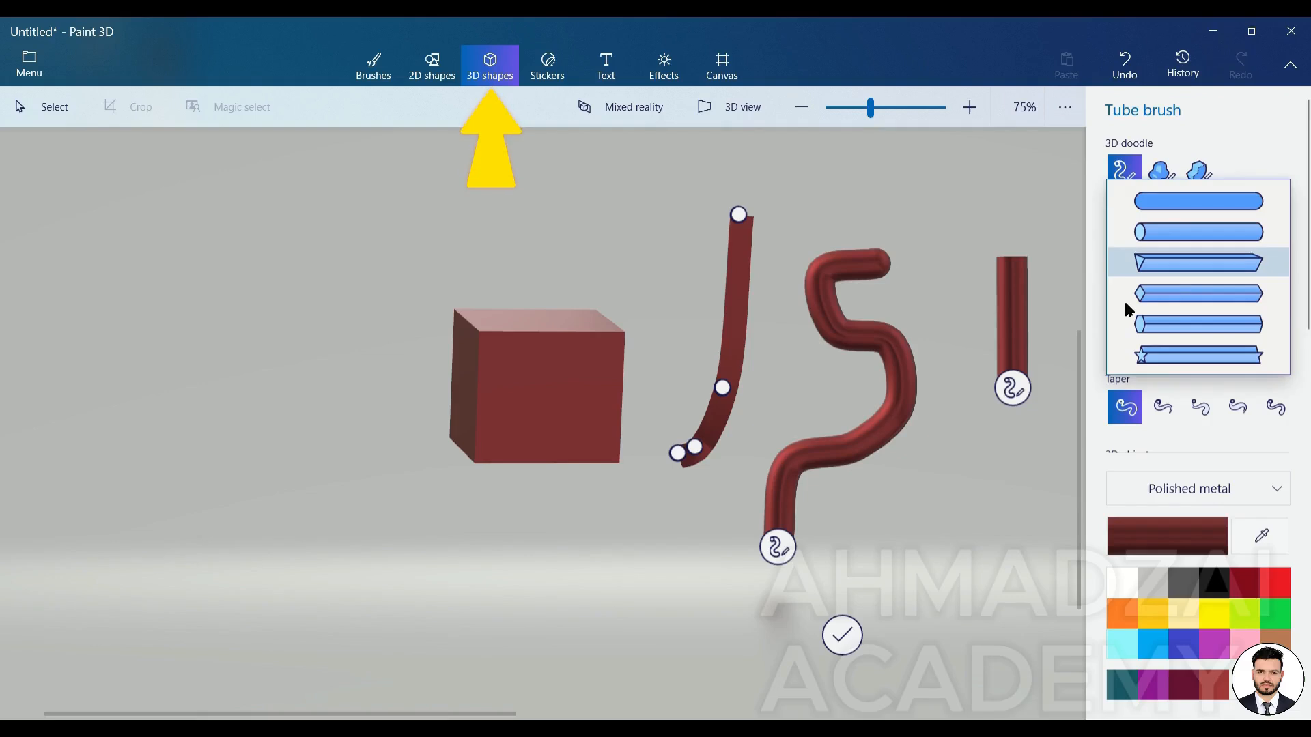
{"action": "left_click", "coordinate": [1148, 323]}
{"action": "left_click_drag", "start_coordinate": [560, 224], "coordinate": [358, 372]}
{"action": "left_click_drag", "start_coordinate": [344, 434], "coordinate": [327, 437]}
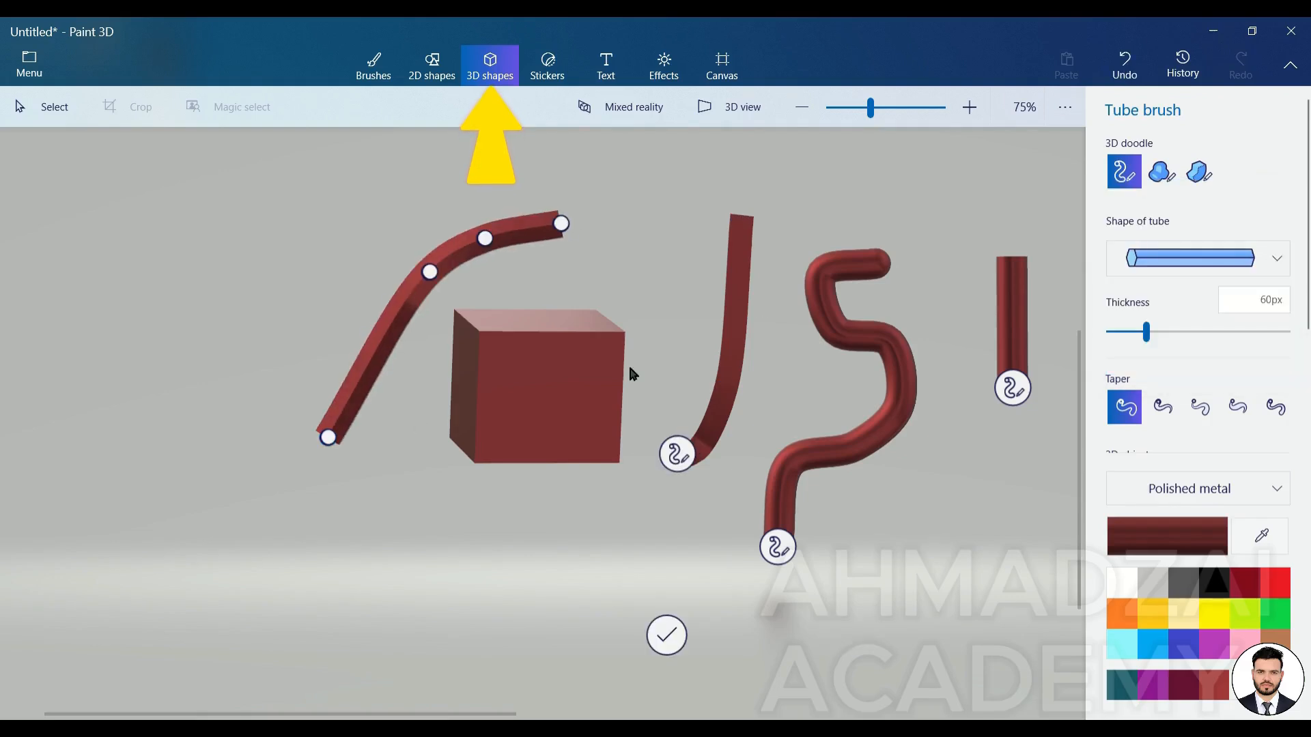
Draw a large C-shaped tube with the star profile outside the hexagonal tube.
{"action": "left_click", "coordinate": [1144, 266]}
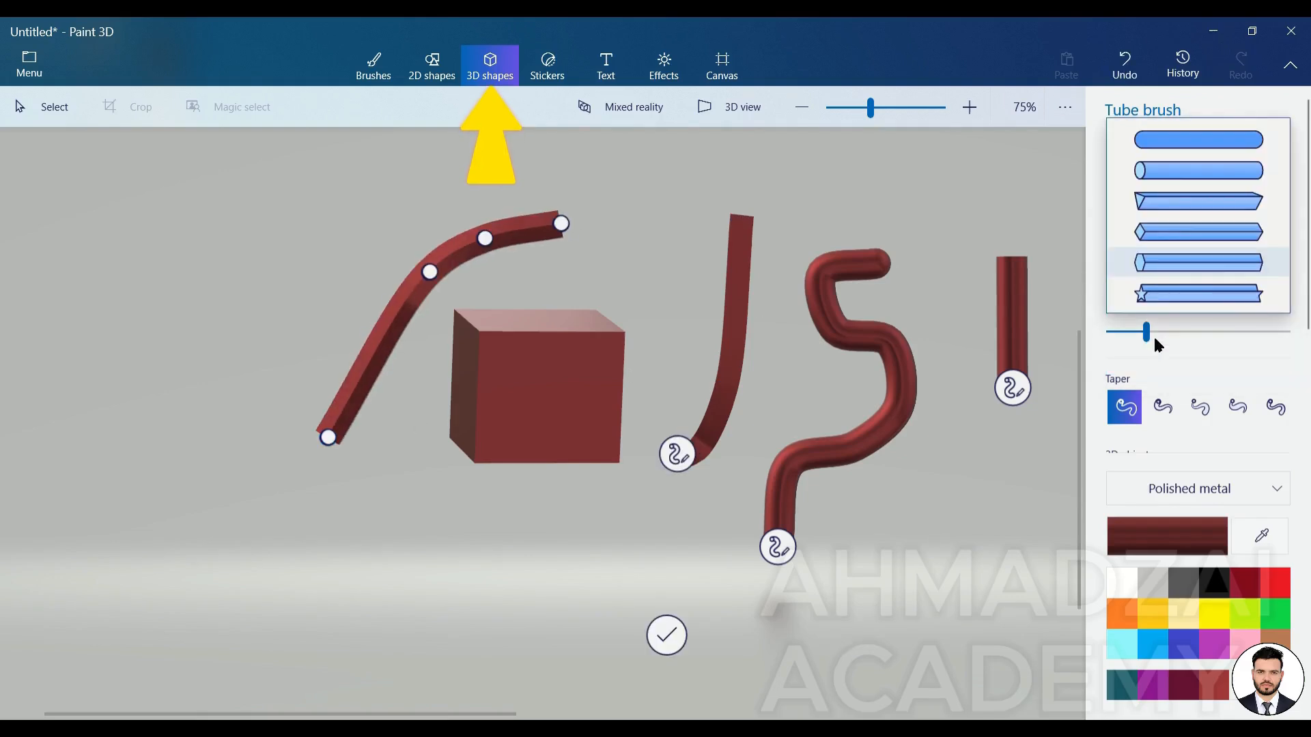
{"action": "left_click", "coordinate": [1173, 294]}
{"action": "left_click_drag", "start_coordinate": [426, 190], "coordinate": [225, 396]}
{"action": "left_click_drag", "start_coordinate": [270, 502], "coordinate": [365, 520]}
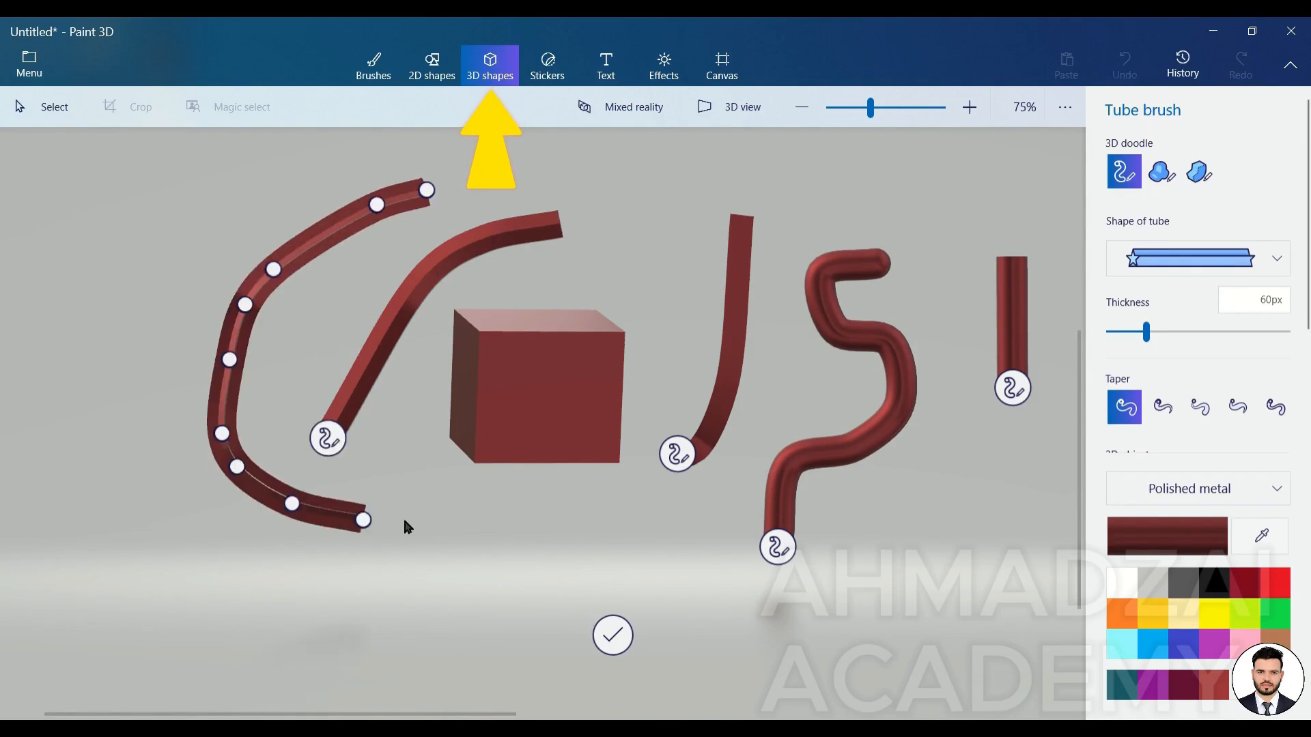
Draw a long curved cylinder tube sweeping below the winding tube.
{"action": "left_click", "coordinate": [1159, 254]}
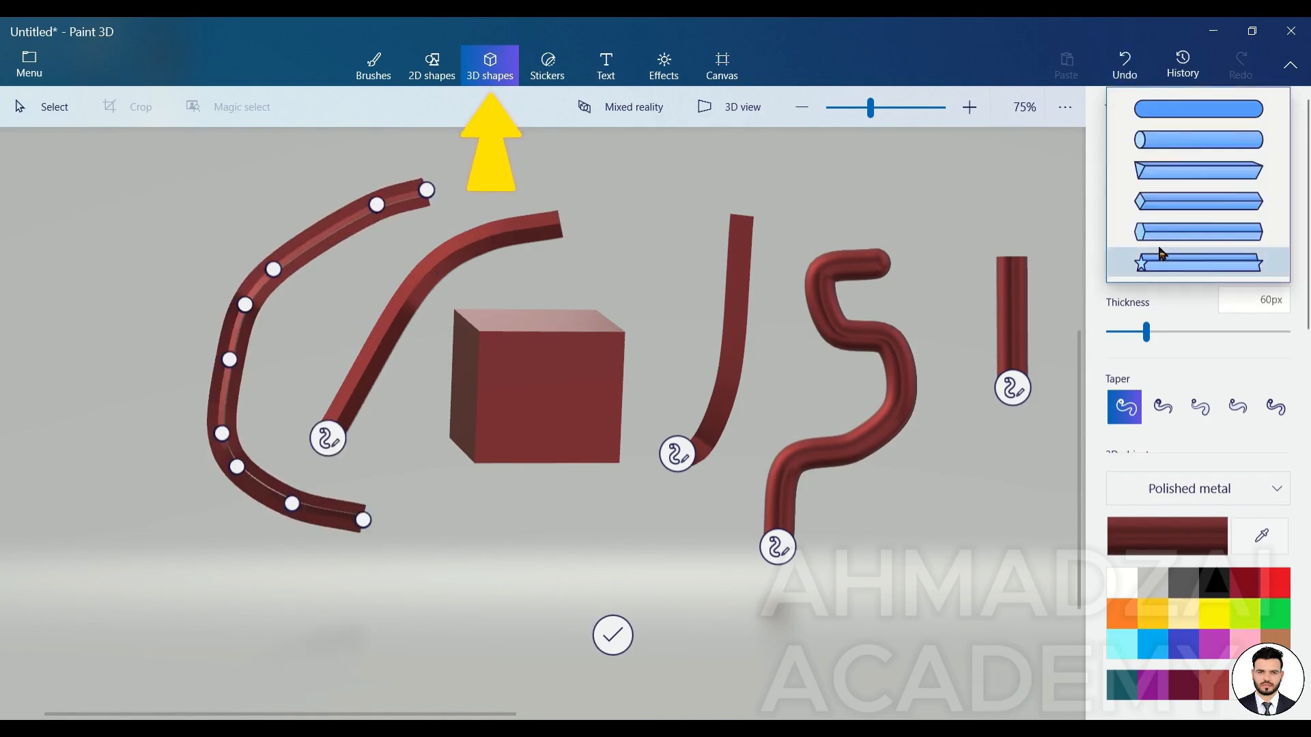
{"action": "left_click", "coordinate": [1187, 133]}
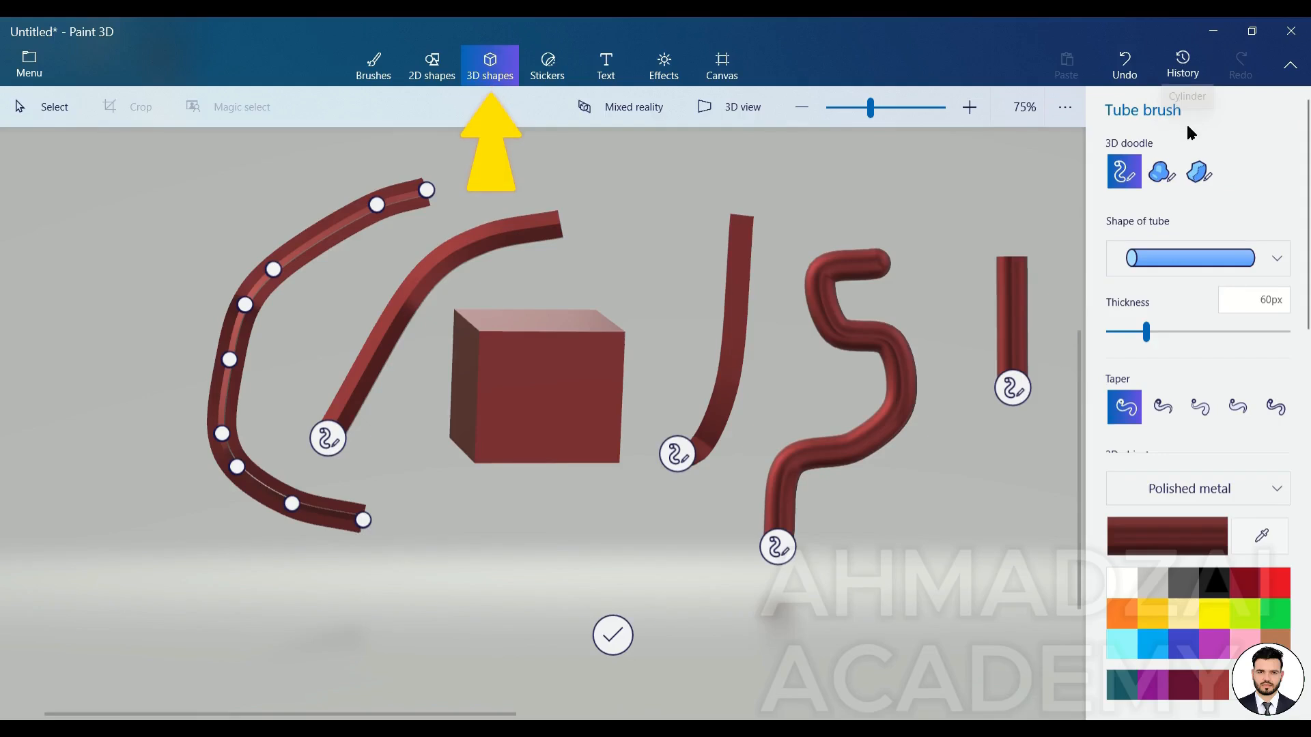
{"action": "left_click", "coordinate": [1154, 258]}
{"action": "left_click", "coordinate": [1188, 229]}
{"action": "mouse_move", "coordinate": [1012, 447]}
{"action": "left_mouse_down"}
{"action": "mouse_move", "coordinate": [894, 587]}
{"action": "mouse_move", "coordinate": [670, 635]}
{"action": "left_mouse_up"}
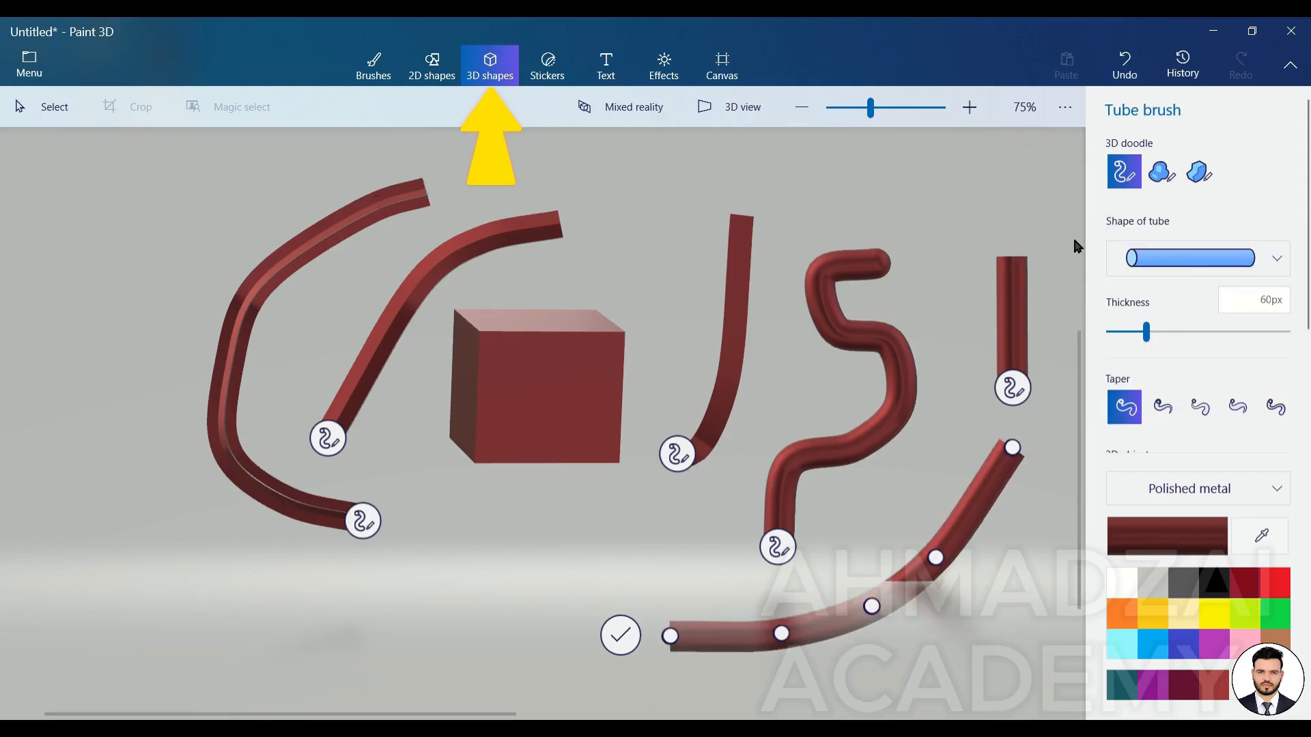
Draw a wavy vertical tube with the rounded-end shape between the cube and the triangular tube.
{"action": "left_click", "coordinate": [1161, 254]}
{"action": "left_click", "coordinate": [1198, 232]}
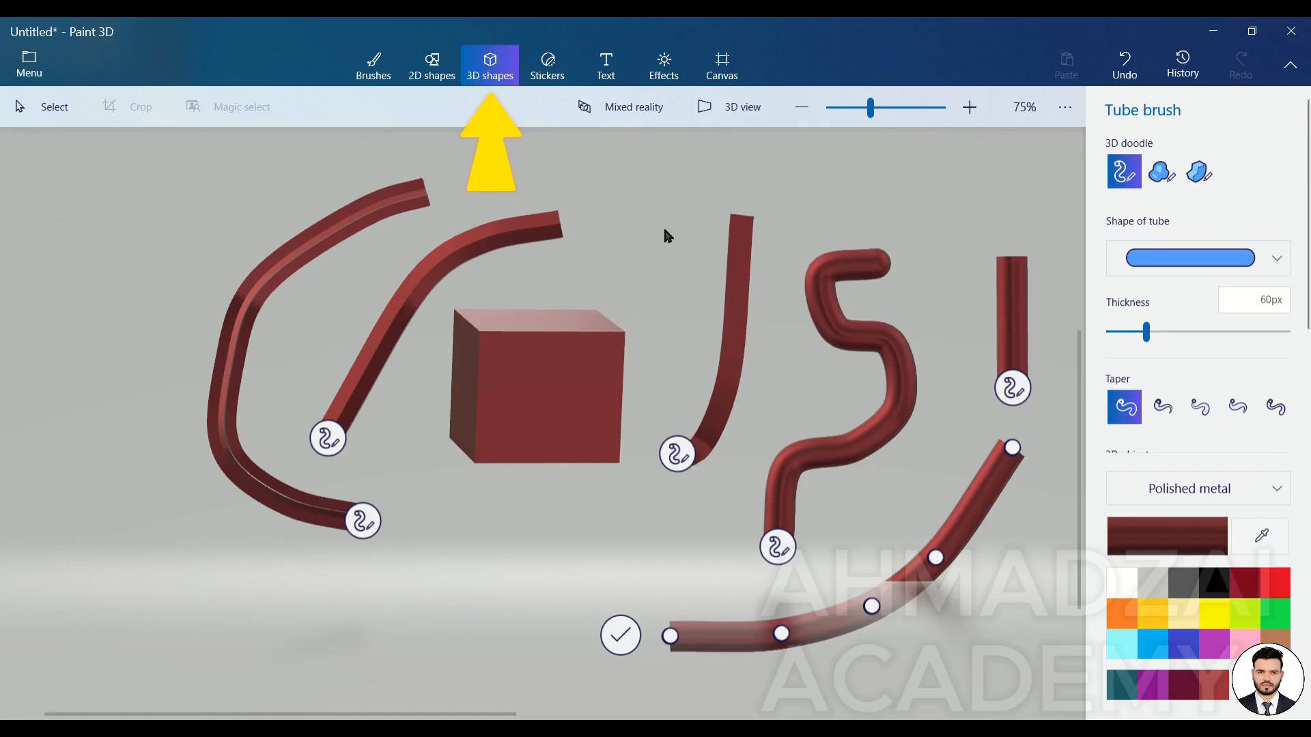
{"action": "left_click_drag", "start_coordinate": [682, 209], "coordinate": [654, 407]}
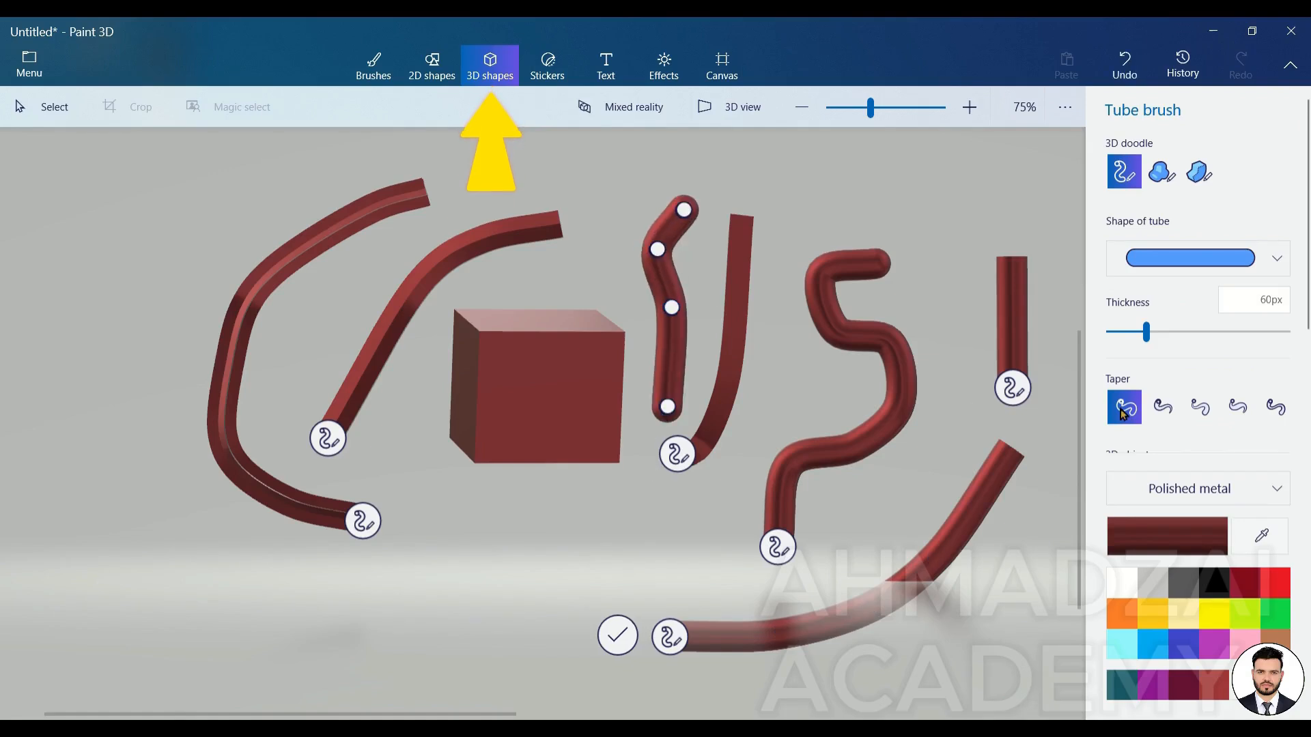
Draw two vertical tubes near the short cylinder tube, one tapering toward its end and one tapering toward its start.
{"action": "left_click", "coordinate": [1155, 407]}
{"action": "left_click_drag", "start_coordinate": [970, 183], "coordinate": [962, 390]}
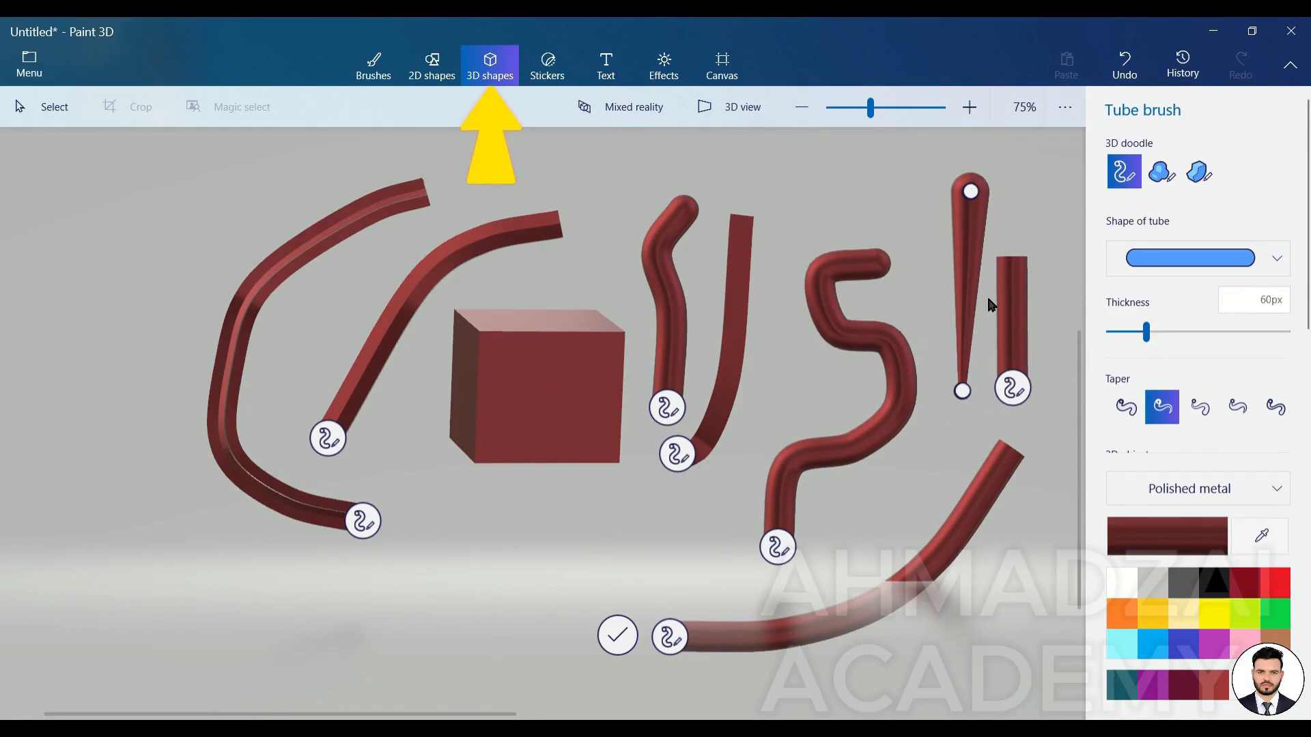
{"action": "left_click", "coordinate": [1187, 408]}
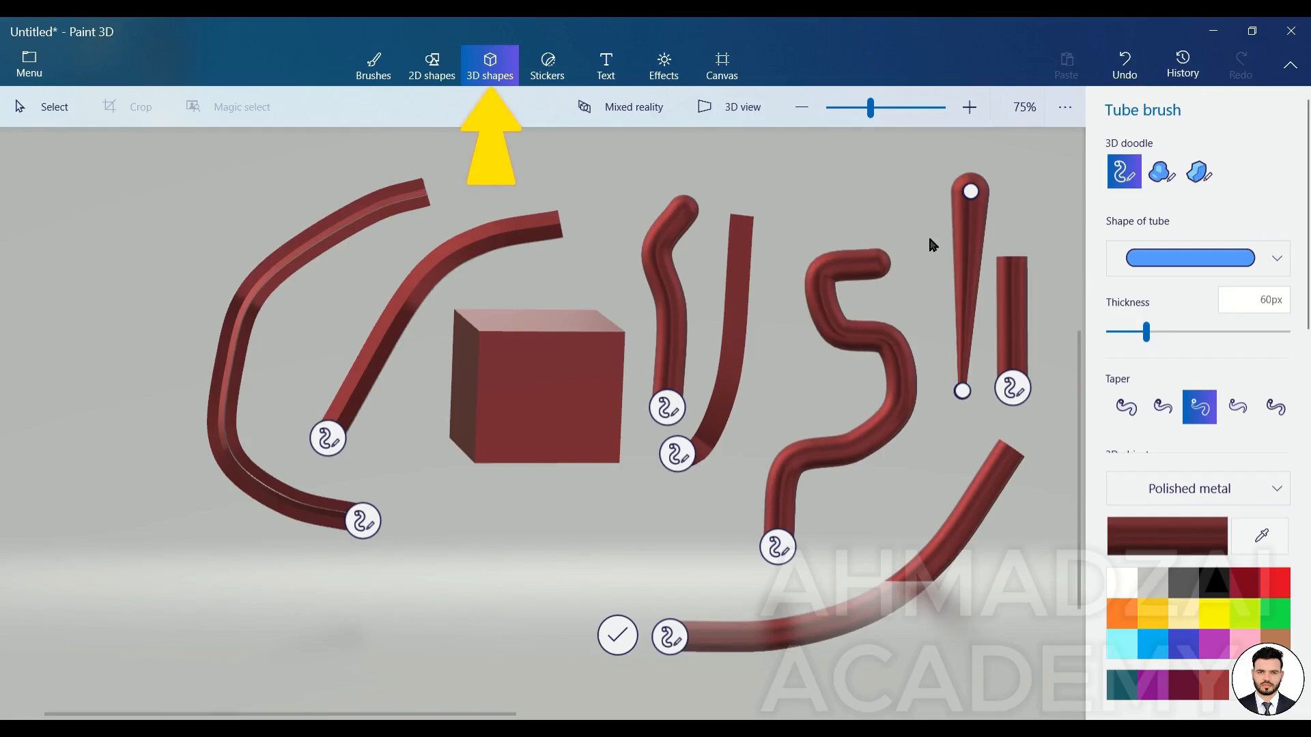
{"action": "left_click_drag", "start_coordinate": [929, 174], "coordinate": [925, 331]}
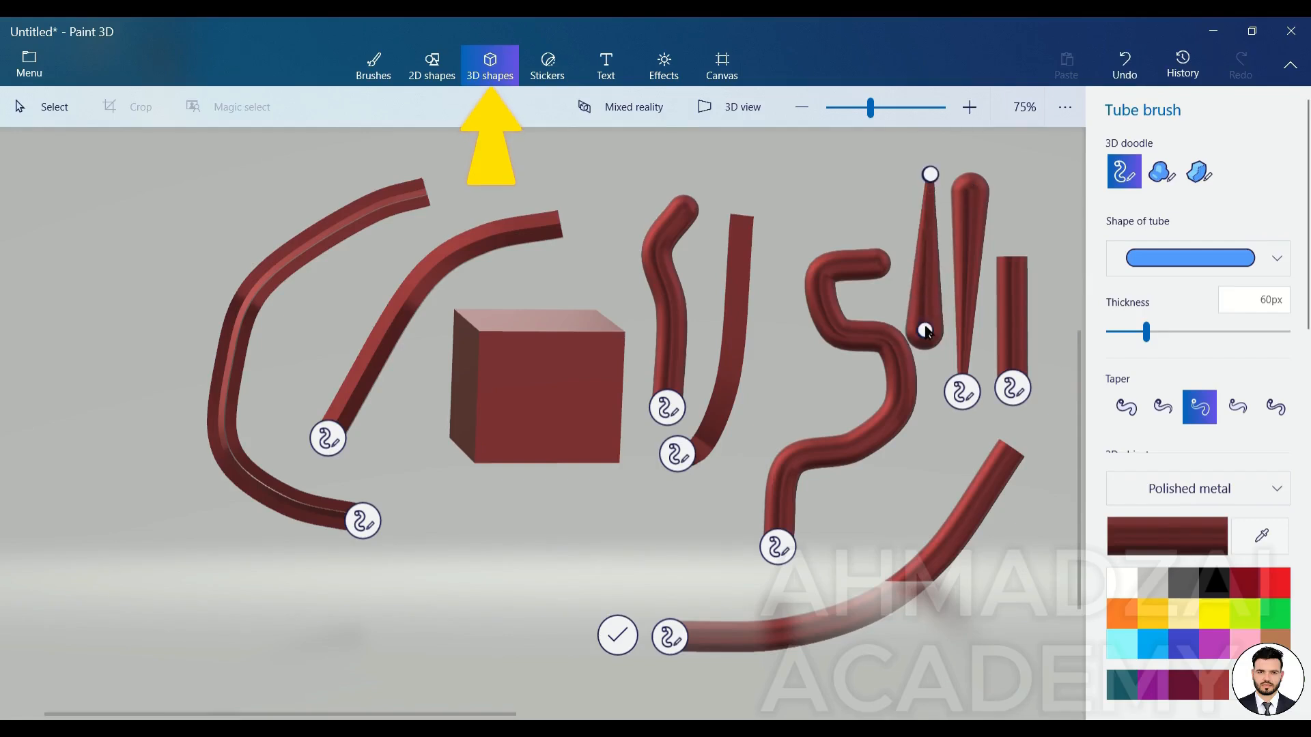
Draw a curved tube tapered at both ends and, beside the star-profile tube, a bent tube that thins in the middle.
{"action": "left_click", "coordinate": [1232, 408]}
{"action": "left_click_drag", "start_coordinate": [838, 183], "coordinate": [784, 362]}
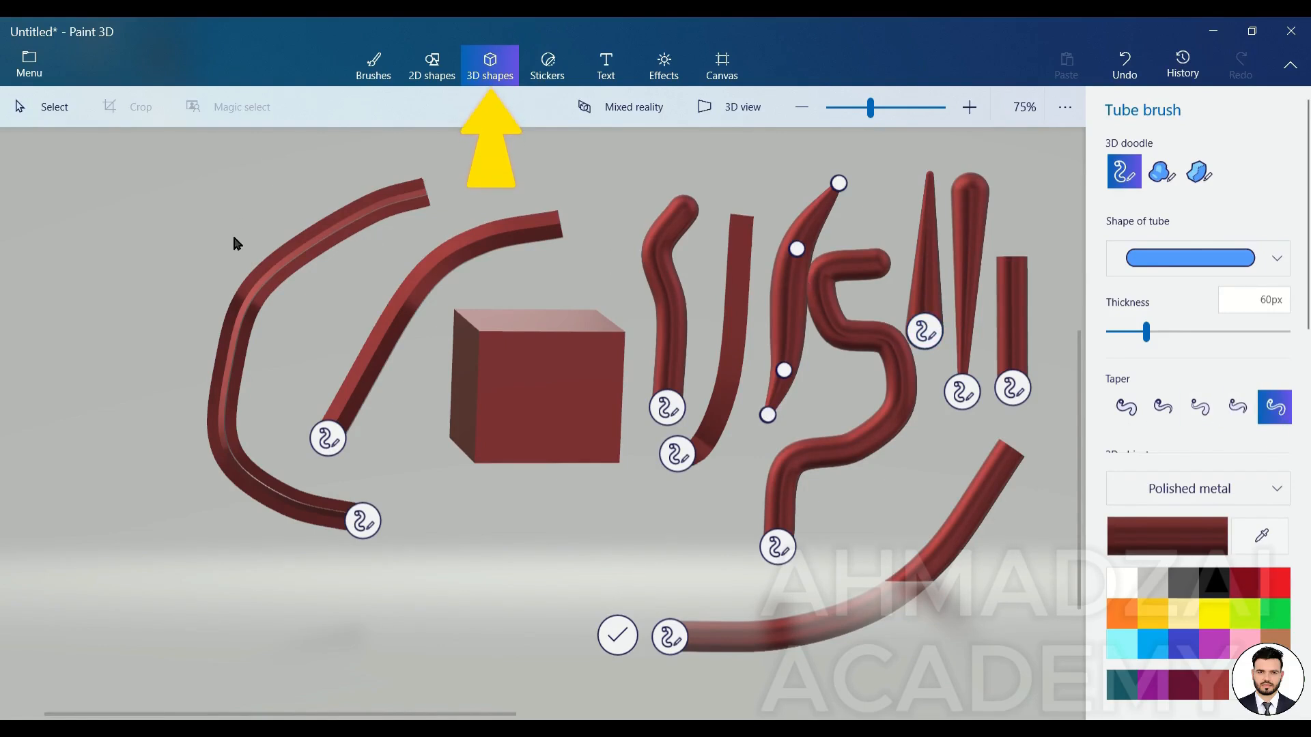
{"action": "left_click_drag", "start_coordinate": [276, 182], "coordinate": [170, 316]}
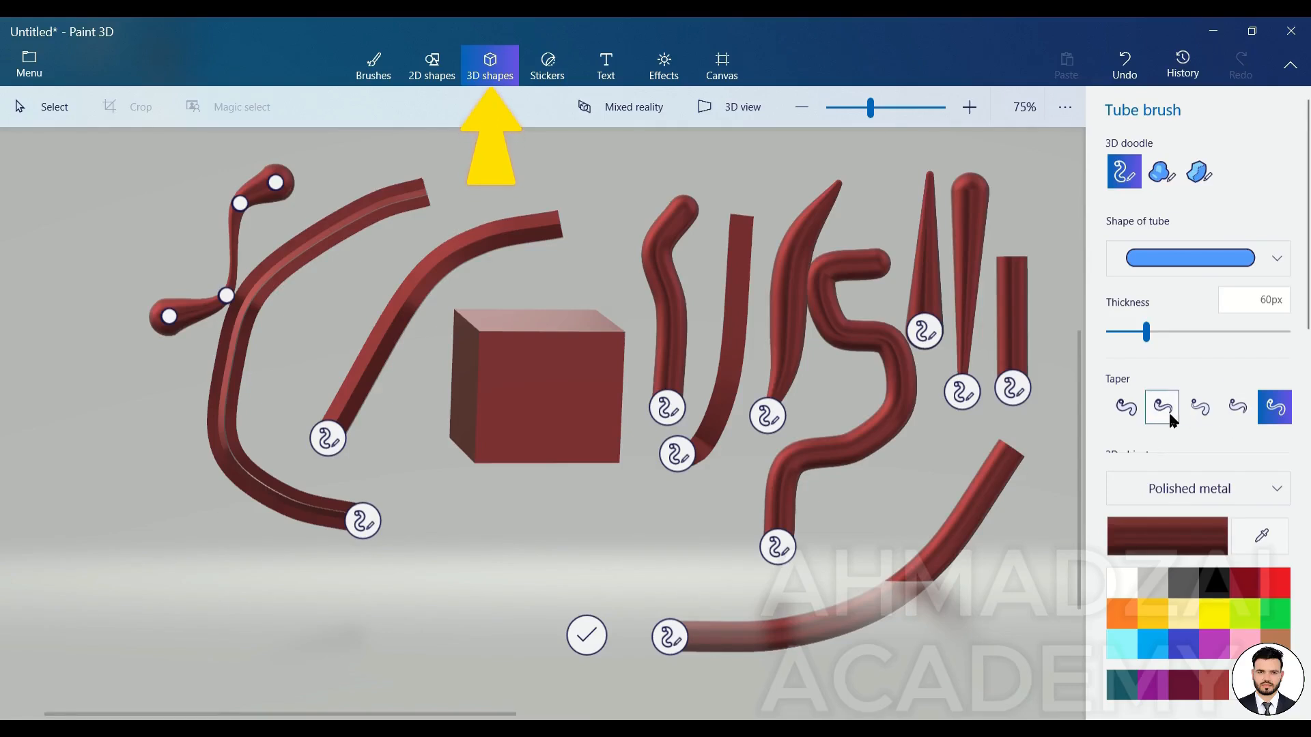
Reset the Tube brush to the uniform, untapered style and clear all the 3D objects from the scene.
{"action": "left_click", "coordinate": [1128, 410]}
{"action": "scroll", "coordinate": [1162, 424], "scroll_direction": "down", "scroll_amount": 2}
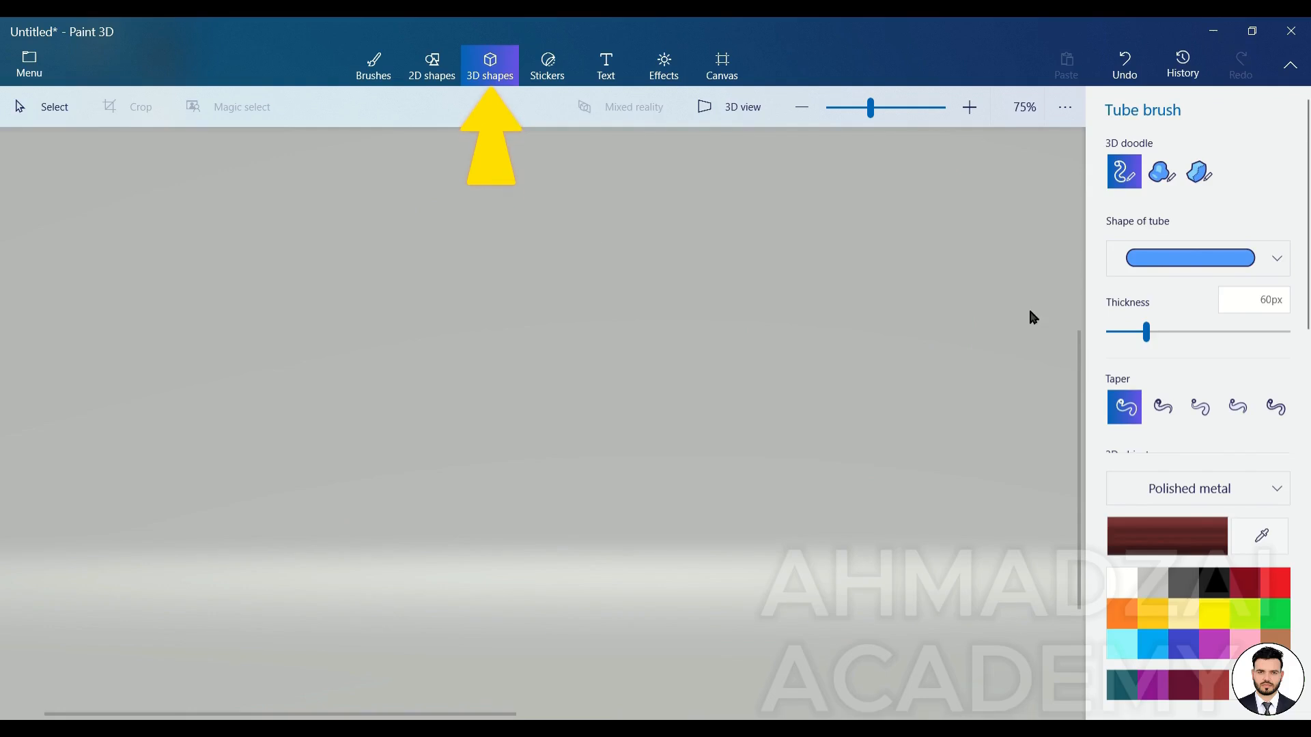
Draw a large closed cloud-like outline with a scalloped upper edge using the Soft edge 3D doodle.
{"action": "left_click", "coordinate": [1160, 174]}
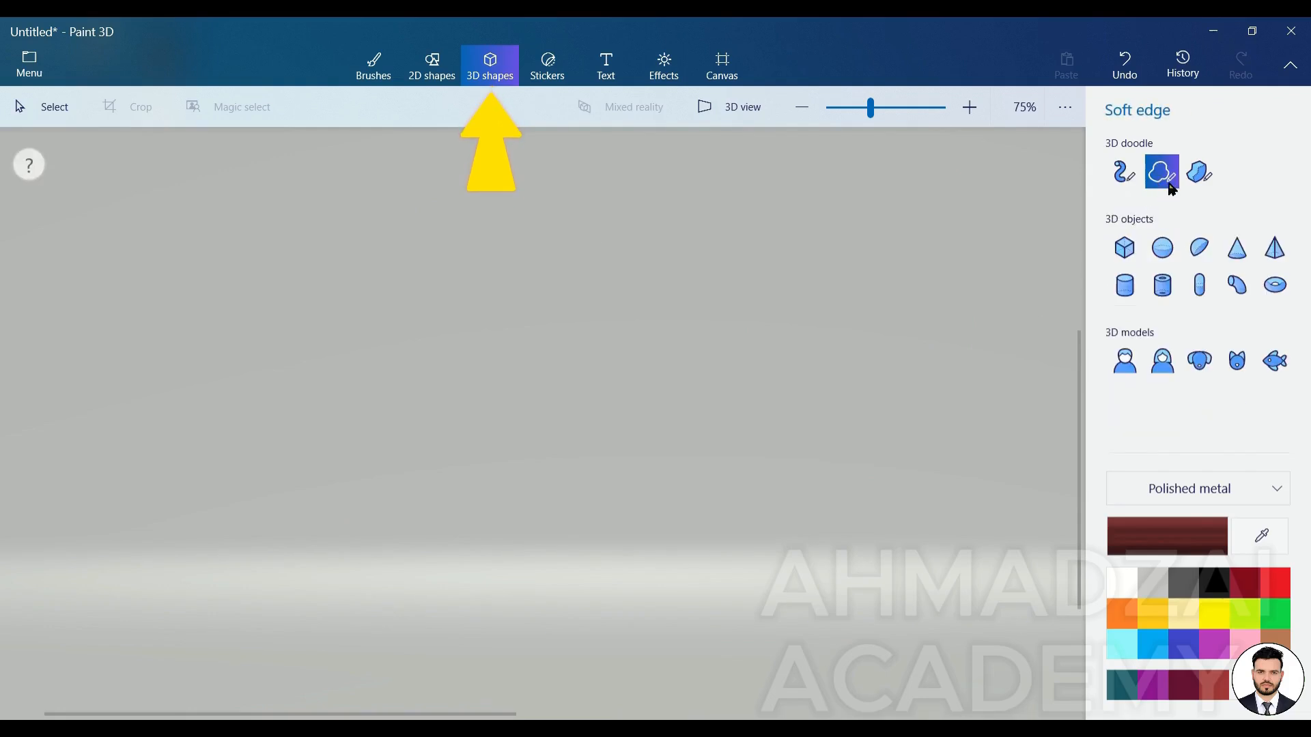
{"action": "left_click", "coordinate": [353, 316]}
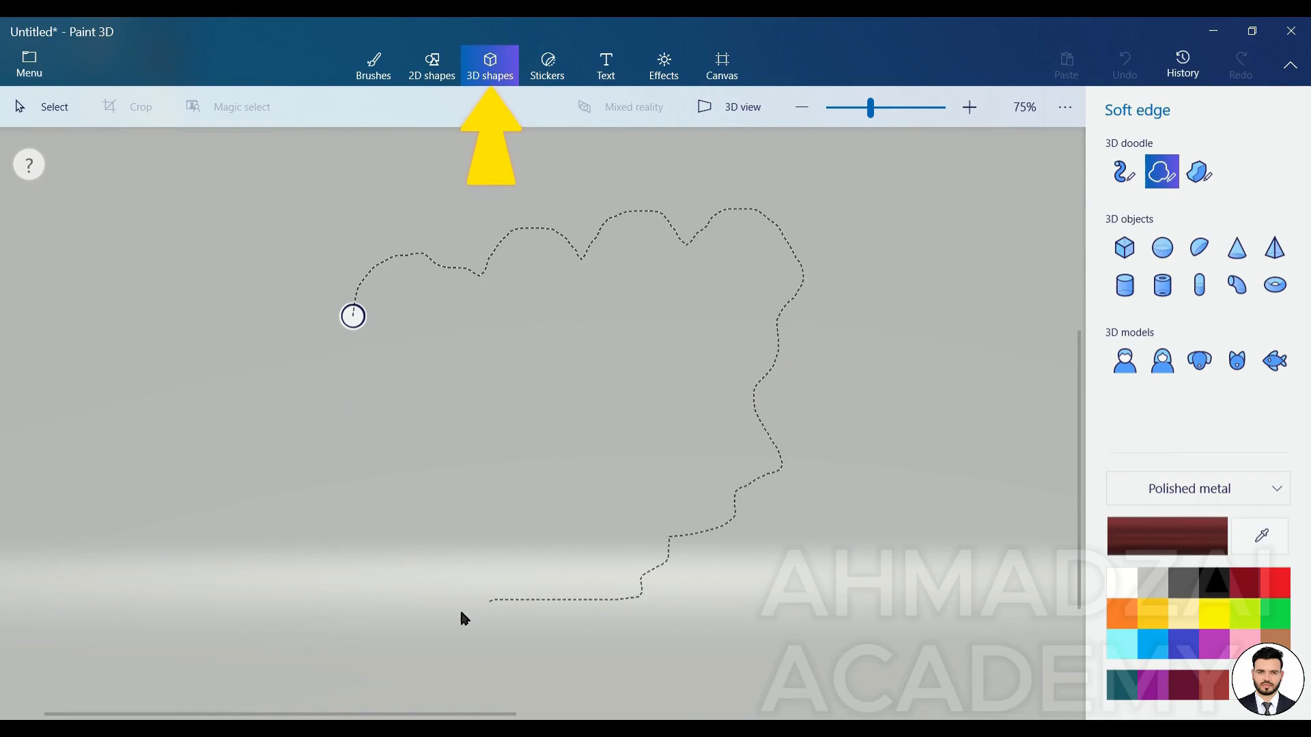
{"action": "left_click", "coordinate": [353, 317]}
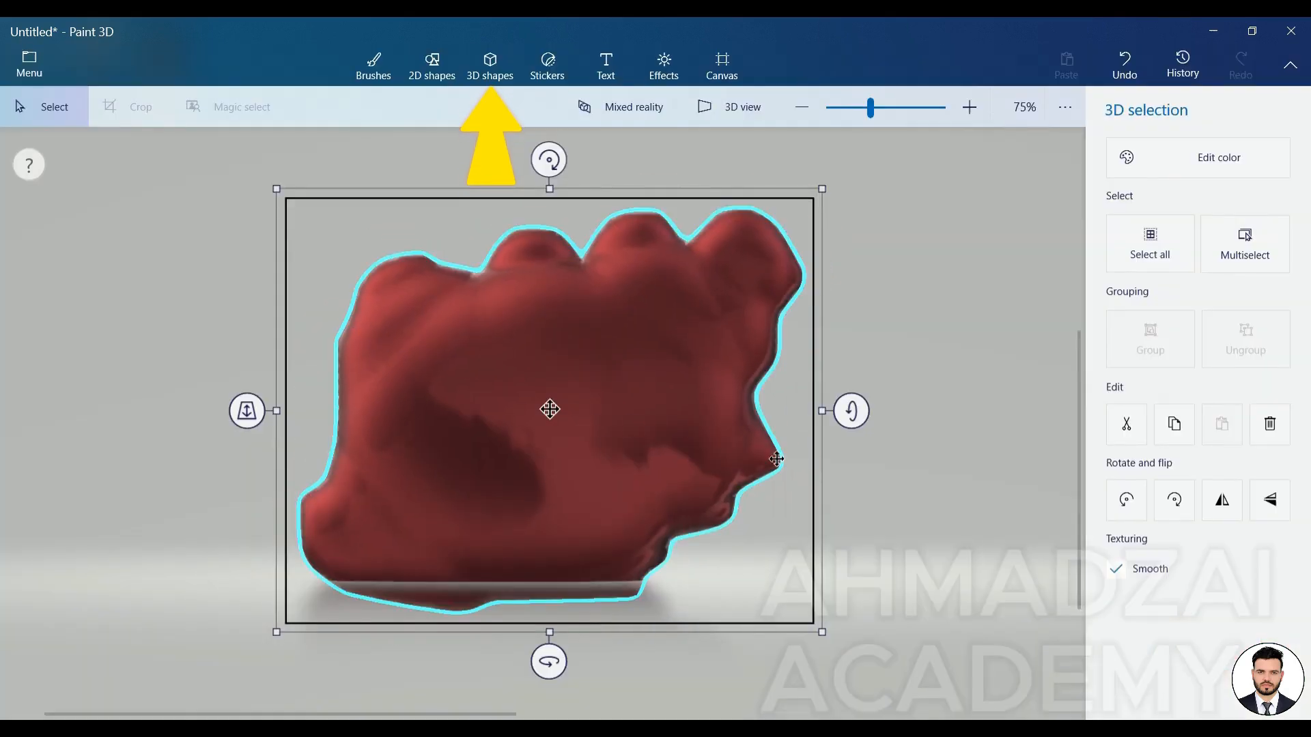
Recolor the soft-edged cloud shape white and give it the Matte finish.
{"action": "left_click", "coordinate": [1156, 161]}
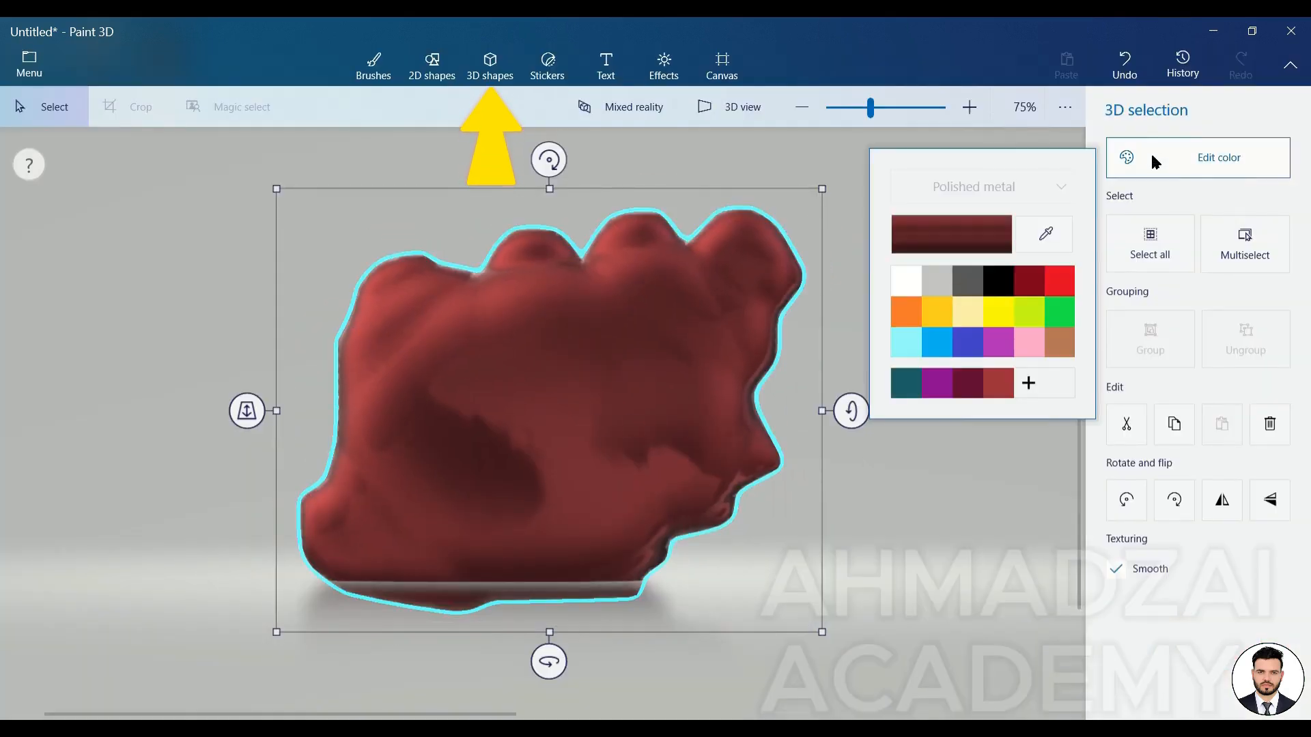
{"action": "left_click", "coordinate": [915, 286]}
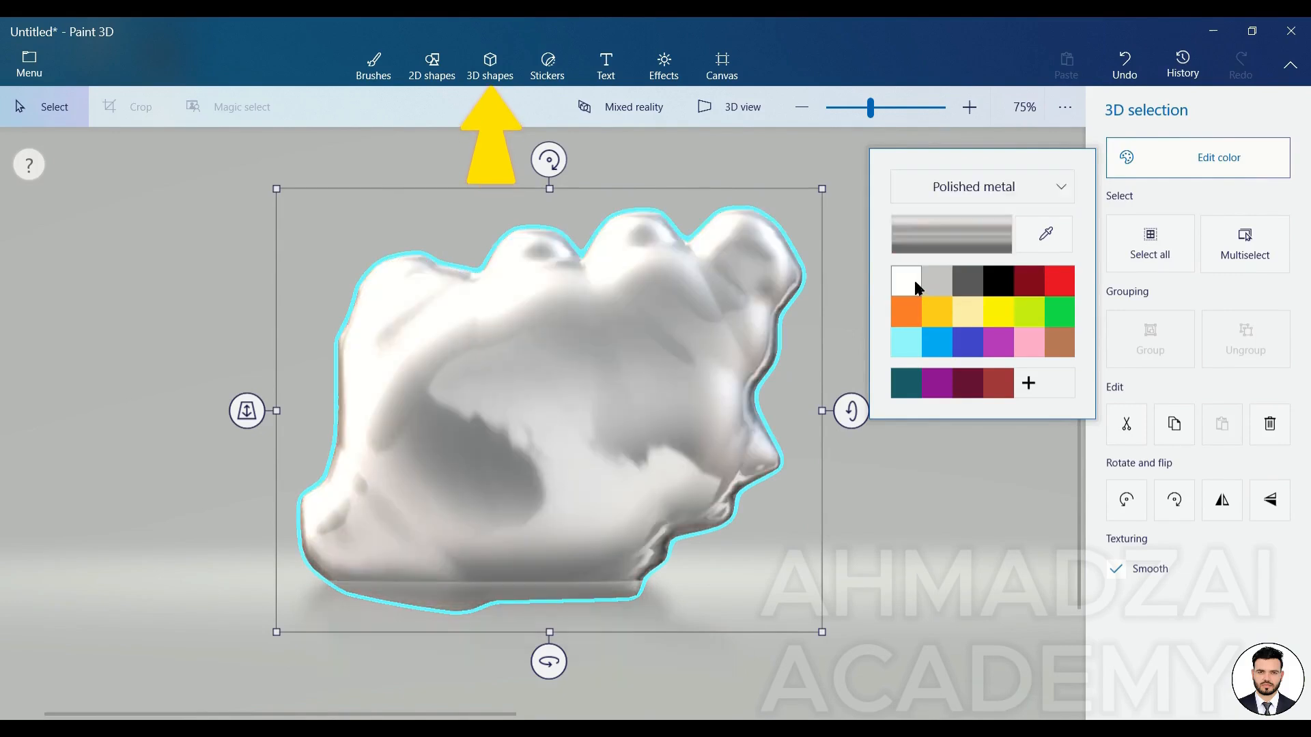
{"action": "left_click", "coordinate": [997, 185]}
{"action": "left_click", "coordinate": [1024, 66]}
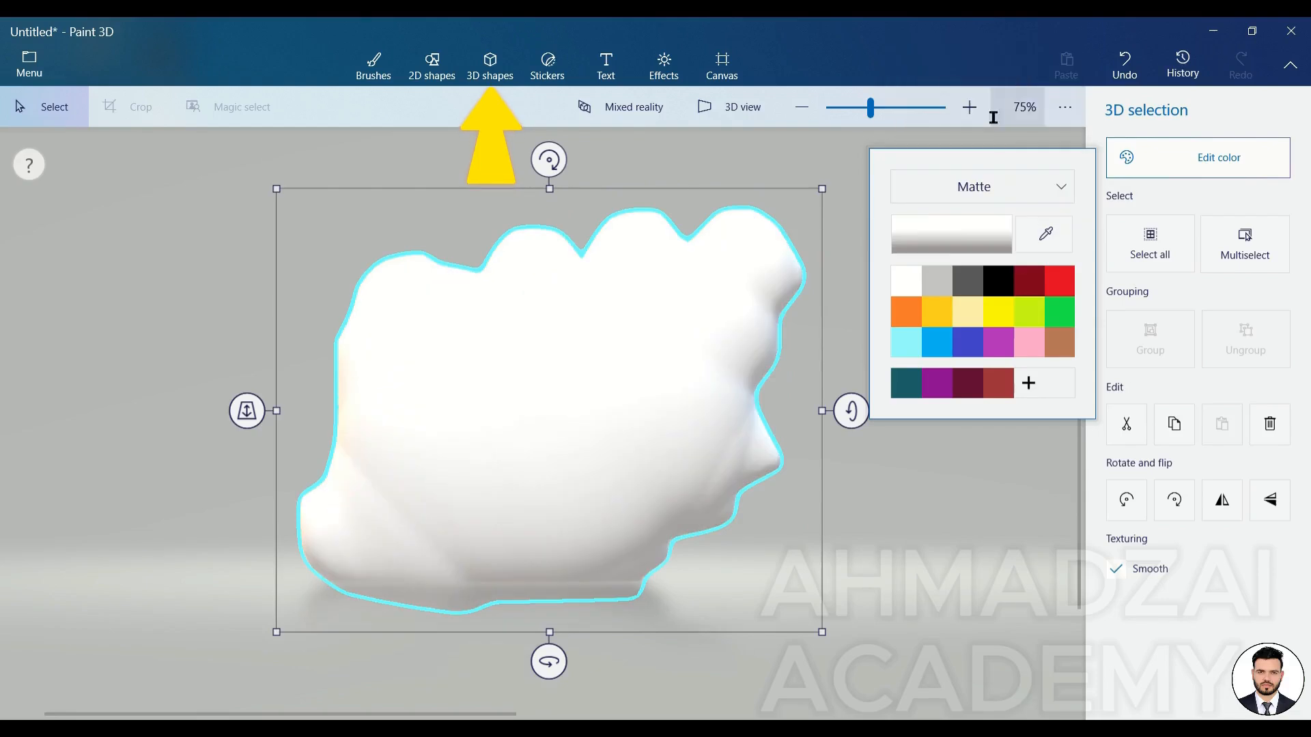
Try the Gloss, Dull metal and Polished metal finishes on the cloud shape, and settle on Gloss.
{"action": "left_click", "coordinate": [982, 187]}
{"action": "left_click", "coordinate": [987, 190]}
{"action": "left_click", "coordinate": [987, 191]}
{"action": "left_click", "coordinate": [993, 220]}
{"action": "left_click", "coordinate": [990, 190]}
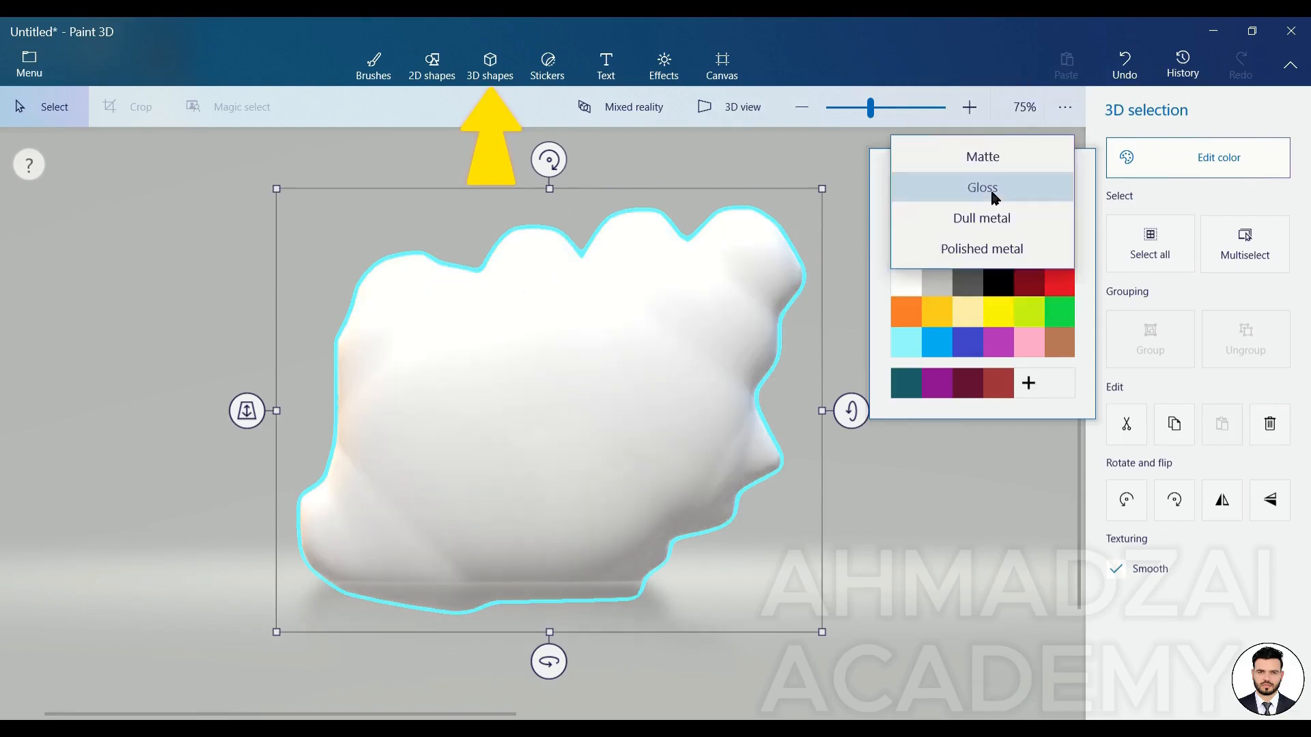
{"action": "left_click", "coordinate": [993, 219]}
{"action": "left_click", "coordinate": [987, 202]}
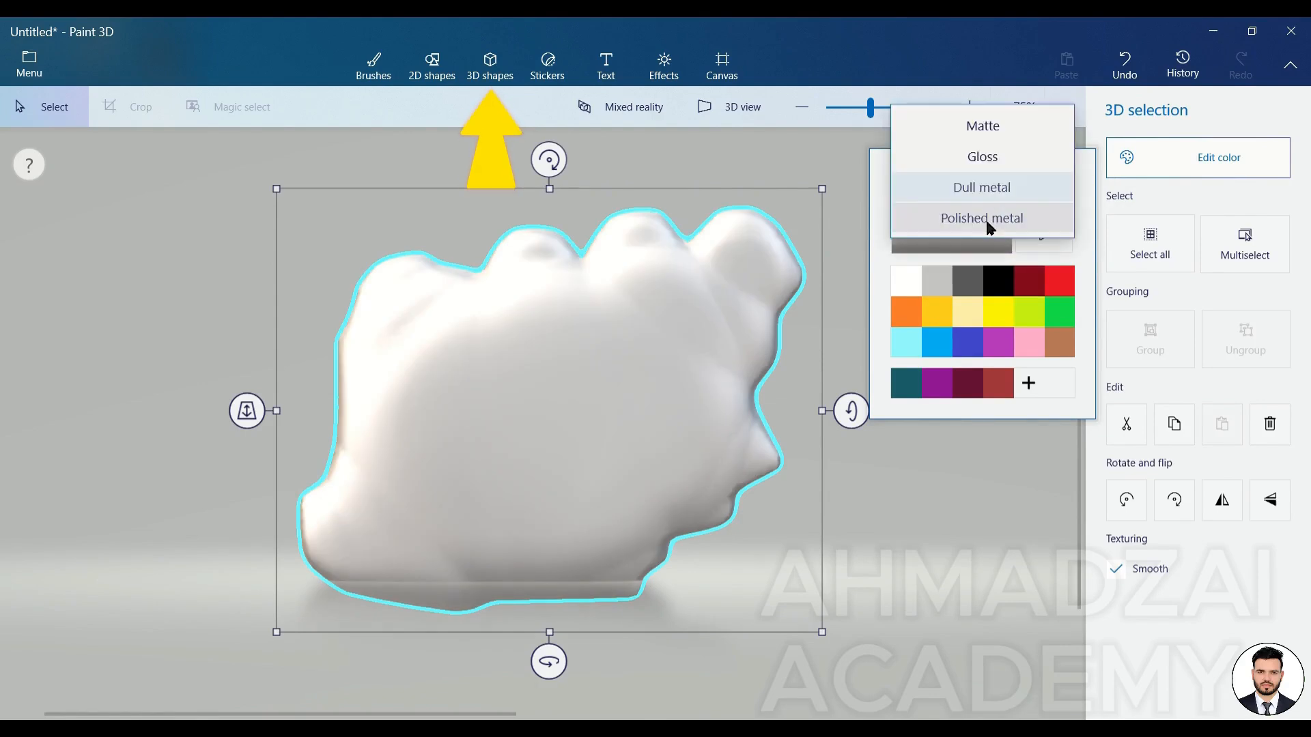
{"action": "left_click", "coordinate": [986, 222]}
{"action": "left_click", "coordinate": [993, 191]}
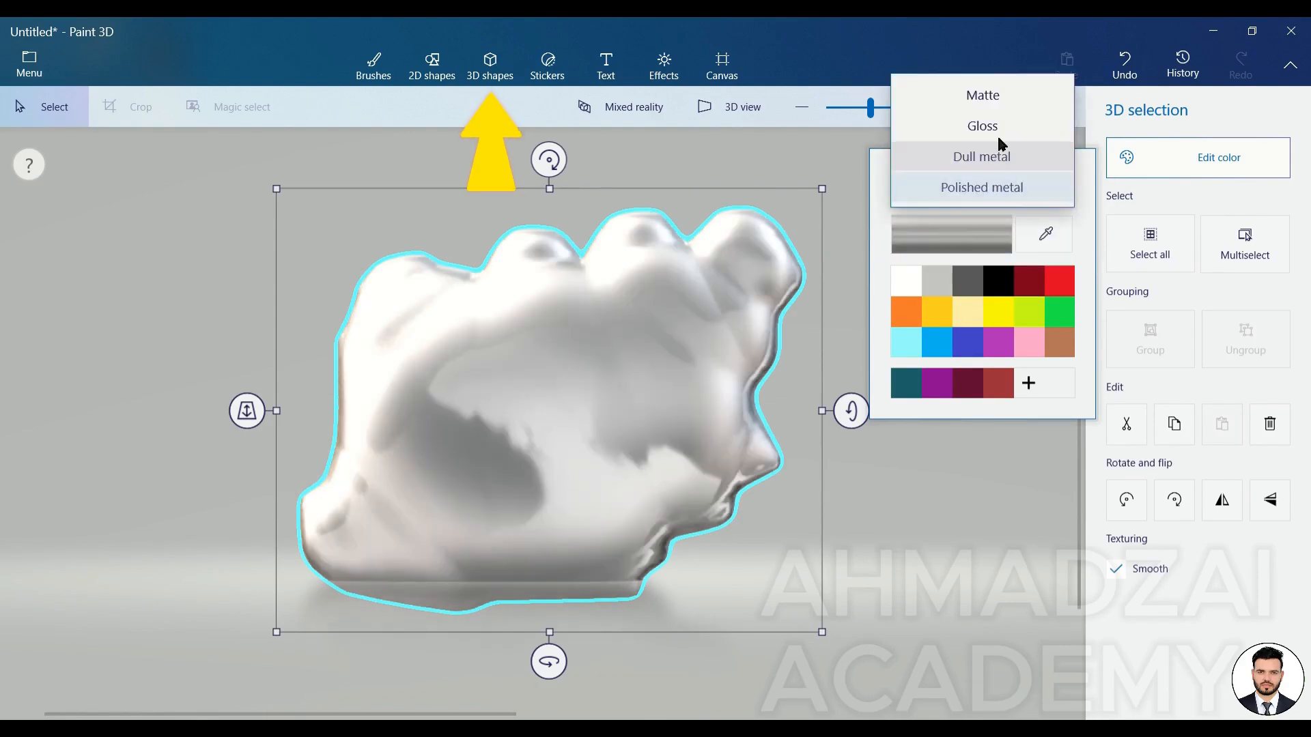
{"action": "left_click", "coordinate": [998, 124]}
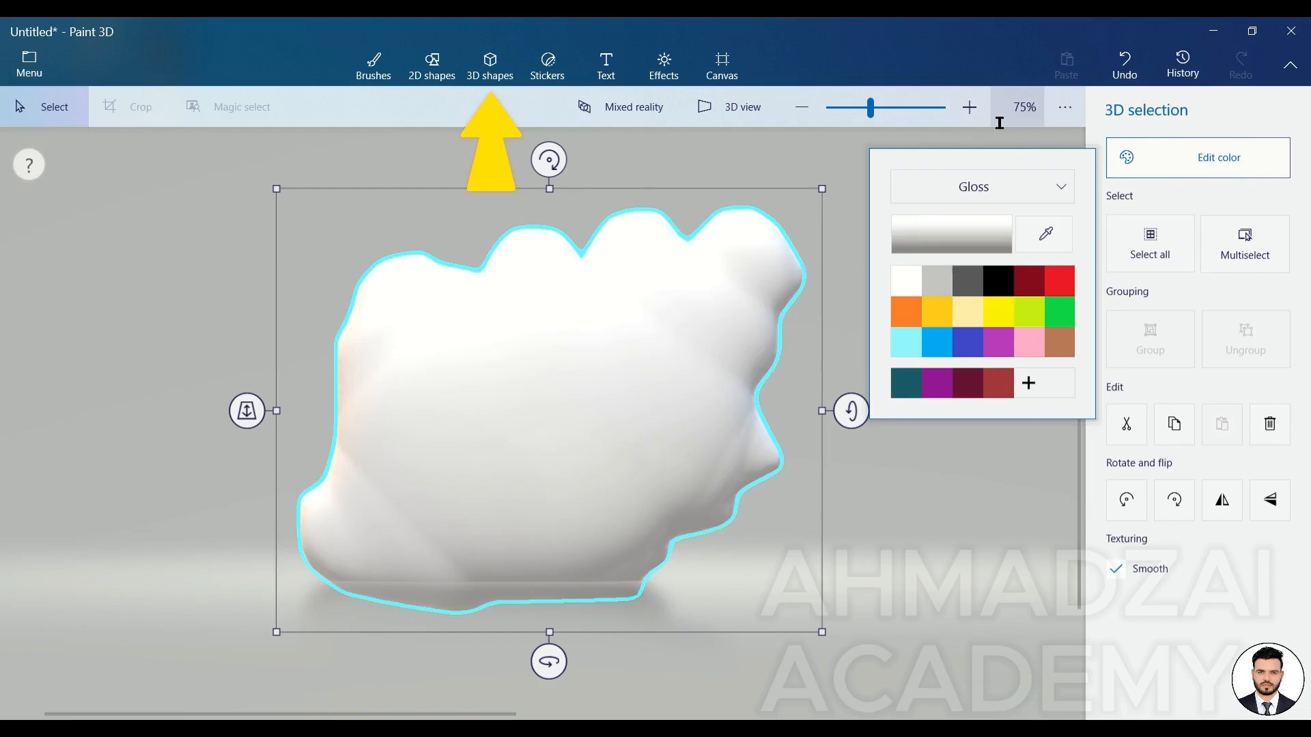
{"action": "left_click", "coordinate": [950, 478]}
Reposition the white cloud shape, and turn it about its vertical axis to an edge-on view and back toward the front.
{"action": "scroll", "coordinate": [952, 478], "scroll_direction": "down", "scroll_amount": 1}
{"action": "scroll", "coordinate": [953, 489], "scroll_direction": "down", "scroll_amount": 4}
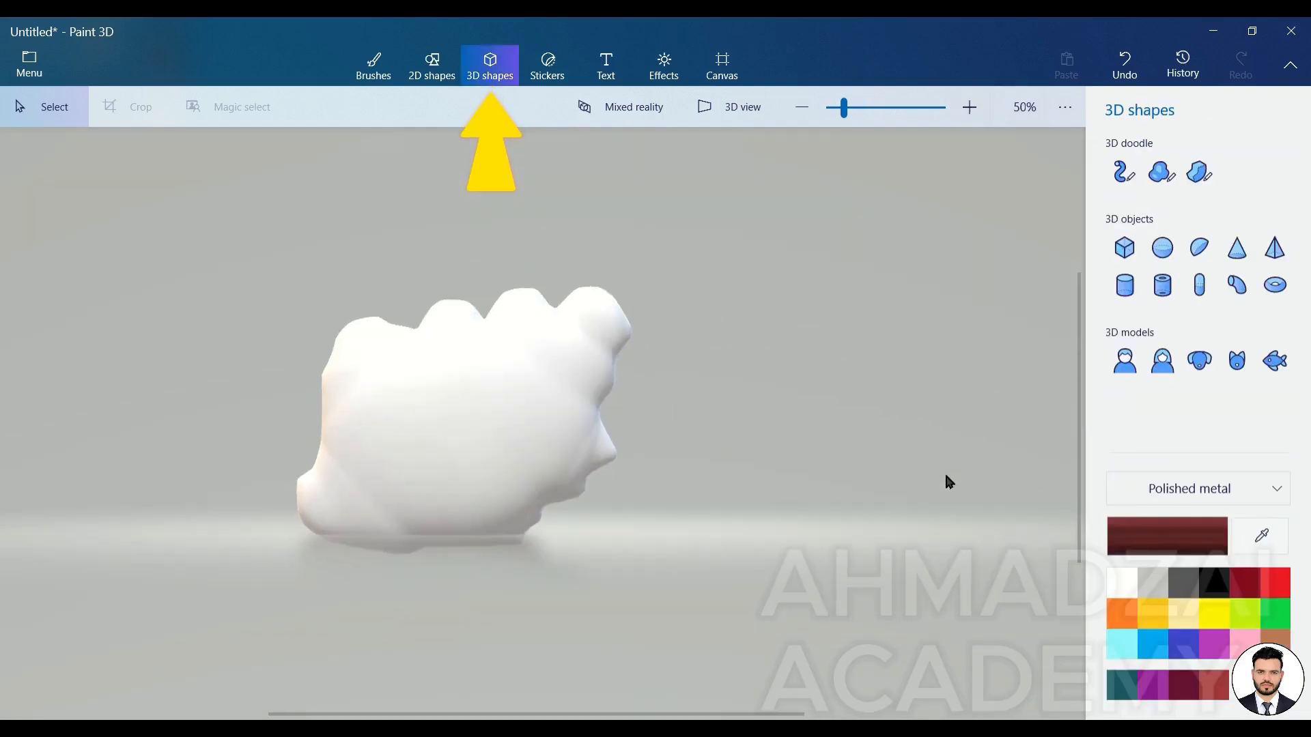
{"action": "left_click", "coordinate": [554, 410]}
{"action": "left_click_drag", "start_coordinate": [553, 410], "coordinate": [653, 384]}
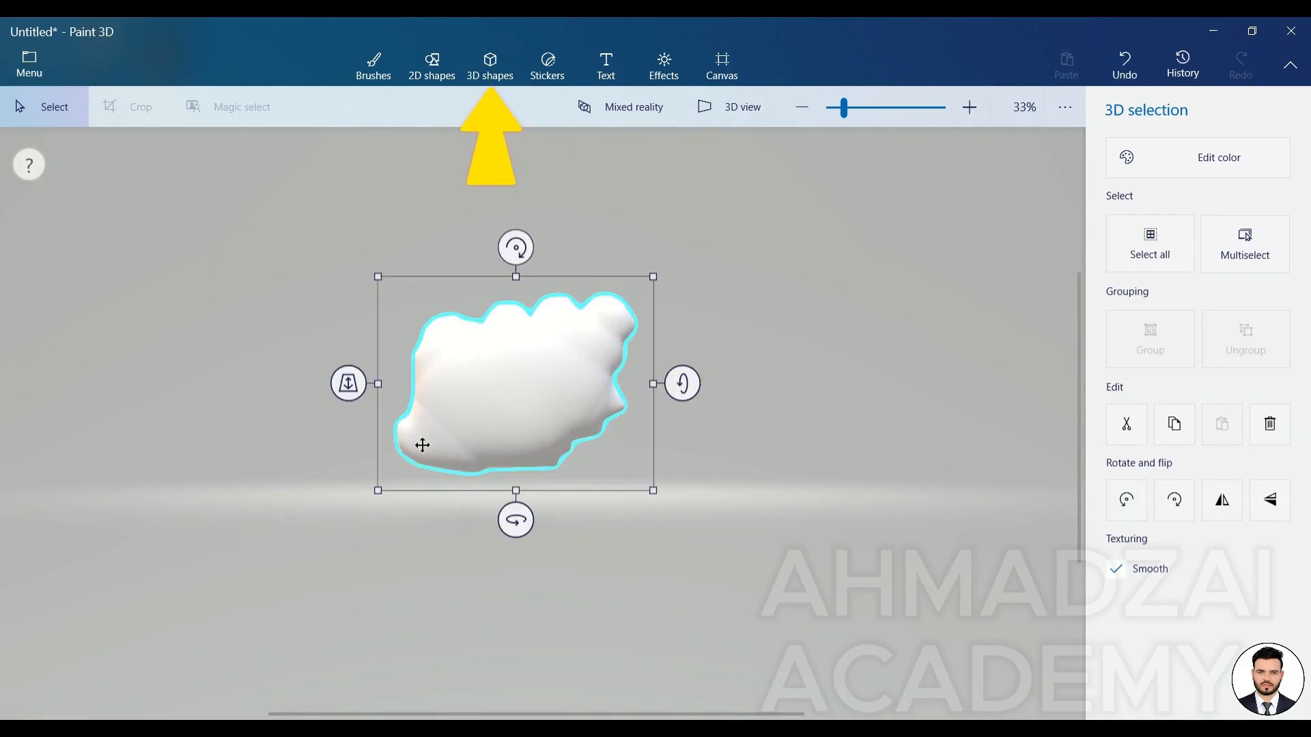
{"action": "left_click_drag", "start_coordinate": [531, 518], "coordinate": [635, 511]}
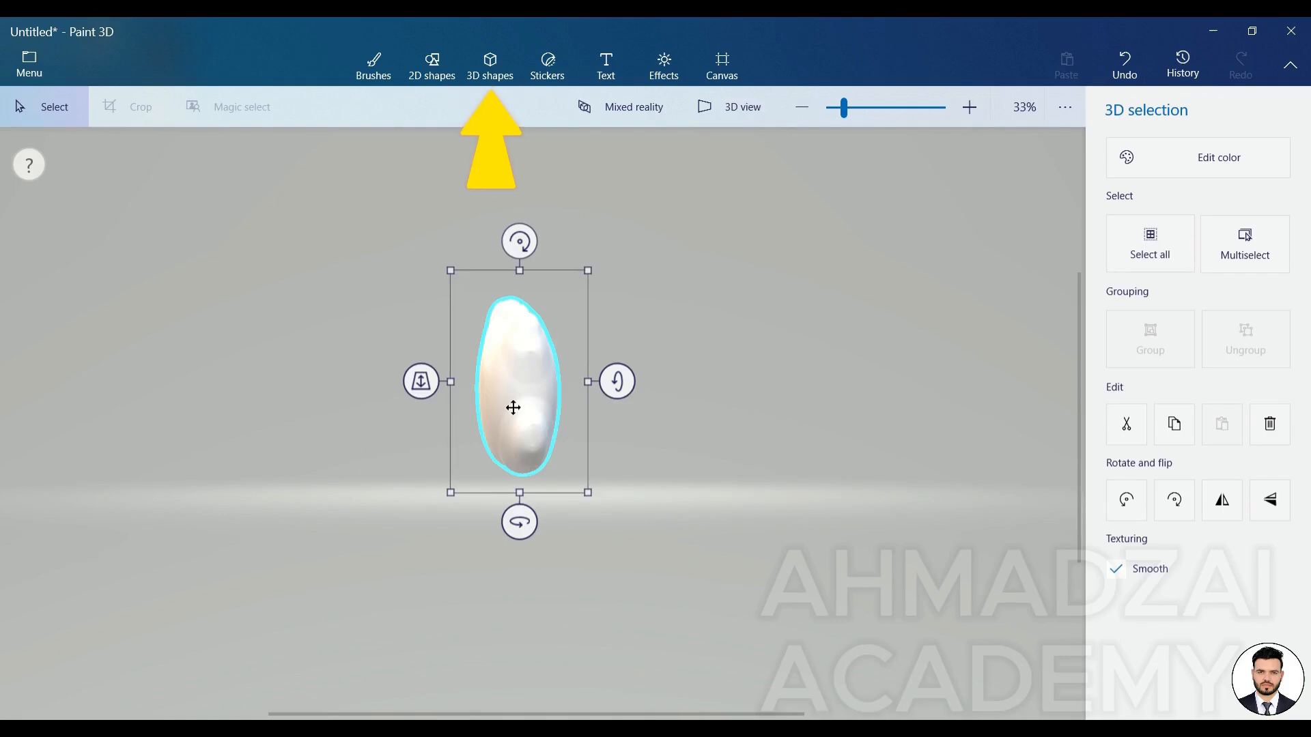
{"action": "left_click_drag", "start_coordinate": [450, 381], "coordinate": [413, 384]}
{"action": "left_click_drag", "start_coordinate": [500, 523], "coordinate": [322, 520]}
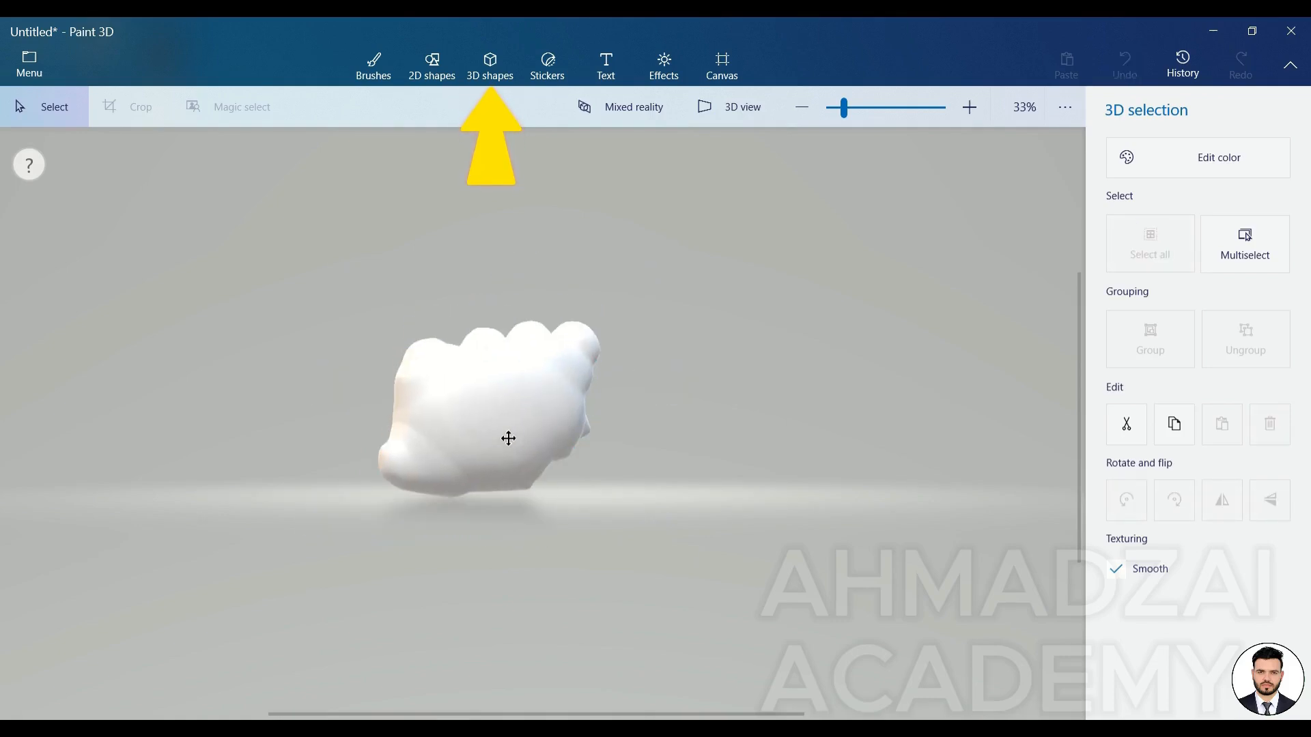
{"action": "left_click", "coordinate": [747, 424]}
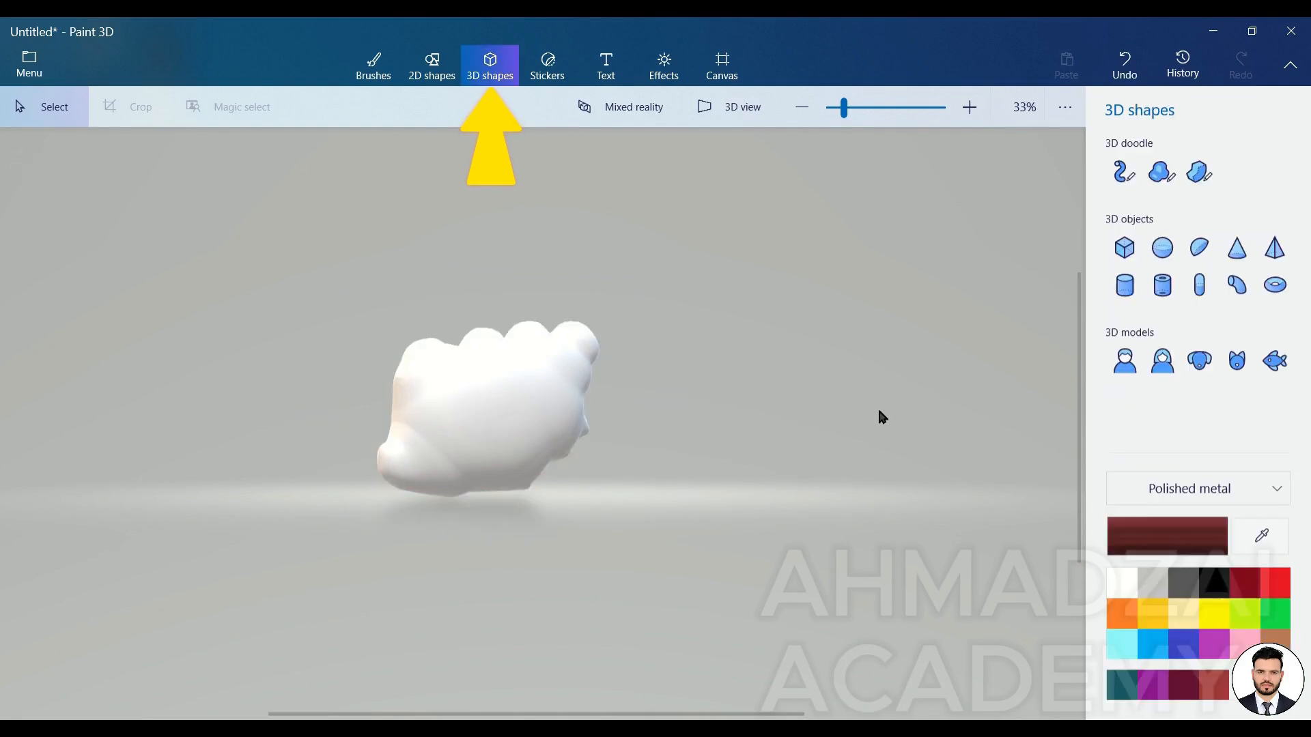
Draw an angular closed polygon beside the cloud with the Sharp edge 3D doodle and turn it about its vertical axis.
{"action": "left_click", "coordinate": [1198, 172]}
{"action": "mouse_move", "coordinate": [908, 246]}
{"action": "left_mouse_down"}
{"action": "mouse_move", "coordinate": [898, 341]}
{"action": "mouse_move", "coordinate": [856, 376]}
{"action": "left_mouse_up"}
{"action": "mouse_move", "coordinate": [729, 360]}
{"action": "left_mouse_down"}
{"action": "mouse_move", "coordinate": [732, 305]}
{"action": "mouse_move", "coordinate": [807, 246]}
{"action": "left_mouse_up"}
{"action": "mouse_move", "coordinate": [819, 462]}
{"action": "left_mouse_down"}
{"action": "mouse_move", "coordinate": [928, 462]}
{"action": "mouse_move", "coordinate": [855, 462]}
{"action": "left_mouse_up"}
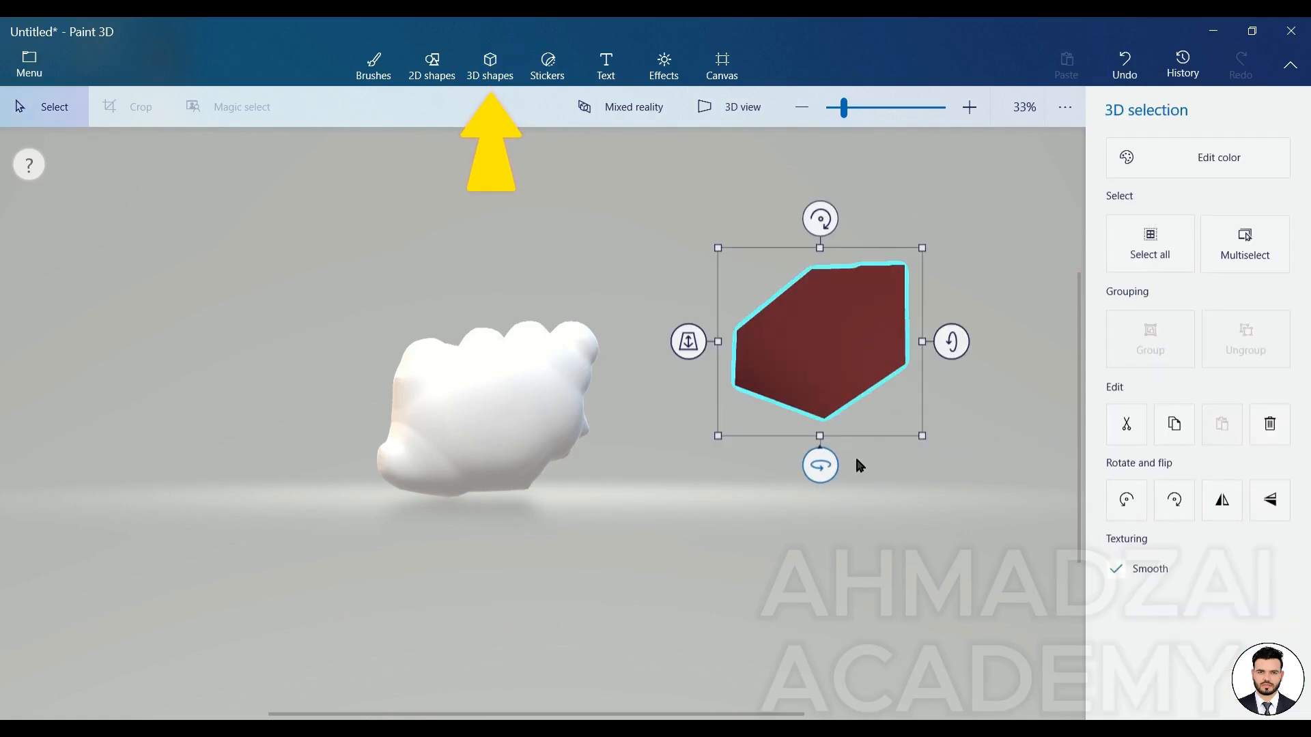
{"action": "left_click", "coordinate": [961, 452]}
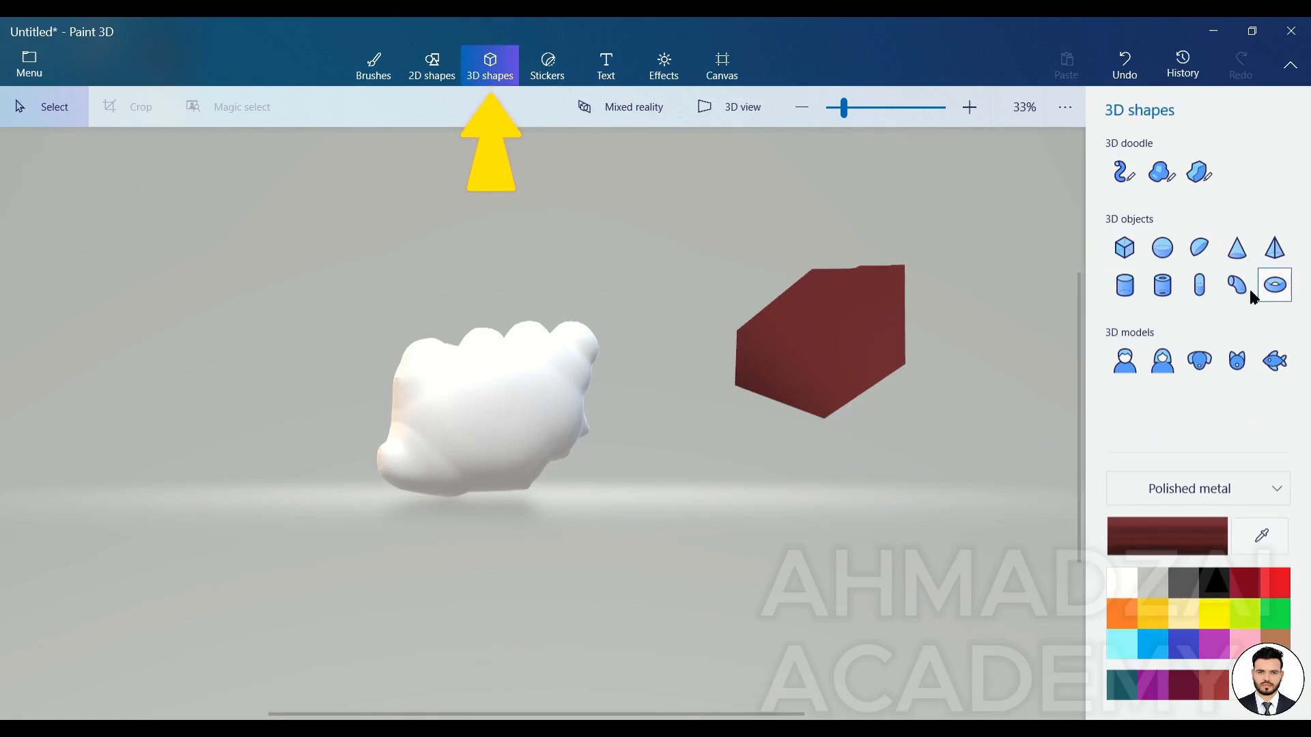
Add a polished-metal cylinder and place it tilted above the cloud, on the side away from the polygon.
{"action": "left_click", "coordinate": [1124, 285]}
{"action": "left_click_drag", "start_coordinate": [930, 262], "coordinate": [1036, 376]}
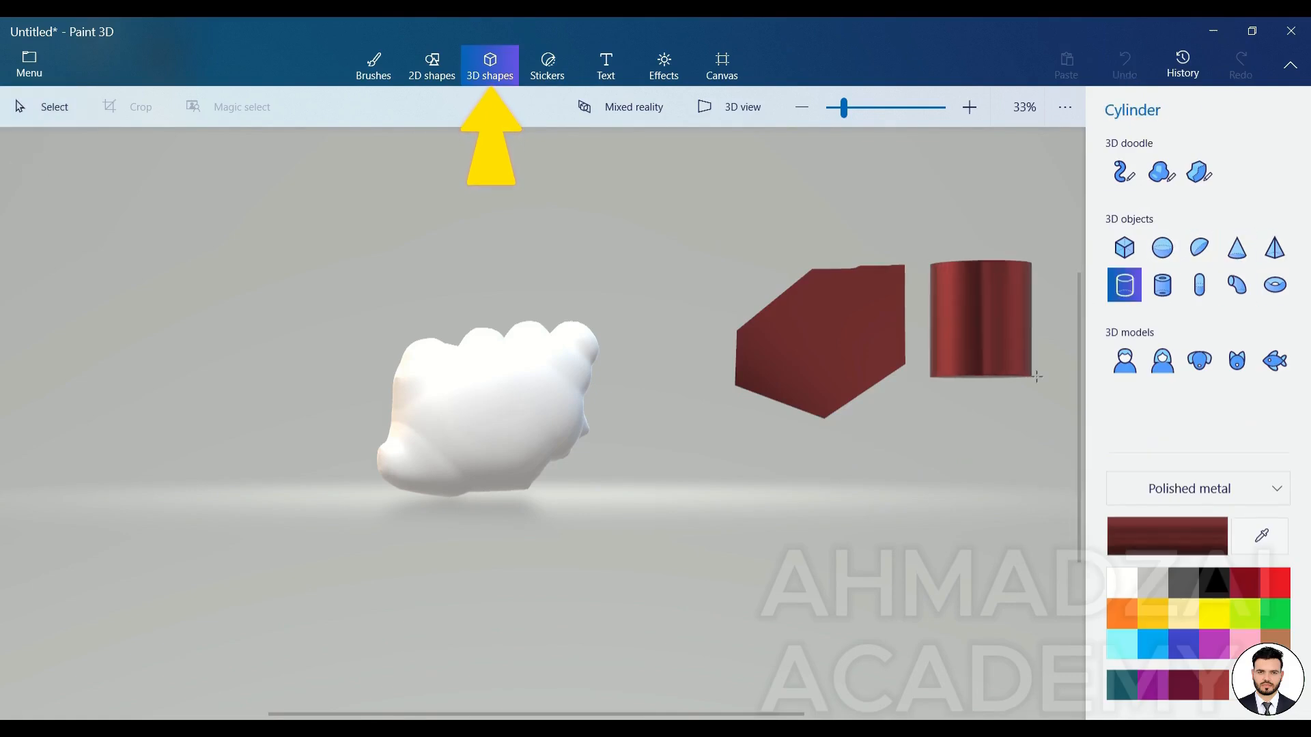
{"action": "left_click_drag", "start_coordinate": [1053, 321], "coordinate": [516, 275]}
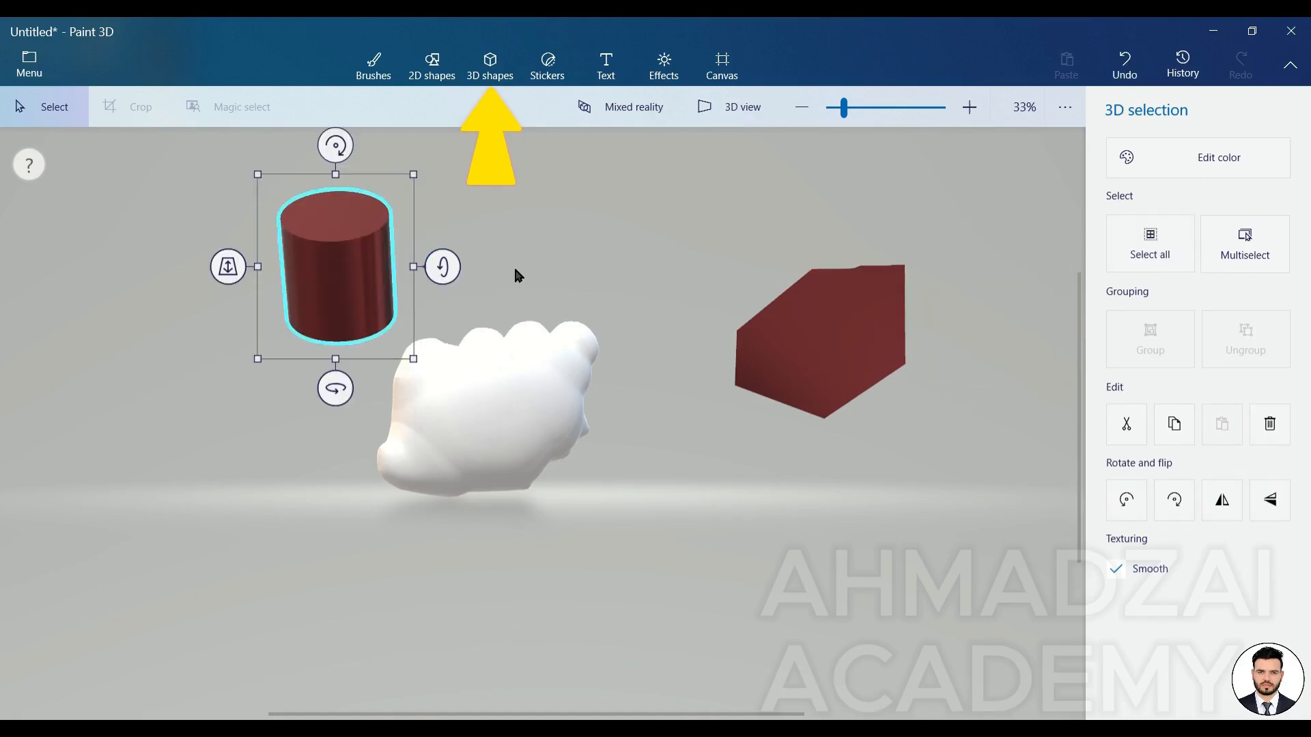
Add a doughnut, tilt it, and place it between the cloud and the sharp-edged polygon.
{"action": "left_click", "coordinate": [490, 66]}
{"action": "left_click", "coordinate": [1274, 284]}
{"action": "left_click_drag", "start_coordinate": [702, 432], "coordinate": [855, 559]}
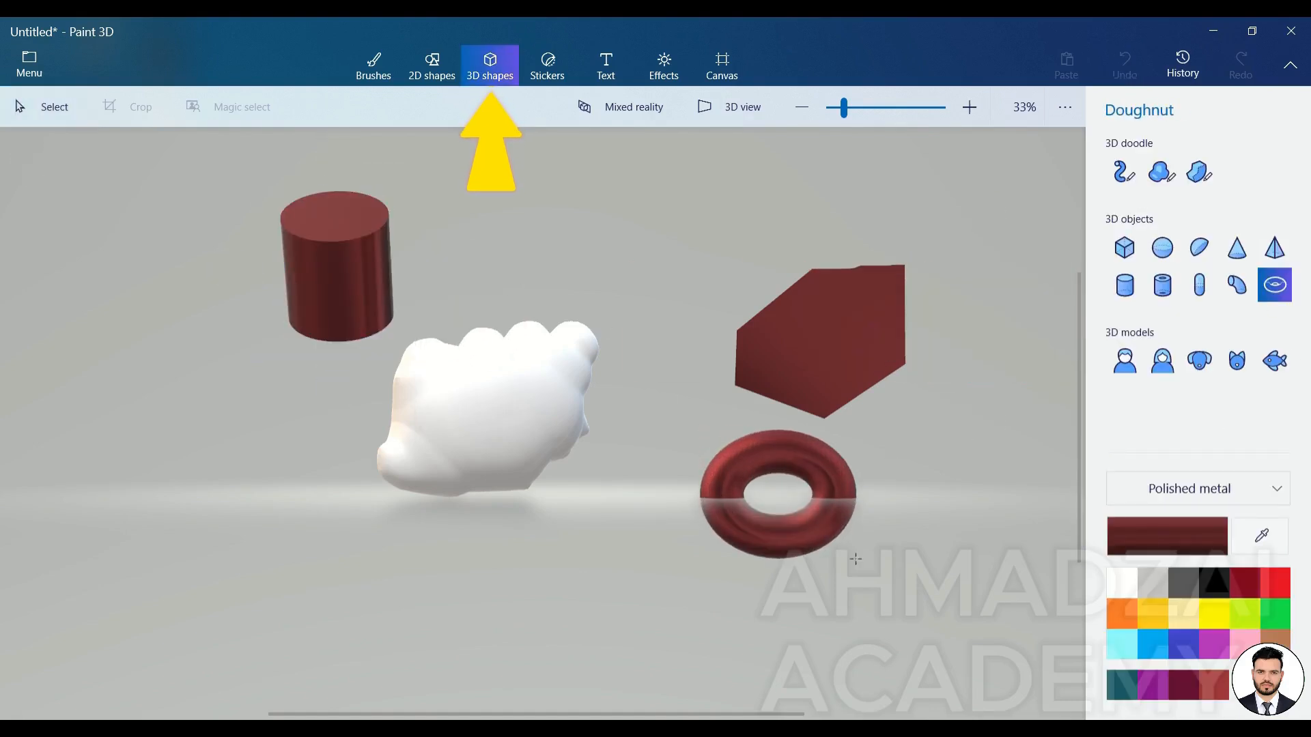
{"action": "left_click_drag", "start_coordinate": [863, 490], "coordinate": [888, 384]}
{"action": "left_click_drag", "start_coordinate": [797, 481], "coordinate": [717, 301]}
{"action": "left_click", "coordinate": [1035, 268]}
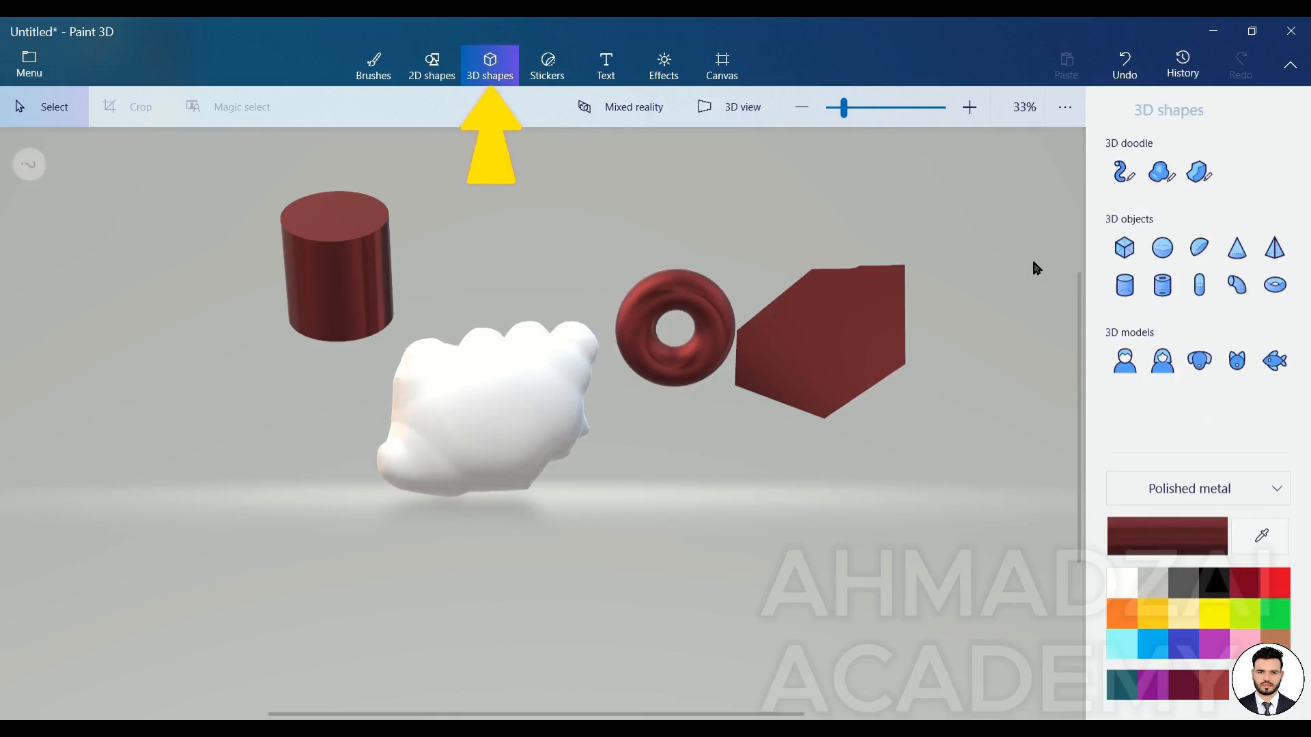
Add a Cat 3D model below the sharp-edged polygon.
{"action": "left_click", "coordinate": [1236, 361]}
{"action": "left_click_drag", "start_coordinate": [820, 403], "coordinate": [969, 522]}
{"action": "left_click", "coordinate": [710, 498]}
Add a smaller Dog 3D model between the cloud and the cat.
{"action": "left_click", "coordinate": [1199, 360]}
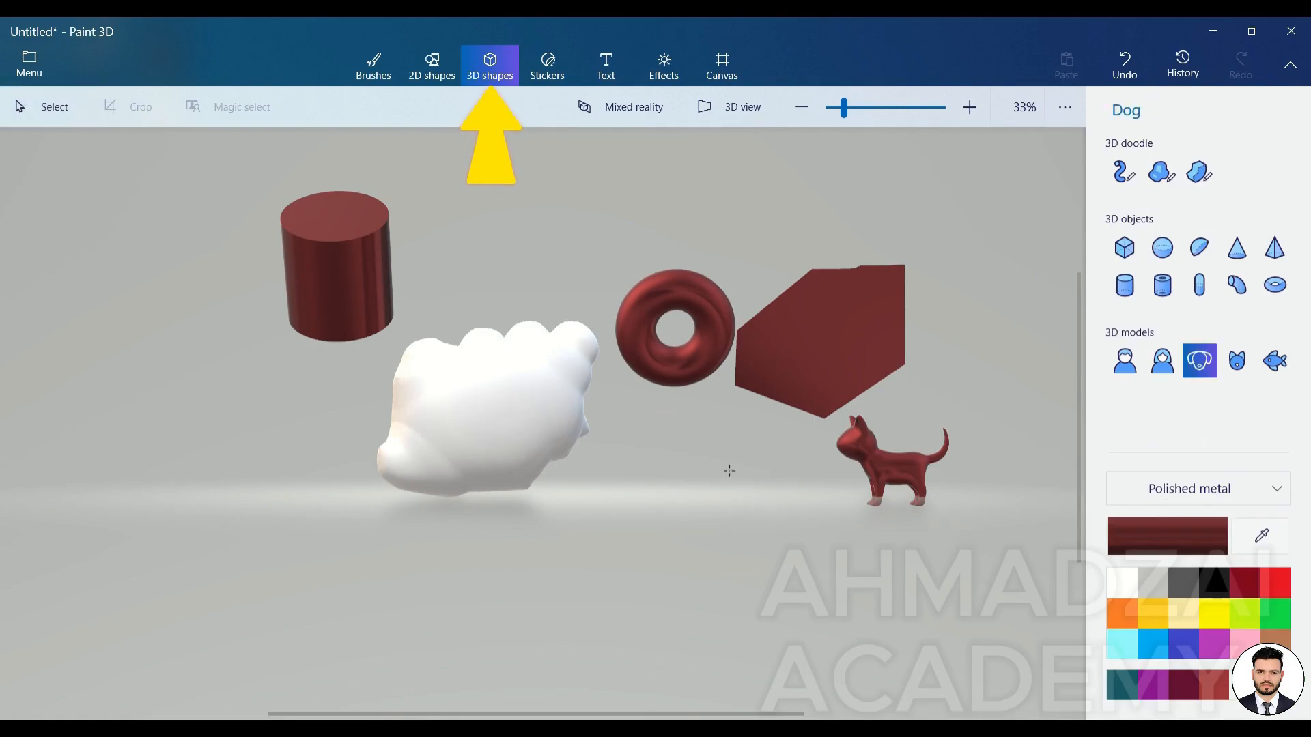
{"action": "left_click_drag", "start_coordinate": [741, 502], "coordinate": [789, 515]}
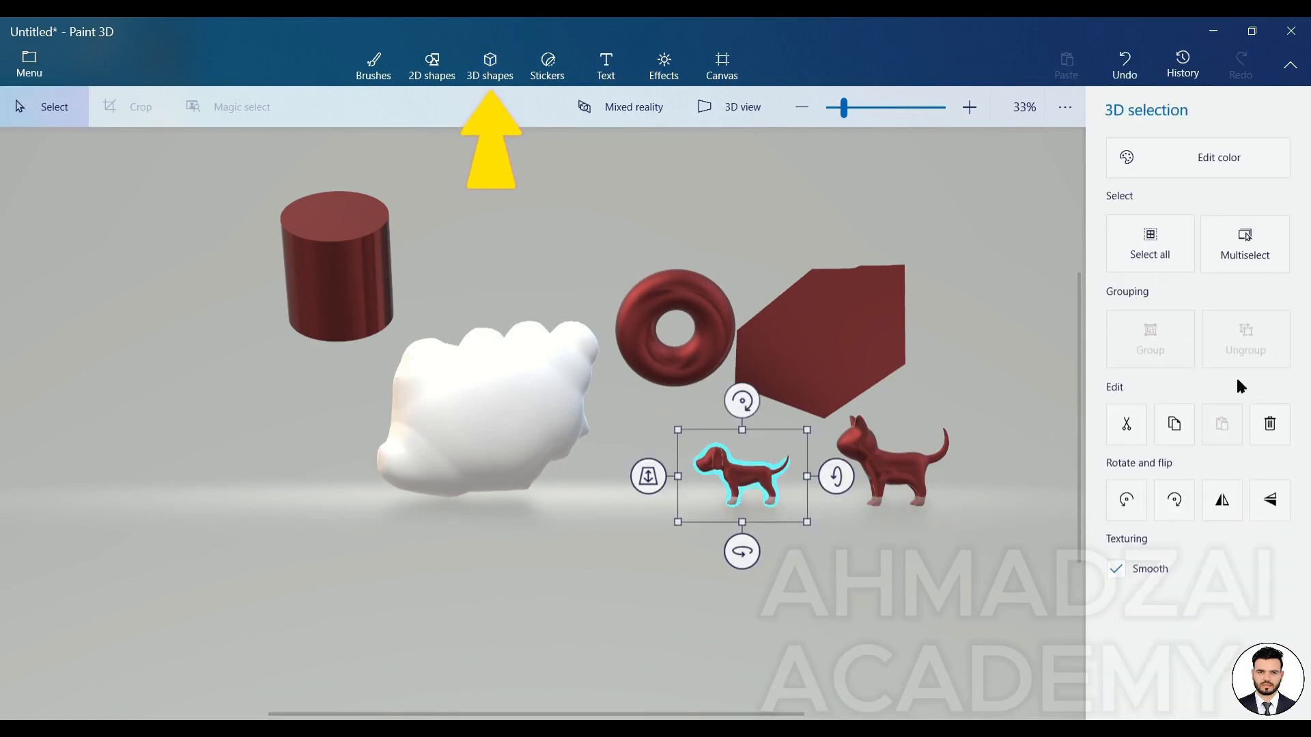
{"action": "left_click", "coordinate": [975, 328]}
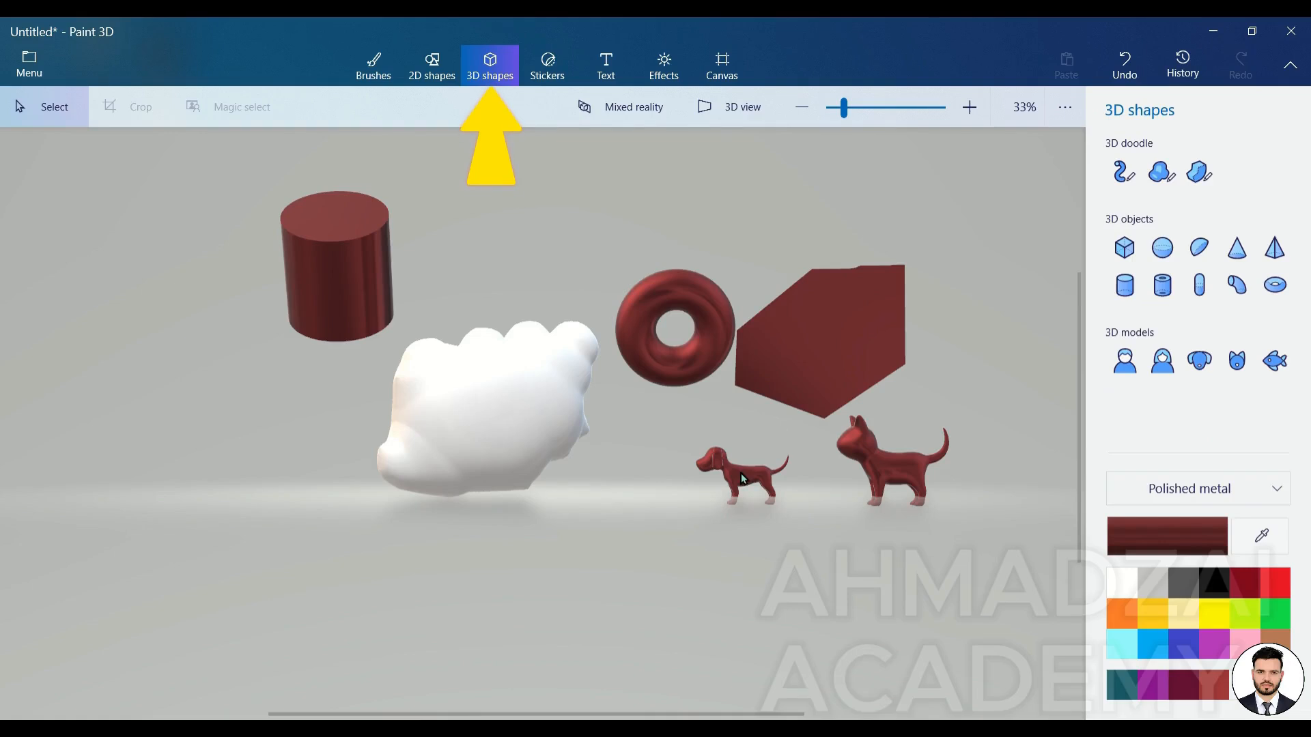
Examine the dog model's color and material editing options.
{"action": "left_click", "coordinate": [719, 467]}
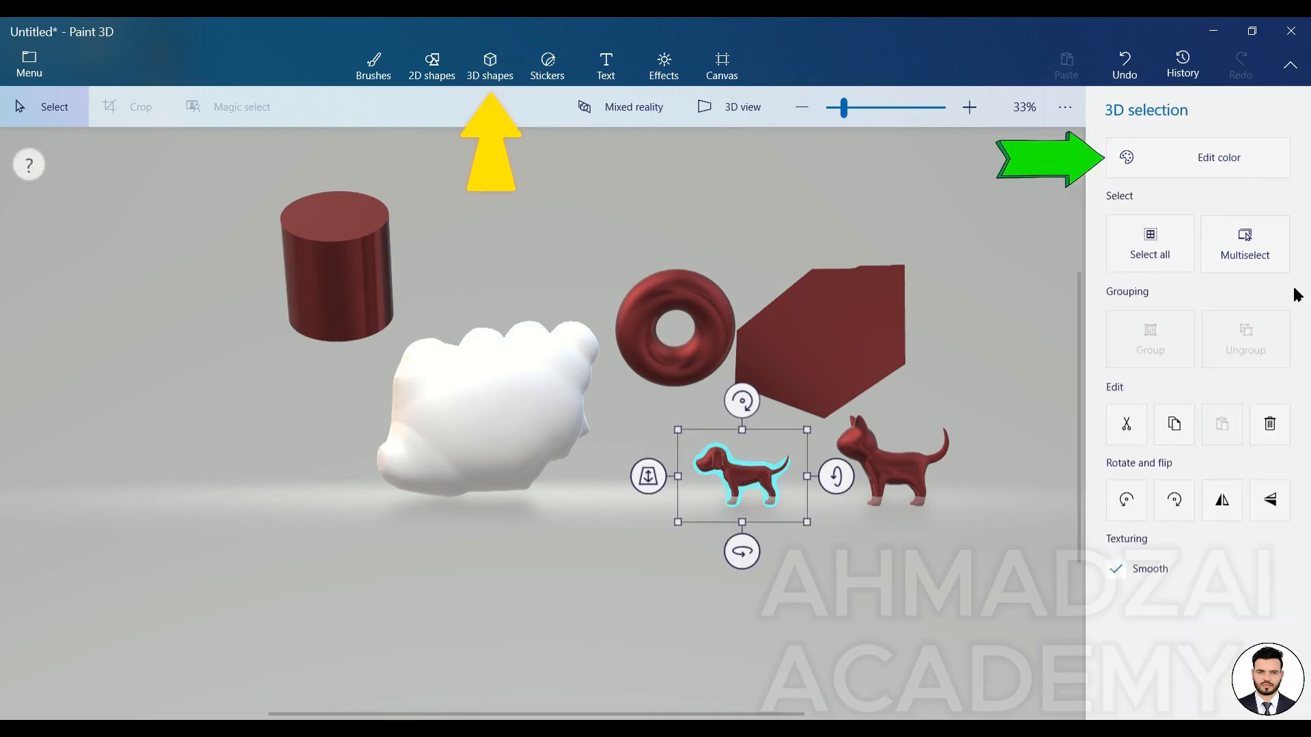
{"action": "left_click", "coordinate": [1249, 159]}
{"action": "left_click", "coordinate": [1051, 137]}
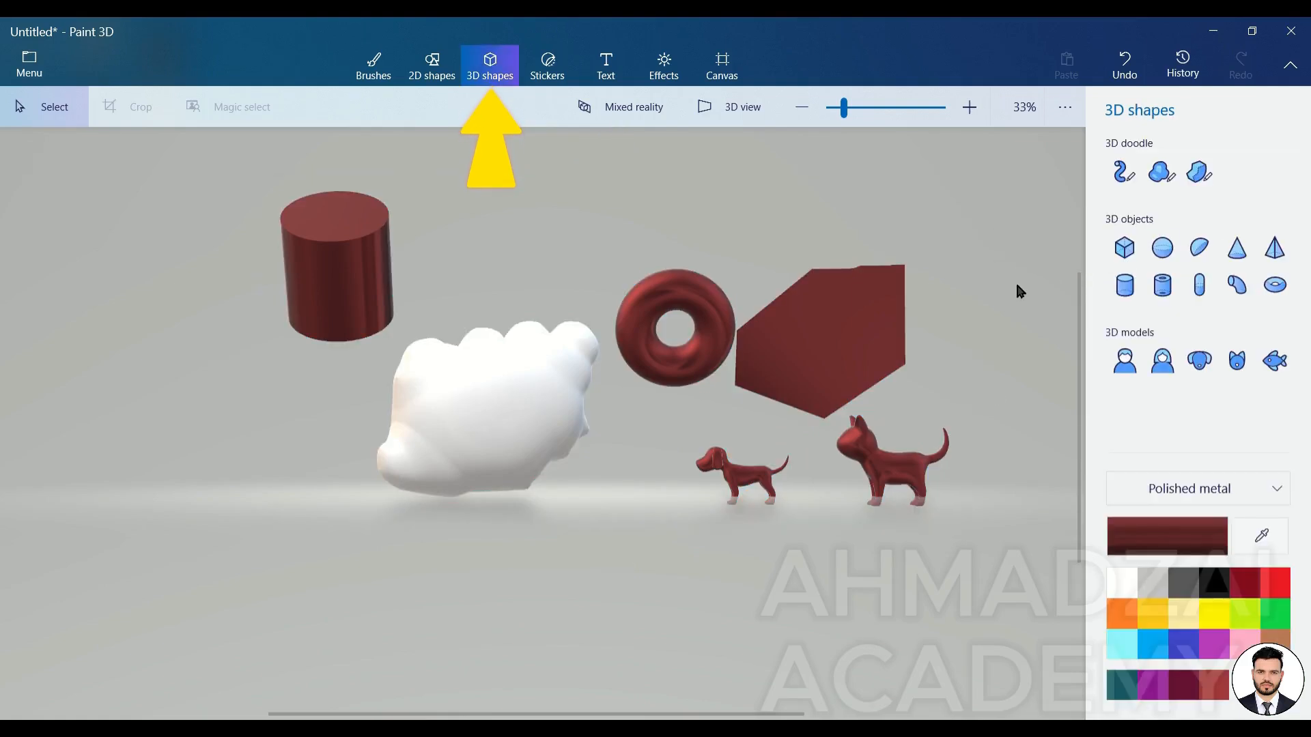
Select the cat and dog together with Multiselect and move both slightly toward the cloud.
{"action": "left_click", "coordinate": [897, 458]}
{"action": "left_click", "coordinate": [1245, 250]}
{"action": "left_click", "coordinate": [1244, 250]}
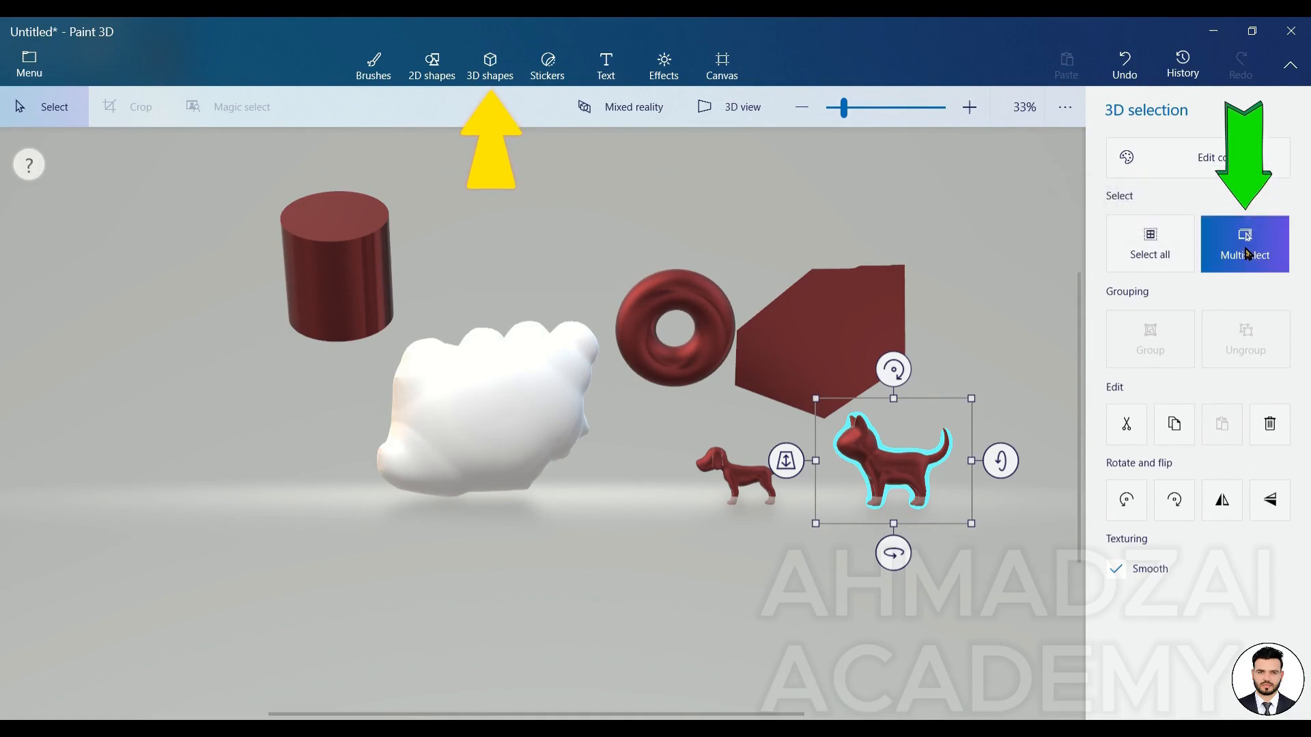
{"action": "left_click", "coordinate": [737, 481]}
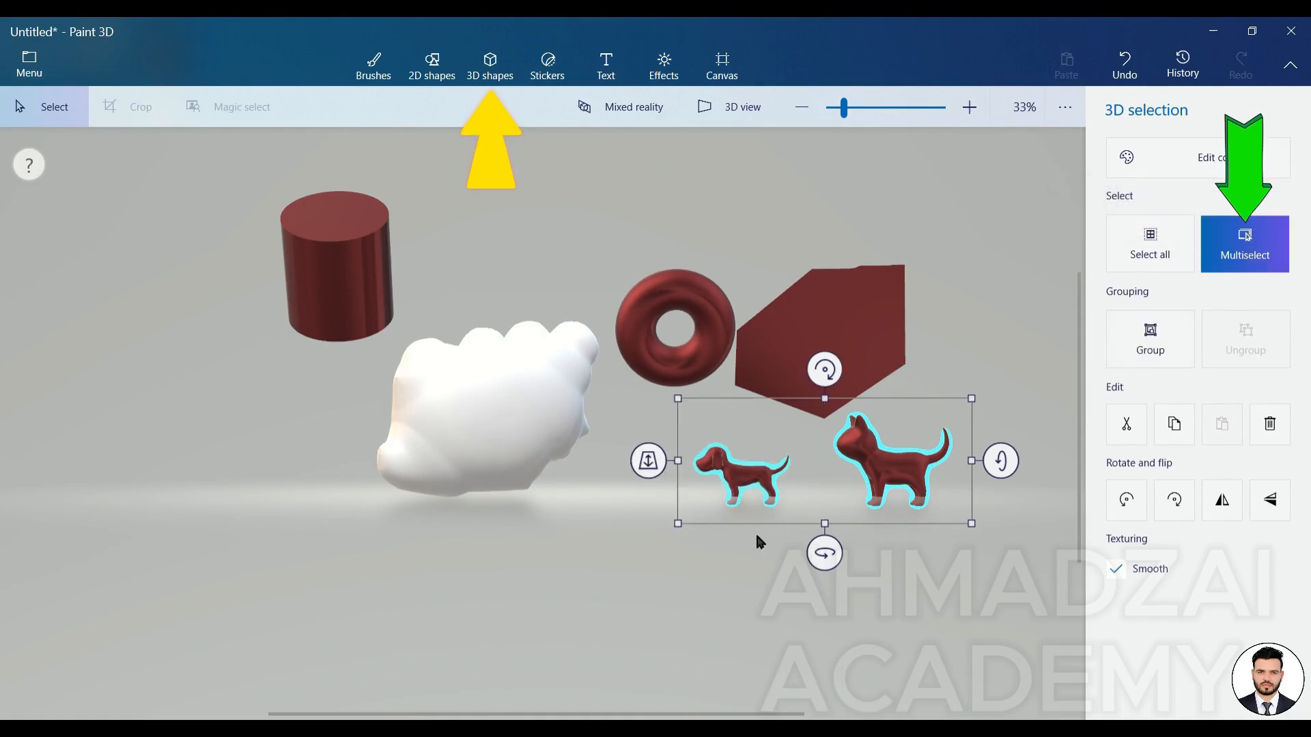
{"action": "left_click_drag", "start_coordinate": [849, 477], "coordinate": [809, 451]}
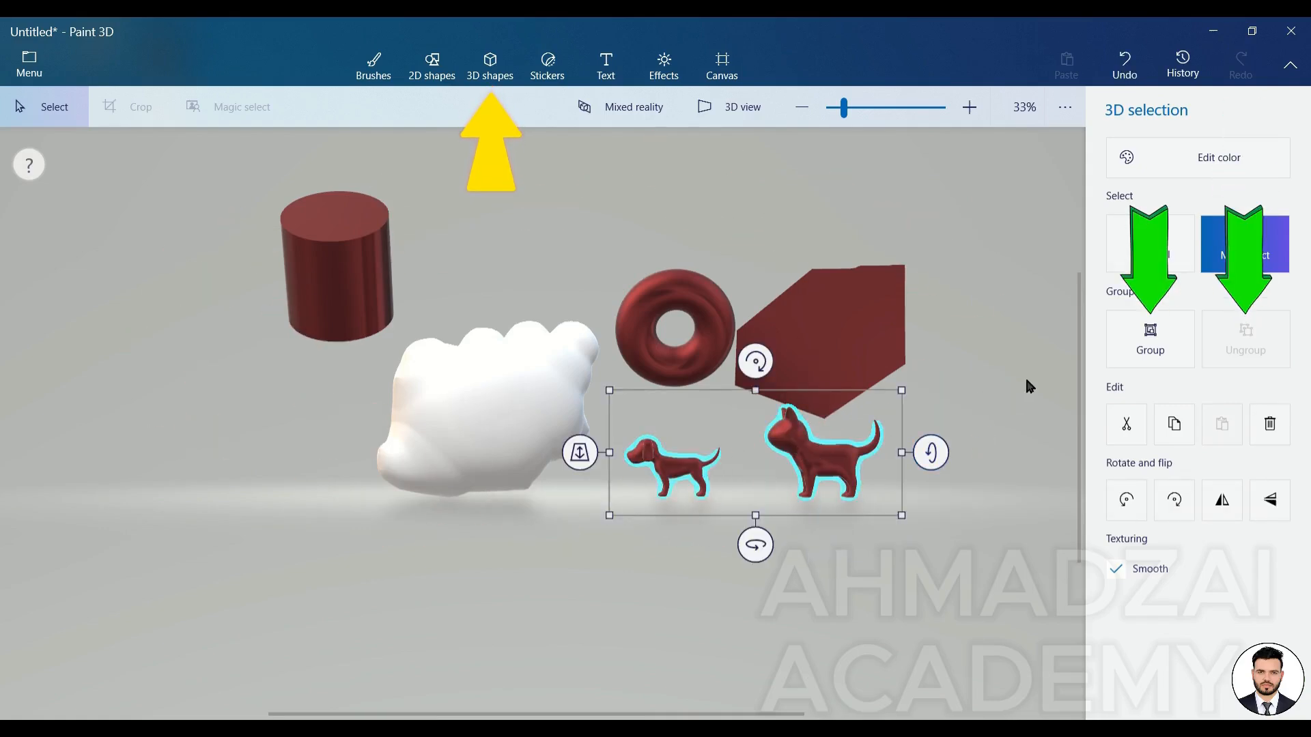
Group the dog and cat to shift them together closer to the cloud, and ungroup them.
{"action": "left_click", "coordinate": [1160, 355]}
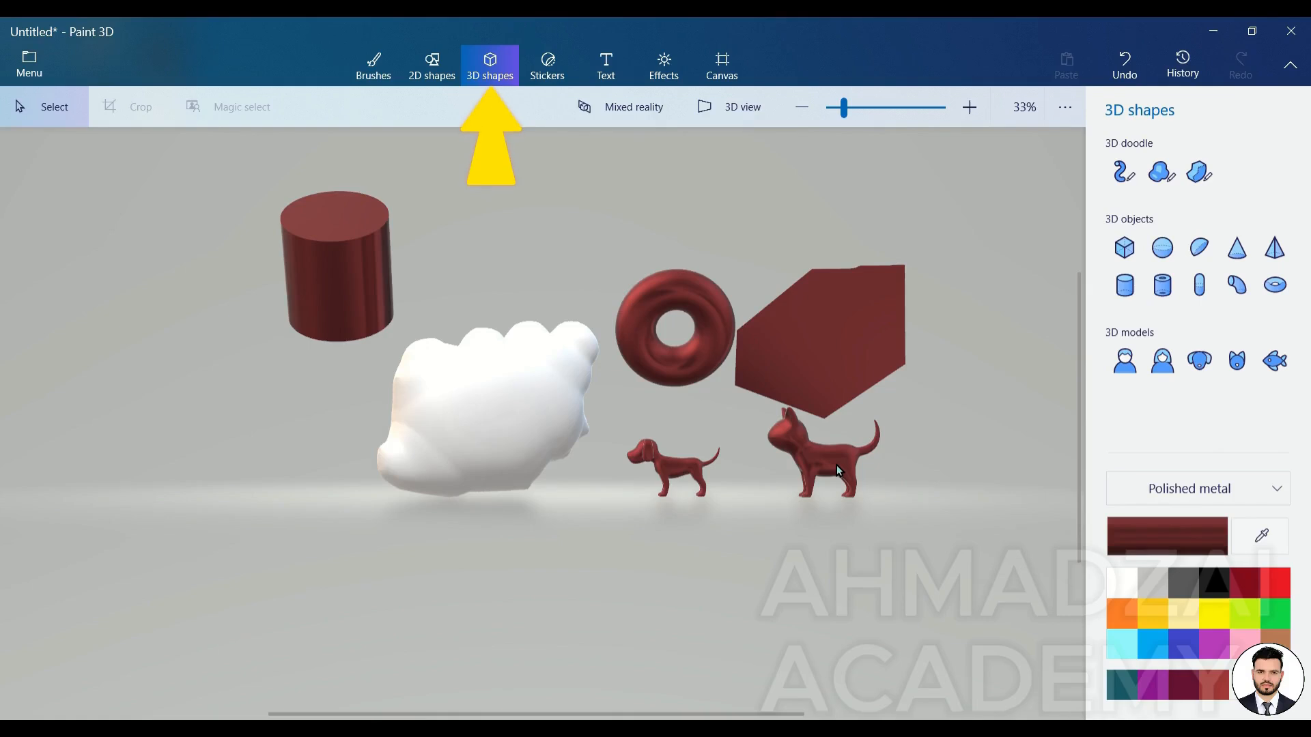
{"action": "mouse_move", "coordinate": [837, 466]}
{"action": "left_mouse_down"}
{"action": "mouse_move", "coordinate": [895, 517]}
{"action": "mouse_move", "coordinate": [832, 459]}
{"action": "mouse_move", "coordinate": [880, 463]}
{"action": "mouse_move", "coordinate": [826, 464]}
{"action": "mouse_move", "coordinate": [818, 477]}
{"action": "left_mouse_up"}
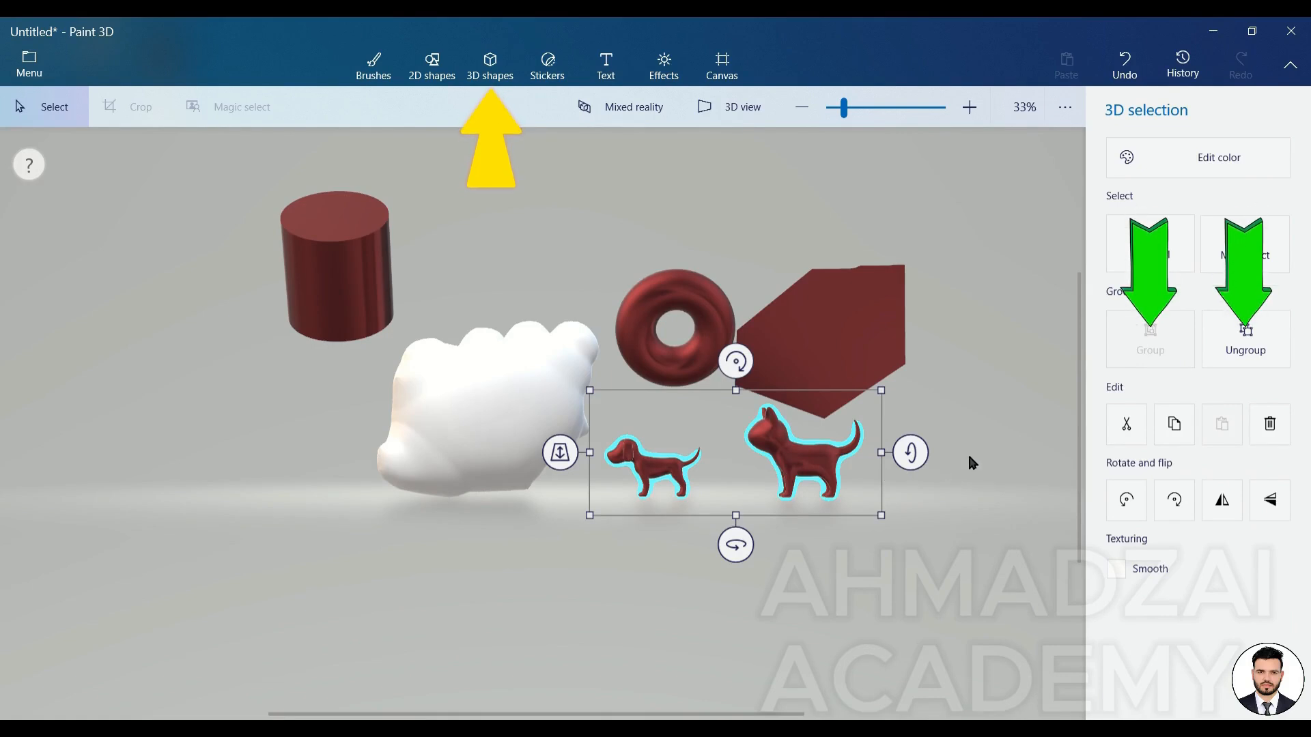
{"action": "left_click", "coordinate": [1239, 342]}
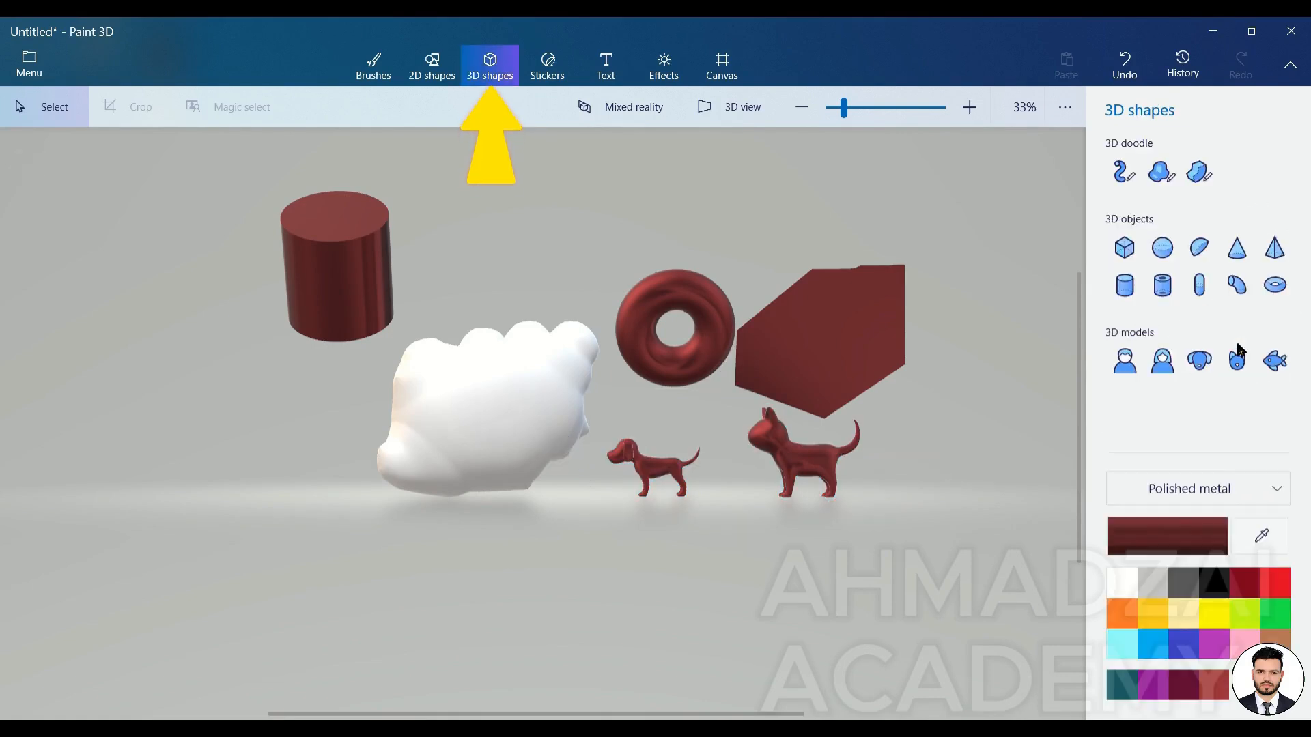
Rotate the cat model counterclockwise and back clockwise, and flip it twice horizontally and twice vertically.
{"action": "left_click", "coordinate": [833, 471]}
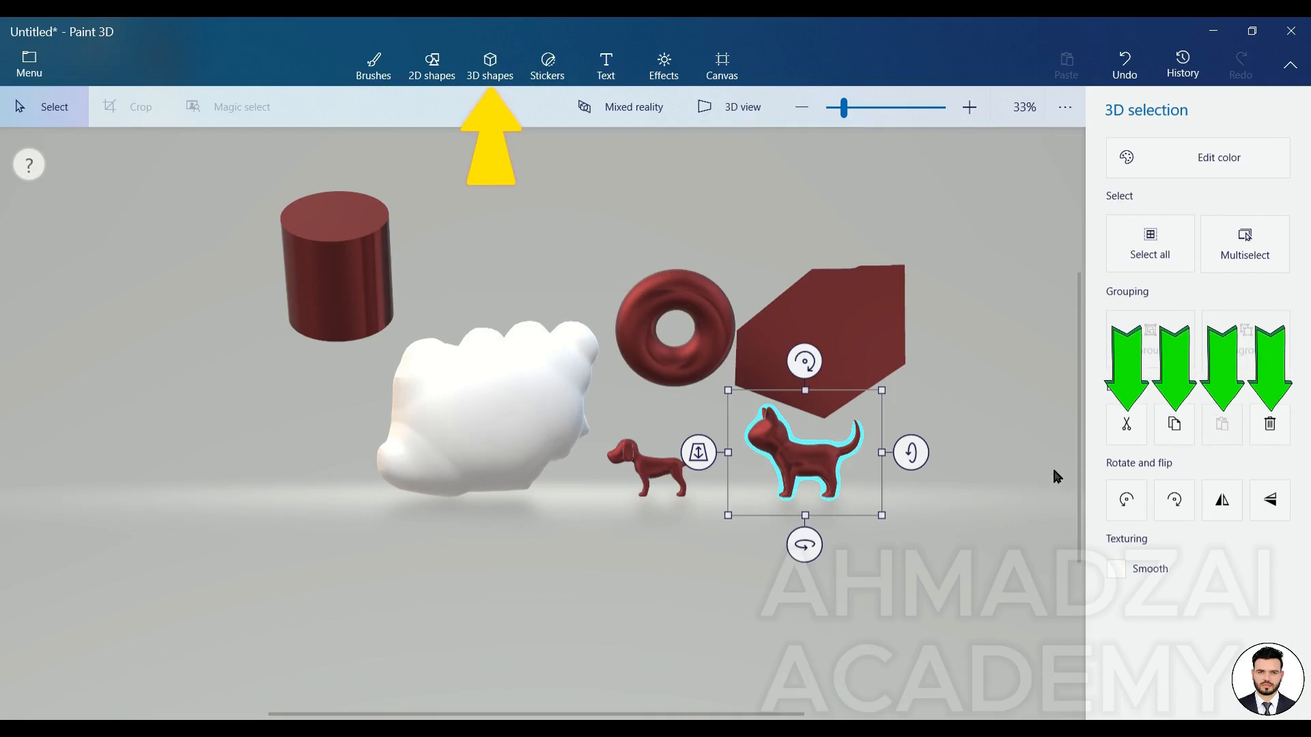
{"action": "left_click", "coordinate": [1125, 502]}
{"action": "left_click", "coordinate": [1174, 501]}
{"action": "left_click", "coordinate": [1222, 502]}
{"action": "left_click", "coordinate": [1221, 502]}
{"action": "left_click", "coordinate": [1254, 507]}
{"action": "left_click", "coordinate": [1254, 506]}
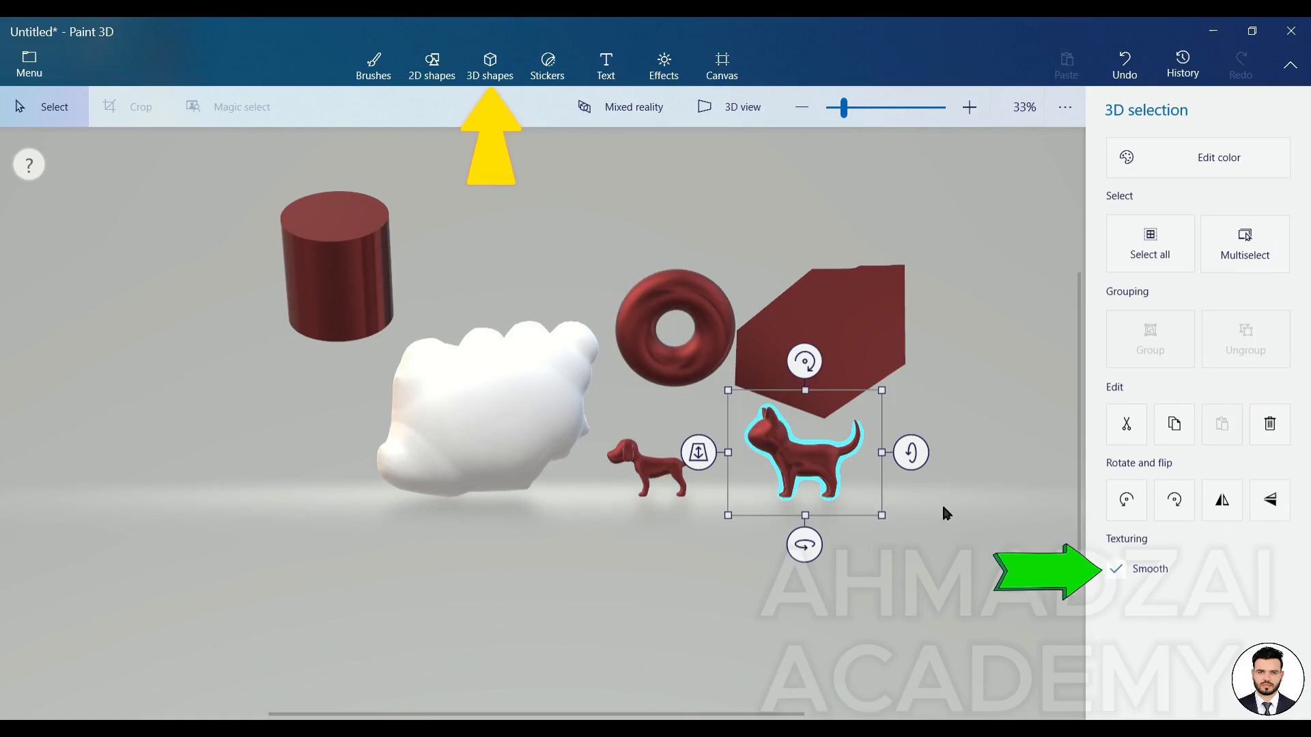
{"action": "left_click", "coordinate": [985, 447]}
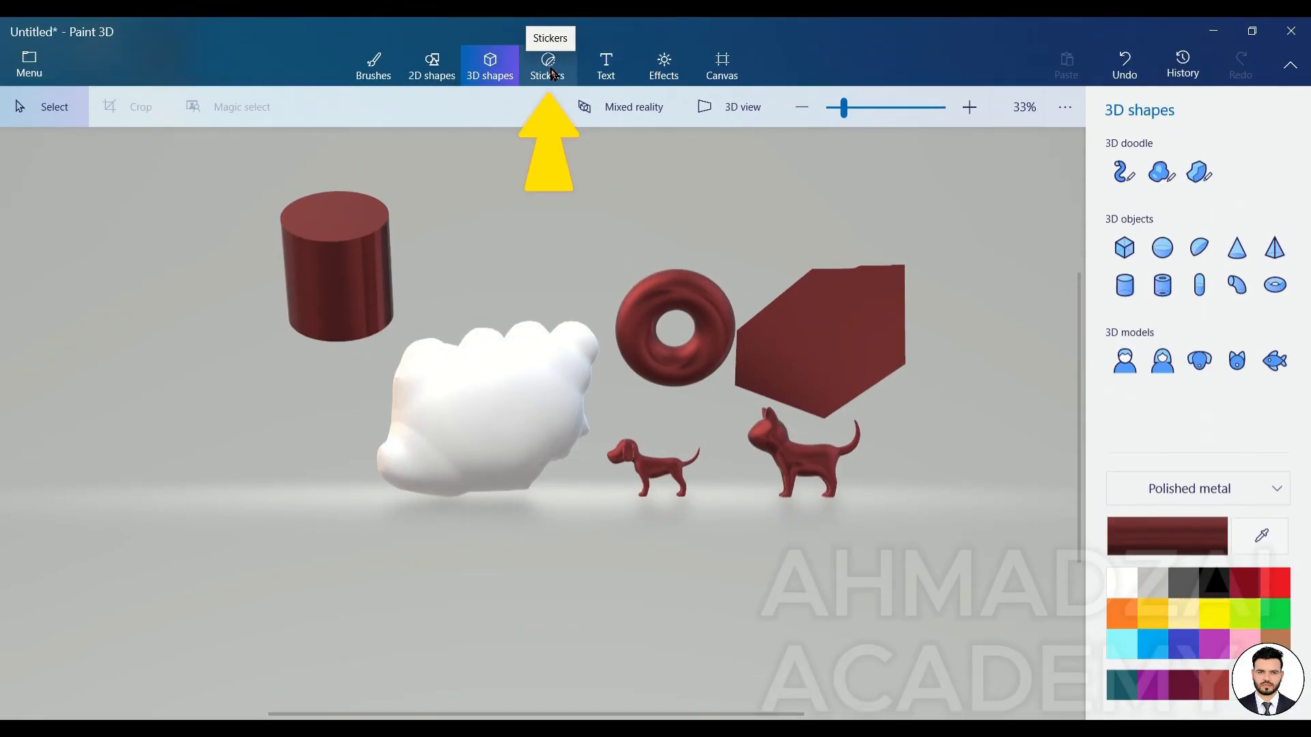
Place a Star sticker in the empty area, move it over the cat model, and shift it toward the donut.
{"action": "left_click", "coordinate": [552, 74]}
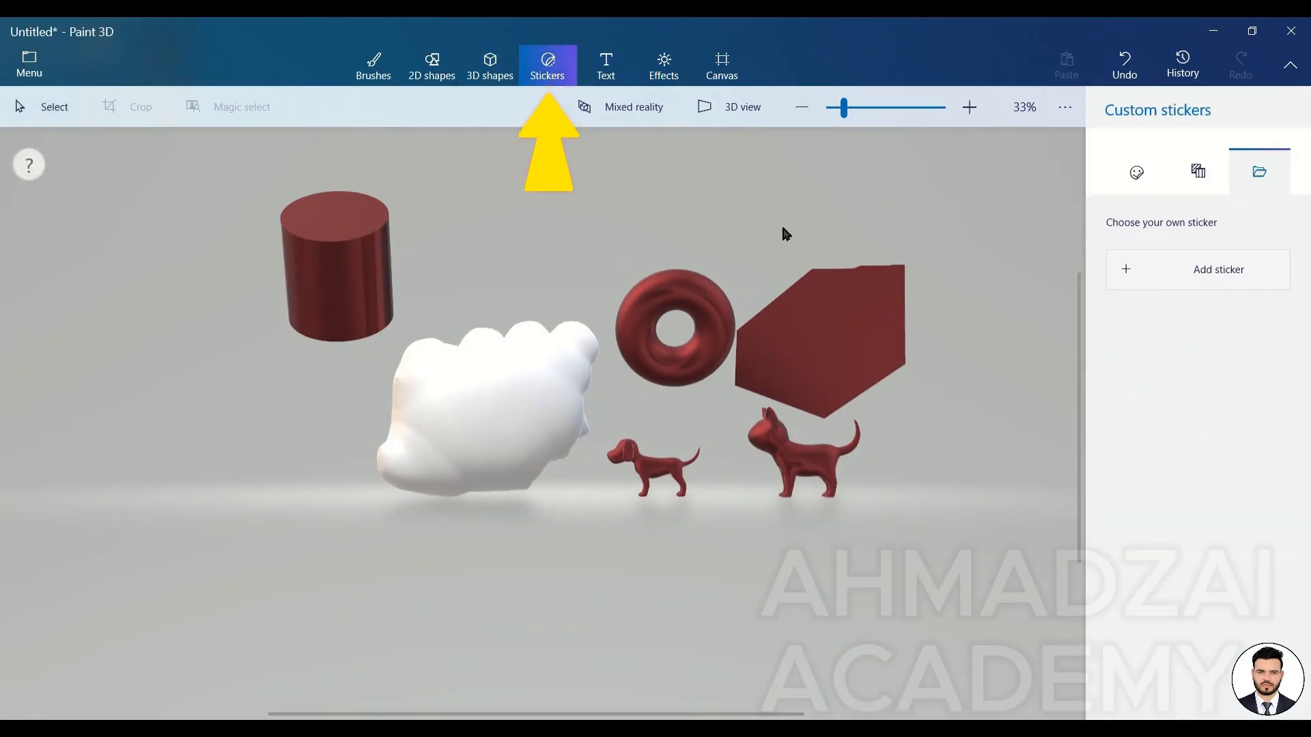
{"action": "left_click", "coordinate": [1134, 164]}
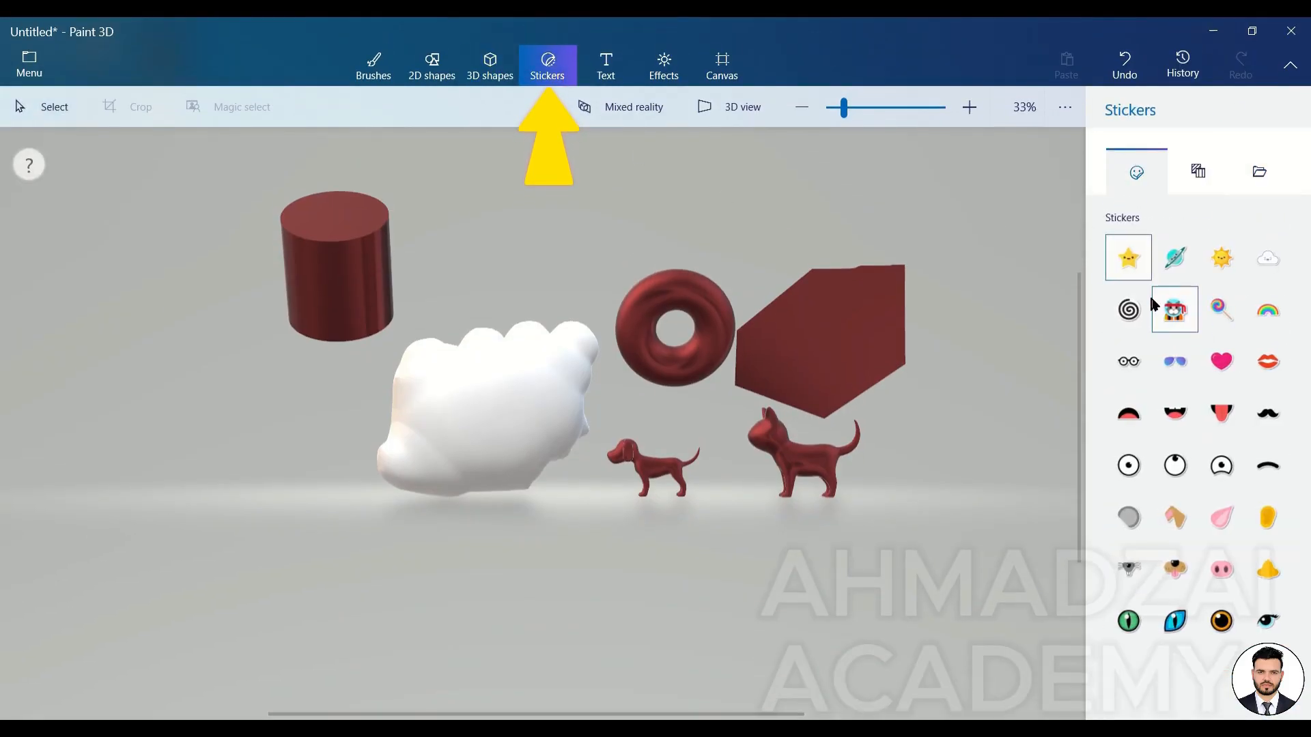
{"action": "left_click", "coordinate": [994, 340]}
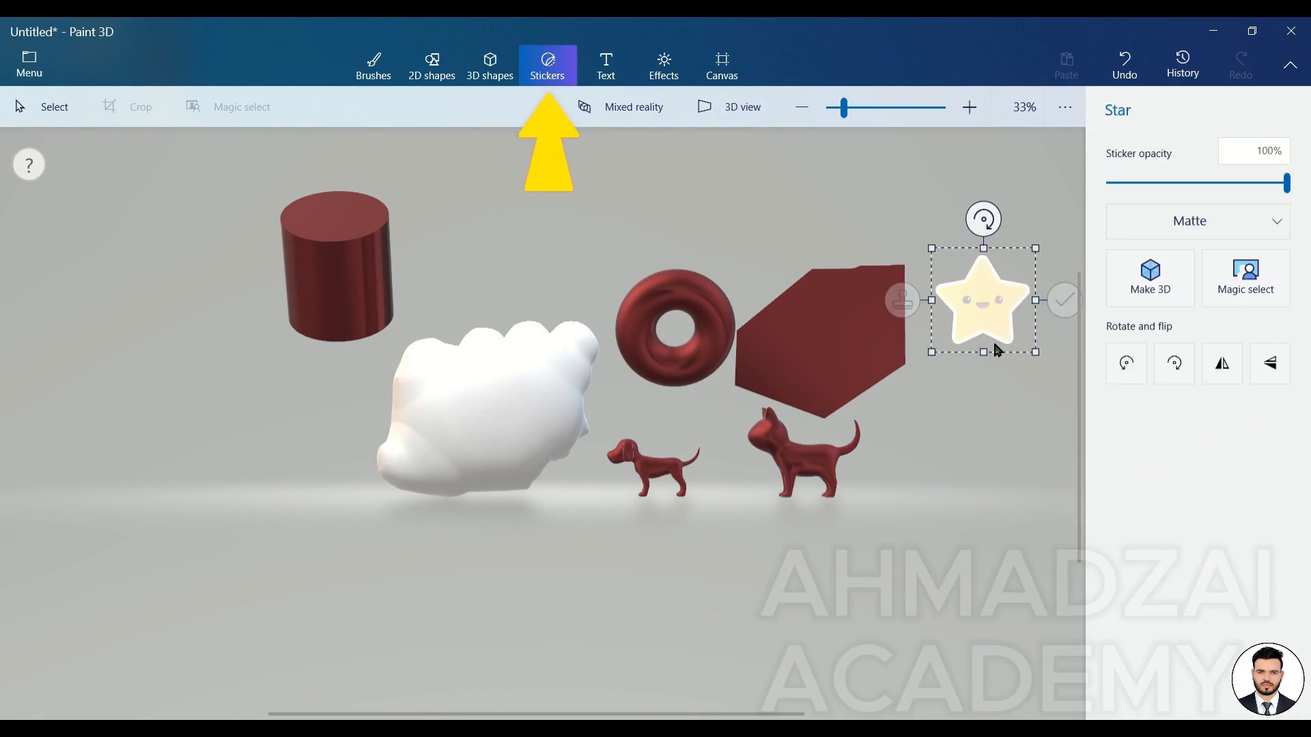
{"action": "left_click_drag", "start_coordinate": [1003, 319], "coordinate": [786, 431]}
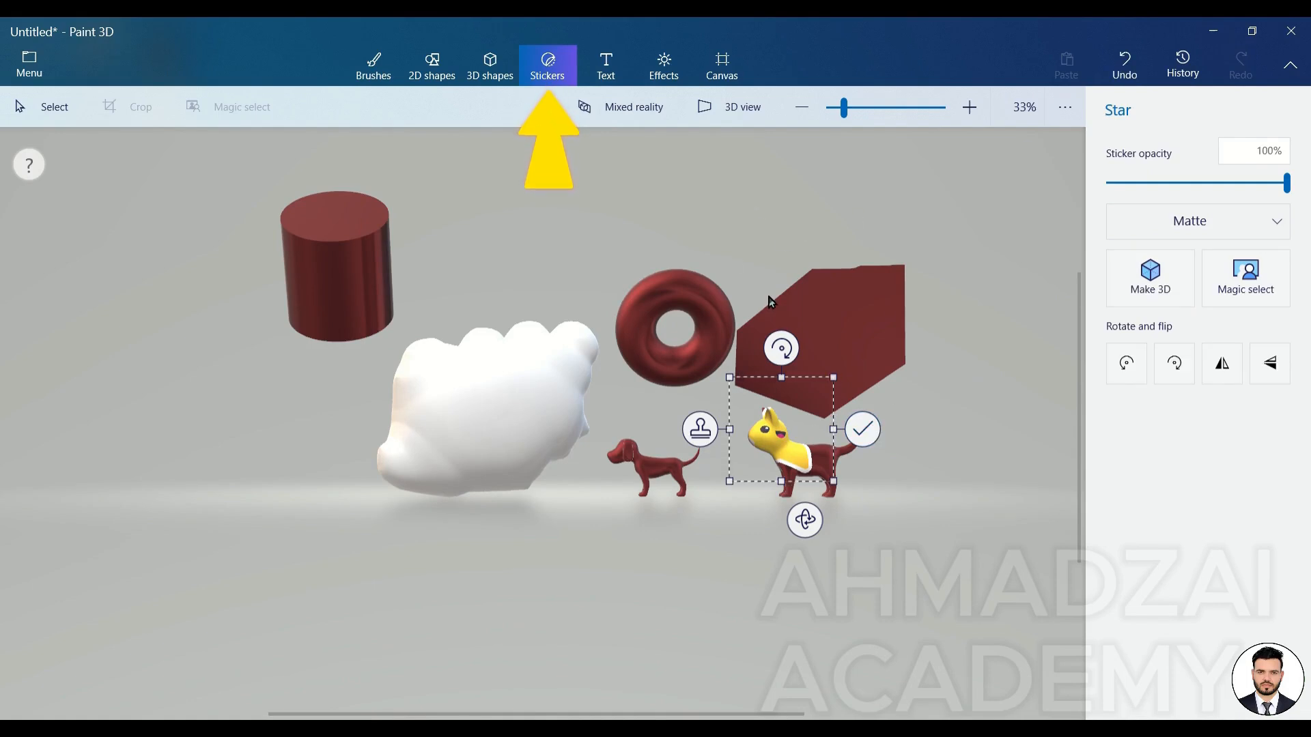
{"action": "left_click_drag", "start_coordinate": [778, 442], "coordinate": [704, 320]}
{"action": "left_click", "coordinate": [987, 293]}
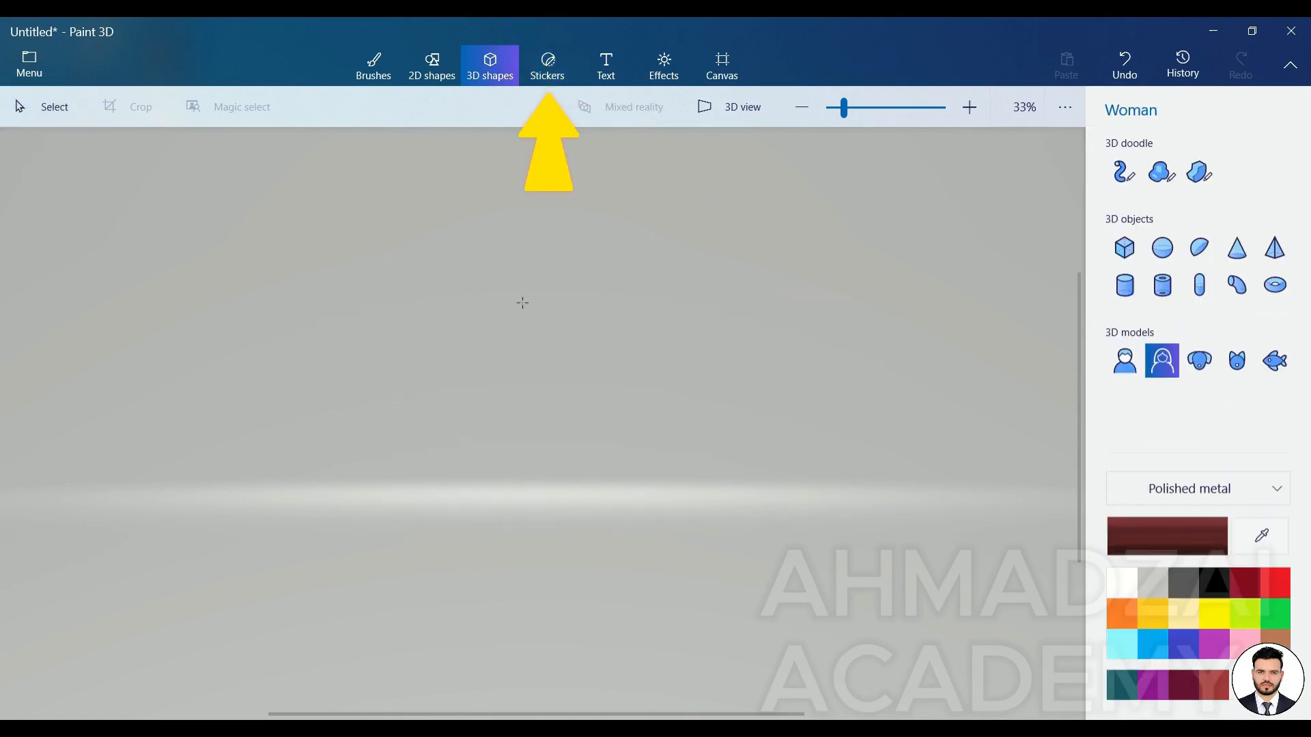
Place a 3D woman model in the middle of the empty scene and stretch it wider.
{"action": "left_click", "coordinate": [521, 301]}
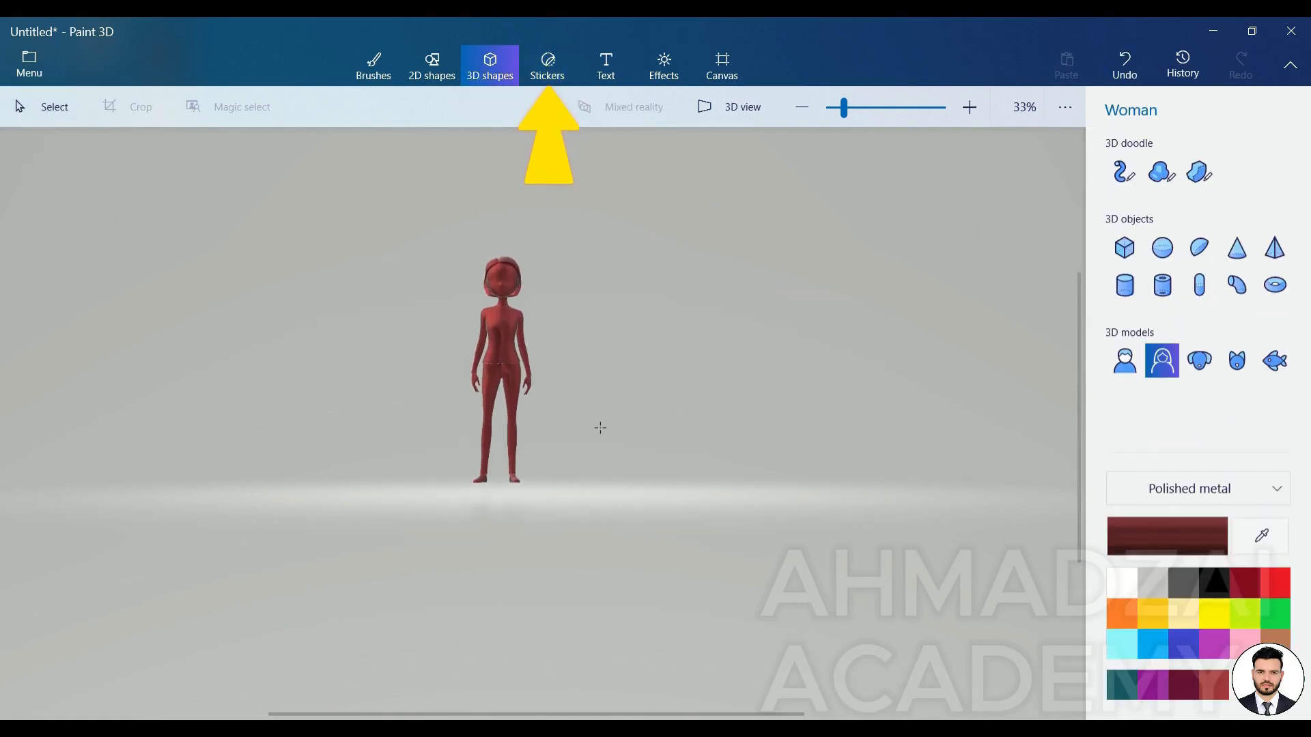
{"action": "left_click", "coordinate": [527, 373]}
{"action": "left_click_drag", "start_coordinate": [547, 368], "coordinate": [619, 382]}
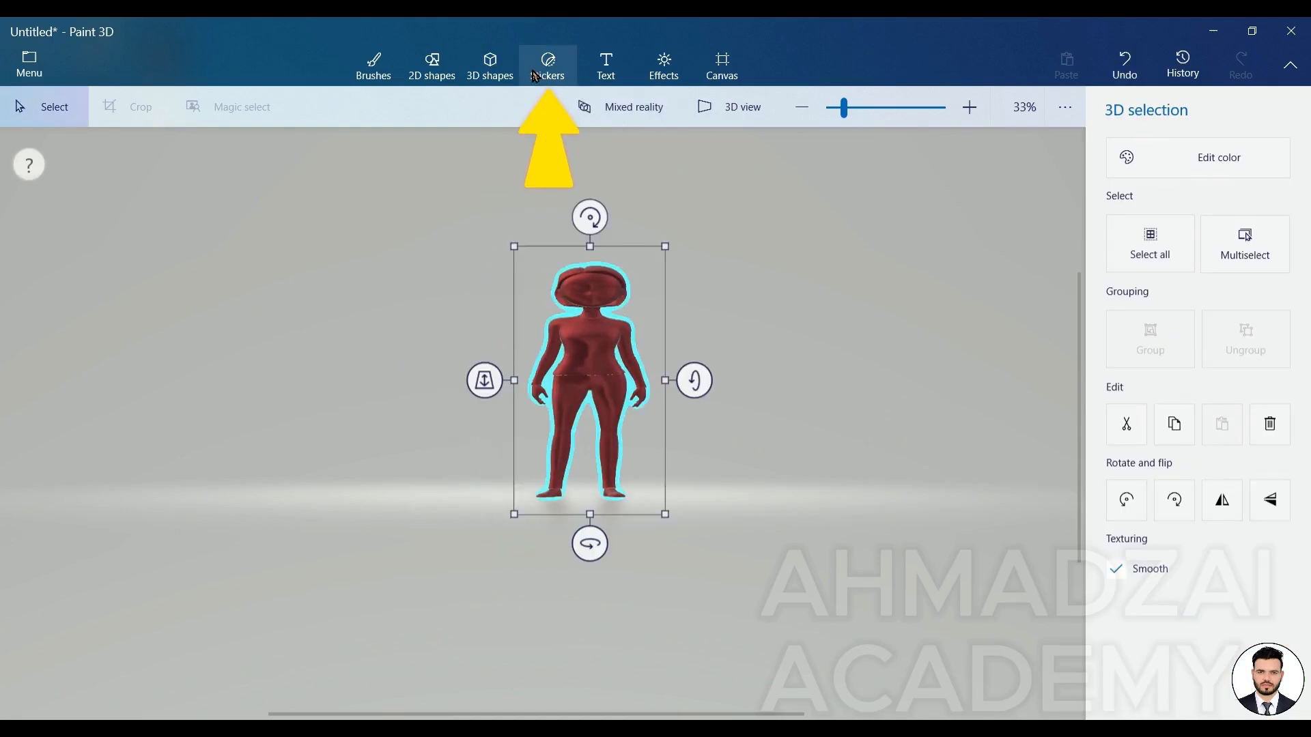
Recolor the woman model light cream with a matte finish.
{"action": "left_click", "coordinate": [1229, 169]}
{"action": "left_click", "coordinate": [965, 316]}
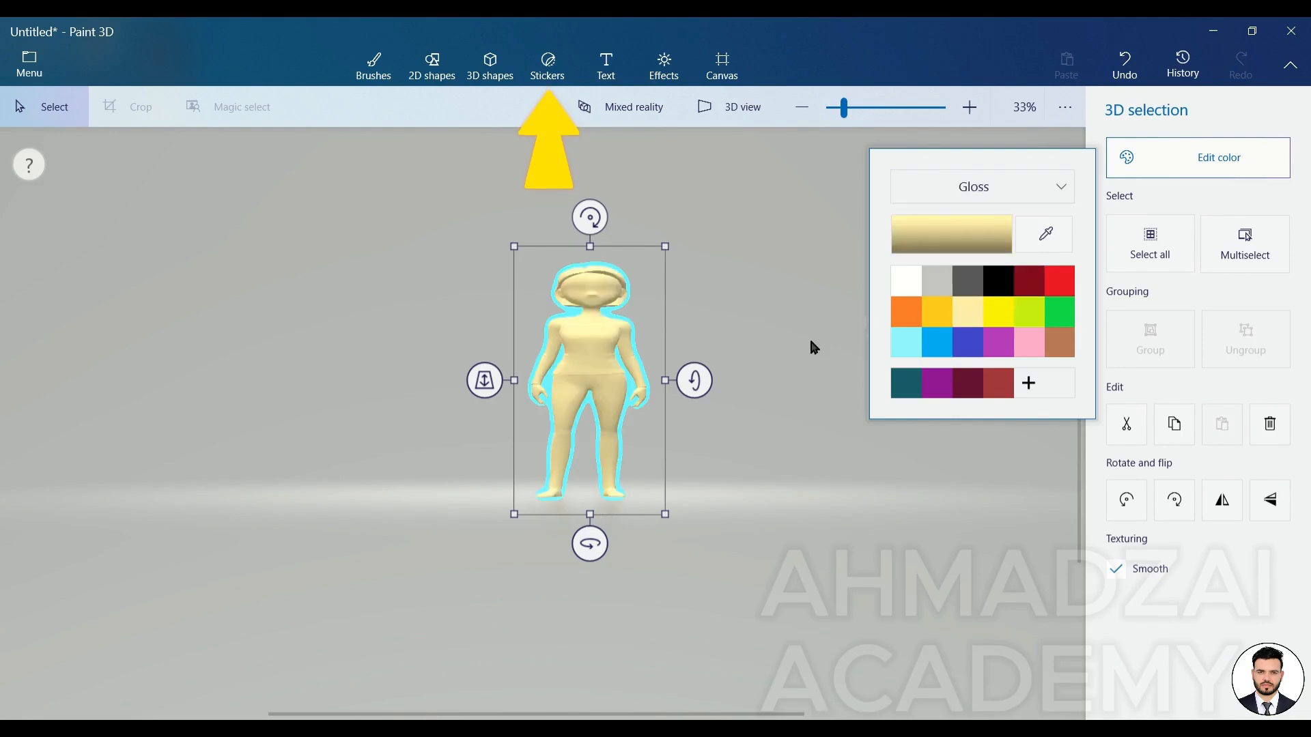
{"action": "left_click", "coordinate": [980, 191]}
{"action": "left_click", "coordinate": [983, 161]}
{"action": "left_click", "coordinate": [861, 230]}
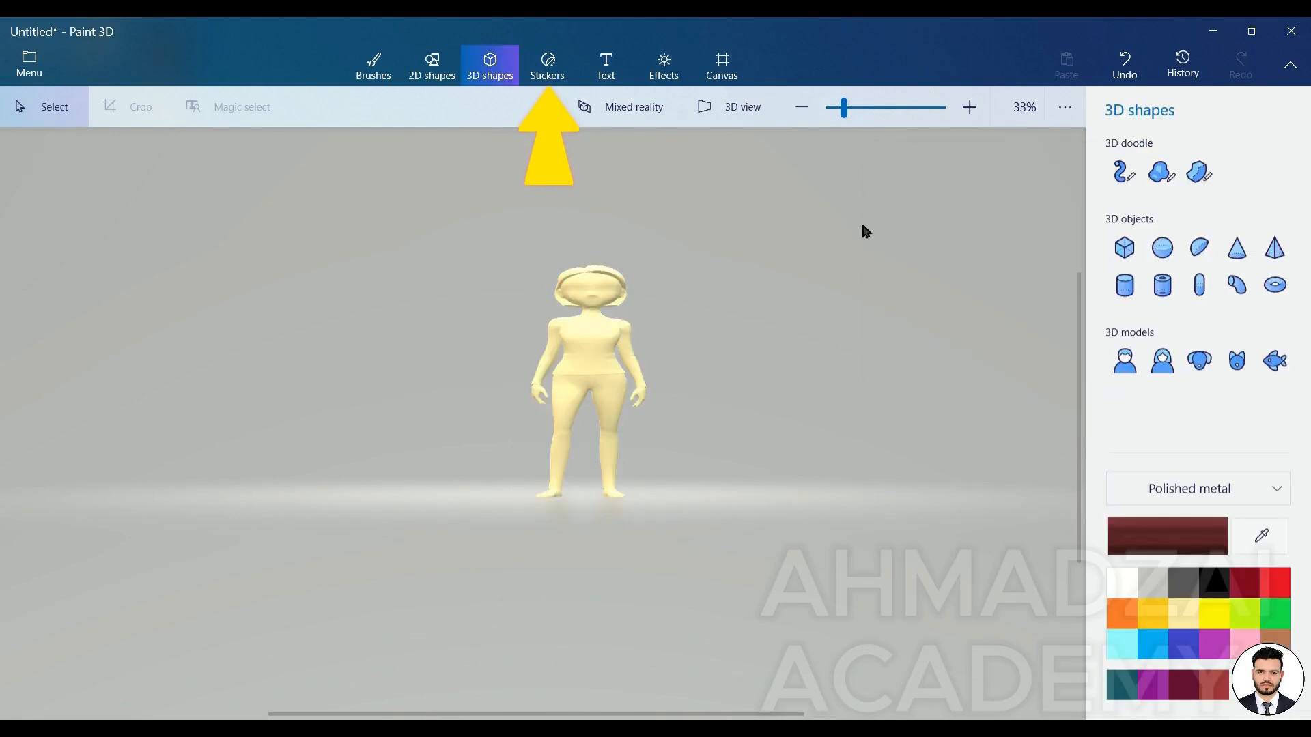
Place the Glasses sticker over the woman model's eyes and apply it.
{"action": "left_click", "coordinate": [547, 75]}
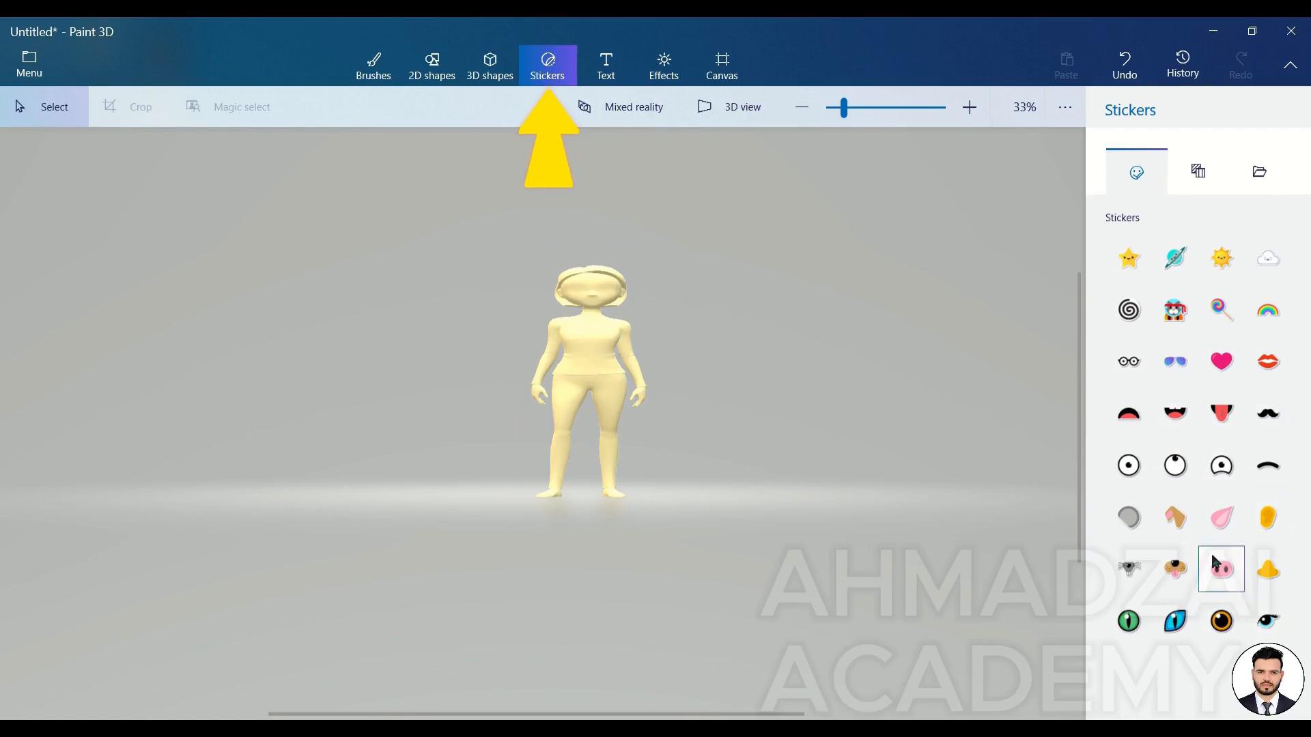
{"action": "left_click", "coordinate": [1140, 367]}
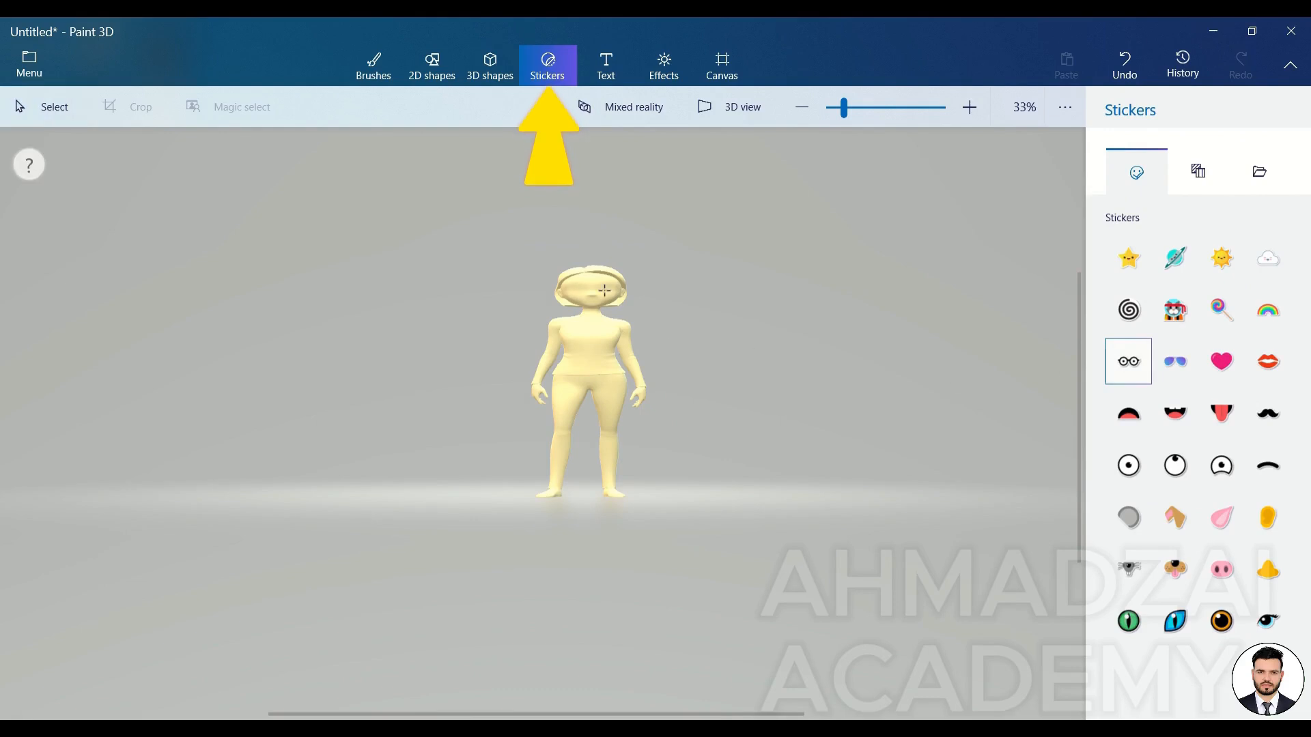
{"action": "mouse_move", "coordinate": [625, 296]}
{"action": "left_mouse_down"}
{"action": "mouse_move", "coordinate": [591, 289]}
{"action": "mouse_move", "coordinate": [629, 286]}
{"action": "mouse_move", "coordinate": [599, 292]}
{"action": "left_mouse_up"}
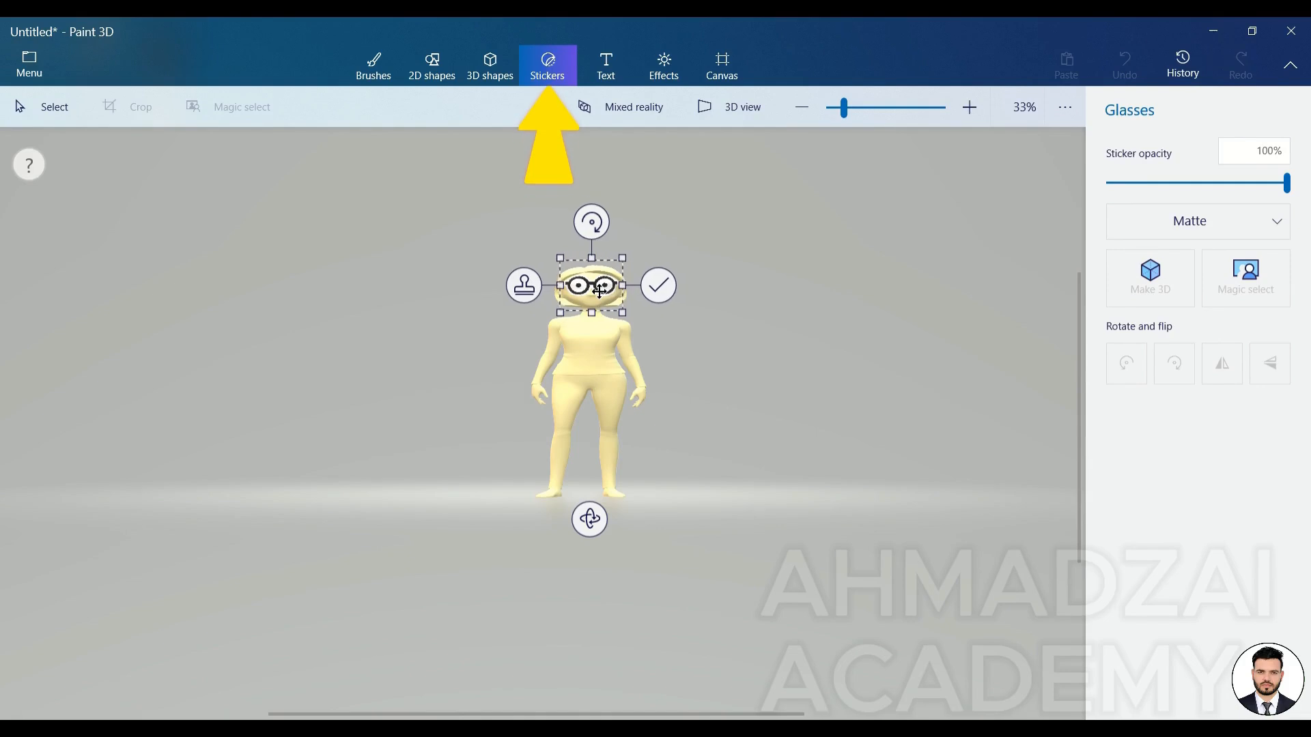
{"action": "left_click", "coordinate": [731, 344]}
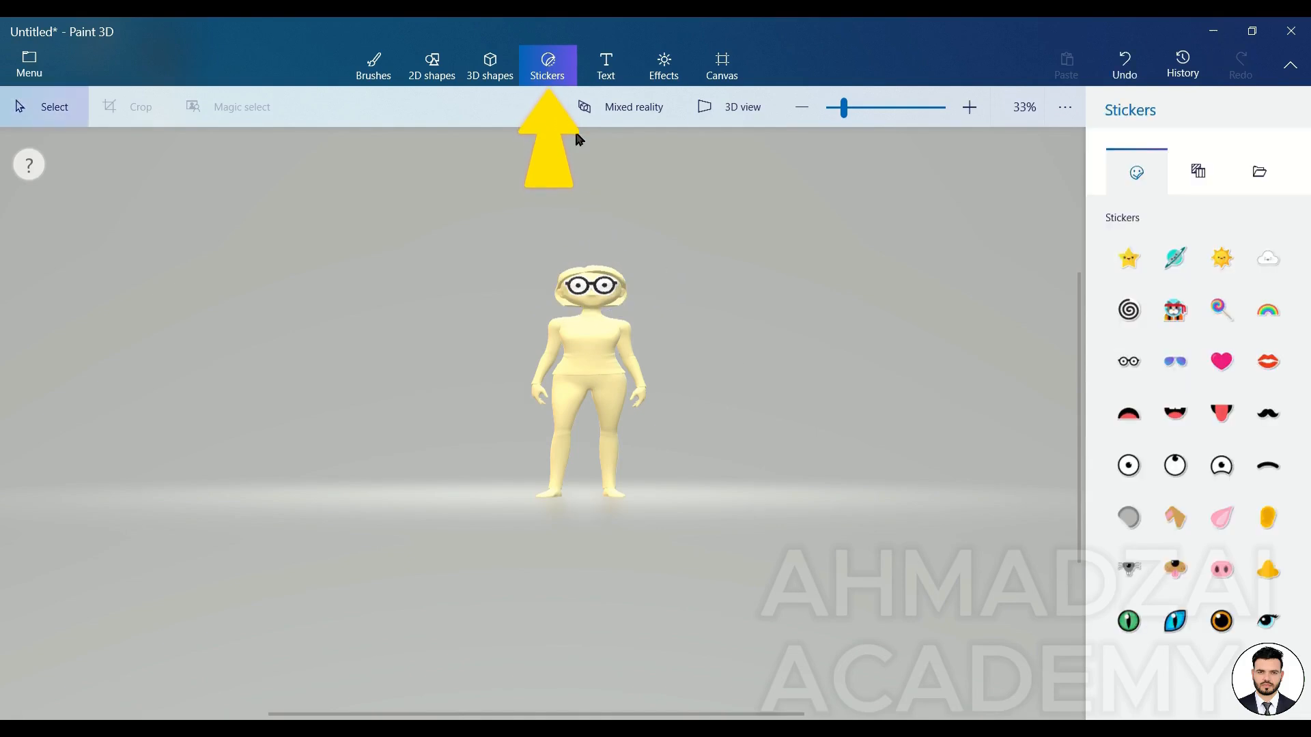
Add the Happy mouth sticker to the woman's face just below the glasses.
{"action": "left_click", "coordinate": [1174, 415]}
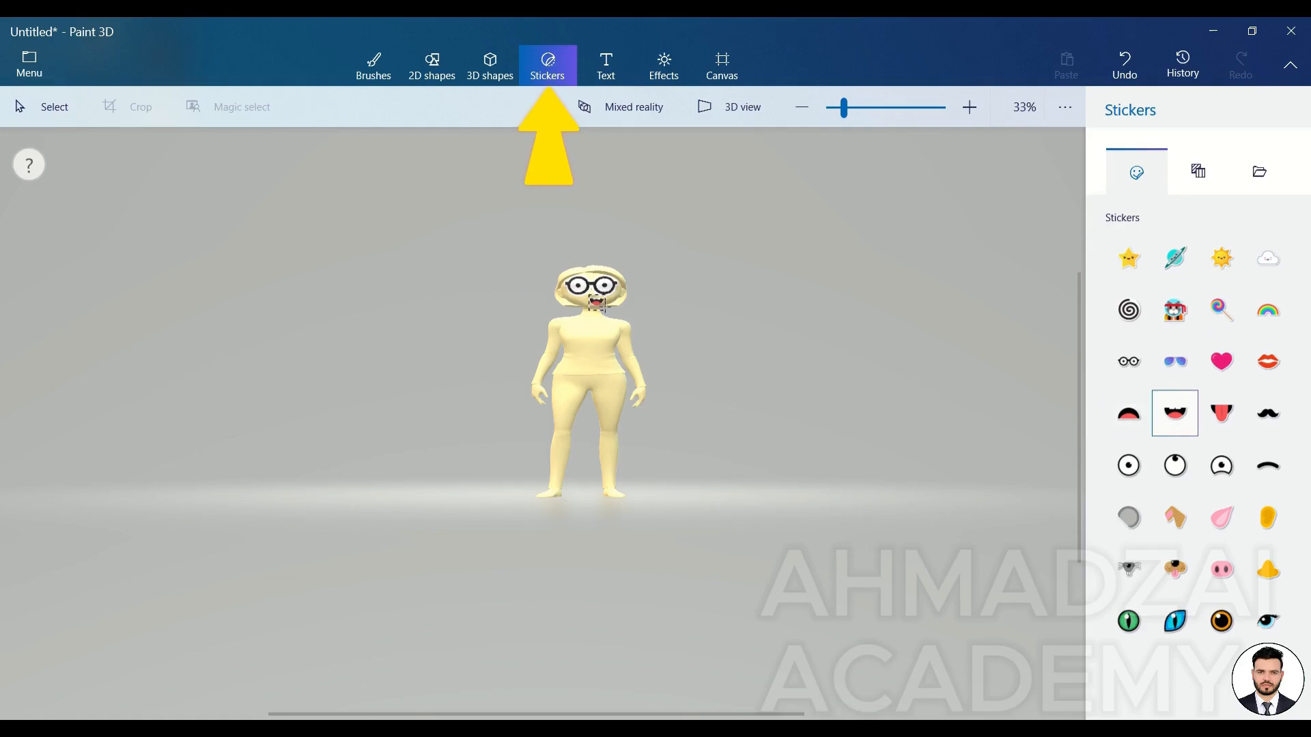
{"action": "left_click", "coordinate": [595, 304]}
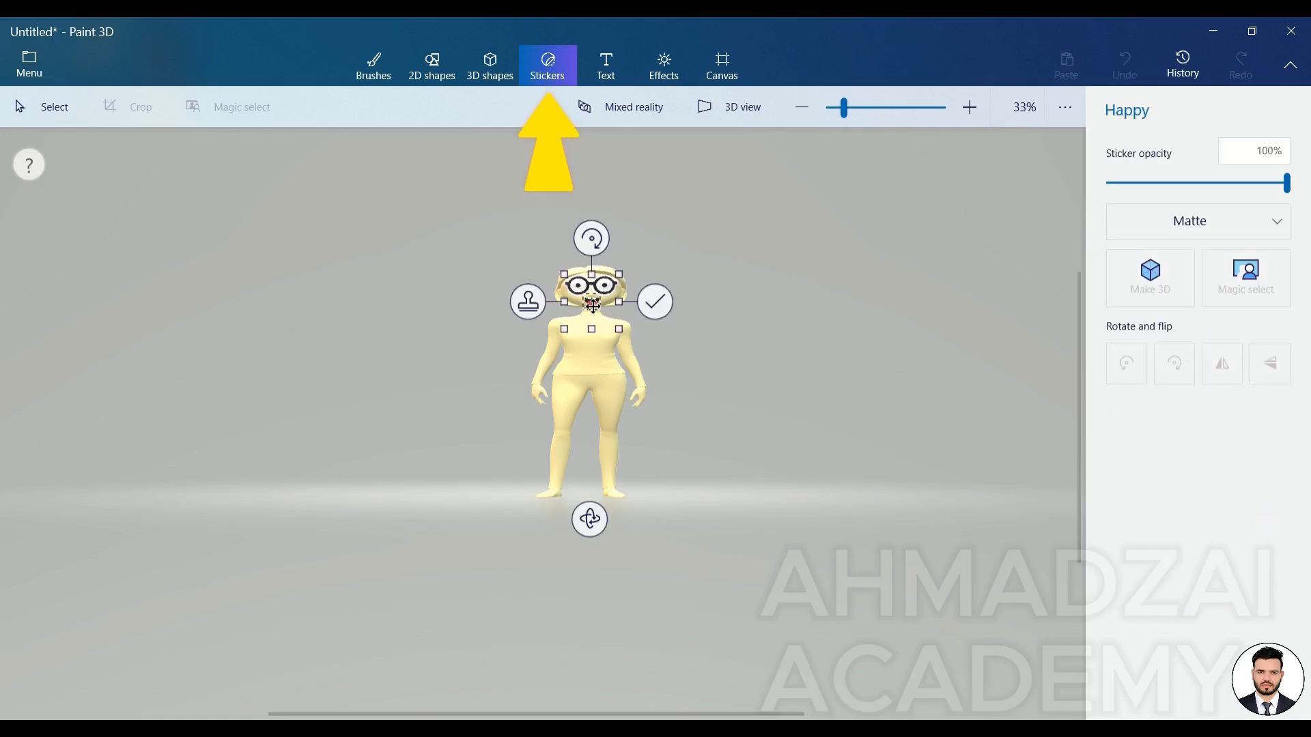
{"action": "left_click", "coordinate": [742, 316]}
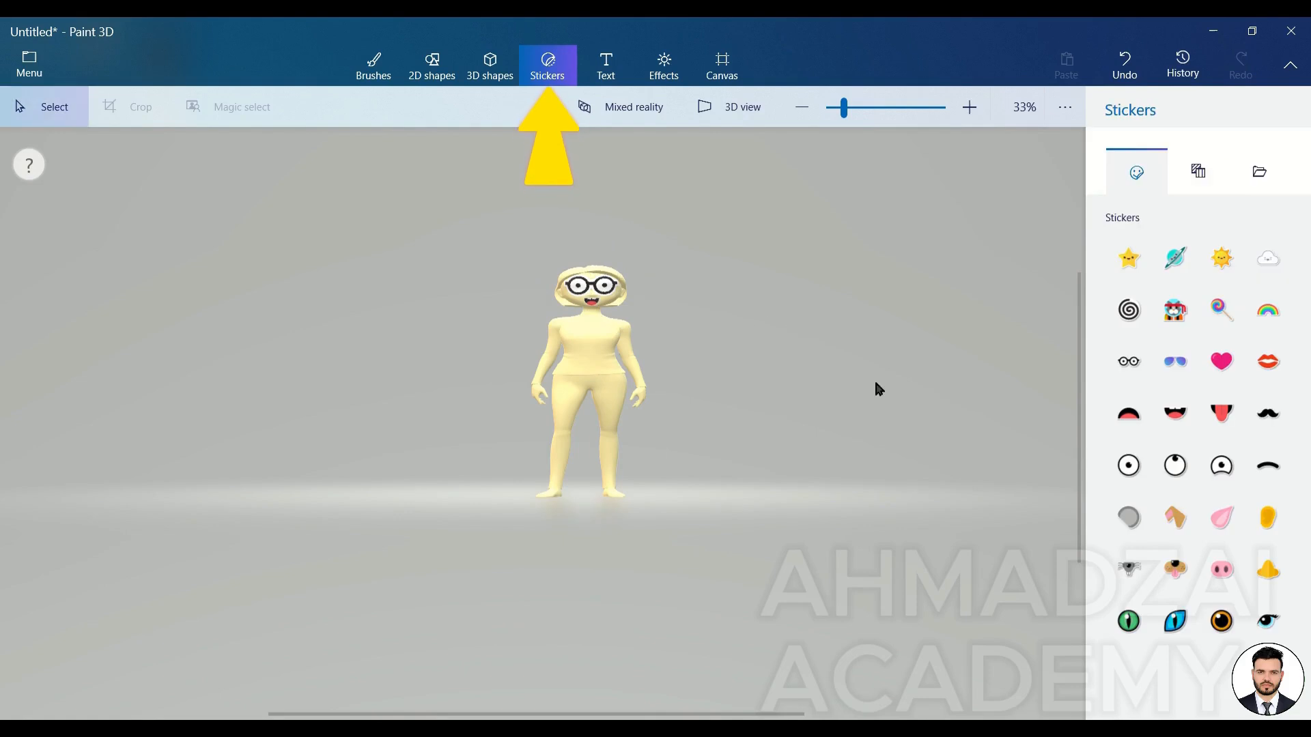
Cover the woman's body with the Bark texture, stretch it down over the legs, and undo the texture.
{"action": "left_click", "coordinate": [1199, 173]}
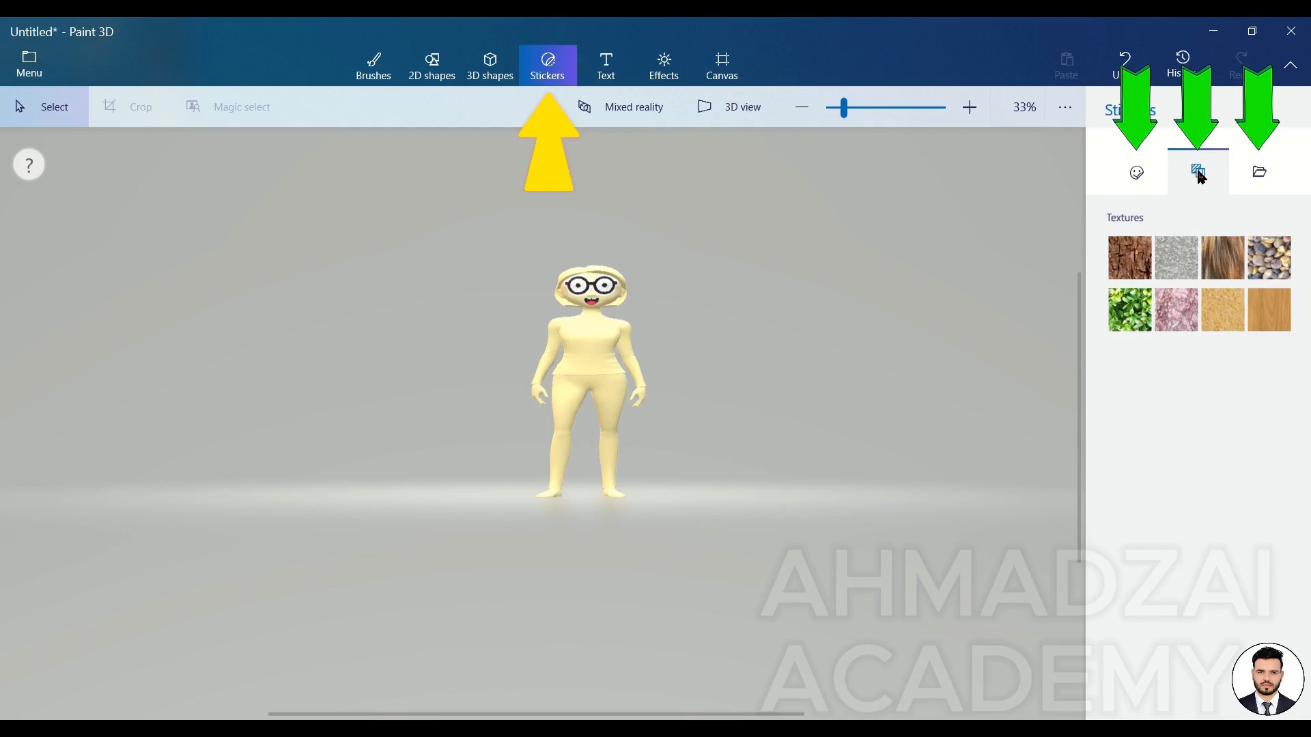
{"action": "left_click", "coordinate": [1127, 273]}
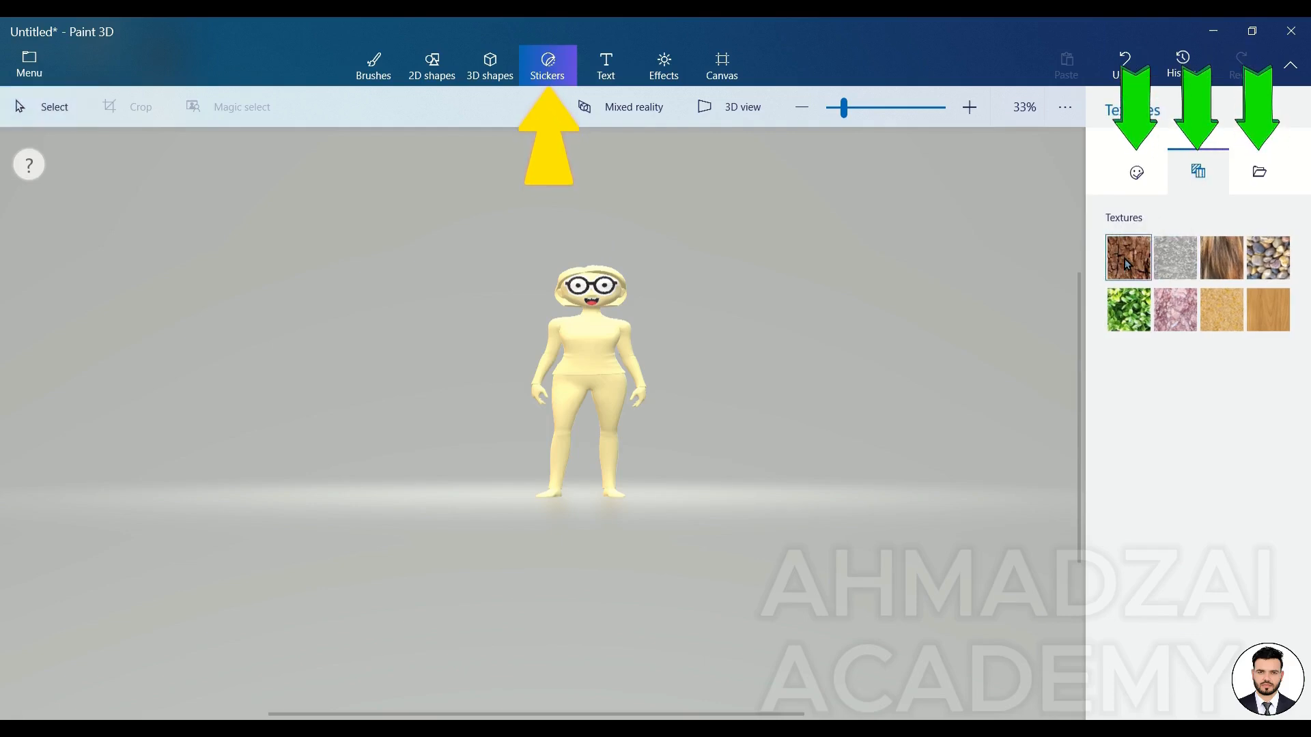
{"action": "left_click_drag", "start_coordinate": [571, 343], "coordinate": [692, 469]}
{"action": "left_click_drag", "start_coordinate": [635, 416], "coordinate": [588, 376]}
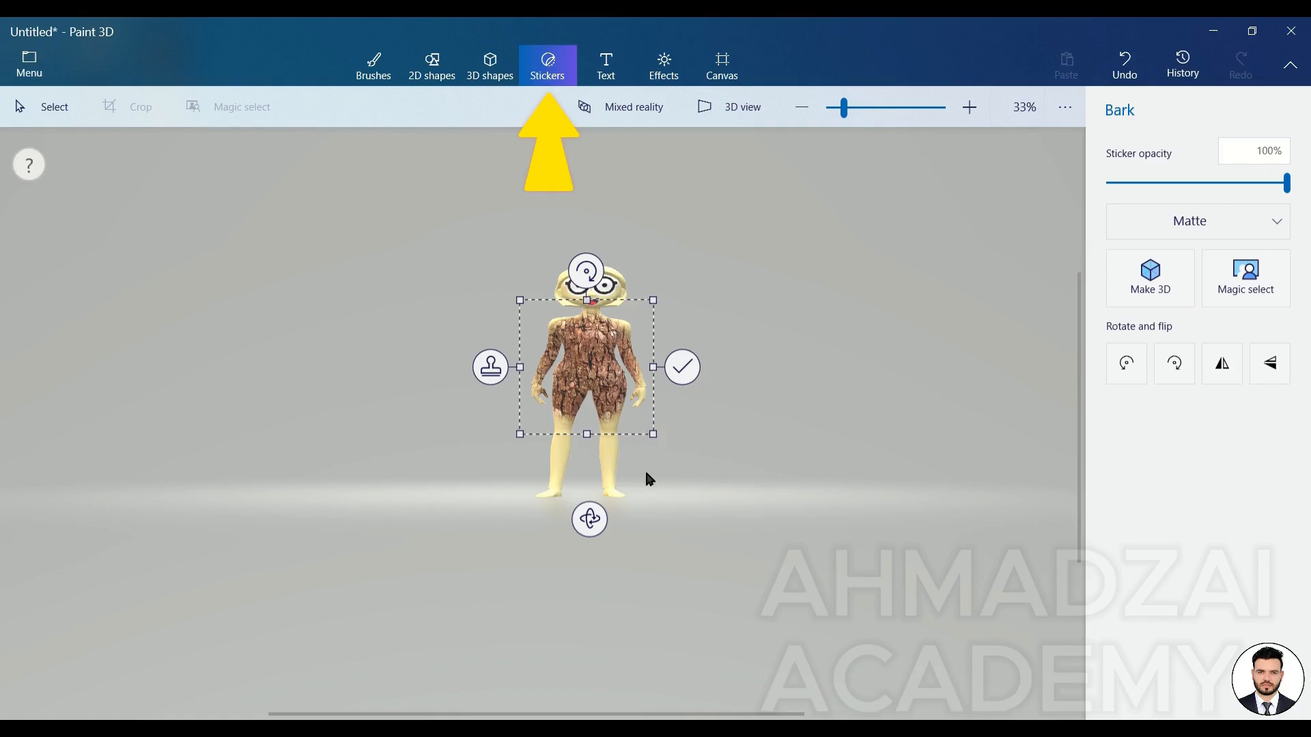
{"action": "left_click_drag", "start_coordinate": [587, 432], "coordinate": [585, 488]}
{"action": "left_click_drag", "start_coordinate": [606, 370], "coordinate": [602, 366]}
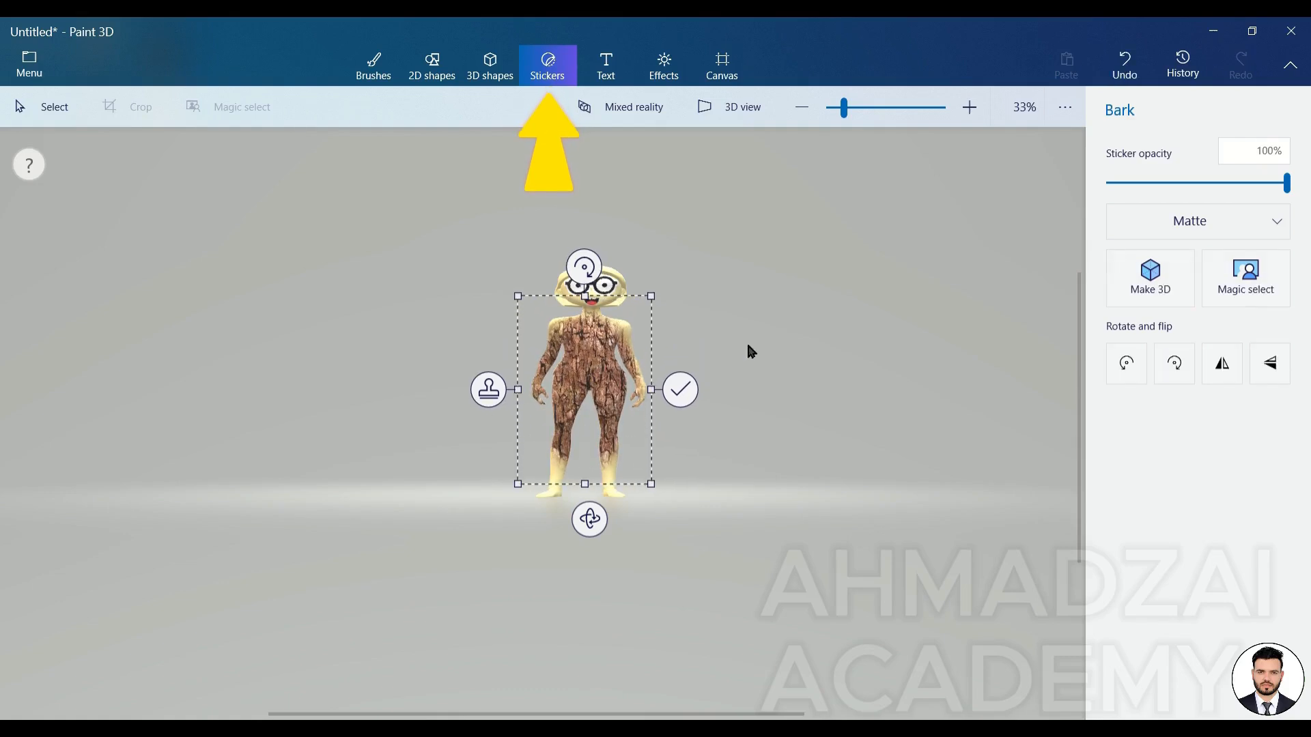
{"action": "left_click", "coordinate": [823, 352]}
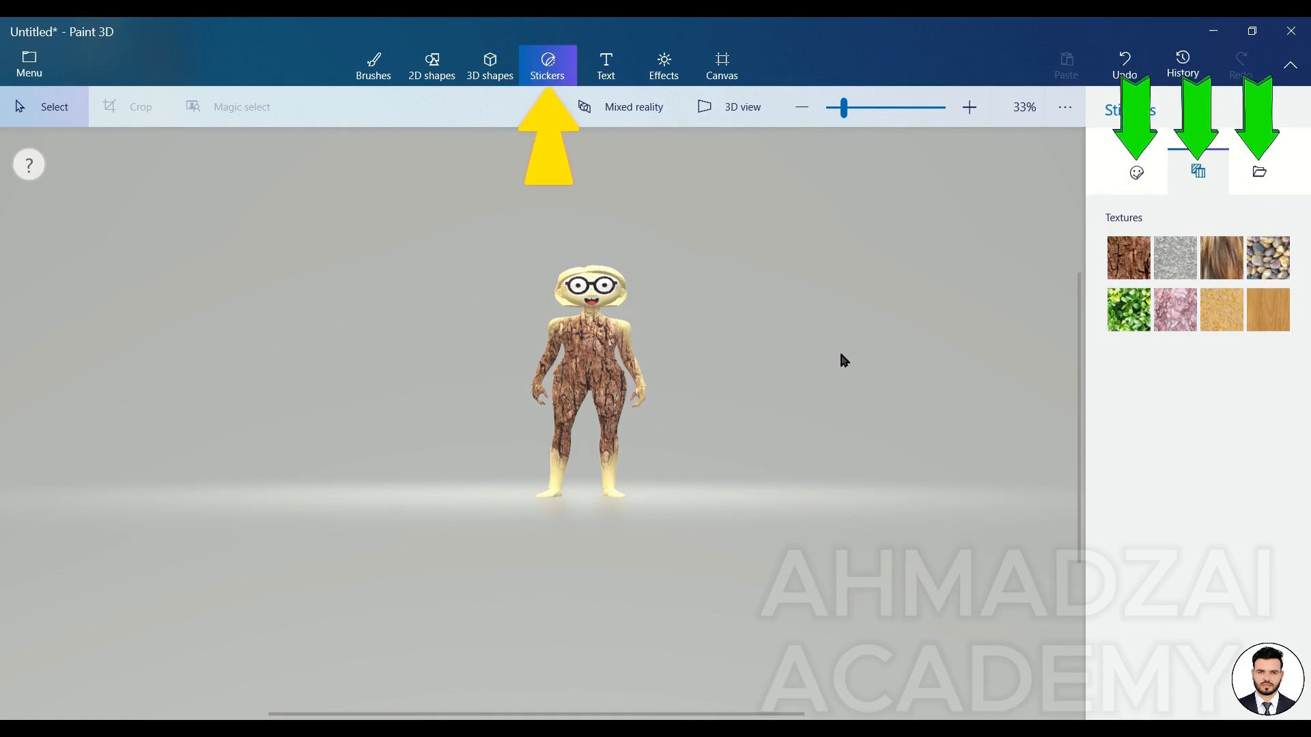
{"action": "left_click_drag", "start_coordinate": [605, 370], "coordinate": [621, 376]}
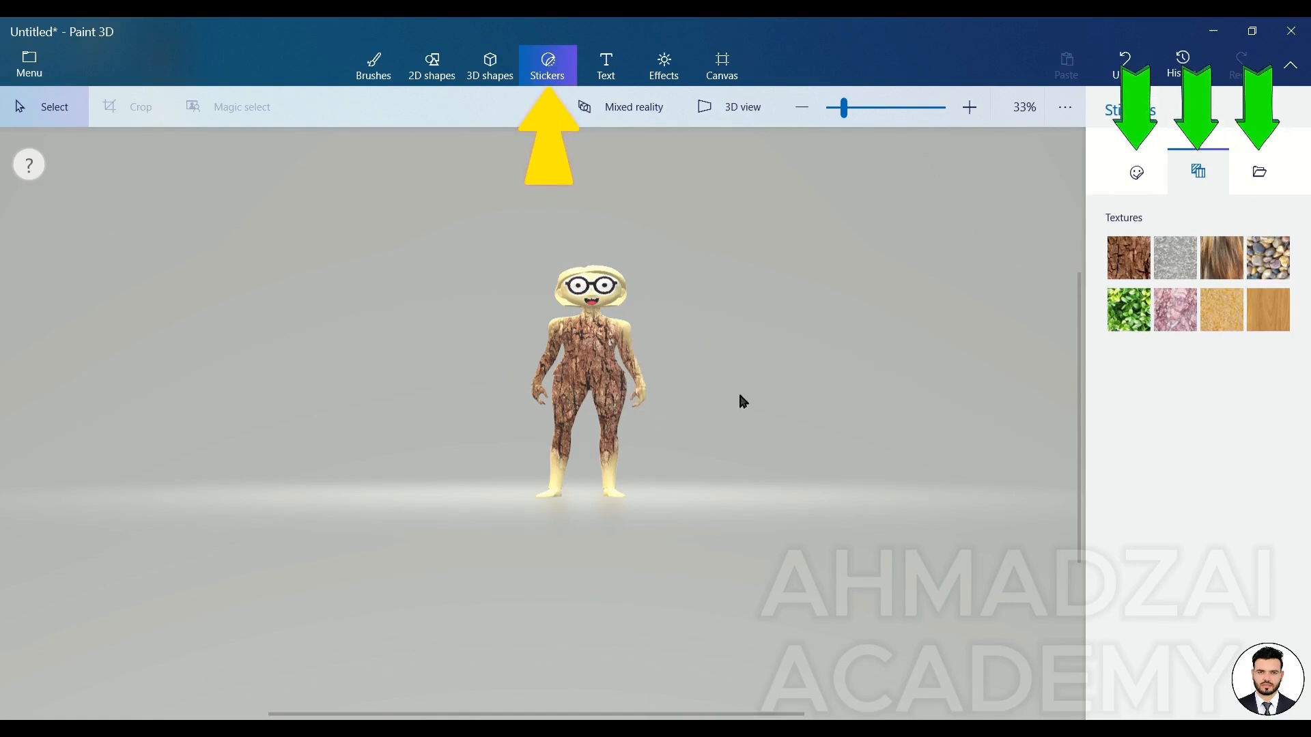
{"action": "key", "text": "ctrl+z"}
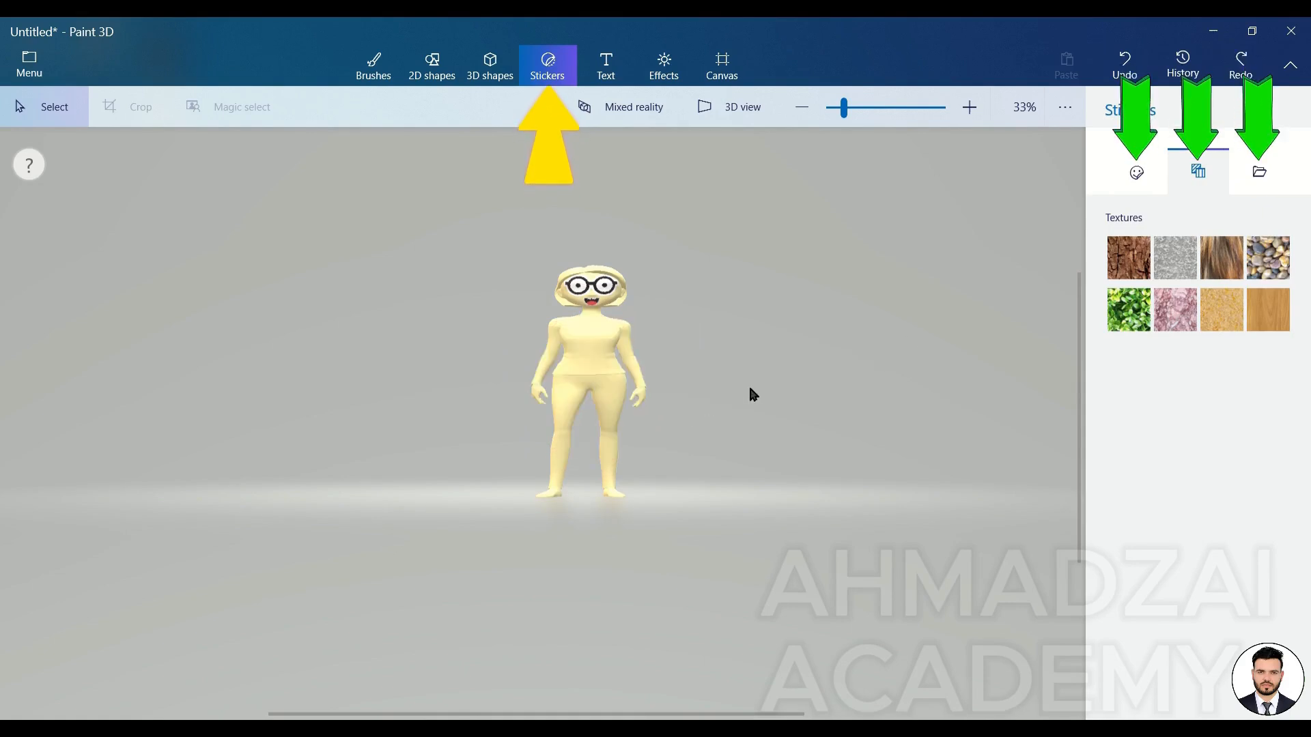
Add the picture of two rabbits as a custom sticker, enlarge it over the woman's body and legs, and apply it.
{"action": "left_click", "coordinate": [1260, 172]}
{"action": "left_click", "coordinate": [1240, 267]}
{"action": "double_click", "coordinate": [641, 273]}
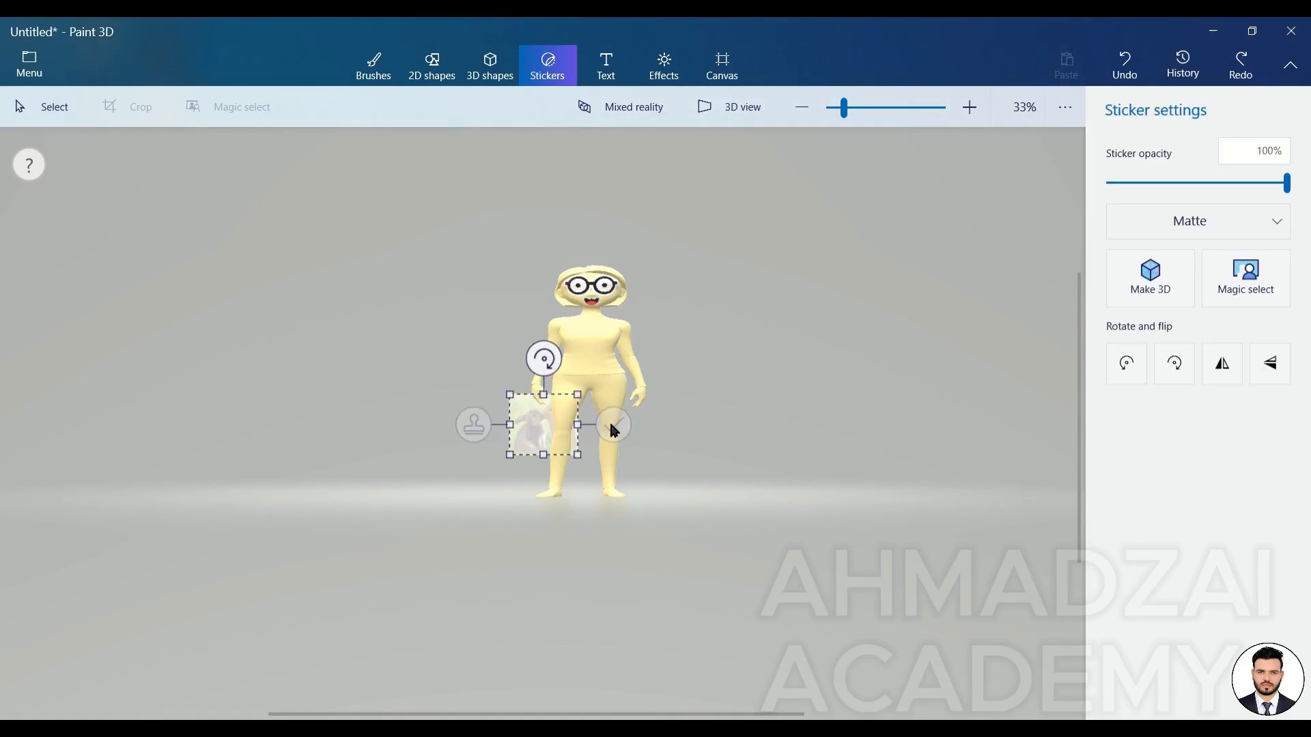
{"action": "left_click_drag", "start_coordinate": [548, 424], "coordinate": [691, 443]}
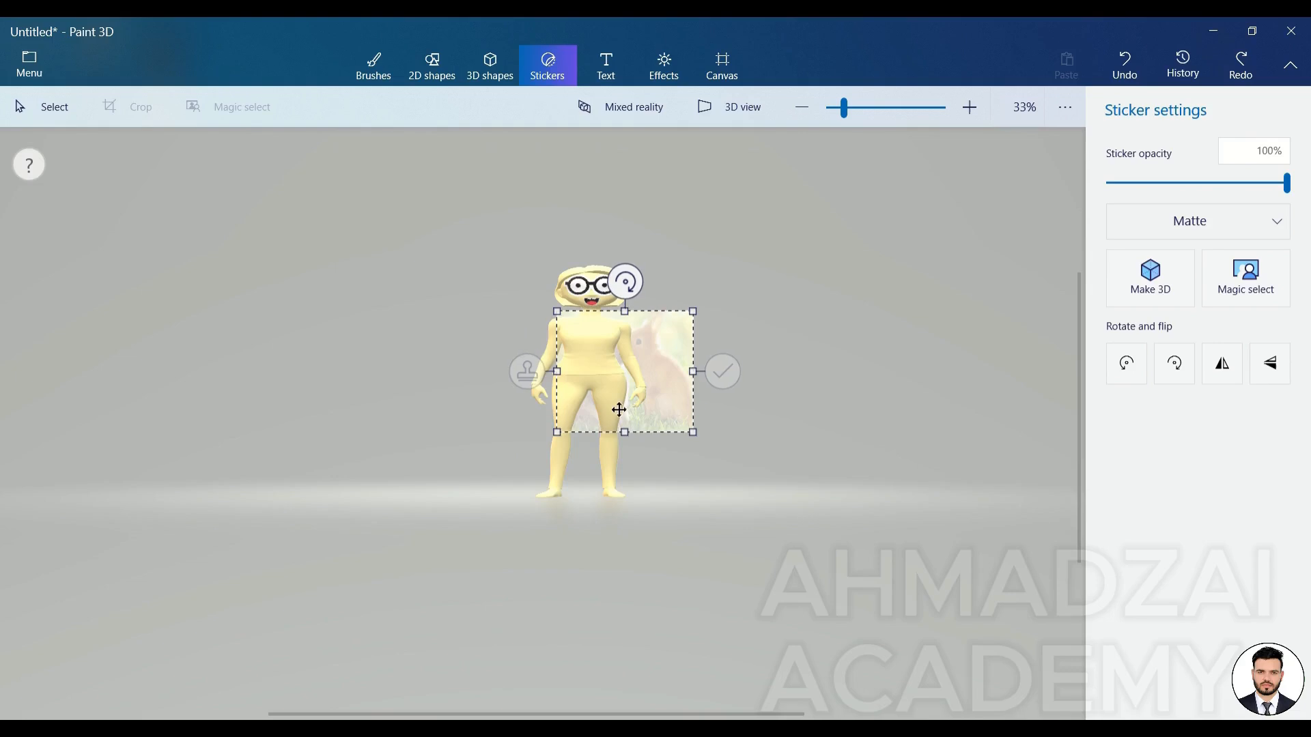
{"action": "left_click_drag", "start_coordinate": [597, 381], "coordinate": [591, 360]}
{"action": "left_click_drag", "start_coordinate": [591, 411], "coordinate": [586, 463]}
{"action": "left_click_drag", "start_coordinate": [596, 383], "coordinate": [593, 388]}
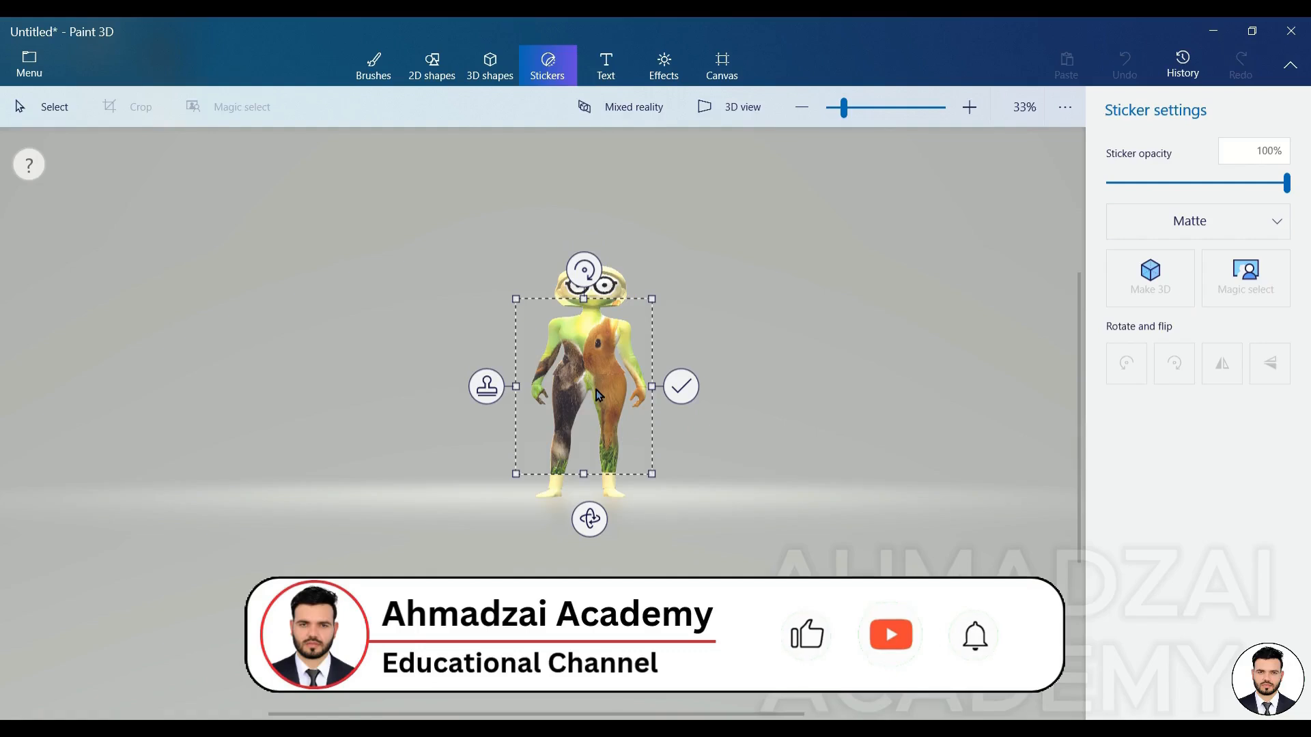
{"action": "left_click", "coordinate": [744, 337]}
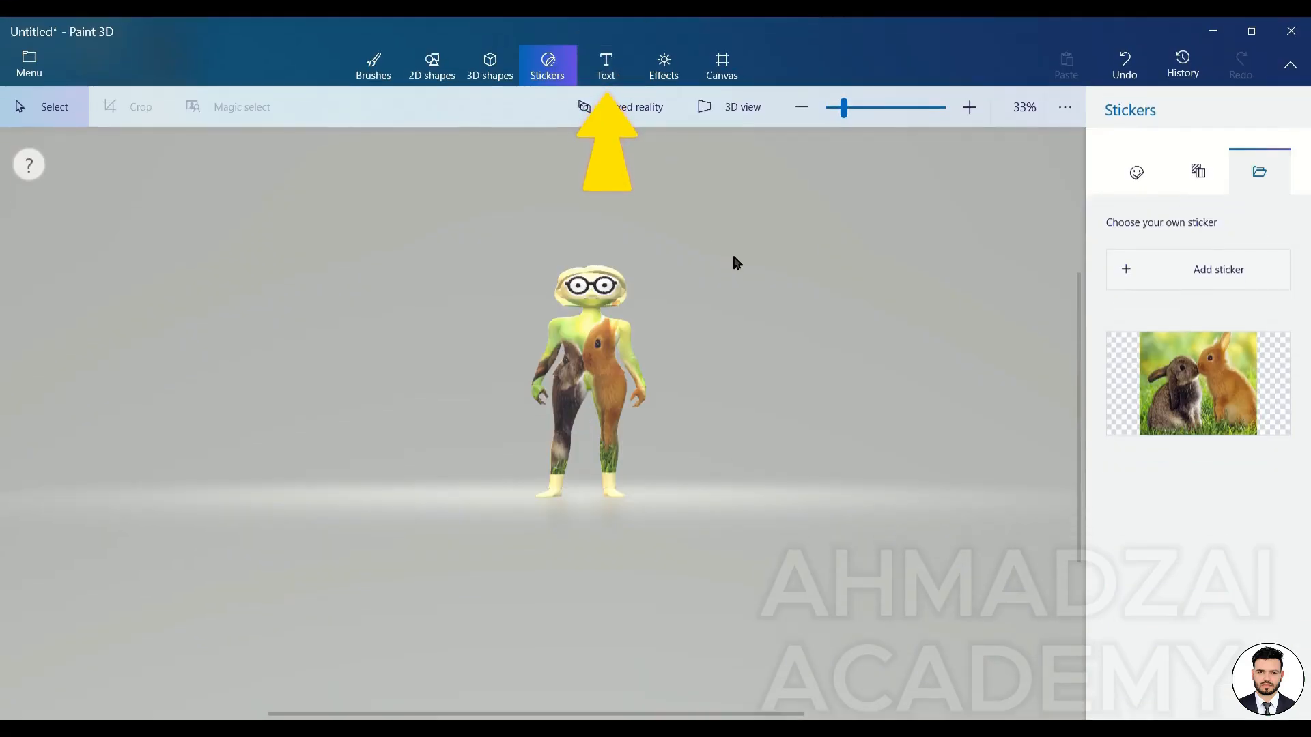
Delete everything in the scene and turn on the white canvas.
{"action": "key", "text": "ctrl+a"}
{"action": "key", "text": "Delete"}
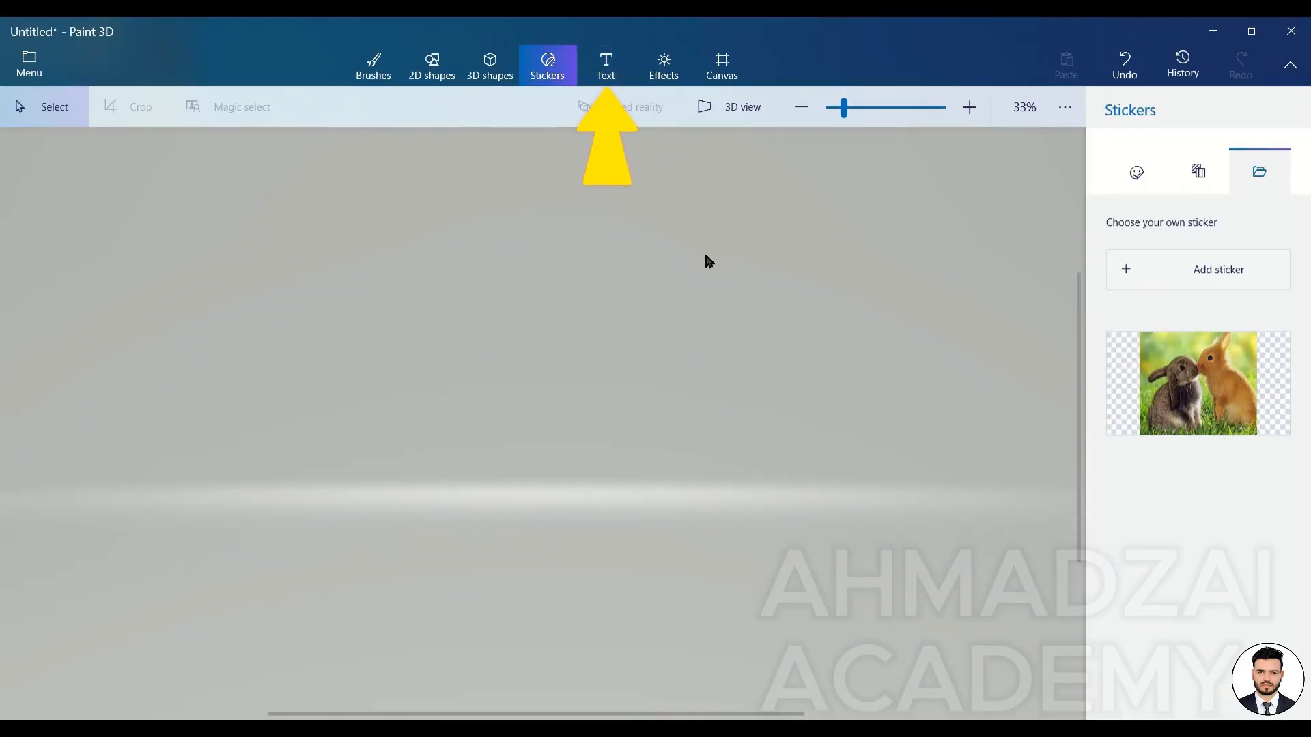
{"action": "left_click", "coordinate": [732, 79]}
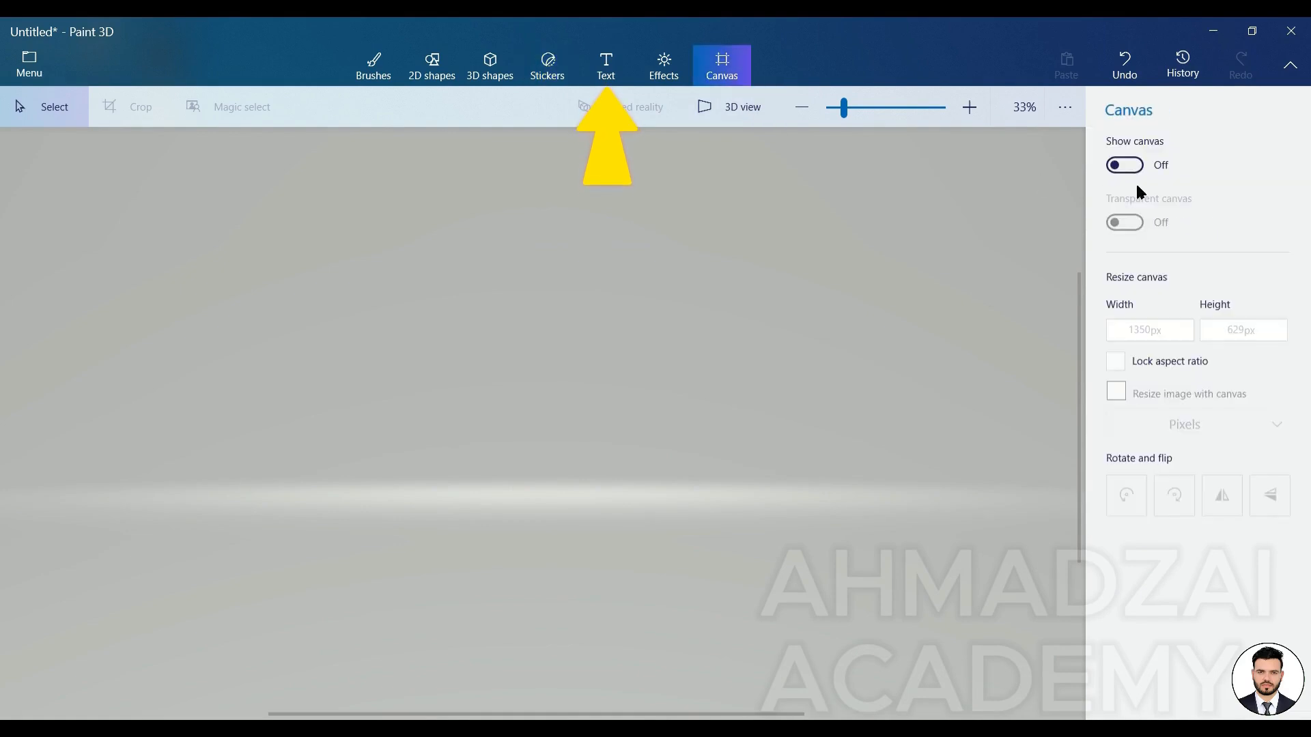
{"action": "left_click", "coordinate": [1145, 166]}
{"action": "scroll", "coordinate": [525, 437], "scroll_direction": "up", "scroll_amount": 4}
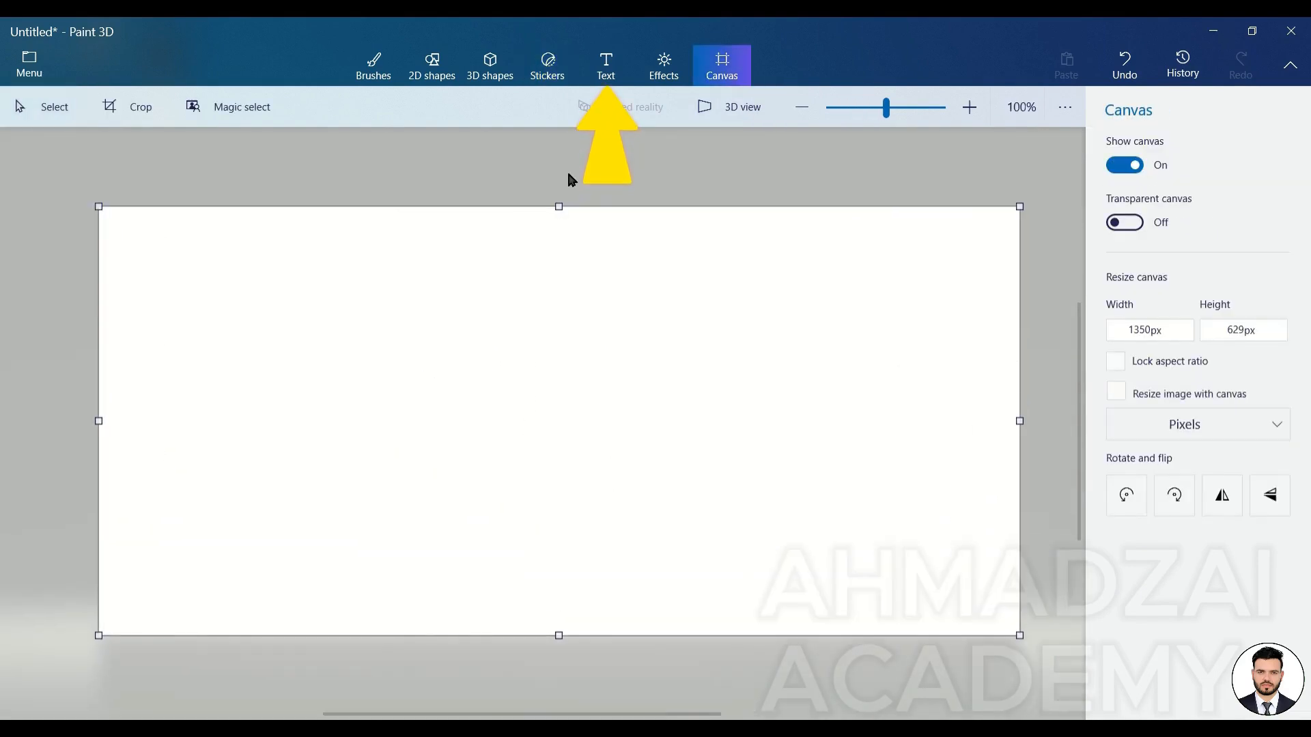
Add a 2D text box in the upper middle of the canvas and enter the channel's name.
{"action": "left_click", "coordinate": [607, 69]}
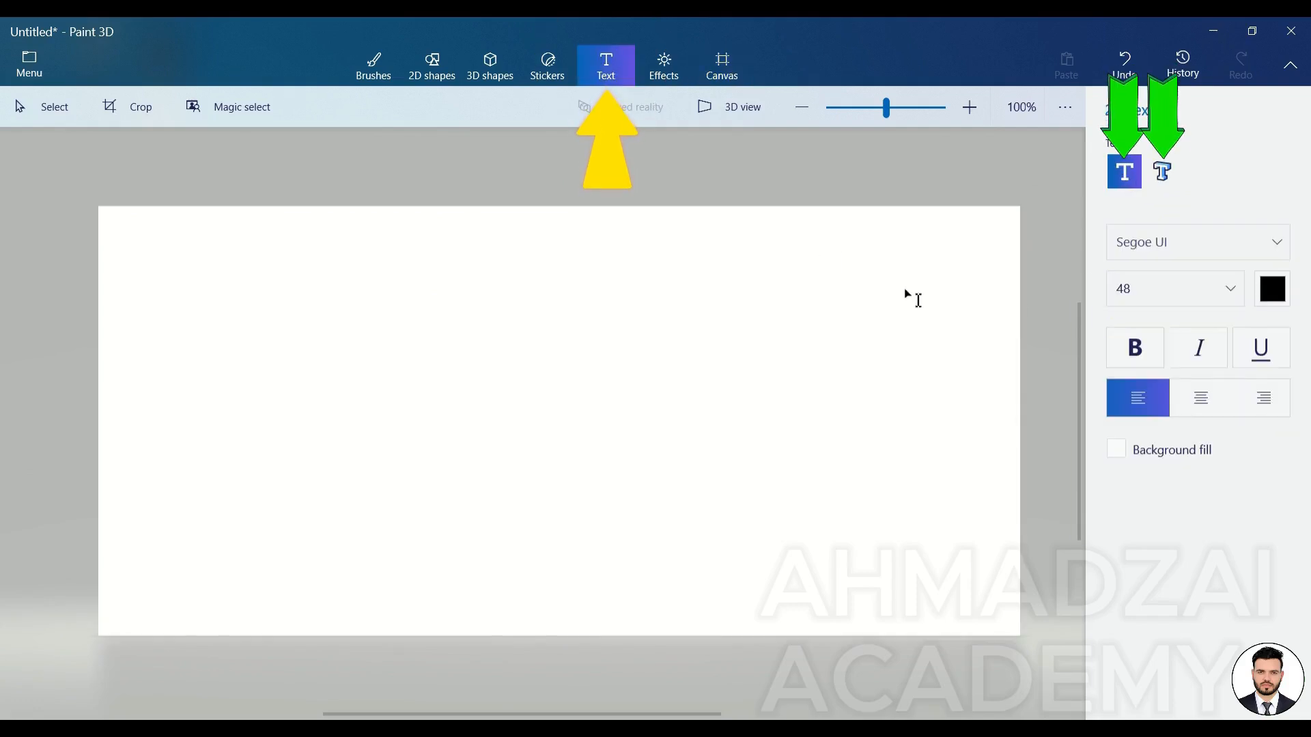
{"action": "left_click", "coordinate": [360, 299]}
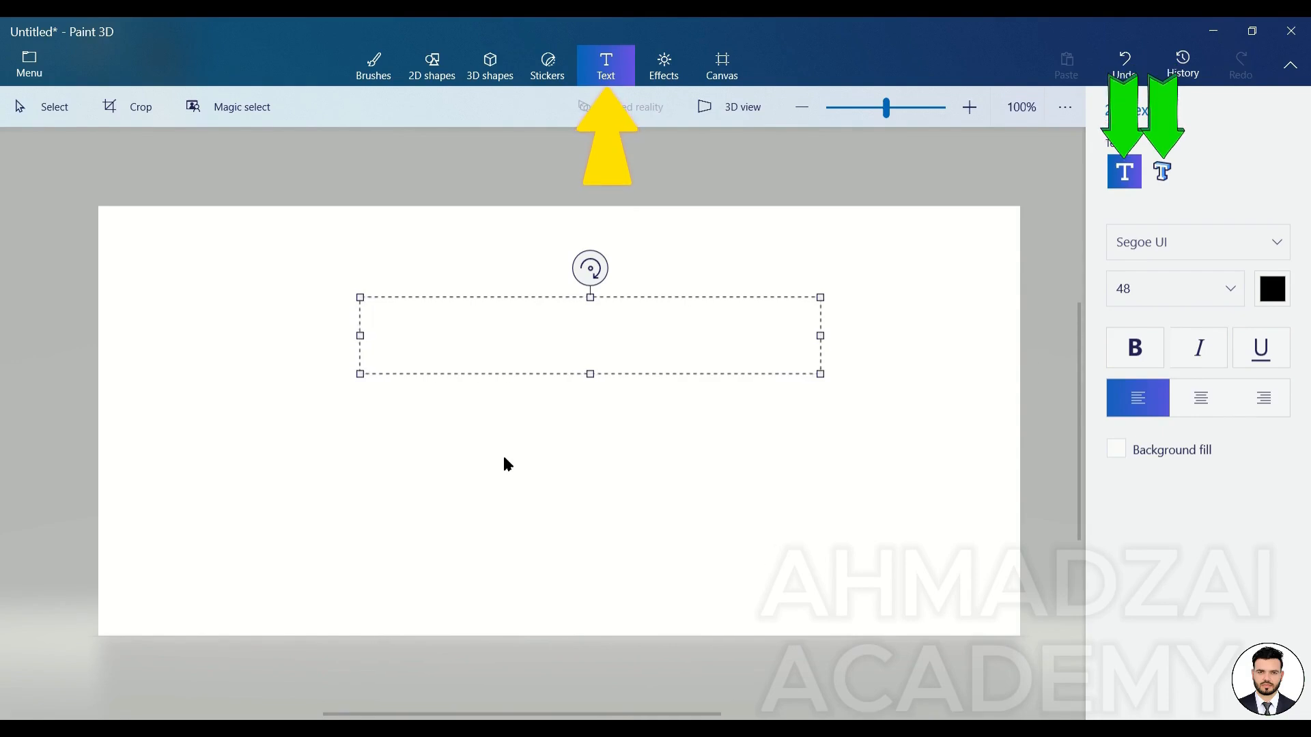
{"action": "type", "text": "AHMADZAI"}
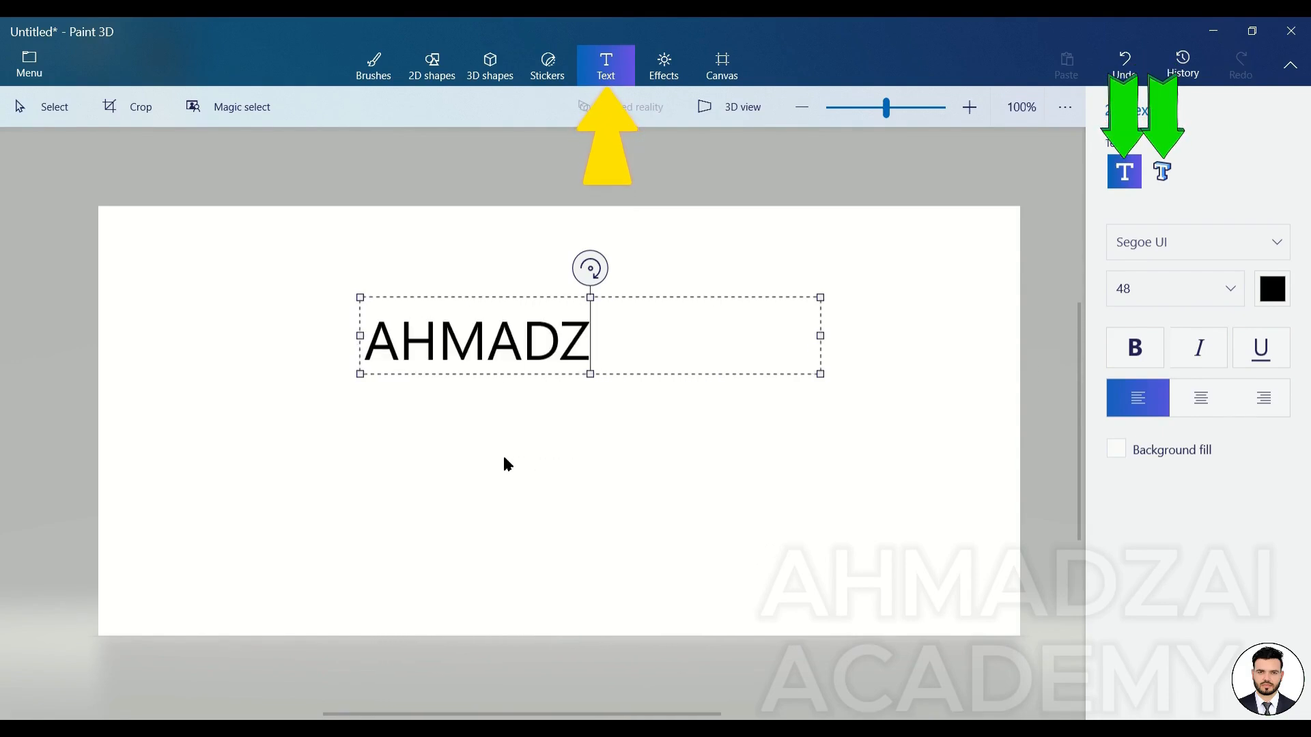
Set all of the 2D text to size 72 and color it orange.
{"action": "key", "text": "ctrl+a"}
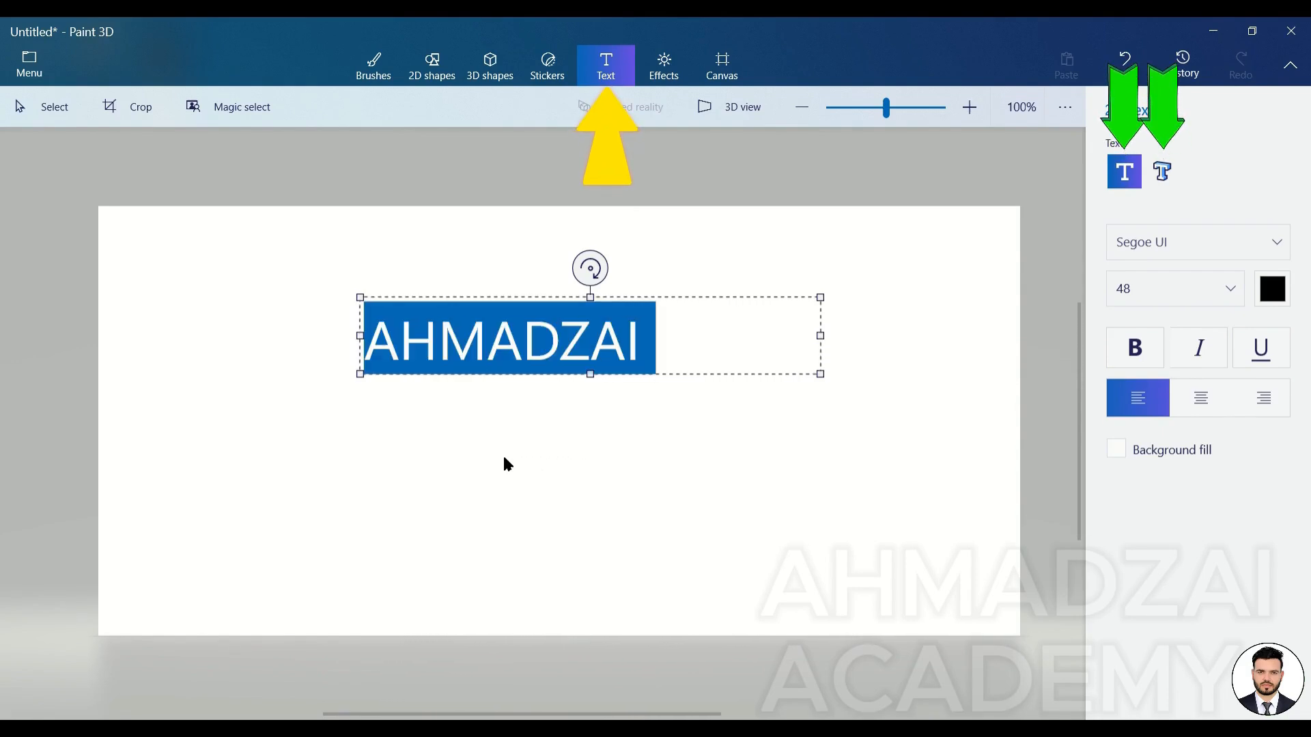
{"action": "left_click", "coordinate": [1272, 240]}
{"action": "left_click", "coordinate": [1192, 363]}
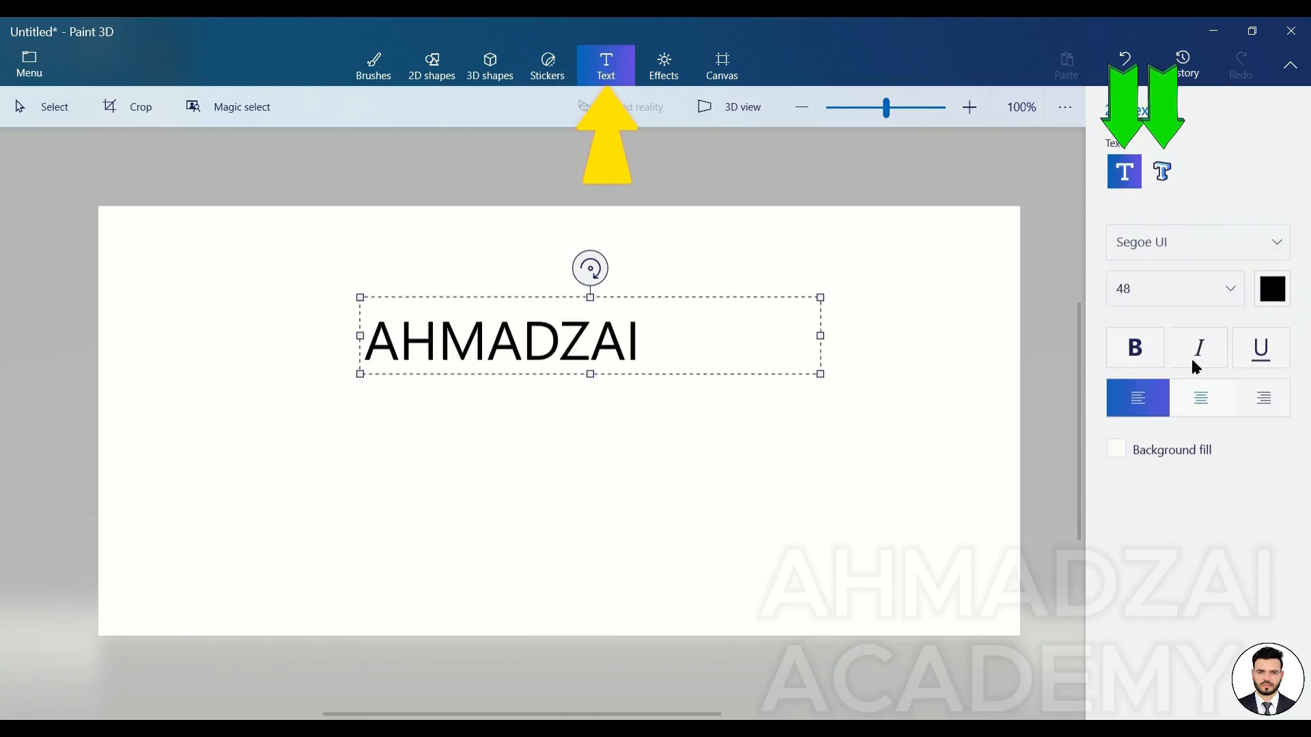
{"action": "left_click", "coordinate": [1226, 301]}
{"action": "left_click", "coordinate": [1203, 319]}
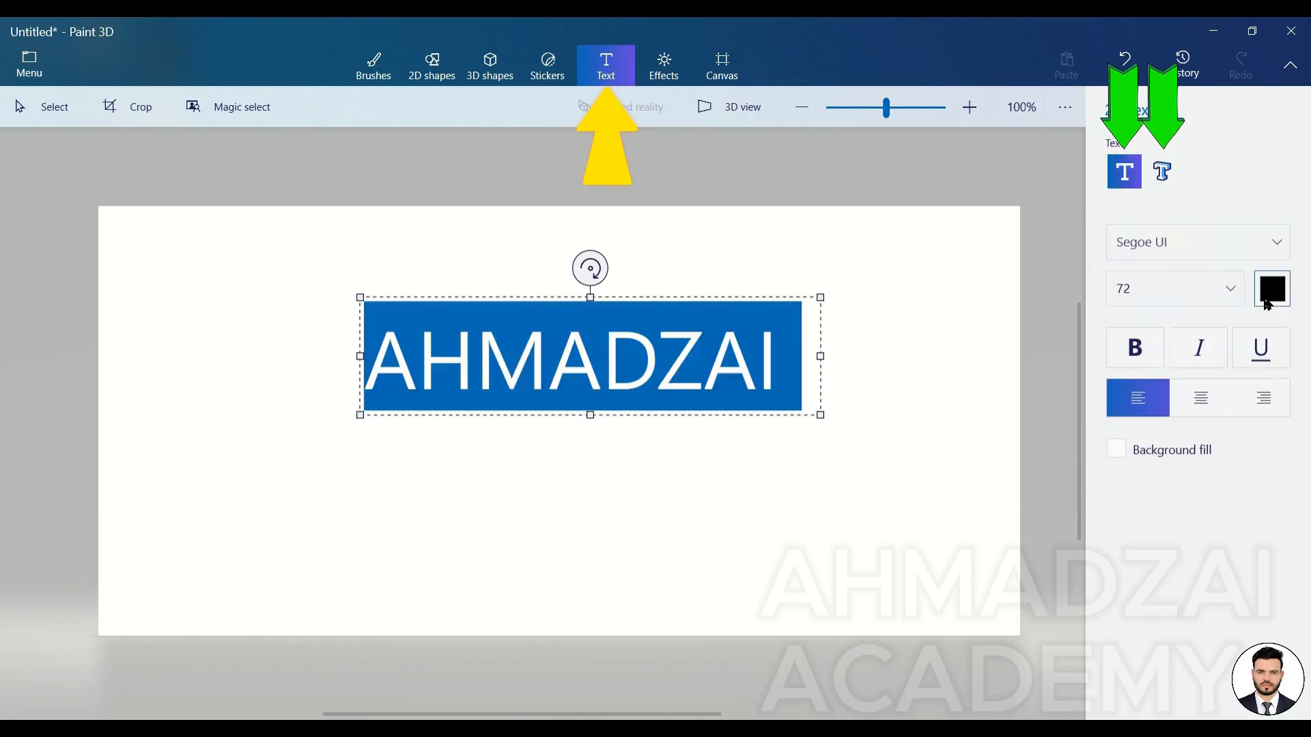
{"action": "left_click", "coordinate": [1268, 301]}
{"action": "left_click", "coordinate": [1108, 394]}
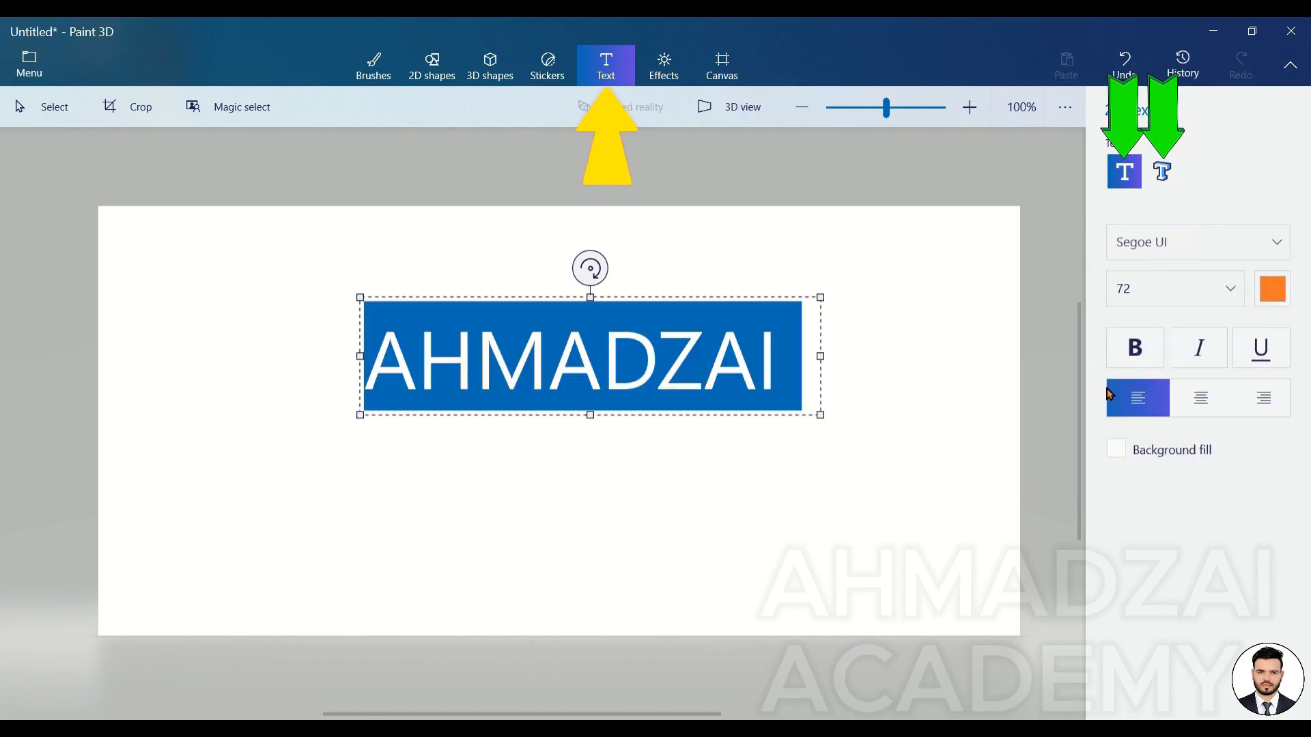
Try bold, italic and underline on the 2D text, and remove all three styles.
{"action": "left_click", "coordinate": [1135, 356]}
{"action": "left_click", "coordinate": [1198, 349]}
{"action": "left_click", "coordinate": [1261, 348]}
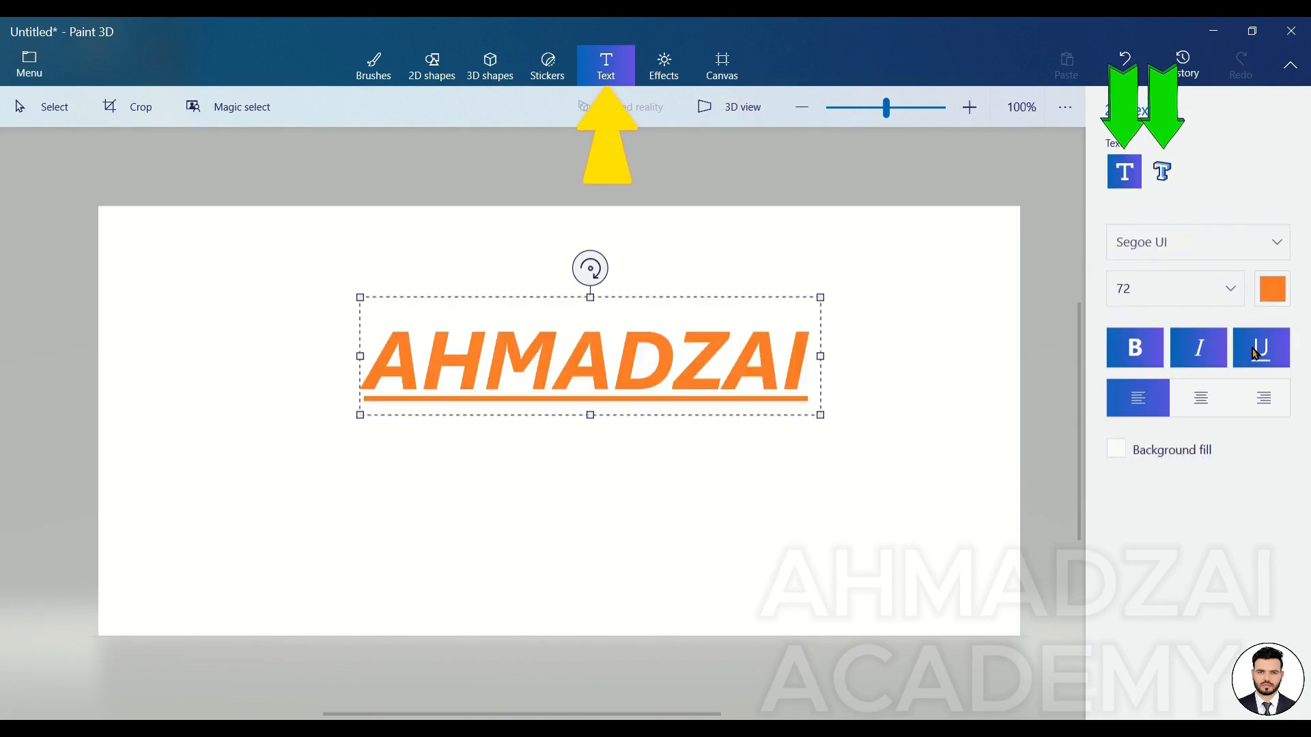
{"action": "left_click", "coordinate": [1261, 349]}
{"action": "left_click", "coordinate": [1186, 352]}
{"action": "left_click", "coordinate": [1160, 358]}
Try right and center alignment on the 2D text, and return it to left alignment.
{"action": "left_click", "coordinate": [1243, 392]}
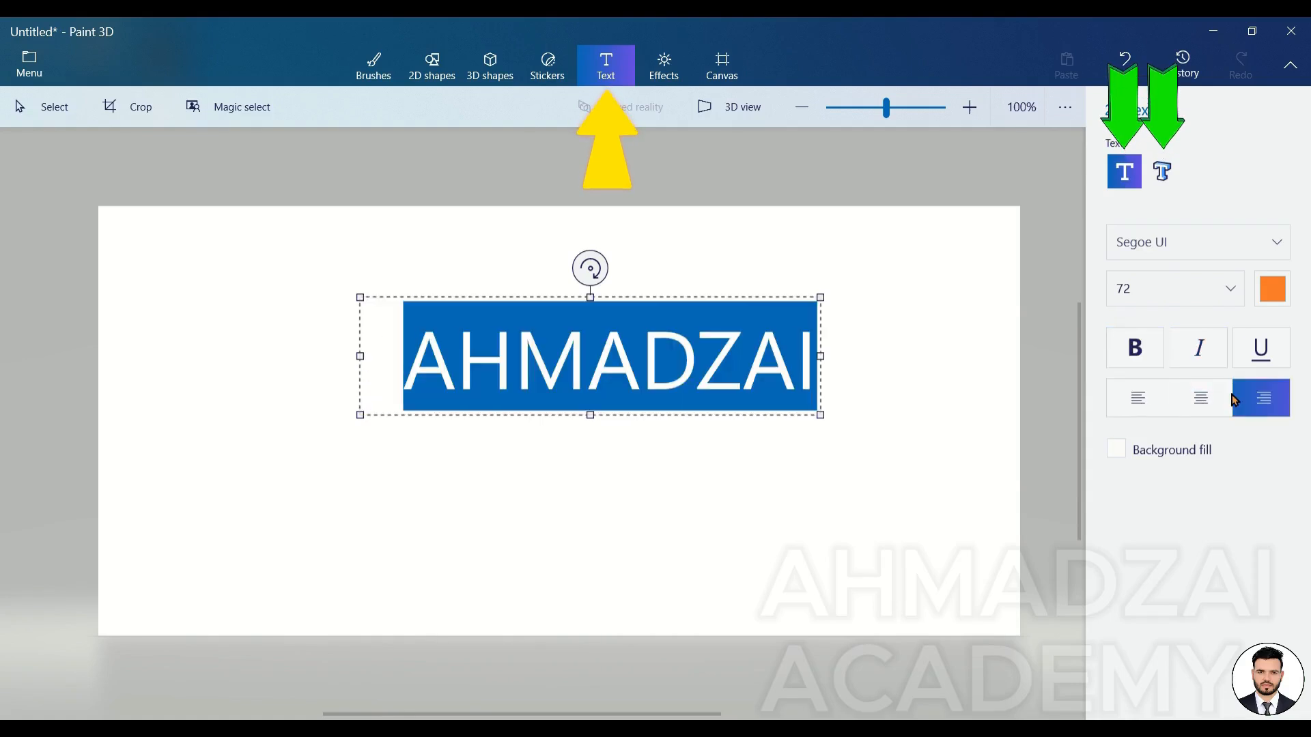
{"action": "left_click", "coordinate": [1200, 393]}
{"action": "left_click", "coordinate": [1154, 390]}
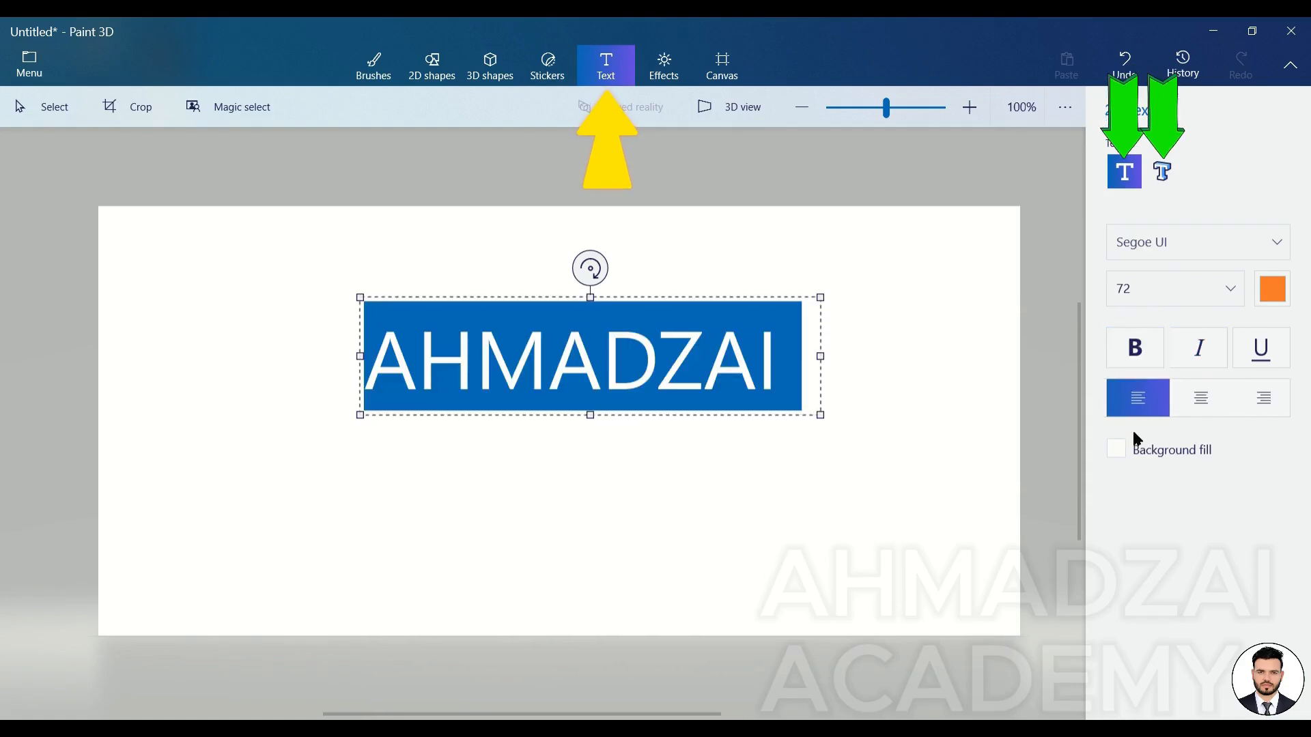
Try a red background fill behind the 2D text, remove the fill, and finish editing the text.
{"action": "left_click", "coordinate": [1115, 448]}
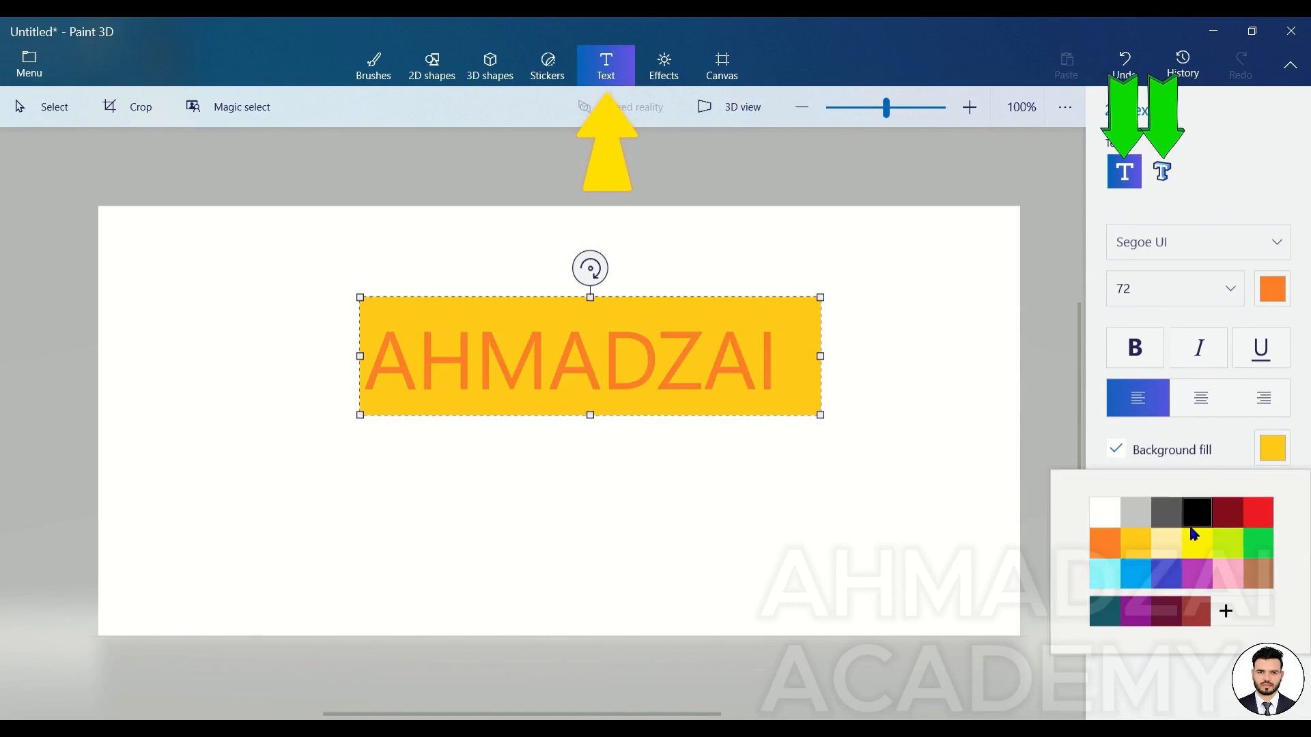
{"action": "left_click", "coordinate": [1252, 511]}
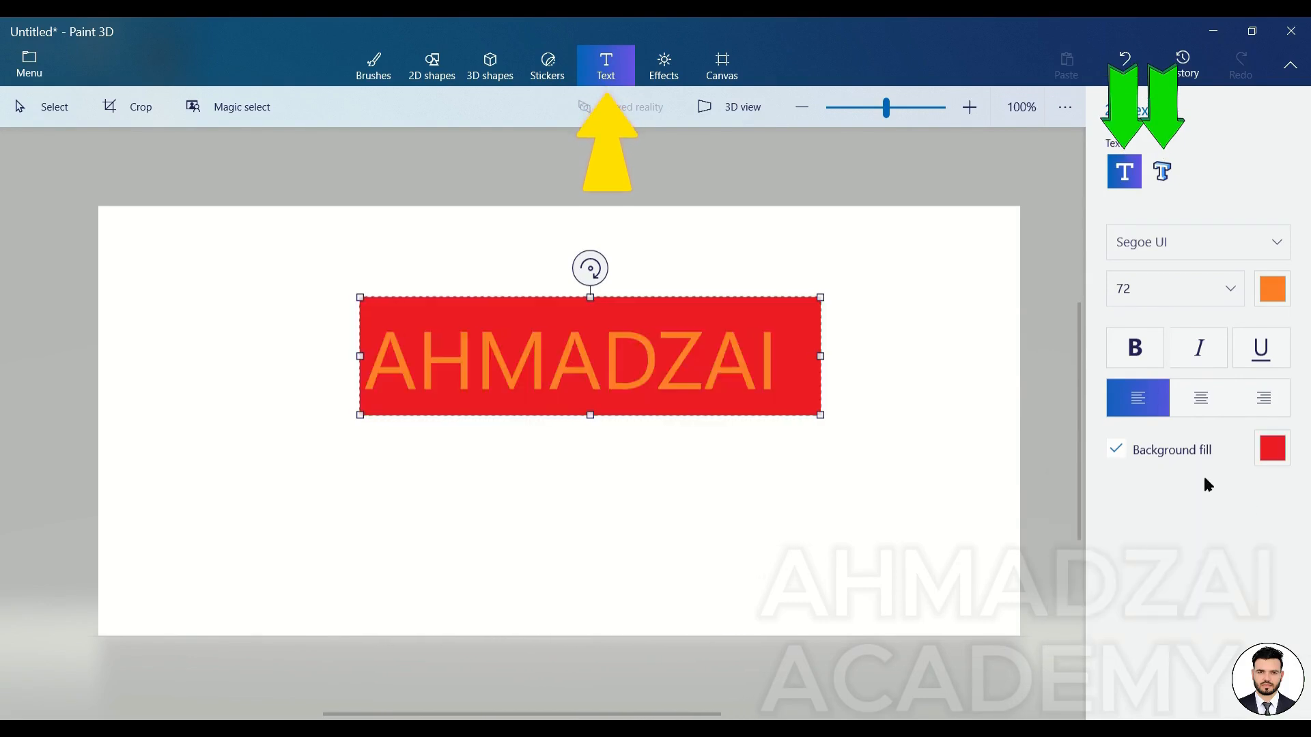
{"action": "left_click", "coordinate": [1115, 449]}
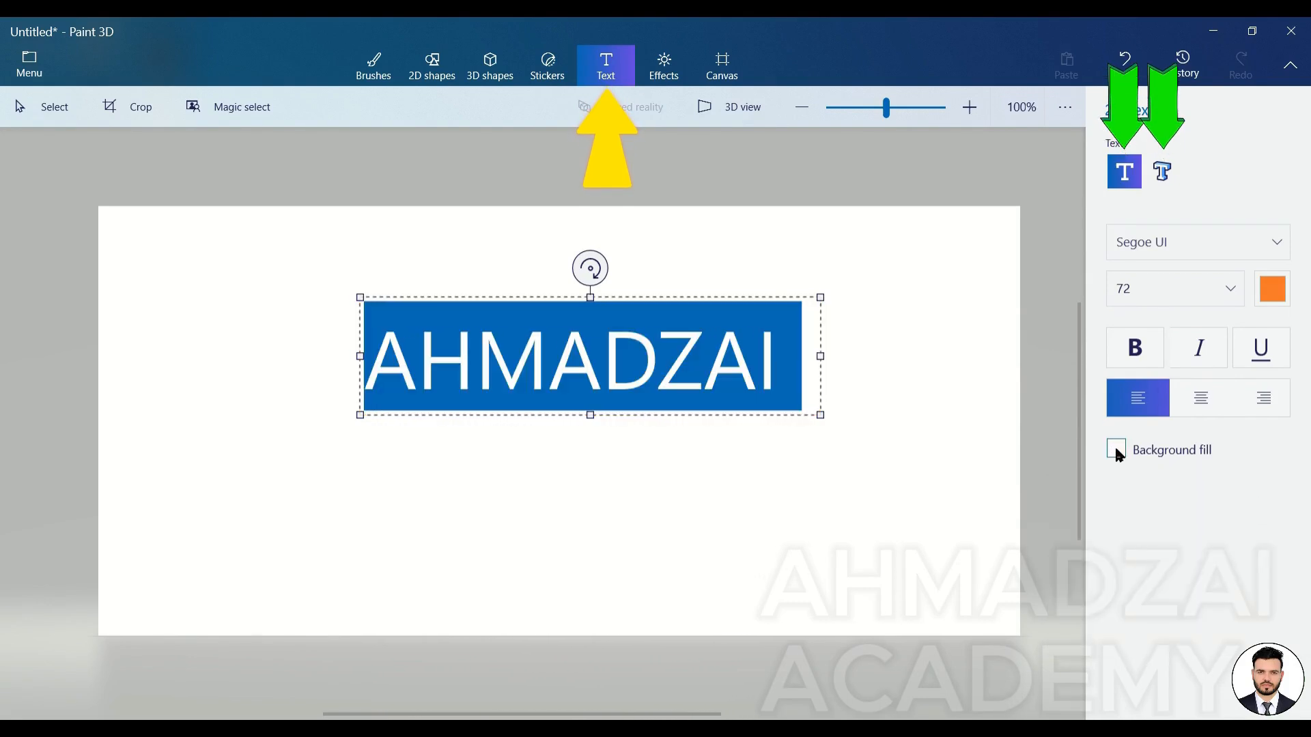
{"action": "left_click", "coordinate": [878, 447]}
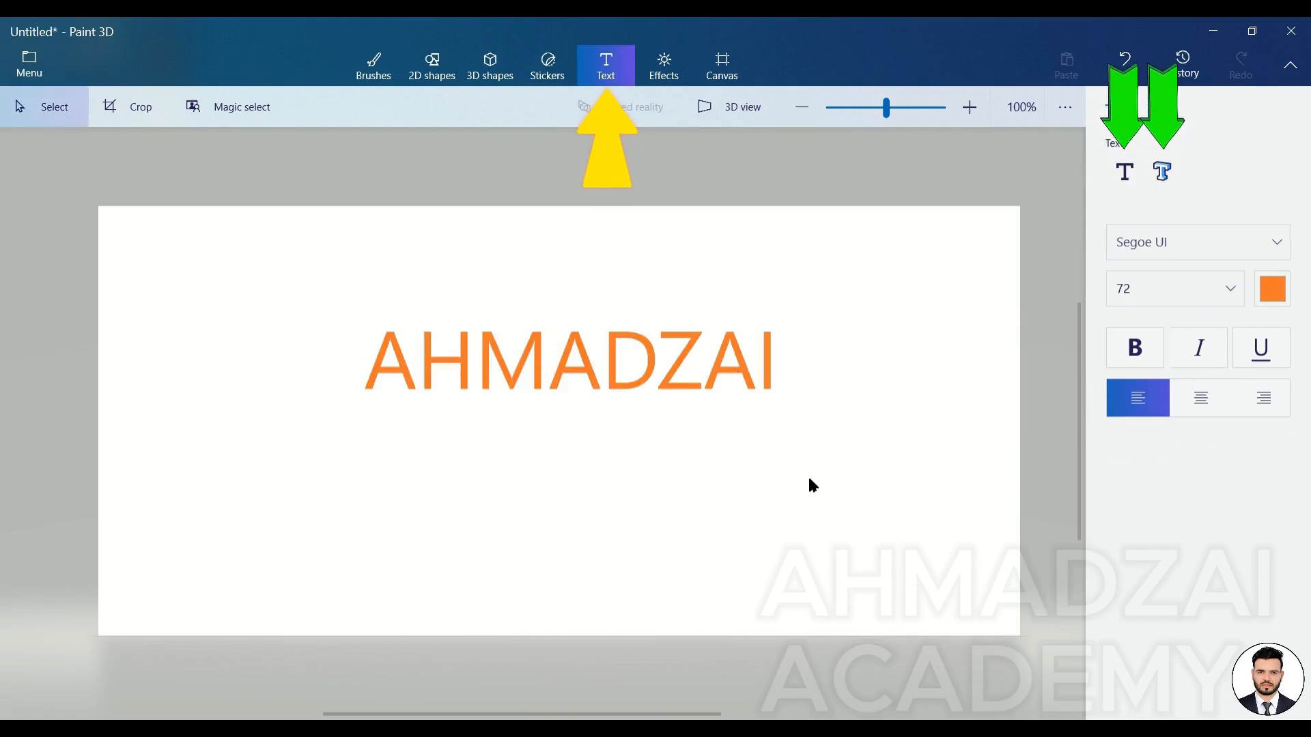
Delete the 2D text from the canvas and enter the channel's name in a new 3D text box.
{"action": "key", "text": "ctrl+a"}
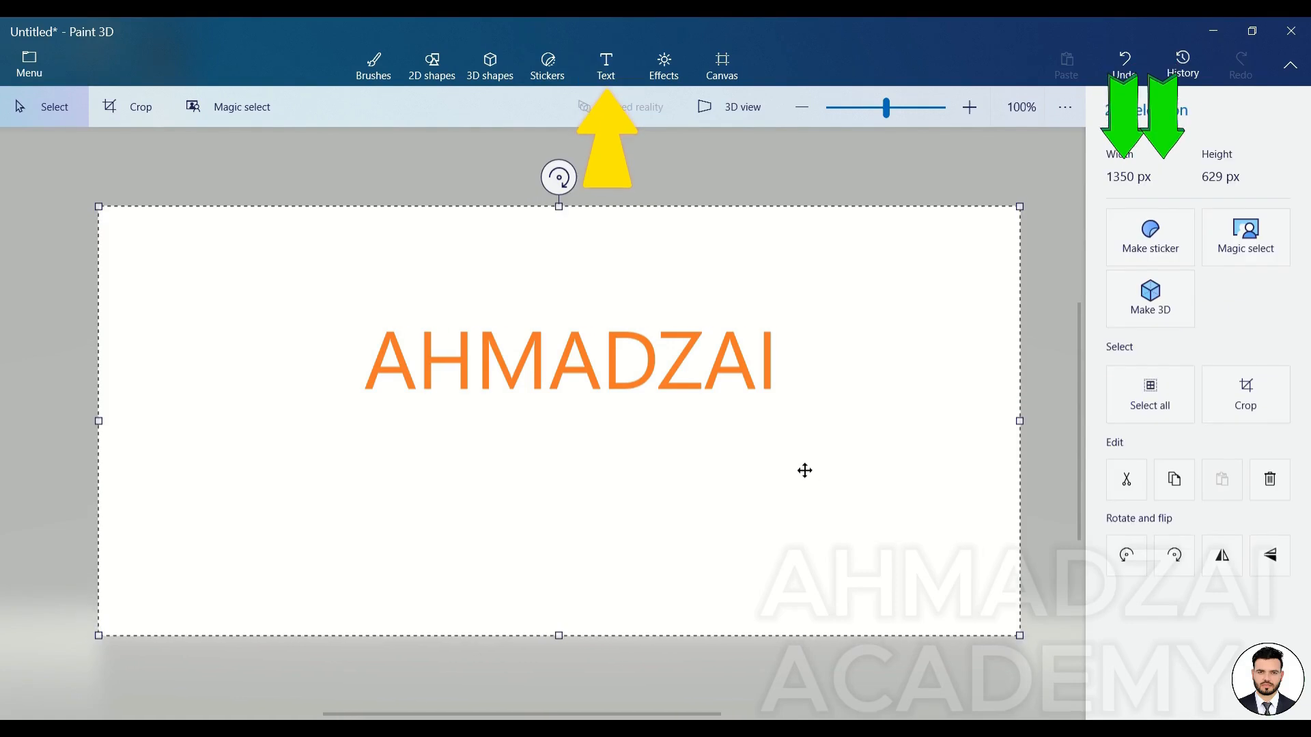
{"action": "key", "text": "Delete"}
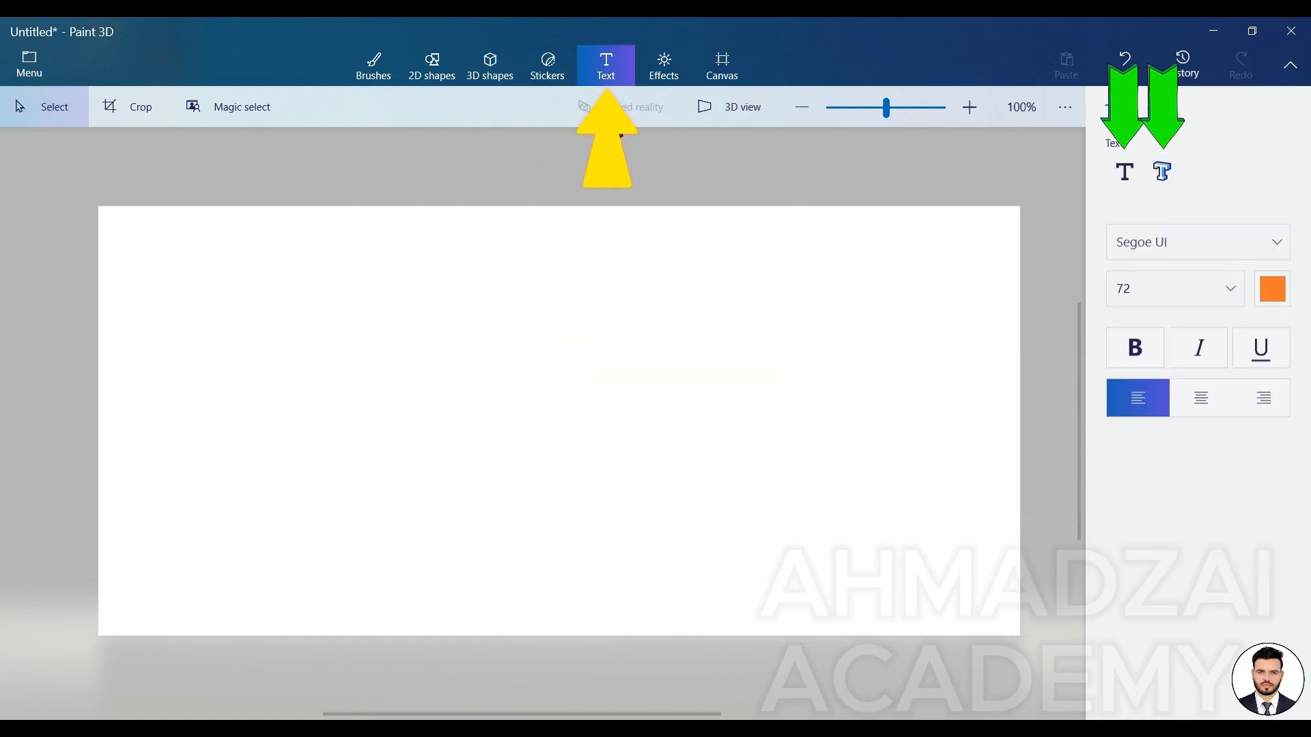
{"action": "left_click", "coordinate": [1164, 174]}
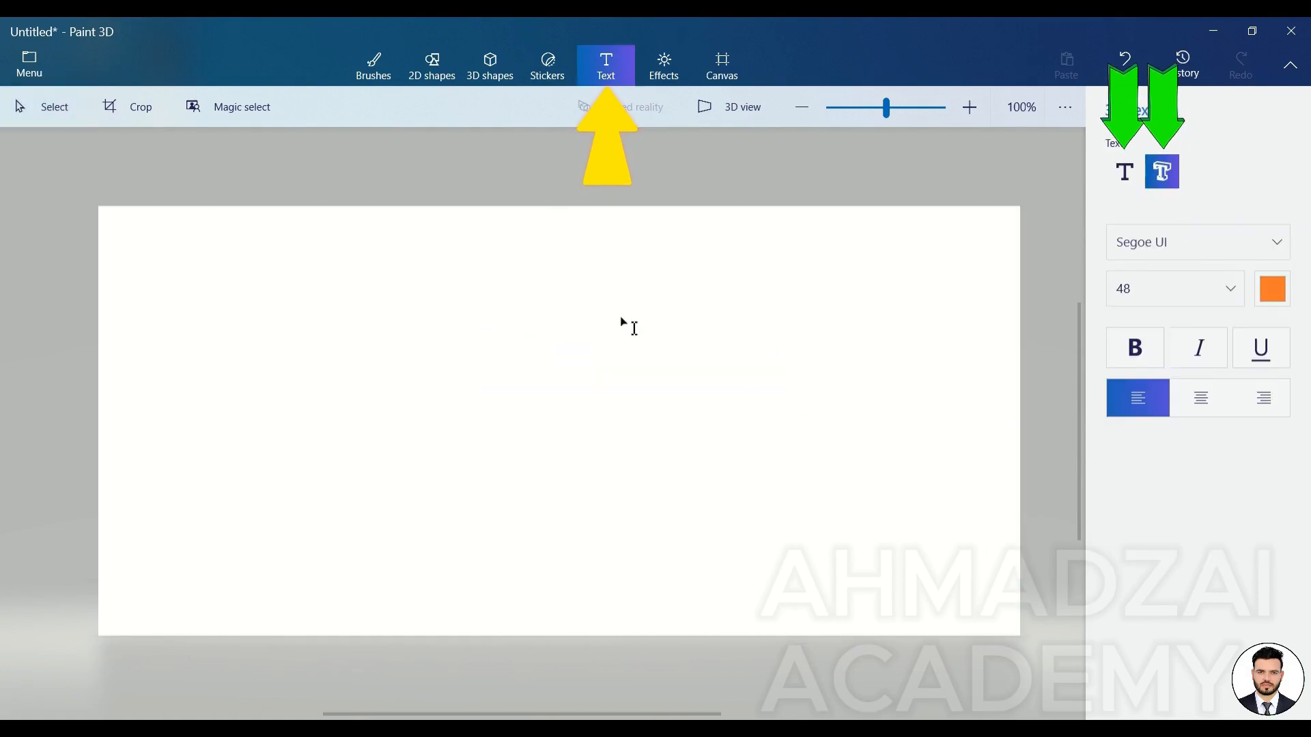
{"action": "left_click", "coordinate": [251, 371]}
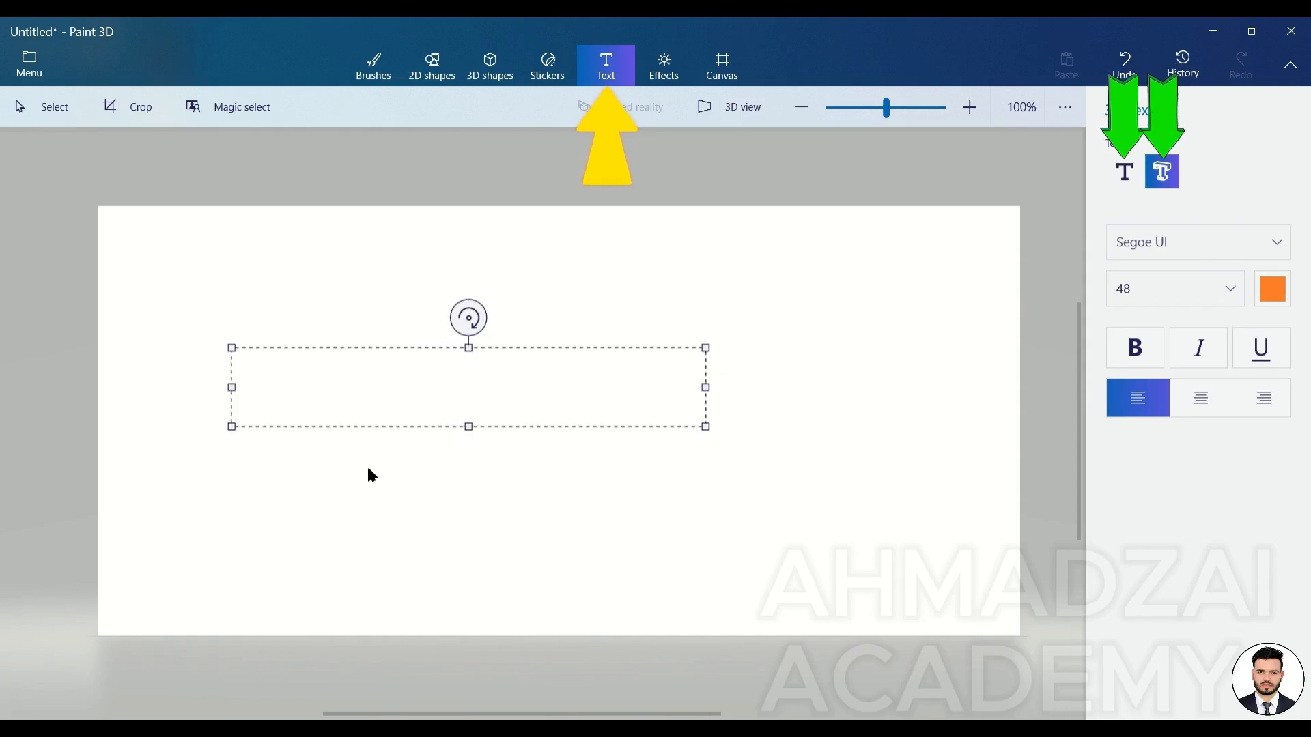
{"action": "type", "text": "AHMADZAI"}
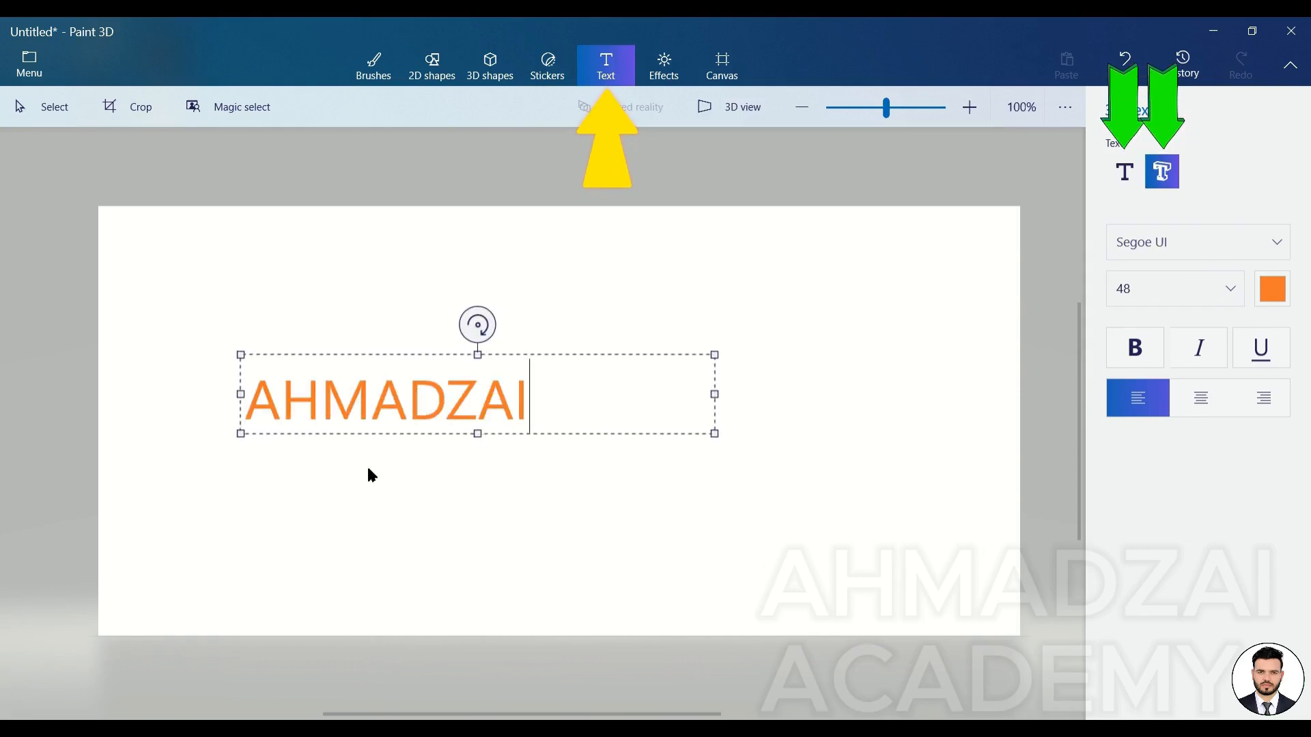
Set the 3D text to size 130, widen its box to fit one line, and move it up toward the canvas center.
{"action": "double_click", "coordinate": [576, 418]}
{"action": "left_click", "coordinate": [1229, 288]}
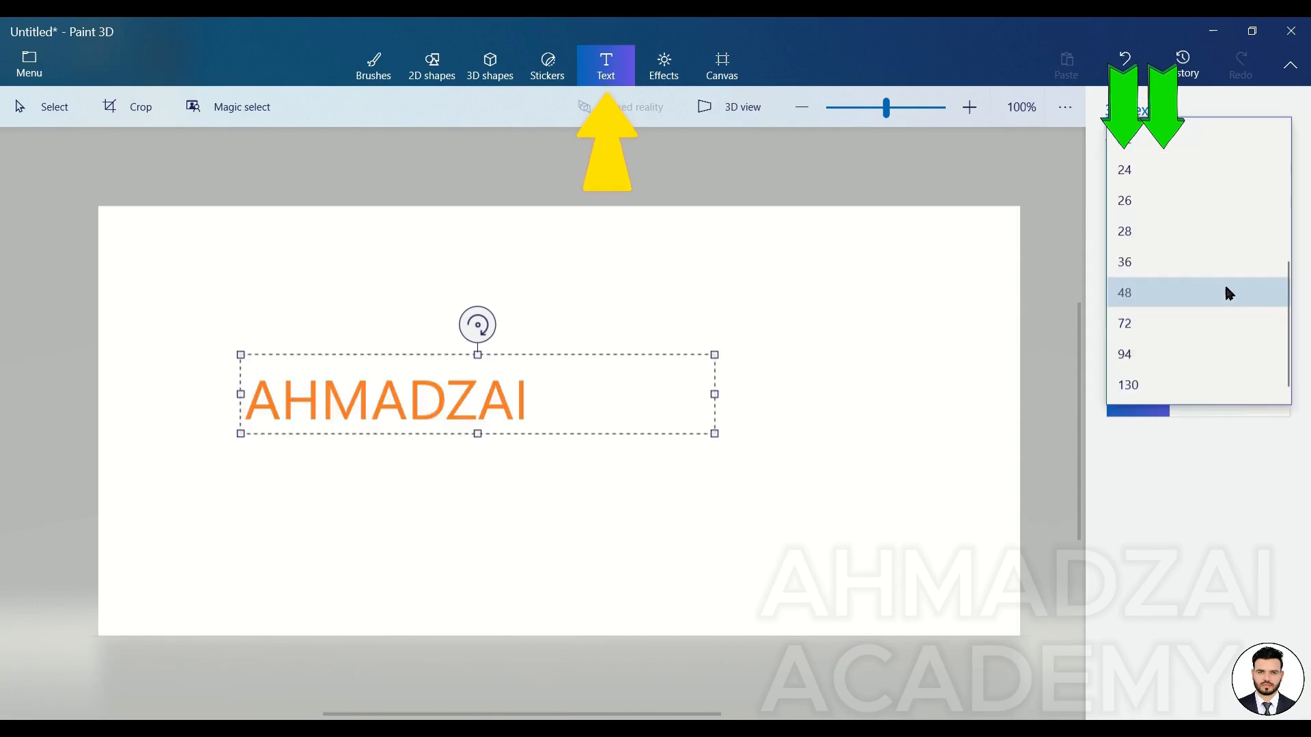
{"action": "left_click", "coordinate": [1185, 380]}
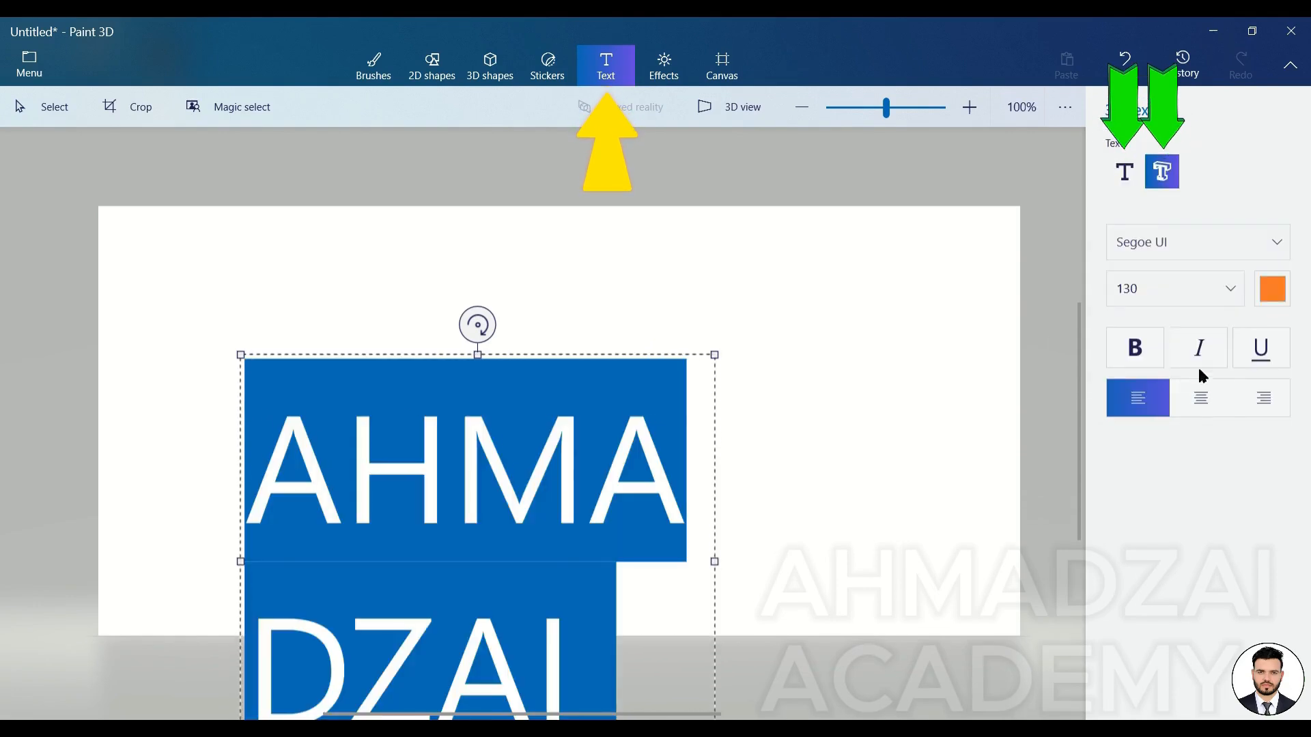
{"action": "left_click_drag", "start_coordinate": [714, 561], "coordinate": [1032, 536]}
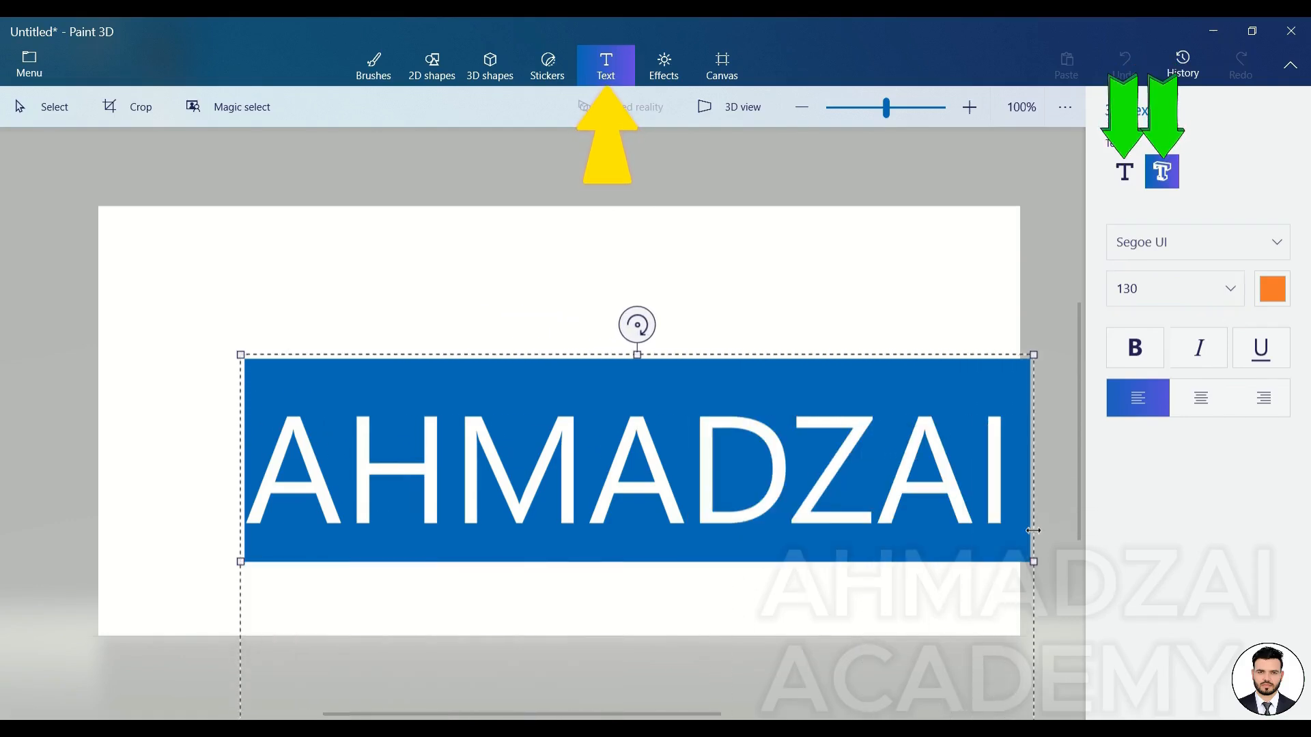
{"action": "left_click_drag", "start_coordinate": [754, 356], "coordinate": [694, 276]}
Make the 3D text bold, size 94 and dark red, and place it as a 3D object.
{"action": "left_click", "coordinate": [1146, 346]}
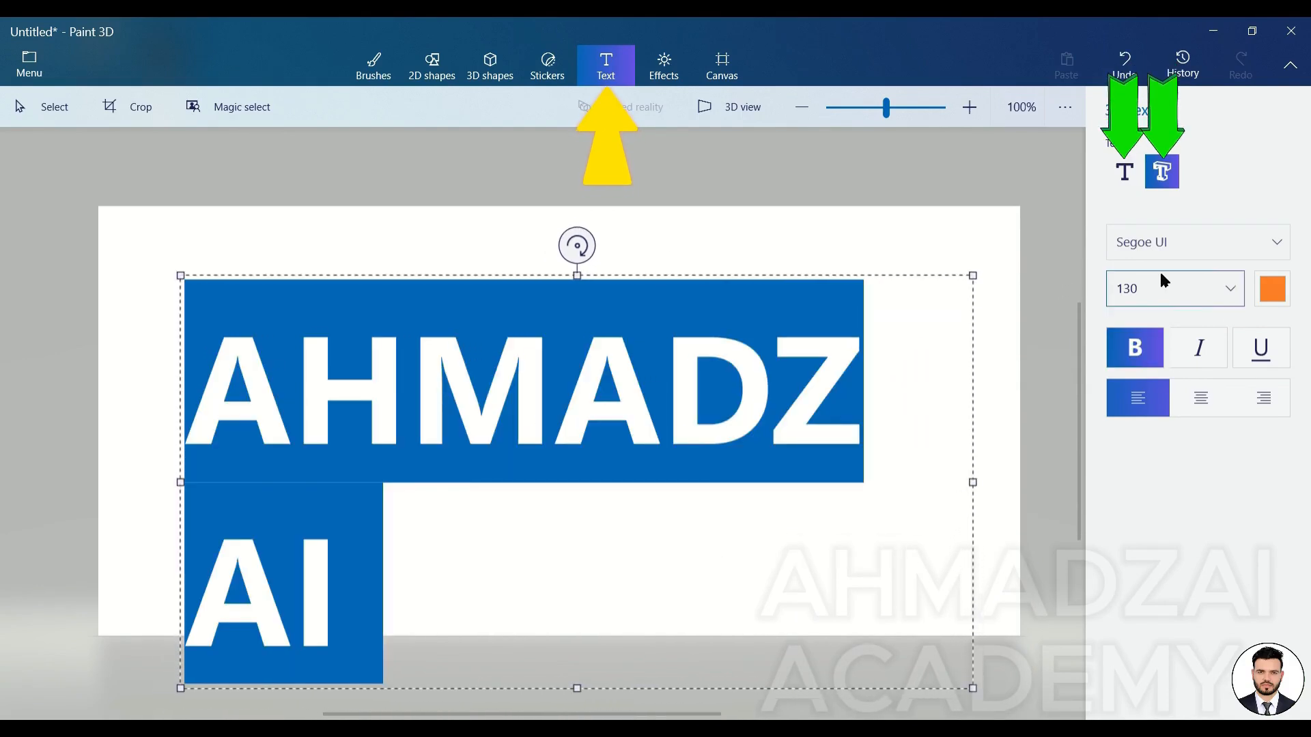
{"action": "left_click", "coordinate": [1234, 290]}
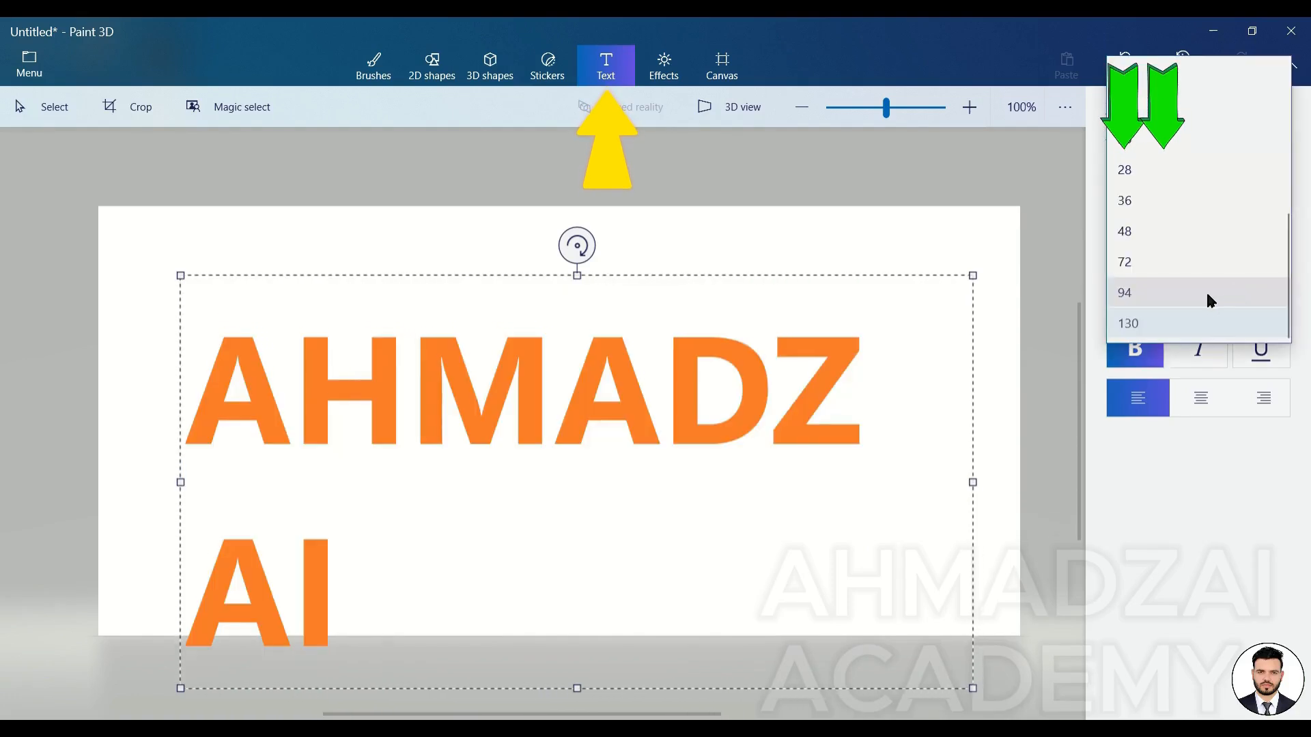
{"action": "left_click", "coordinate": [1205, 293]}
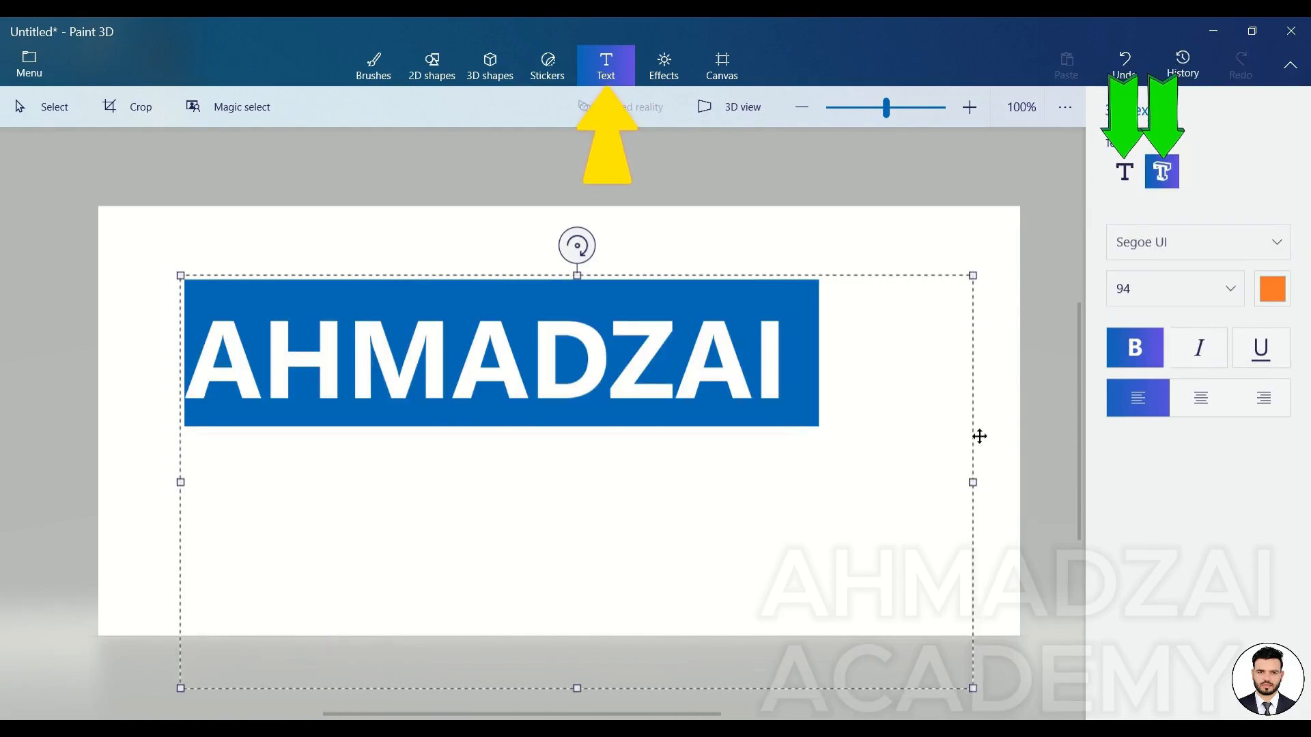
{"action": "left_click", "coordinate": [1272, 295]}
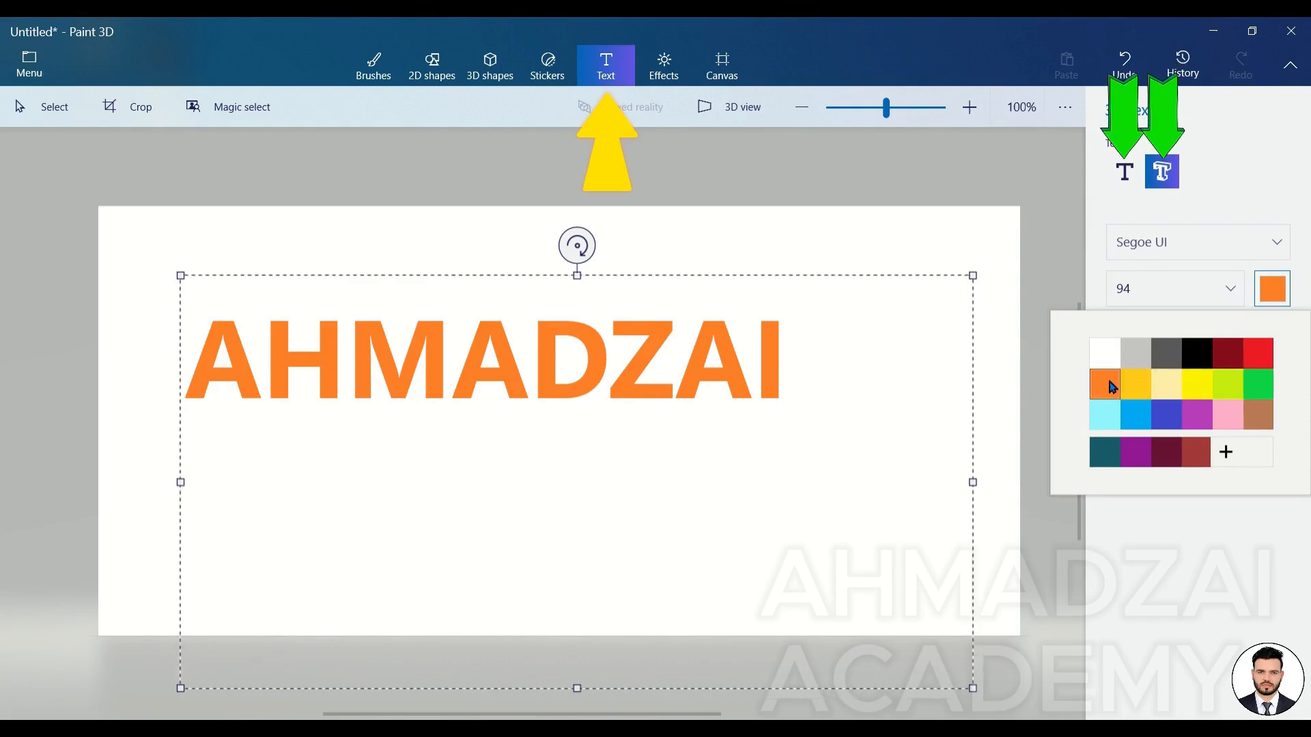
{"action": "left_click", "coordinate": [1231, 358]}
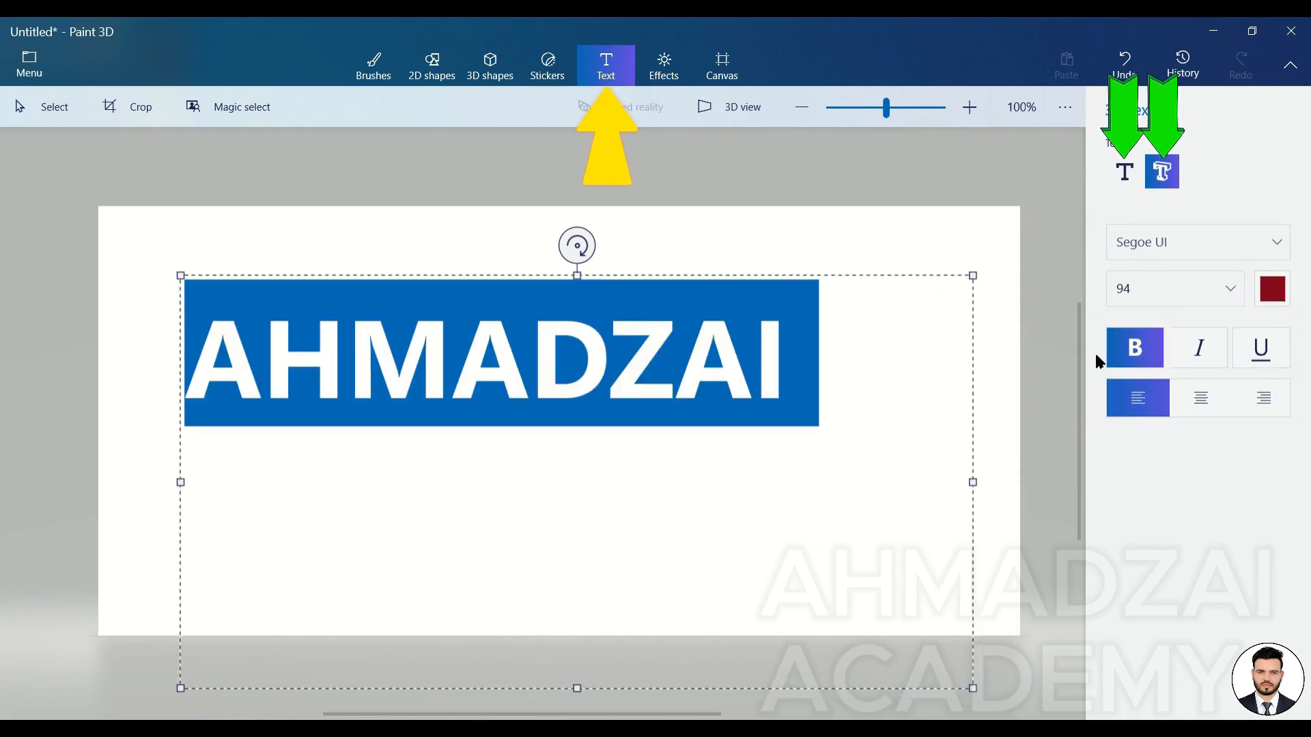
{"action": "left_click", "coordinate": [1015, 244]}
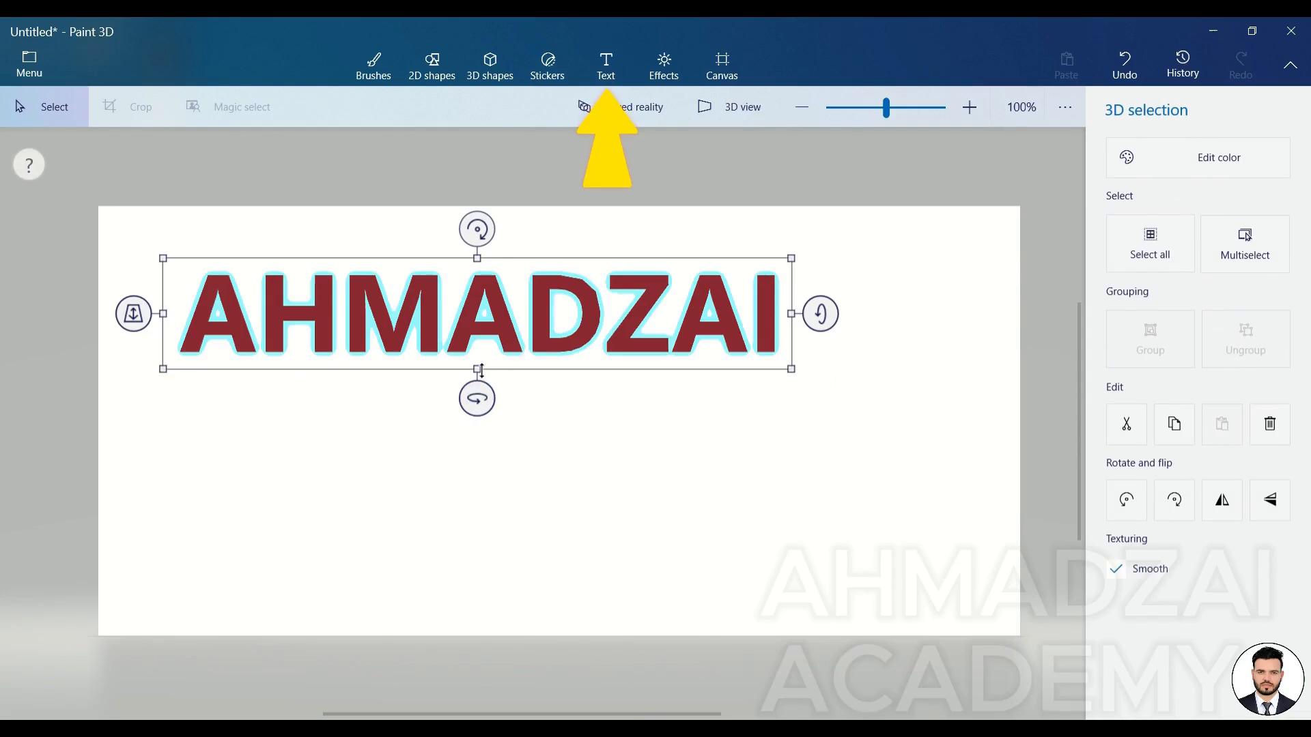
Stretch and tilt the 3D text so it slopes upward to the right, and move it to the middle of the canvas.
{"action": "left_click_drag", "start_coordinate": [476, 369], "coordinate": [553, 416]}
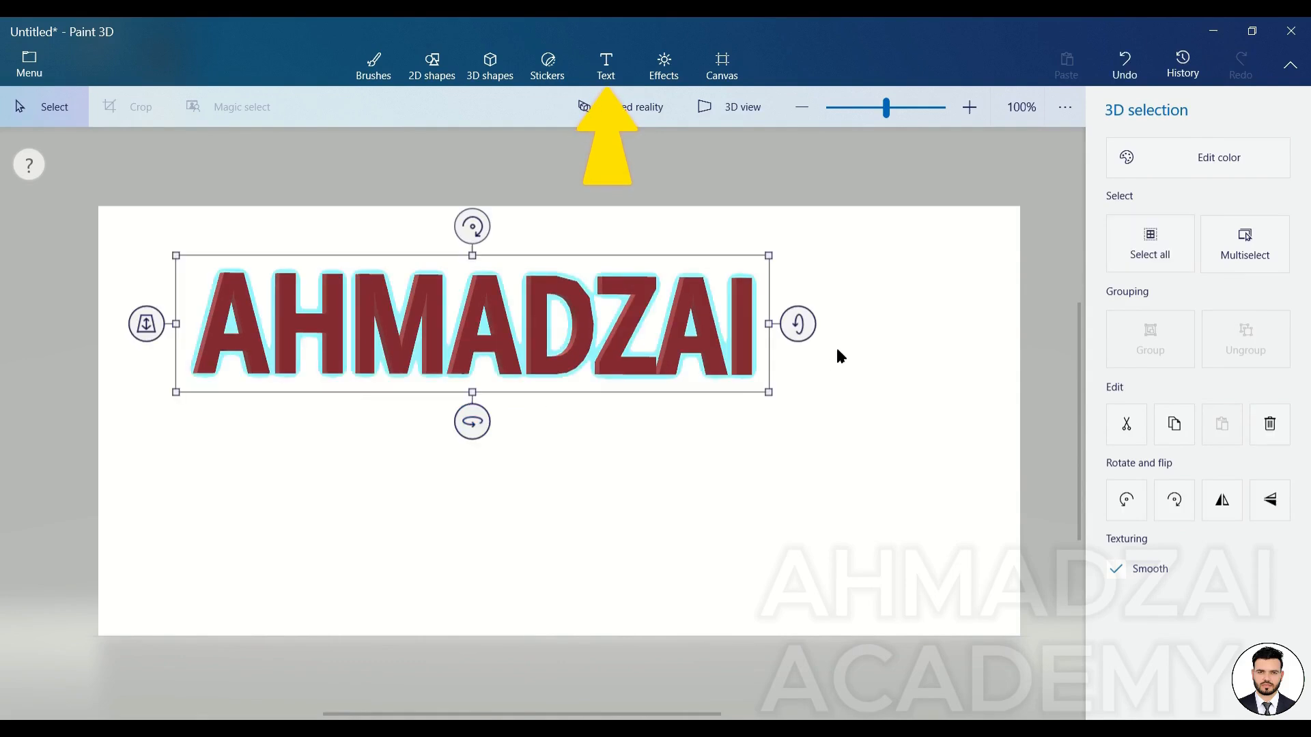
{"action": "left_click_drag", "start_coordinate": [807, 327], "coordinate": [796, 362]}
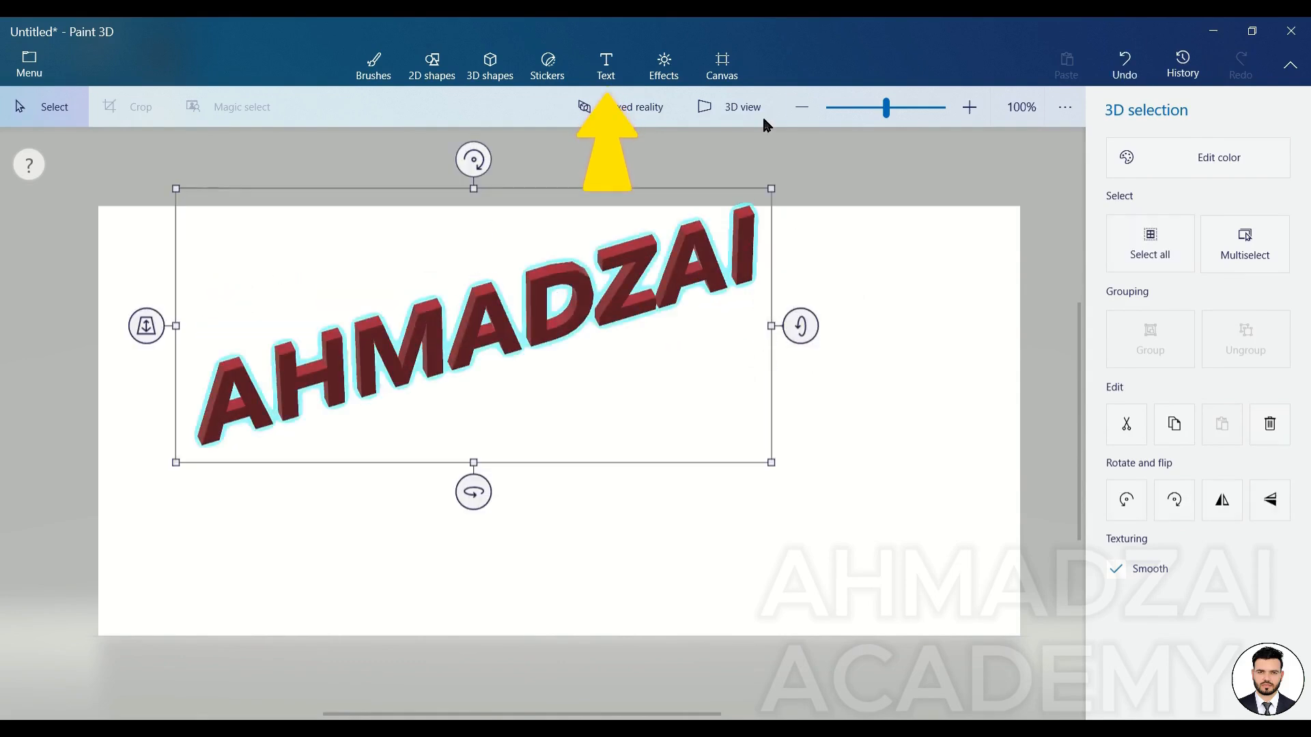
{"action": "left_click_drag", "start_coordinate": [544, 330], "coordinate": [638, 389]}
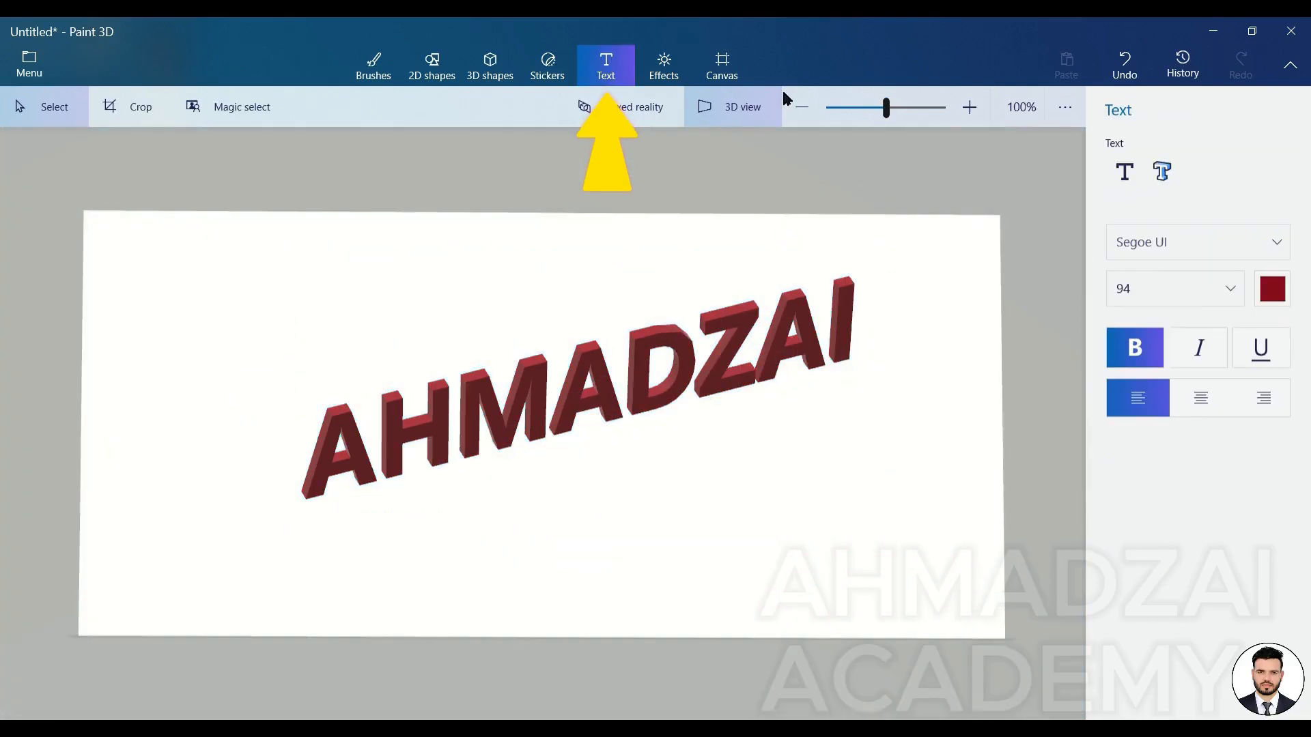
Hide the canvas and turn the 3D text slightly to a new angle.
{"action": "left_click", "coordinate": [721, 65]}
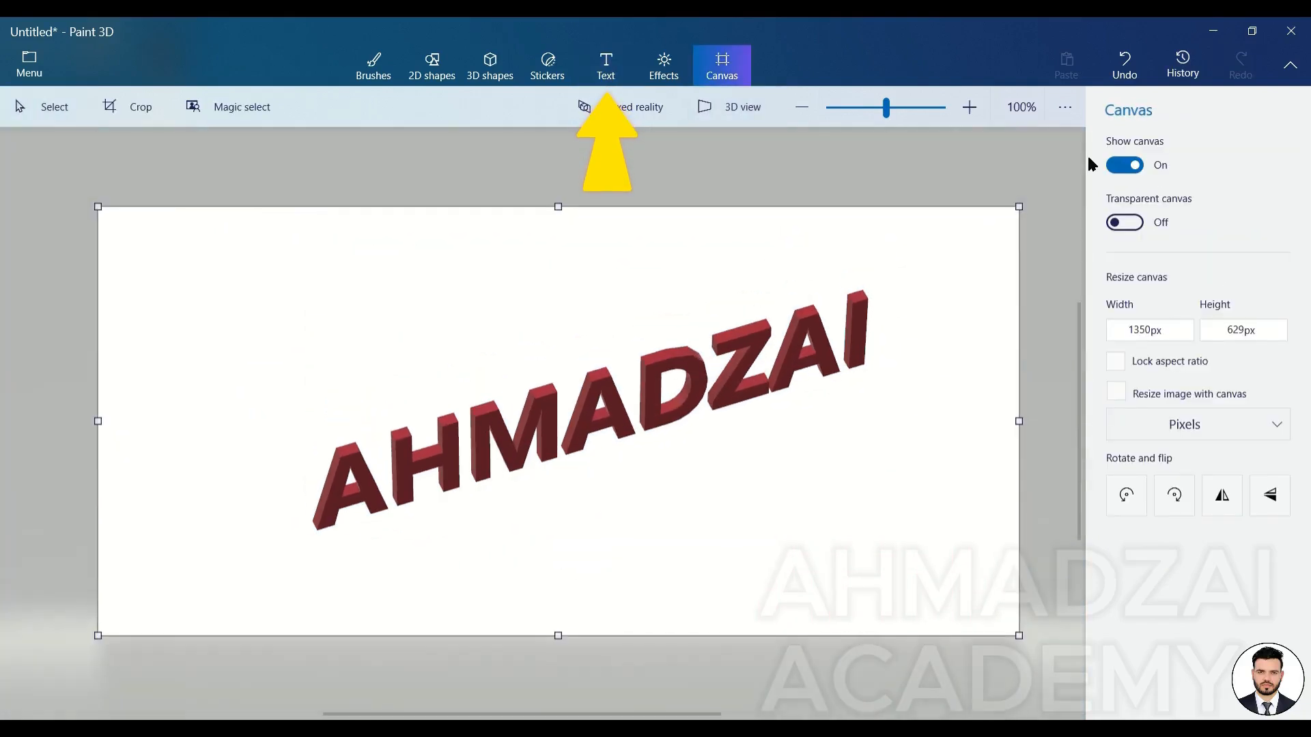
{"action": "left_click", "coordinate": [1121, 169]}
{"action": "left_click", "coordinate": [683, 391]}
{"action": "left_click", "coordinate": [977, 454]}
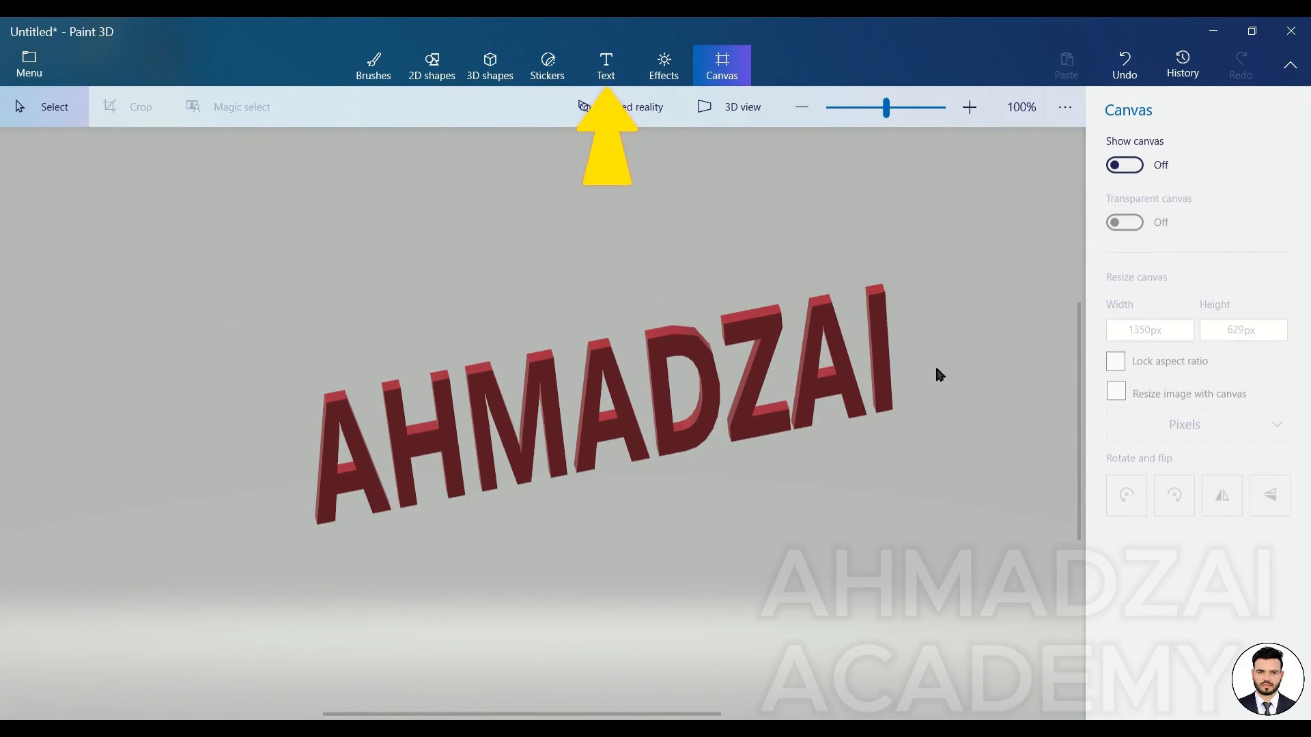
Try several effect filters on the scene, including Clay, and apply the Night (Minecraft) filter.
{"action": "left_click", "coordinate": [844, 384]}
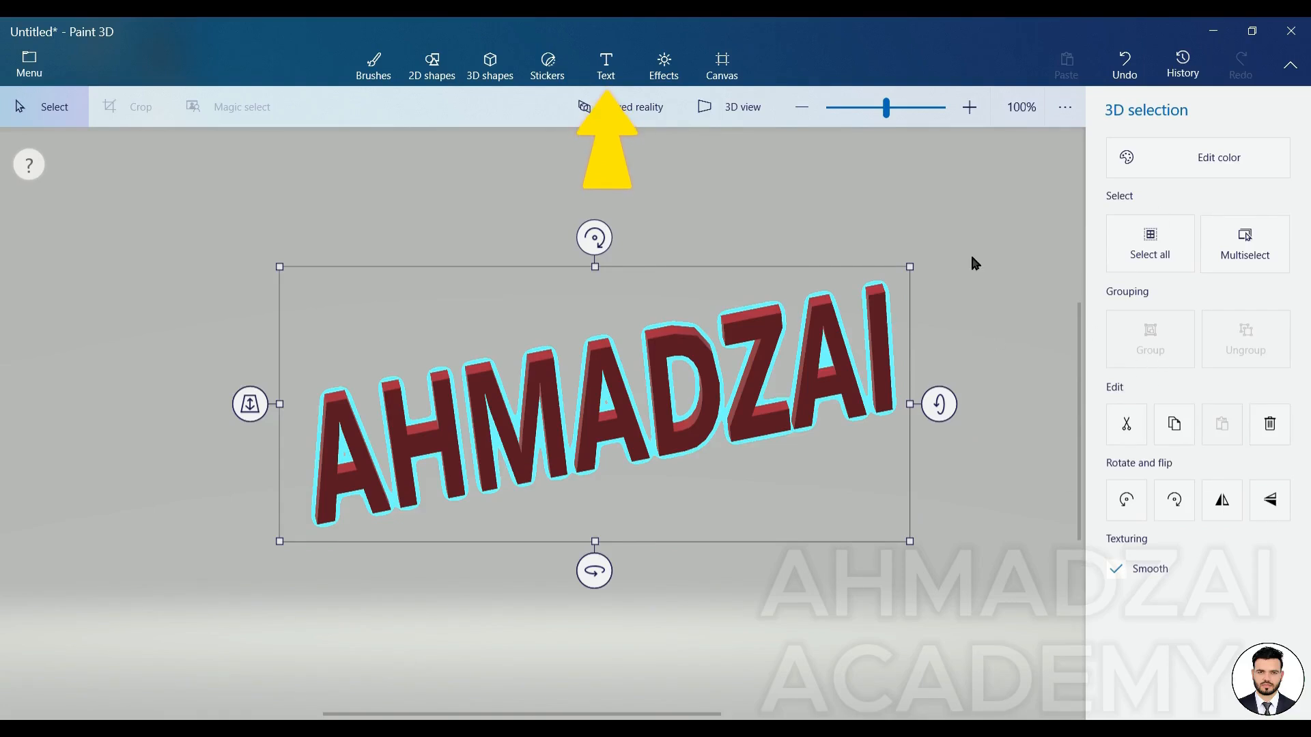
{"action": "left_click", "coordinate": [743, 74]}
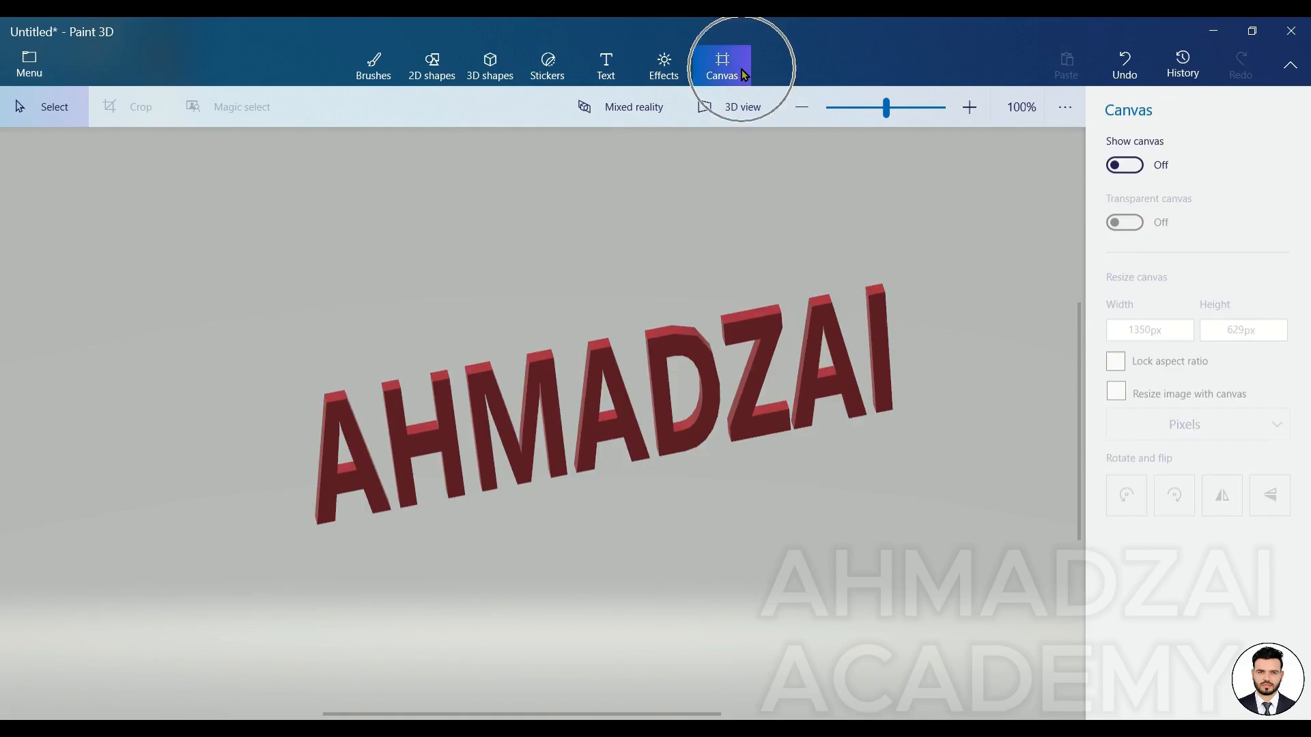
{"action": "left_click", "coordinate": [681, 65]}
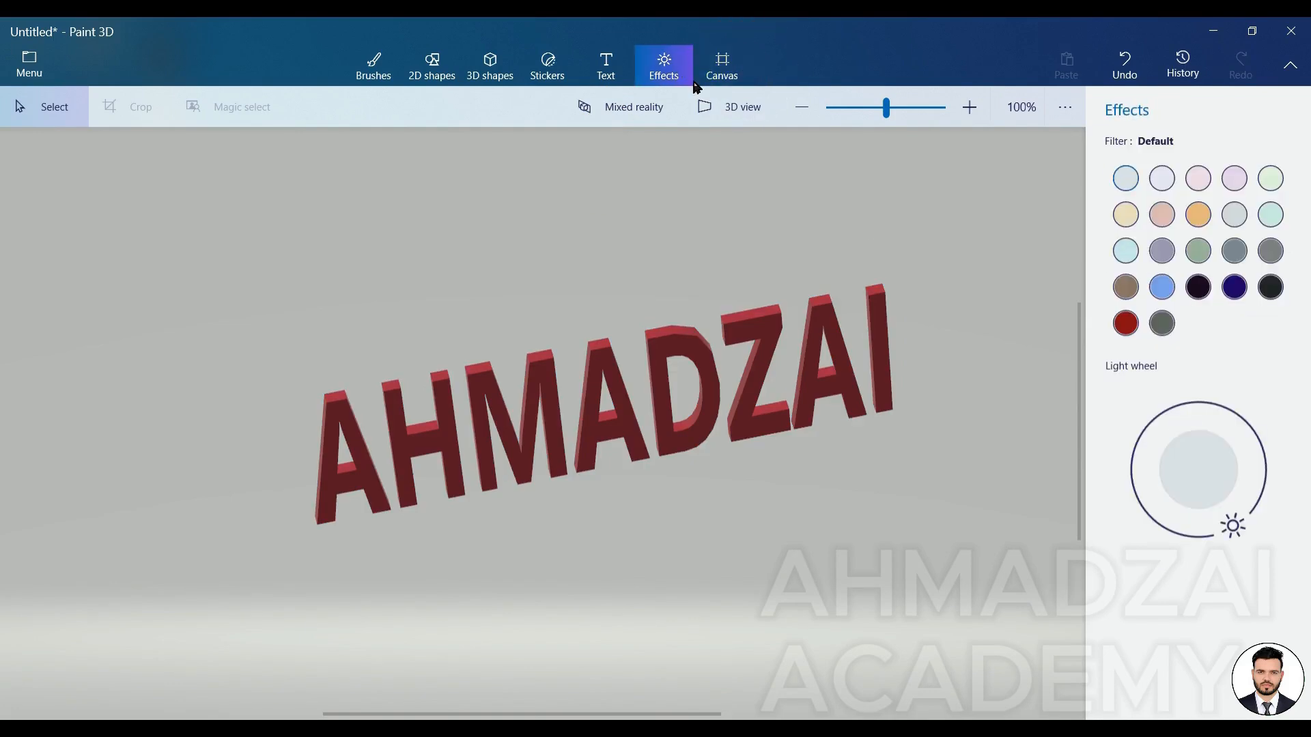
{"action": "left_click", "coordinate": [1126, 258]}
{"action": "left_click", "coordinate": [1128, 297]}
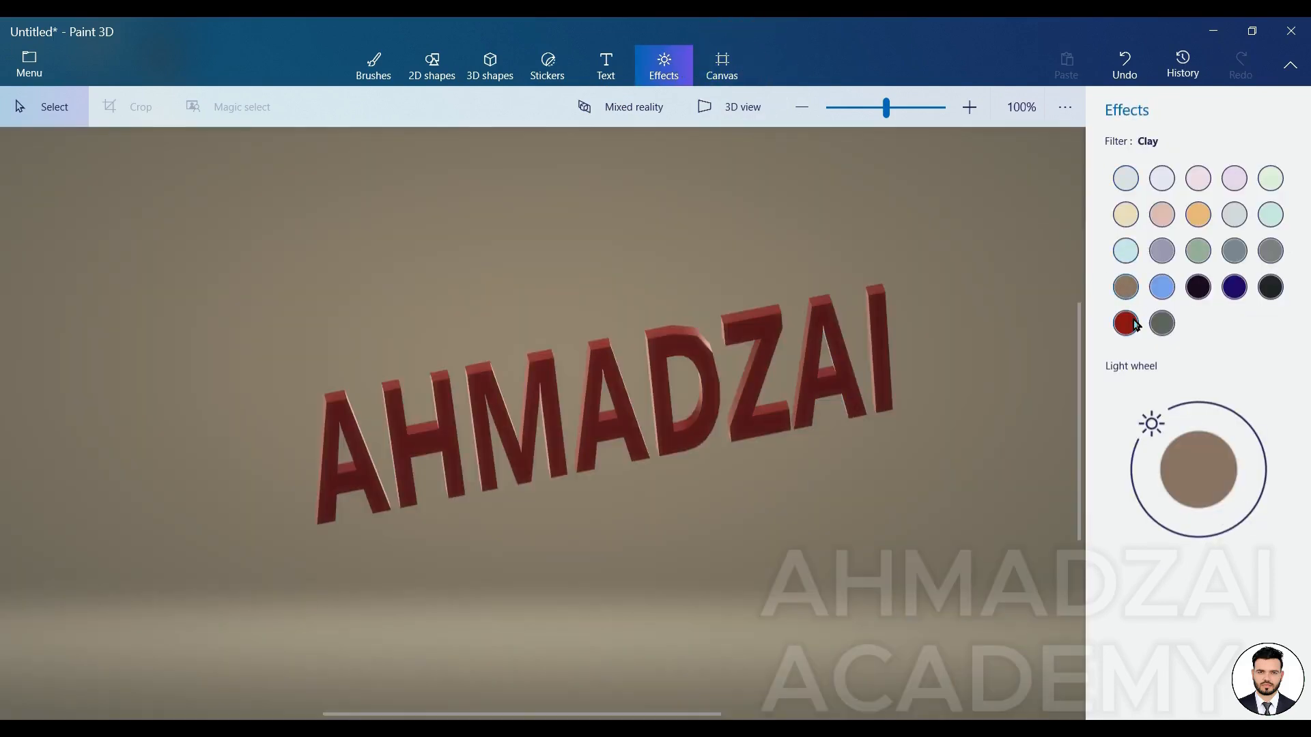
{"action": "left_click", "coordinate": [1136, 325]}
{"action": "left_click", "coordinate": [1164, 326]}
{"action": "left_click", "coordinate": [1207, 291]}
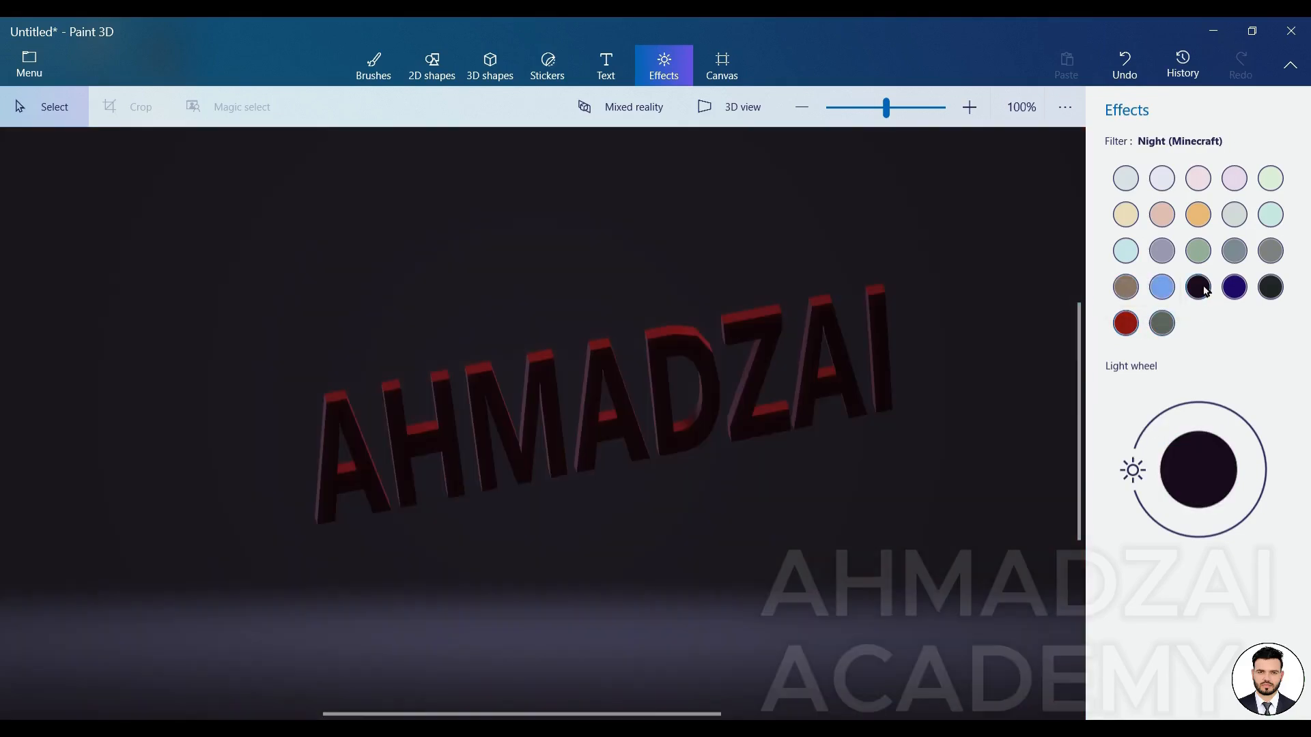
{"action": "left_click", "coordinate": [617, 65]}
{"action": "left_click", "coordinate": [562, 68]}
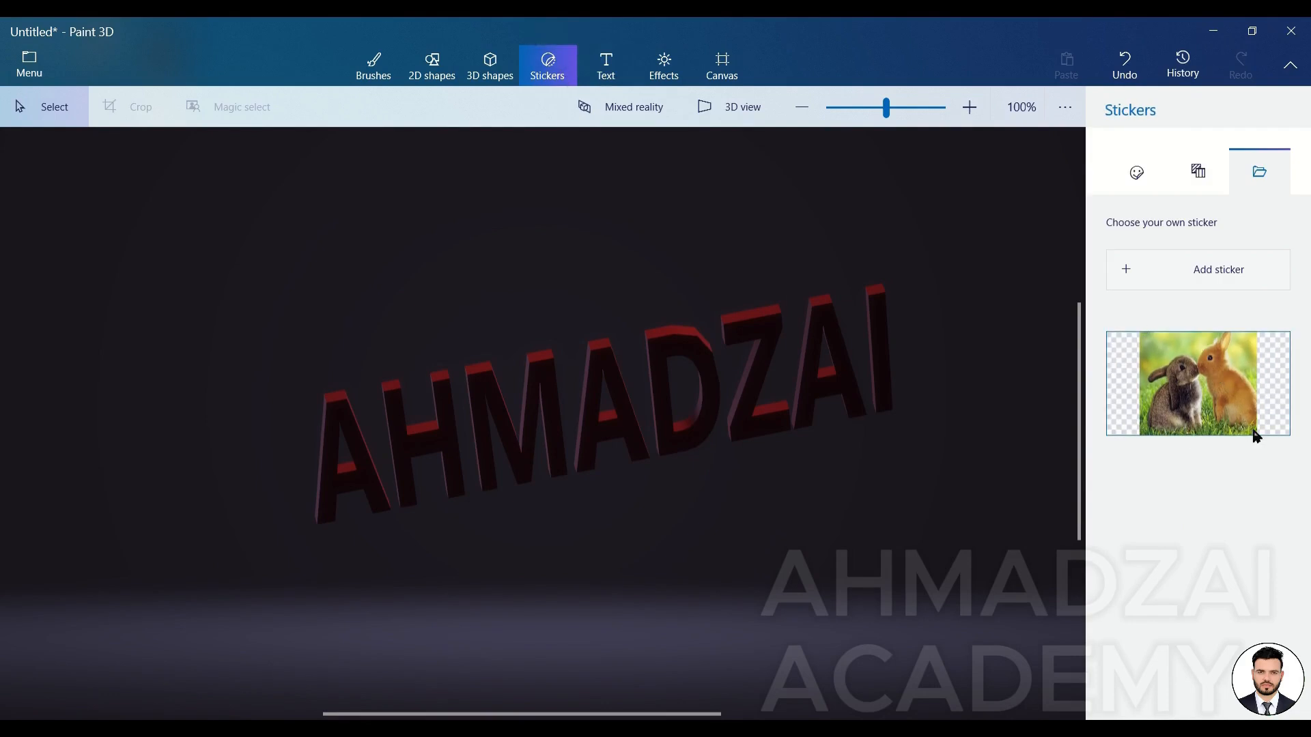
{"action": "left_click", "coordinate": [487, 83]}
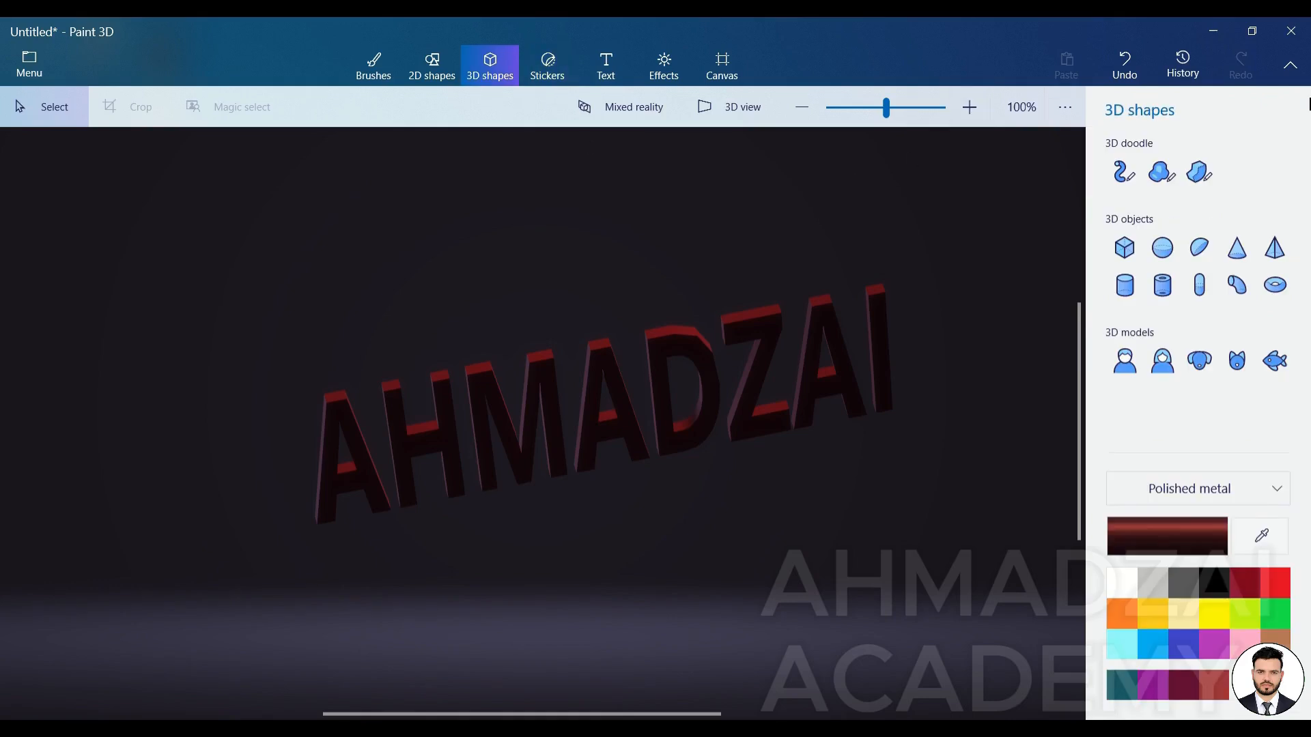